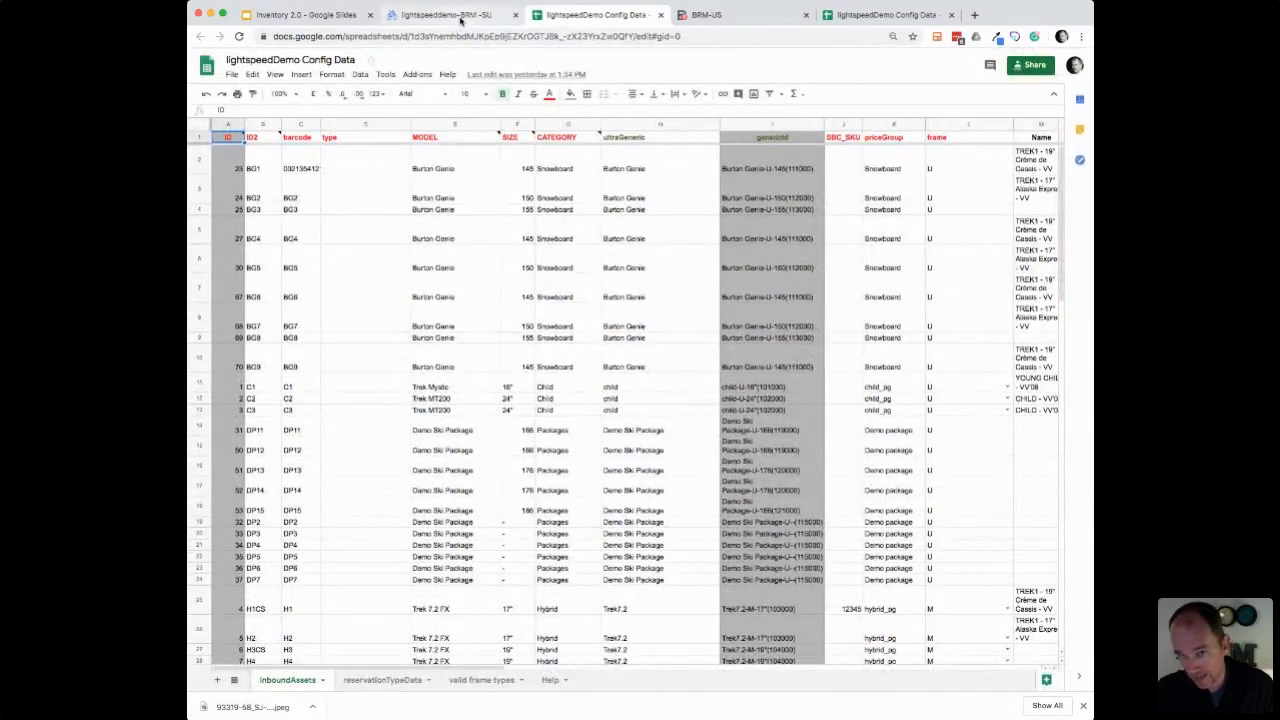
# Step: Switch from the spreadsheet to Bike Rental Manager, open the Inventory 2.0 management list and collapse the Hybrid category
pyautogui.click(460, 17)
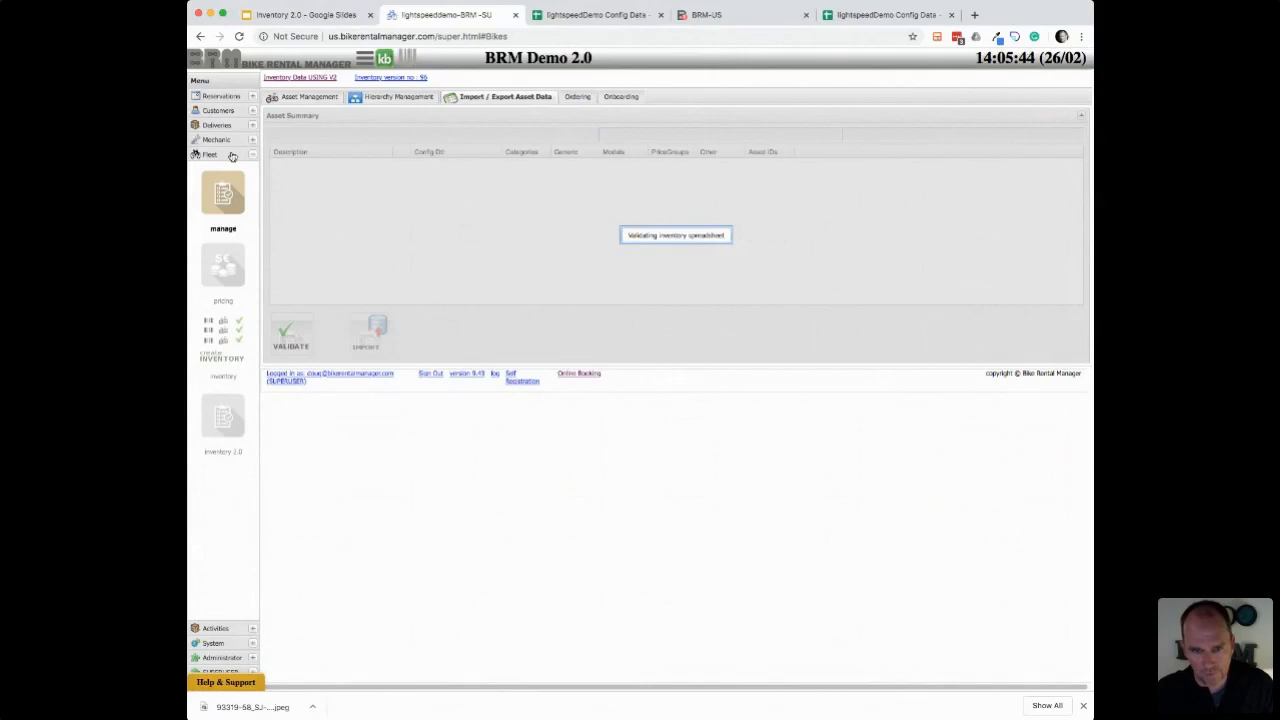
pyautogui.click(223, 415)
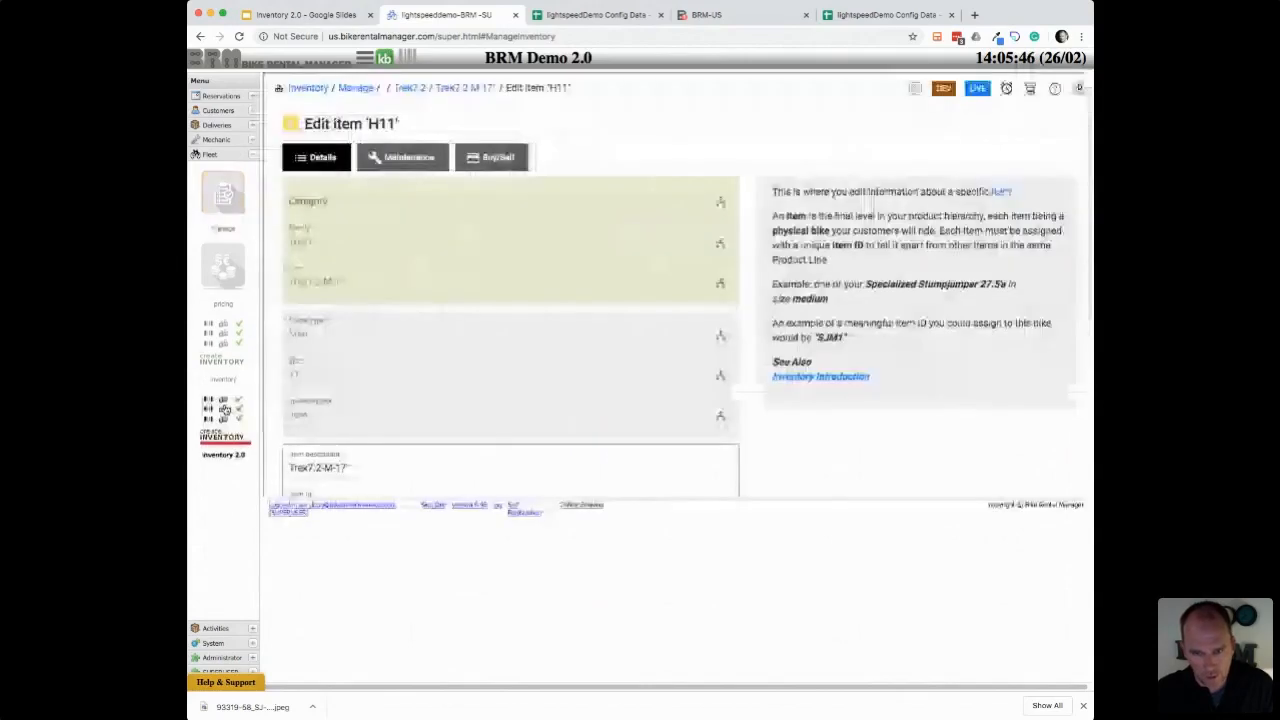
pyautogui.click(312, 90)
pyautogui.click(322, 157)
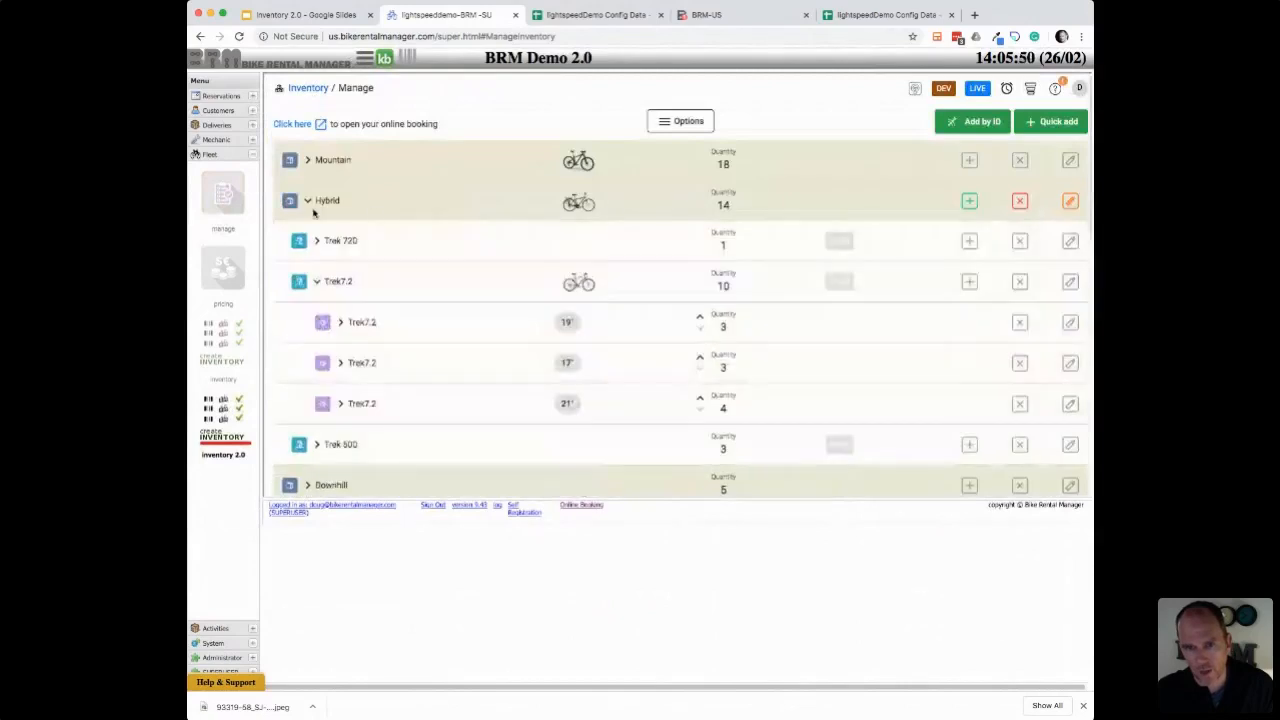
pyautogui.click(309, 204)
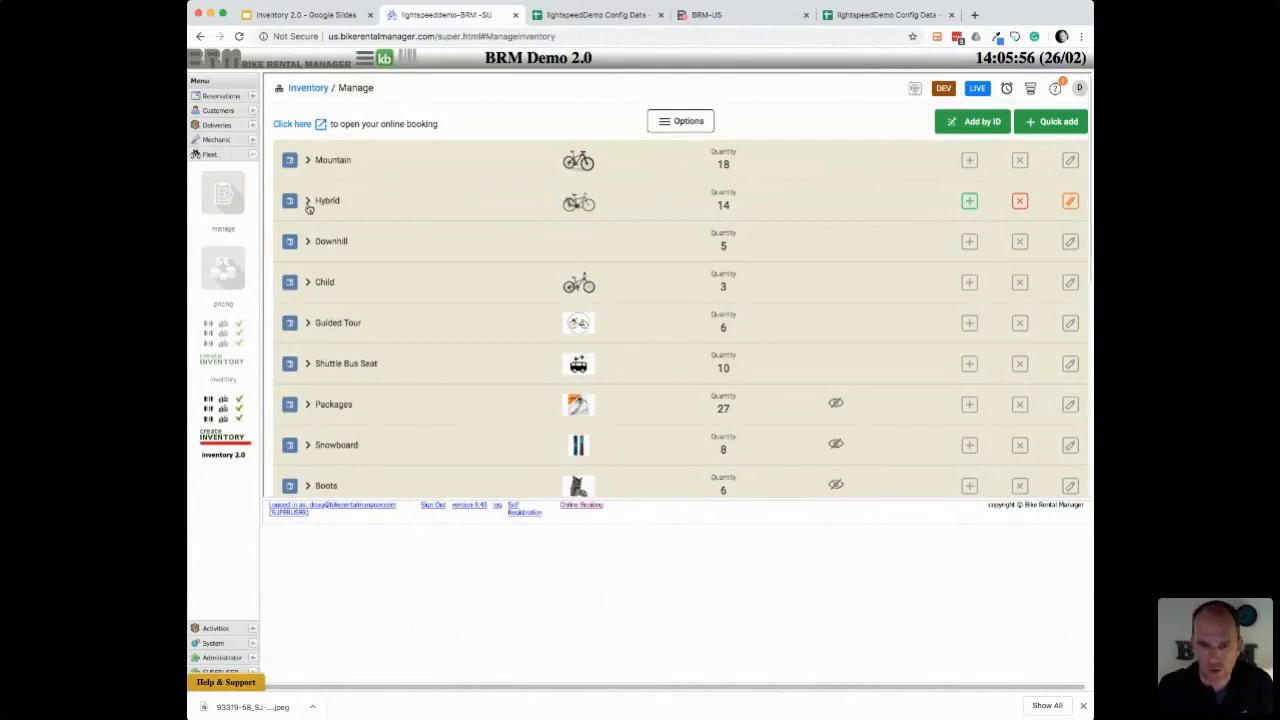
# Step: Compare the old fleet management page with the Inventory 2.0 page, ending on Inventory 2.0
pyautogui.click(224, 96)
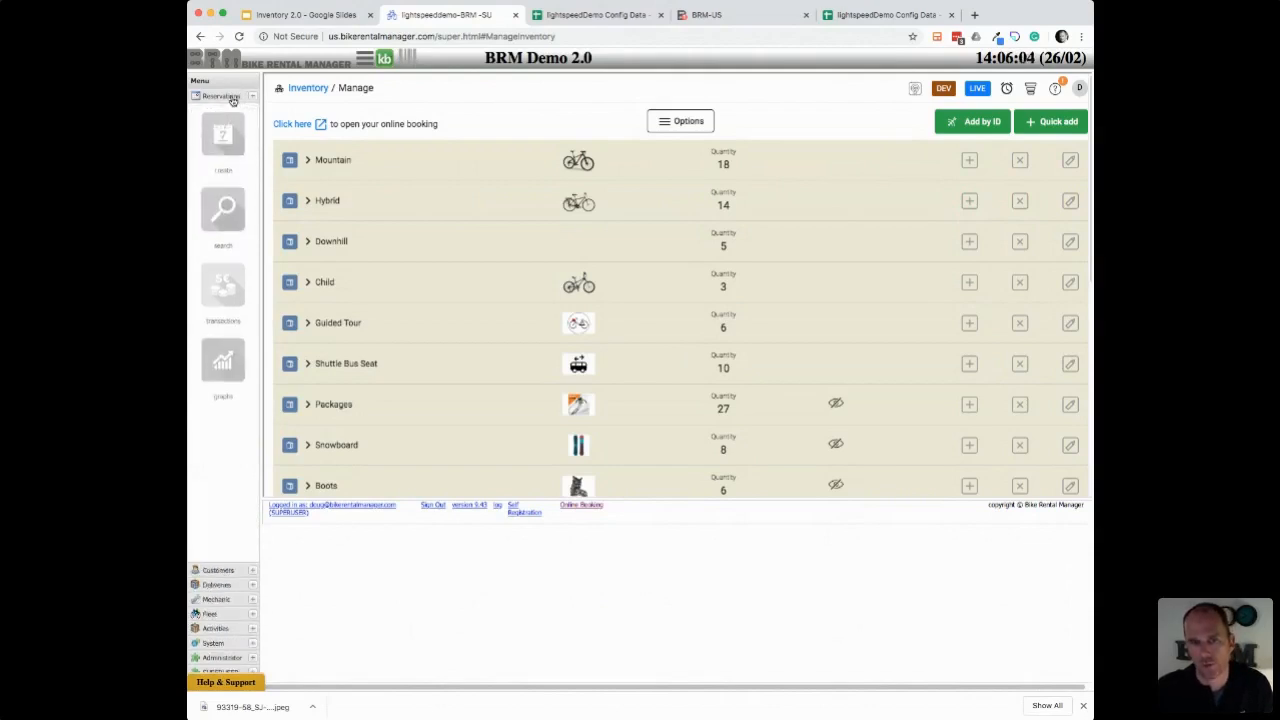
pyautogui.click(232, 99)
pyautogui.click(230, 155)
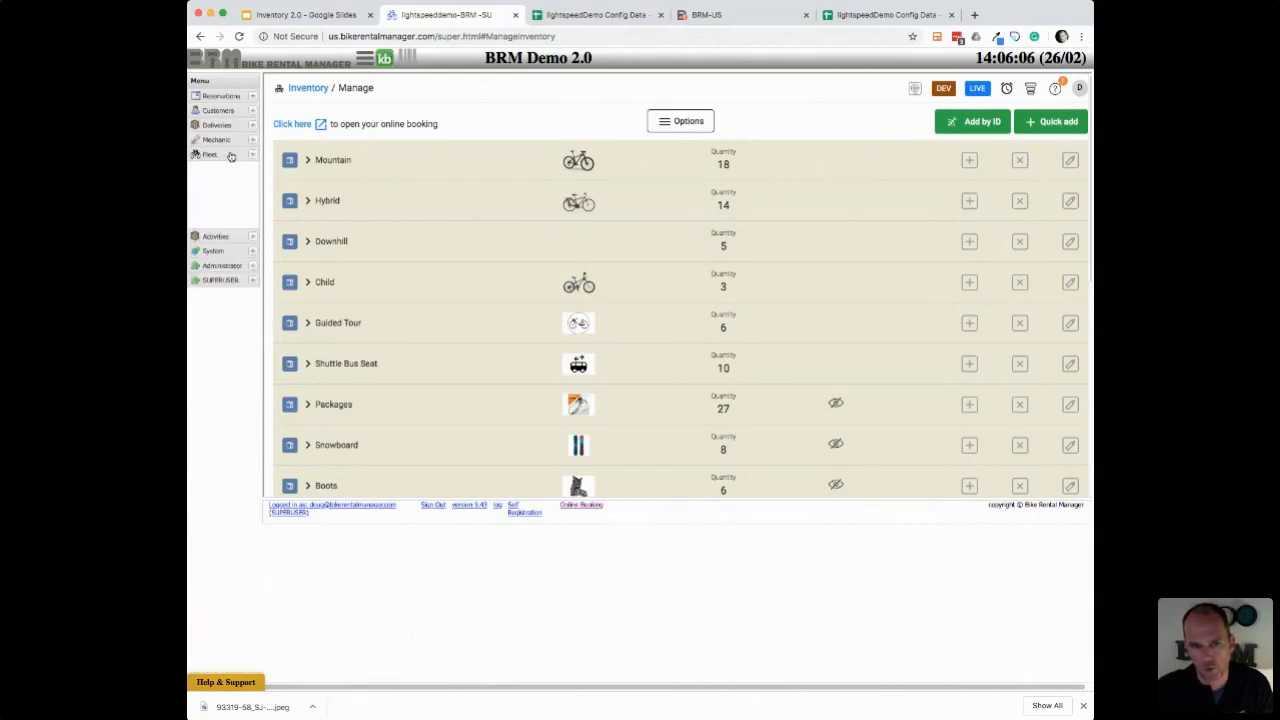
pyautogui.click(226, 190)
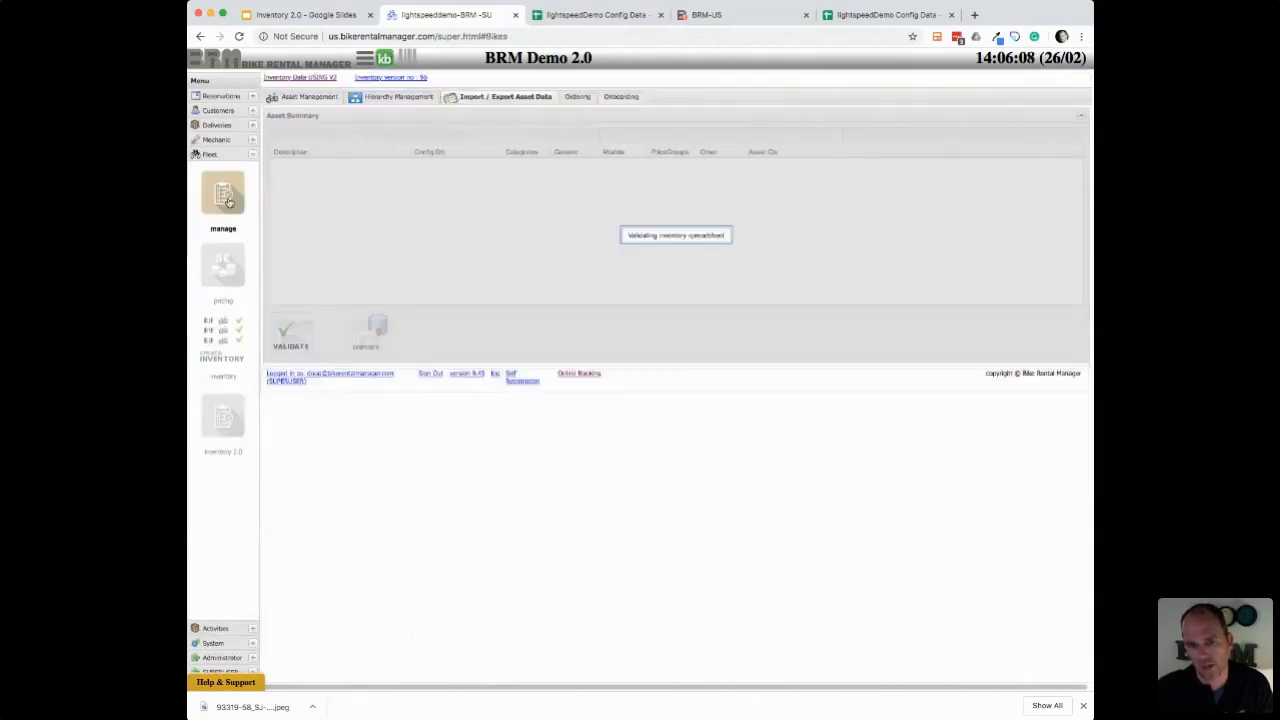
pyautogui.click(216, 410)
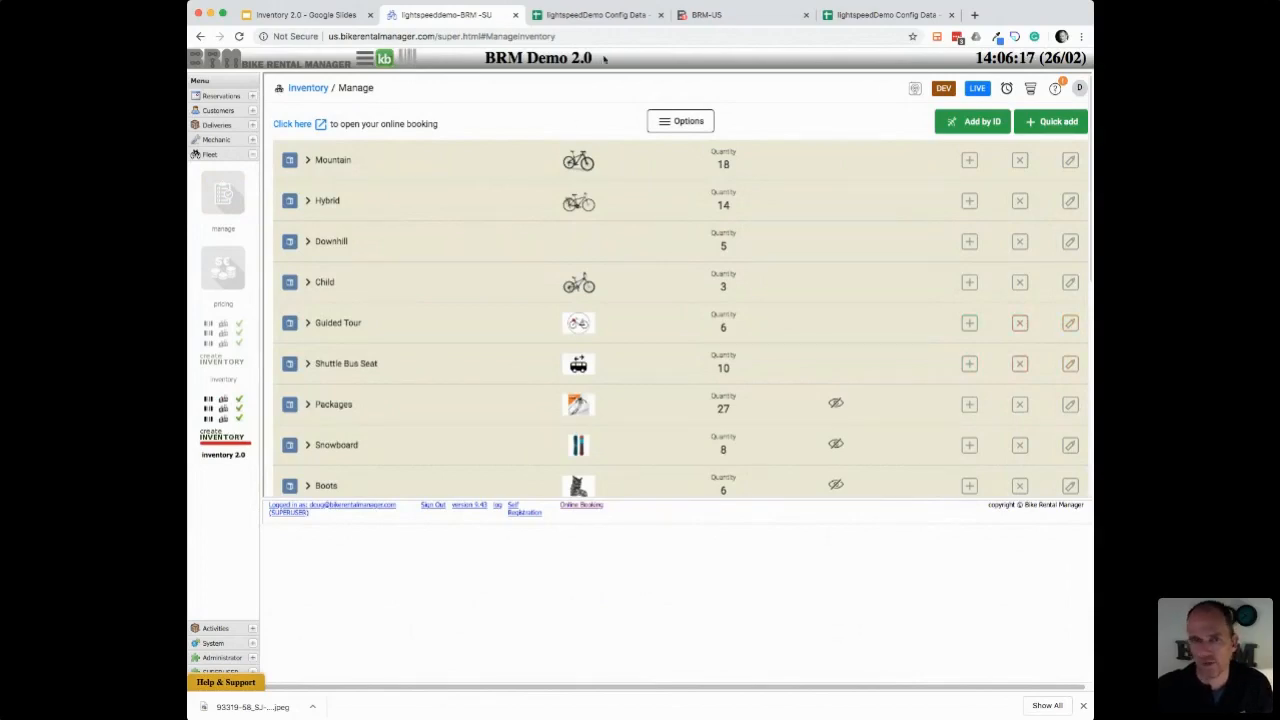
# Step: Switch to the BRM-US web app and page through the getting-started tips up to Store settings
pyautogui.click(704, 15)
pyautogui.click(263, 131)
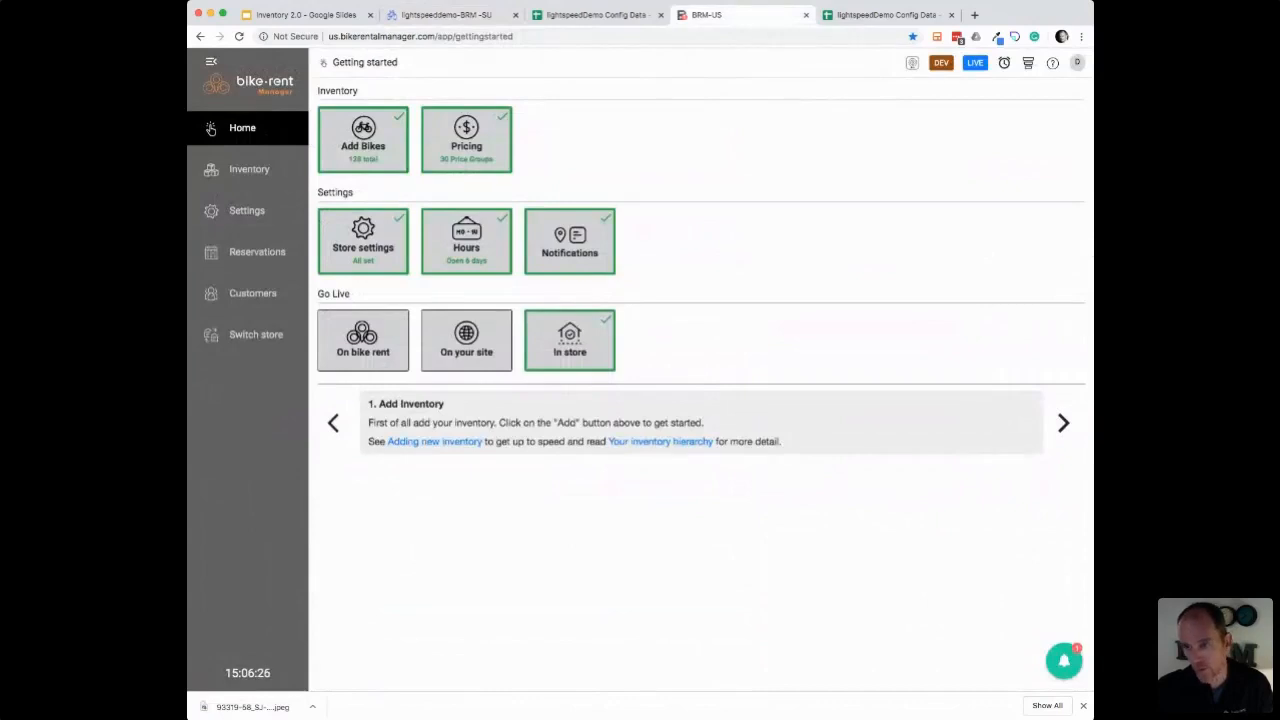
pyautogui.moveTo(1094, 249); pyautogui.dragTo(1029, 247)
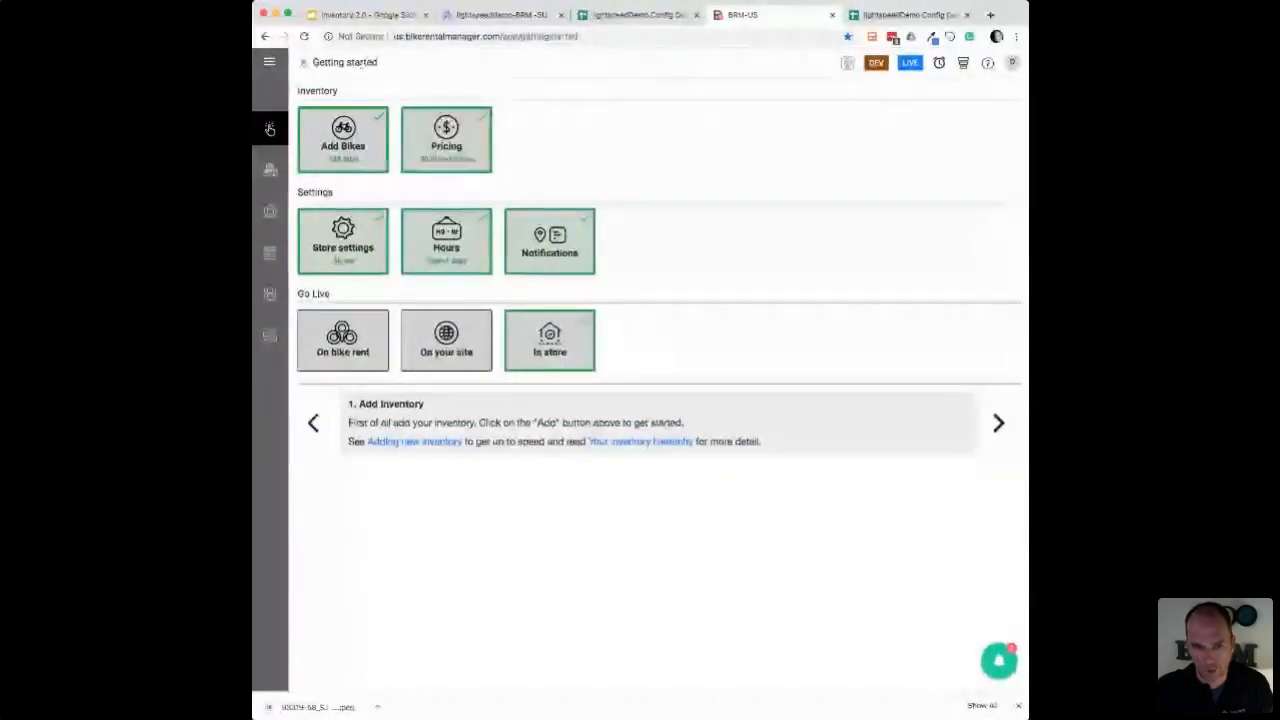
pyautogui.moveTo(269, 129)
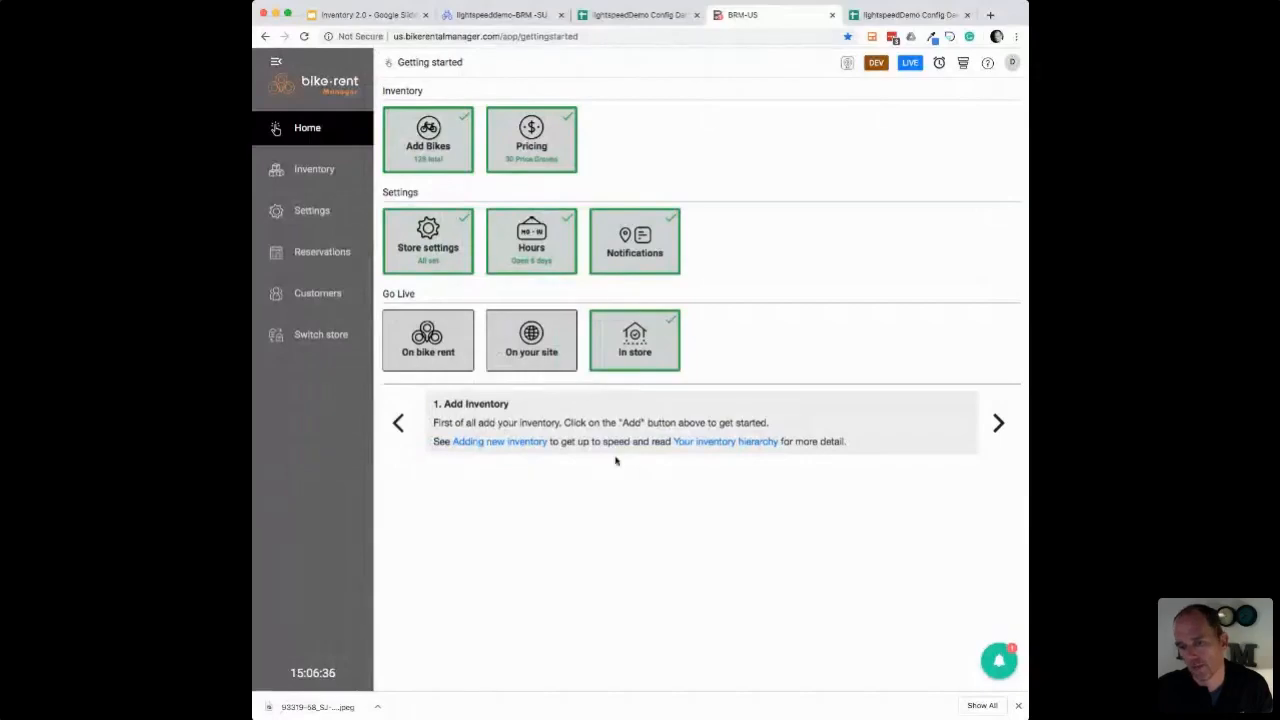
pyautogui.click(998, 423)
pyautogui.click(990, 424)
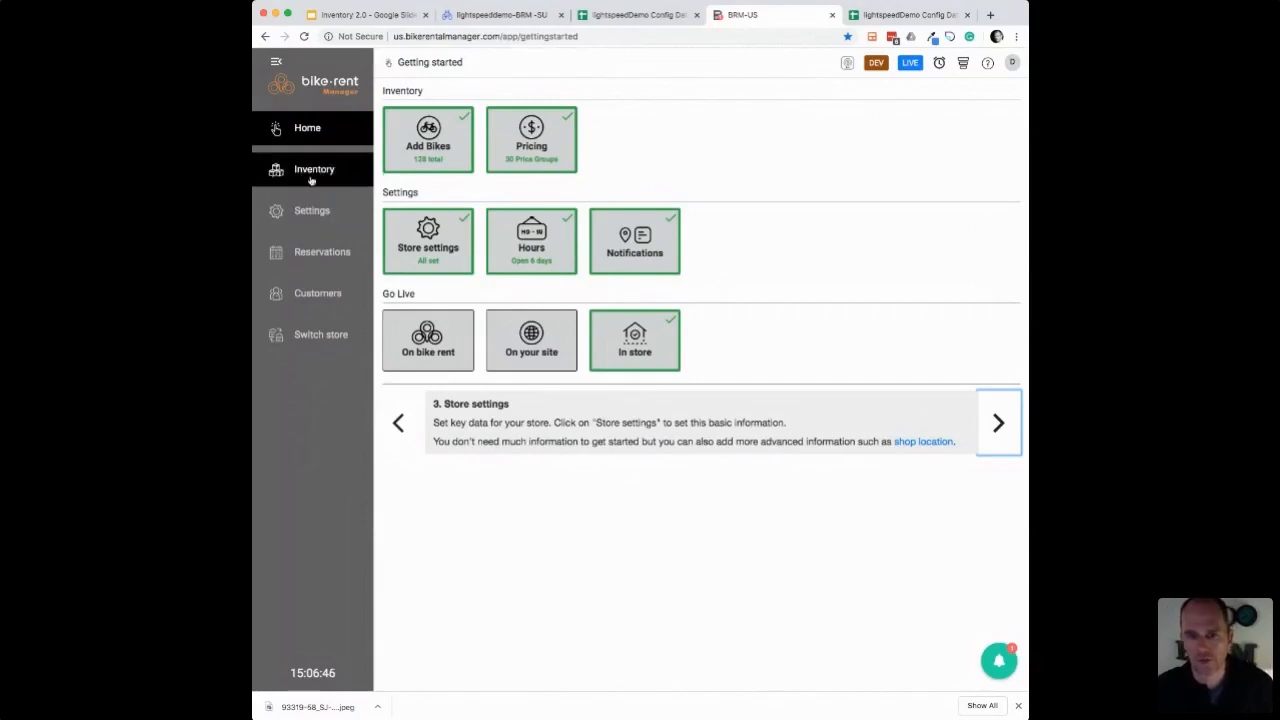
# Step: Open the Inventory section and go to its page for adding and managing items
pyautogui.click(311, 178)
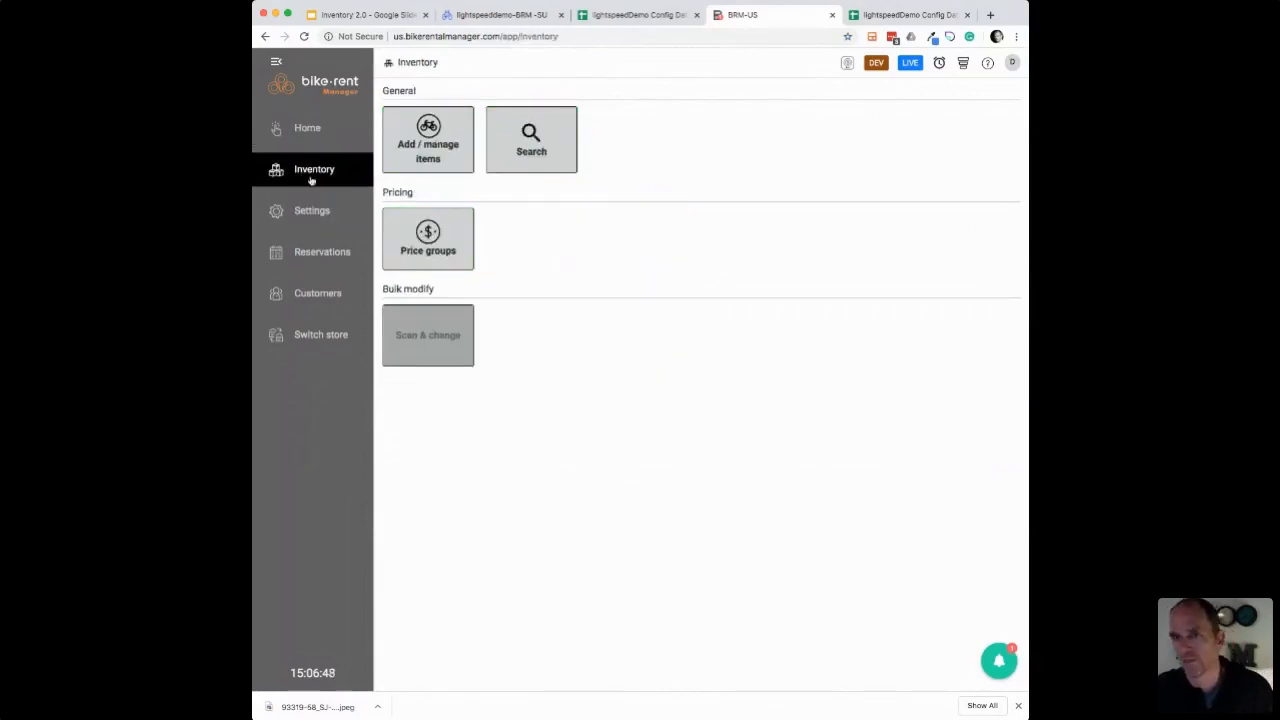
pyautogui.moveTo(1028, 247); pyautogui.dragTo(1057, 246)
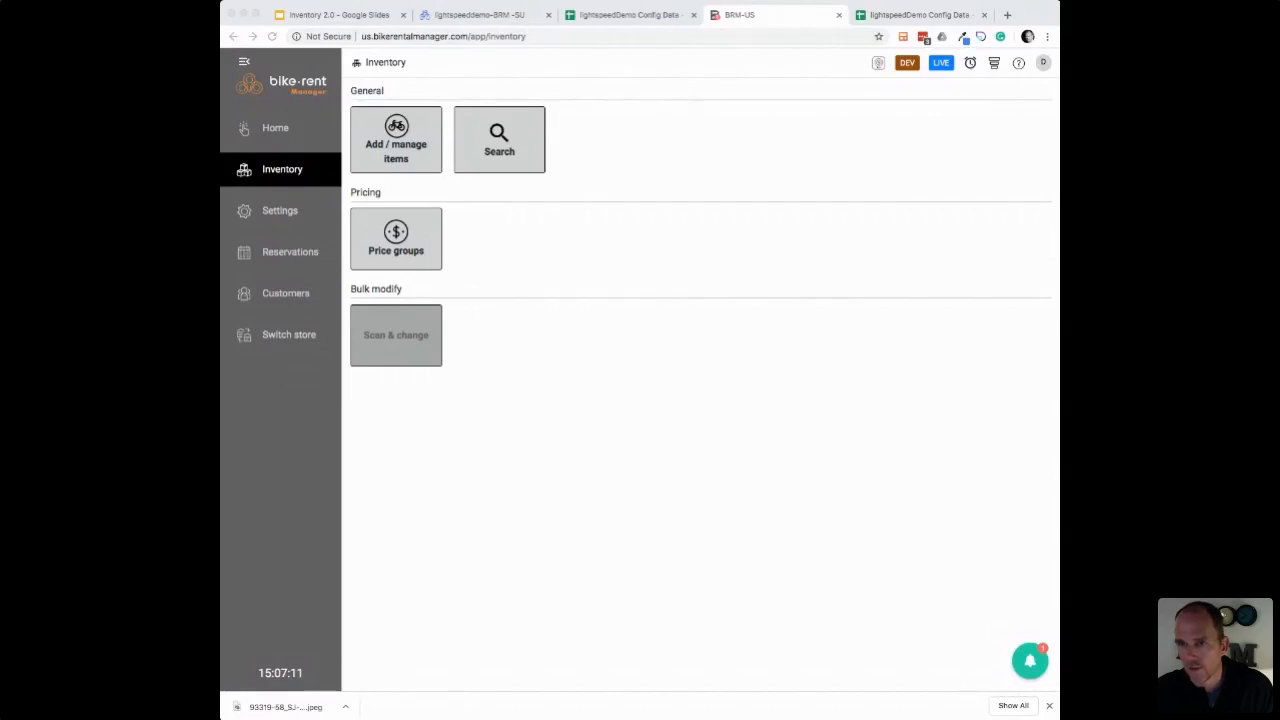
pyautogui.click(740, 15)
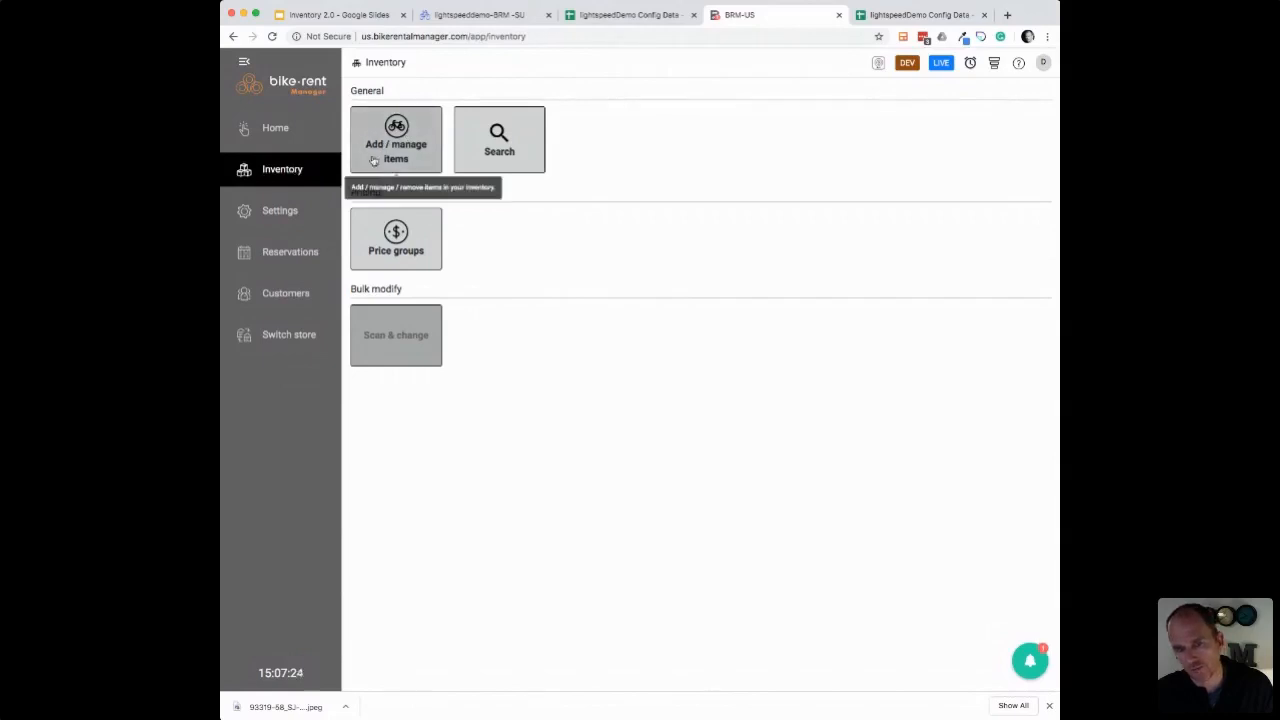
pyautogui.click(392, 160)
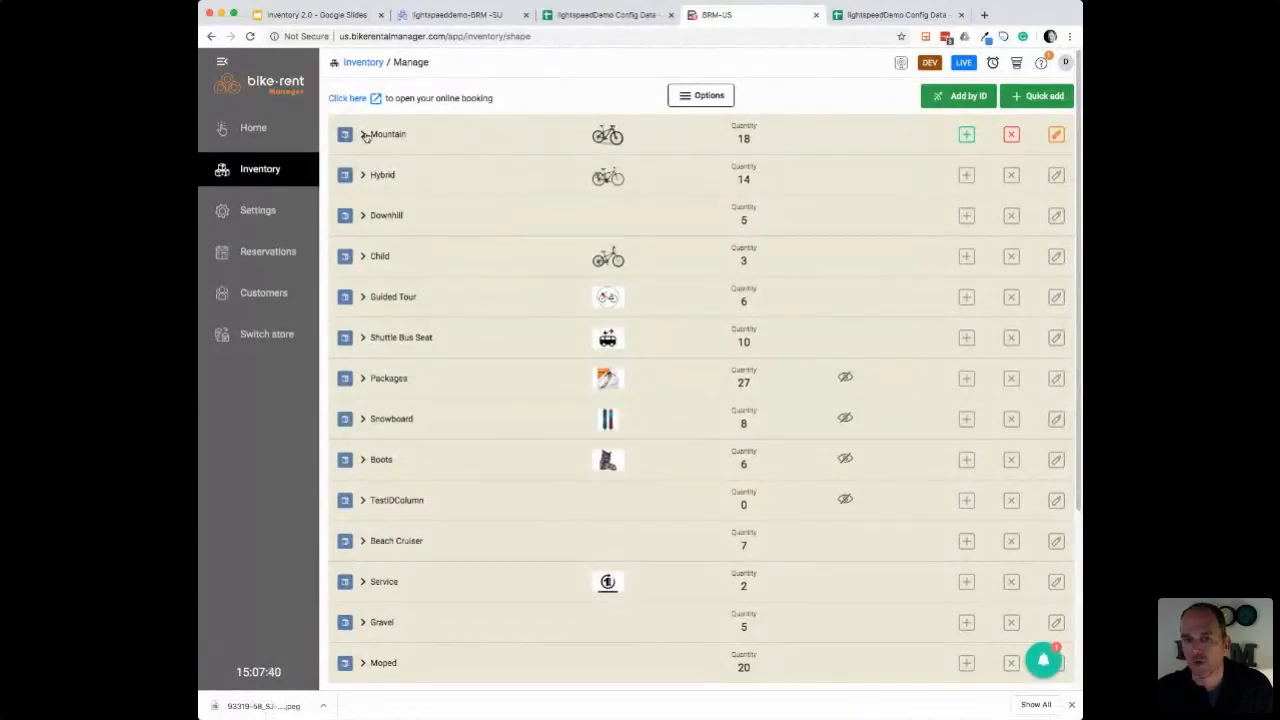
# Step: Browse the Mountain category down to the individual size L bikes, collapse it, and expand it again to the Mtn sizes
pyautogui.click(364, 135)
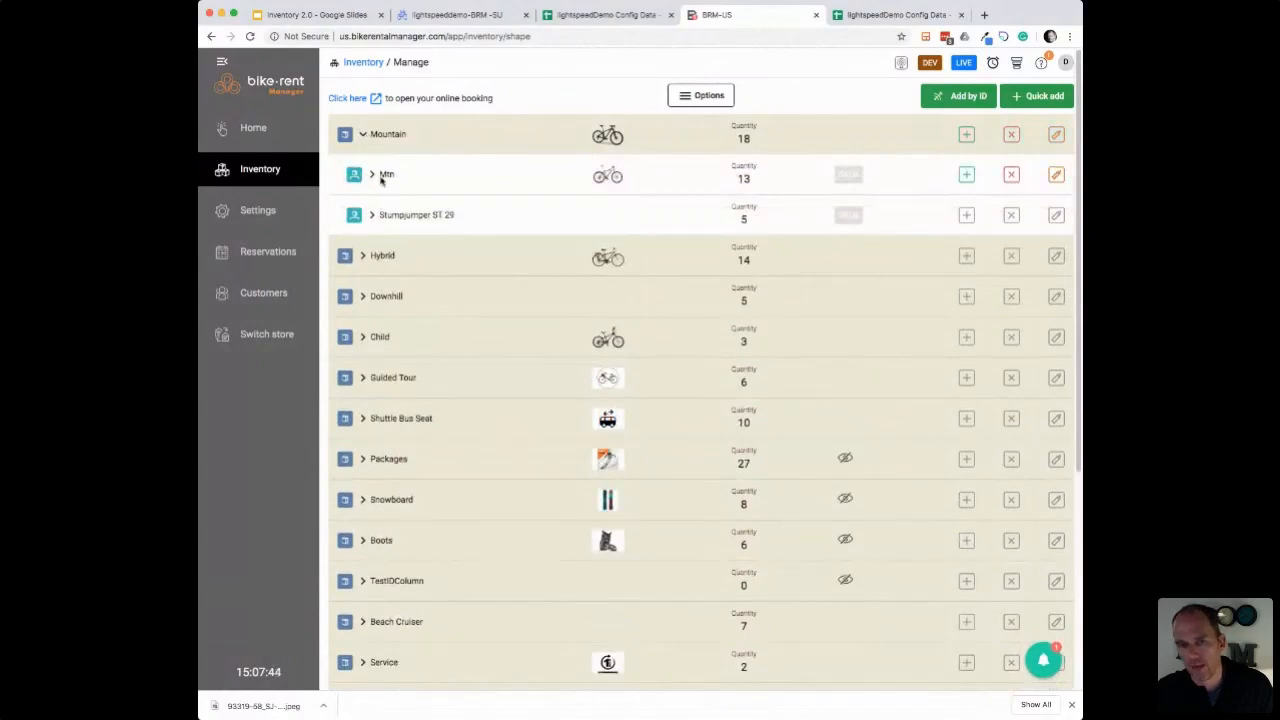
pyautogui.click(374, 175)
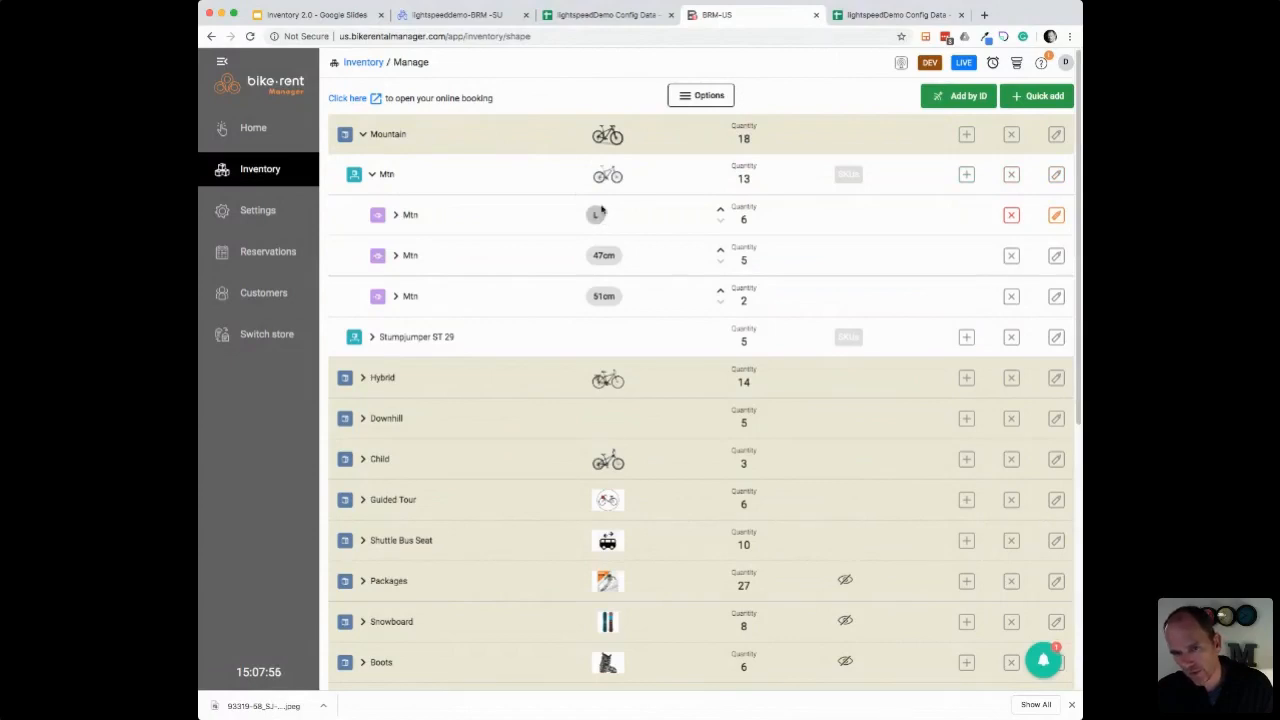
pyautogui.click(394, 216)
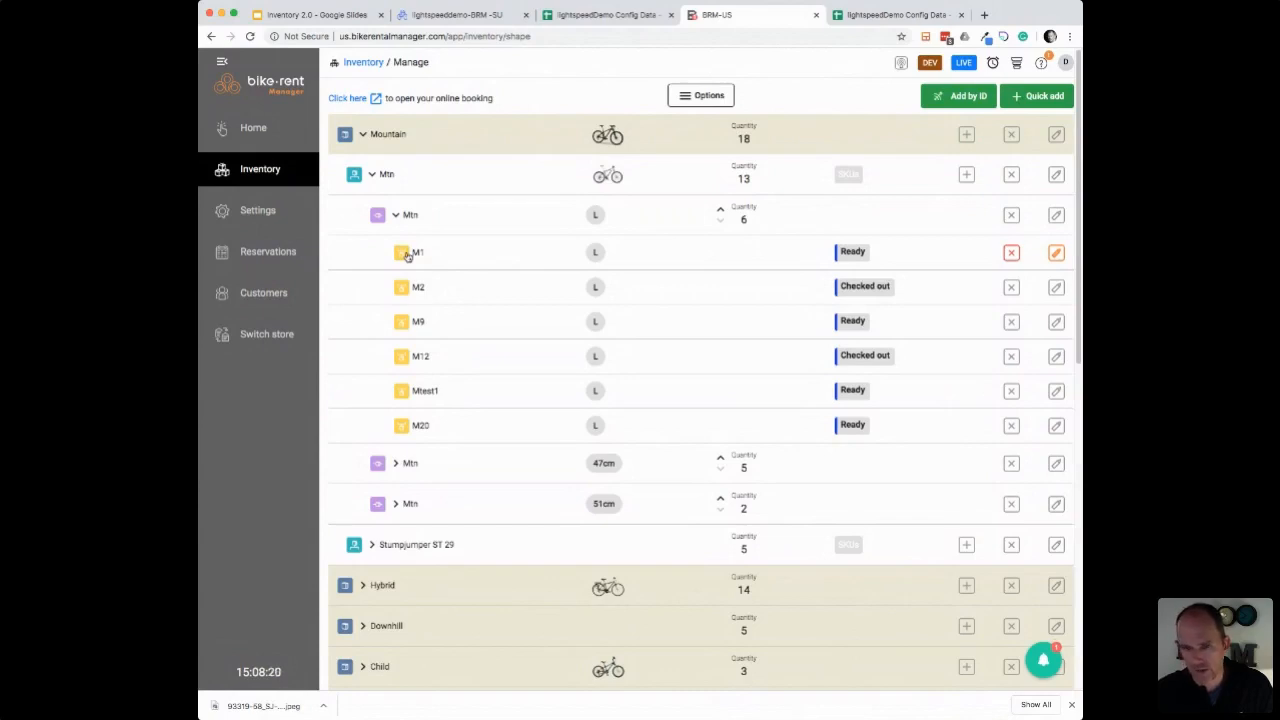
pyautogui.click(397, 214)
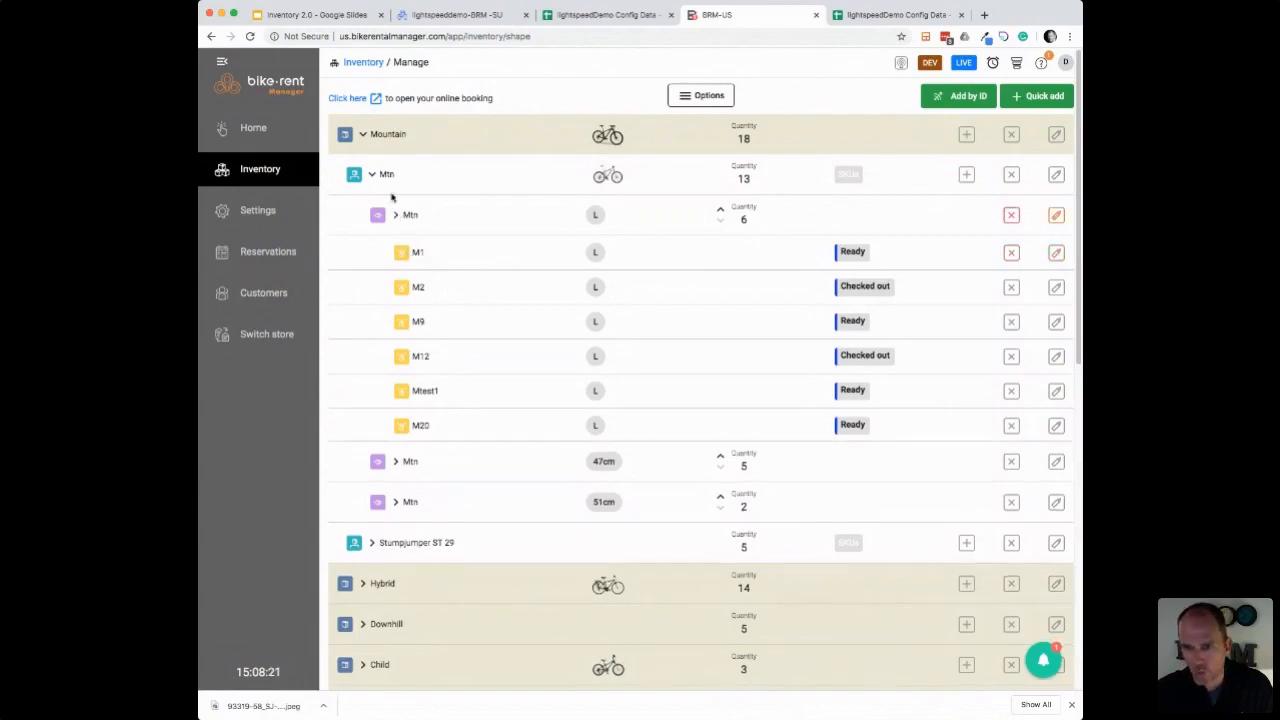
pyautogui.click(376, 174)
pyautogui.click(363, 135)
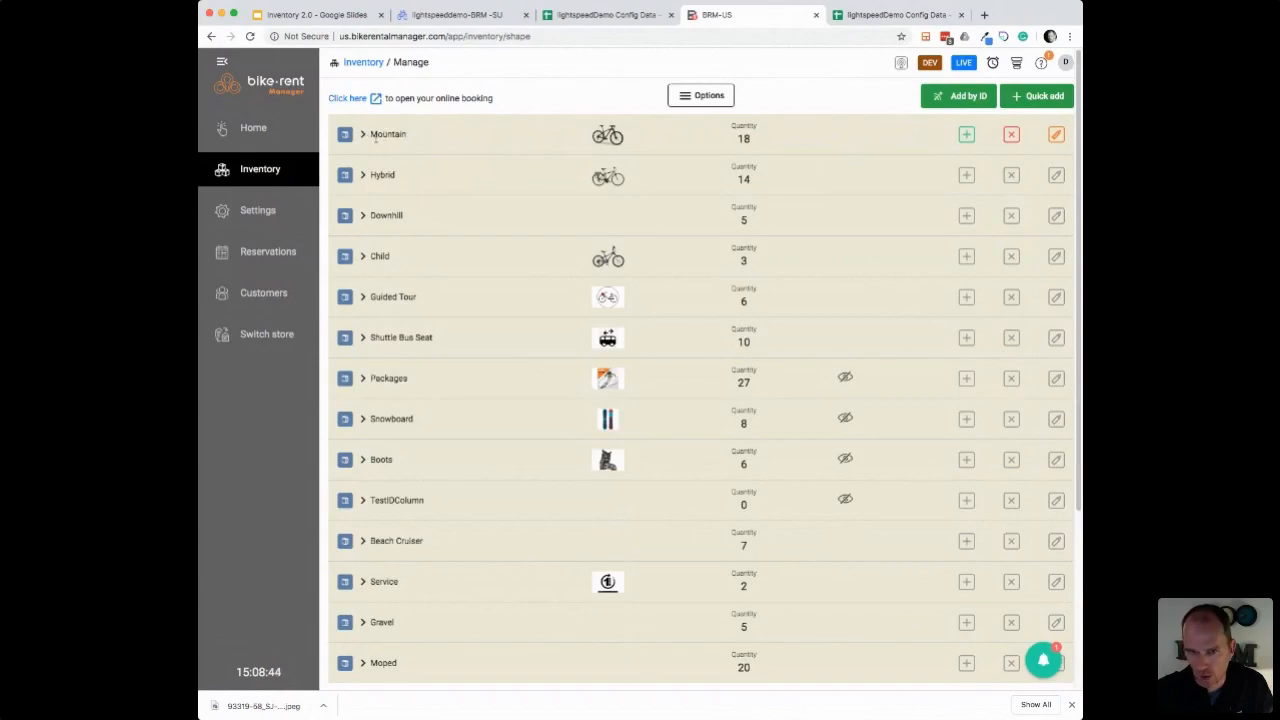
pyautogui.click(364, 137)
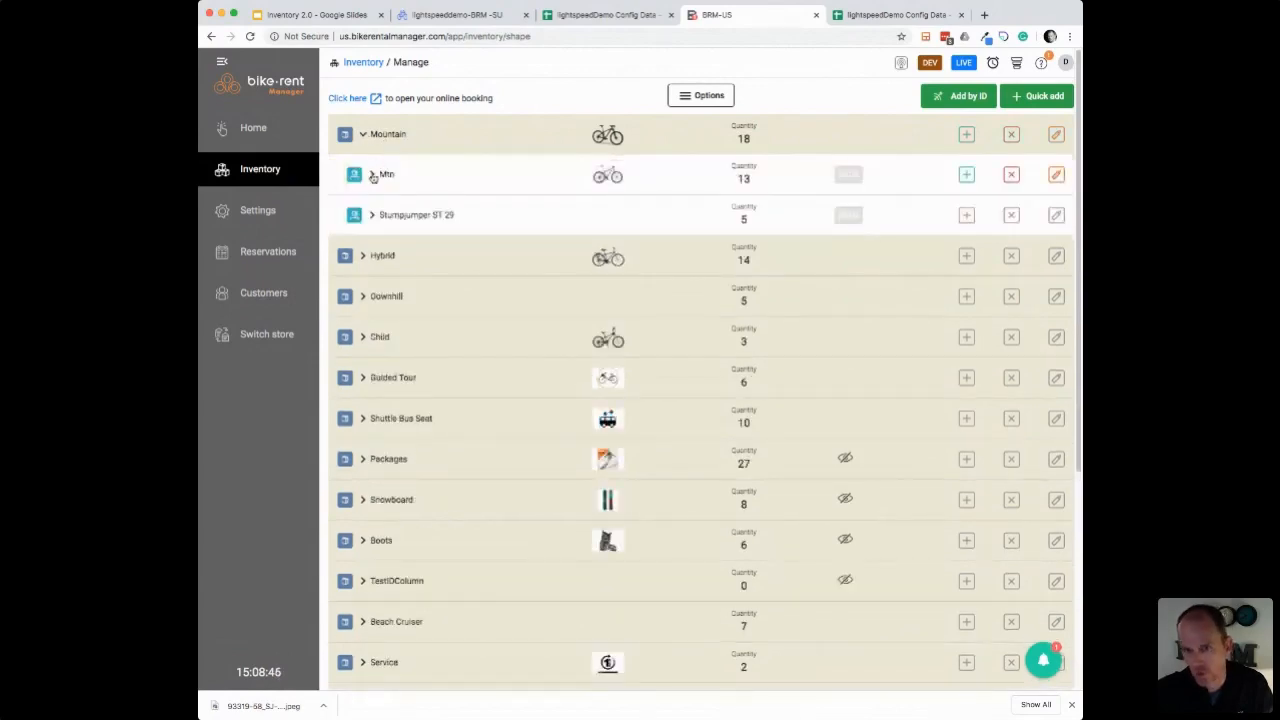
pyautogui.click(372, 175)
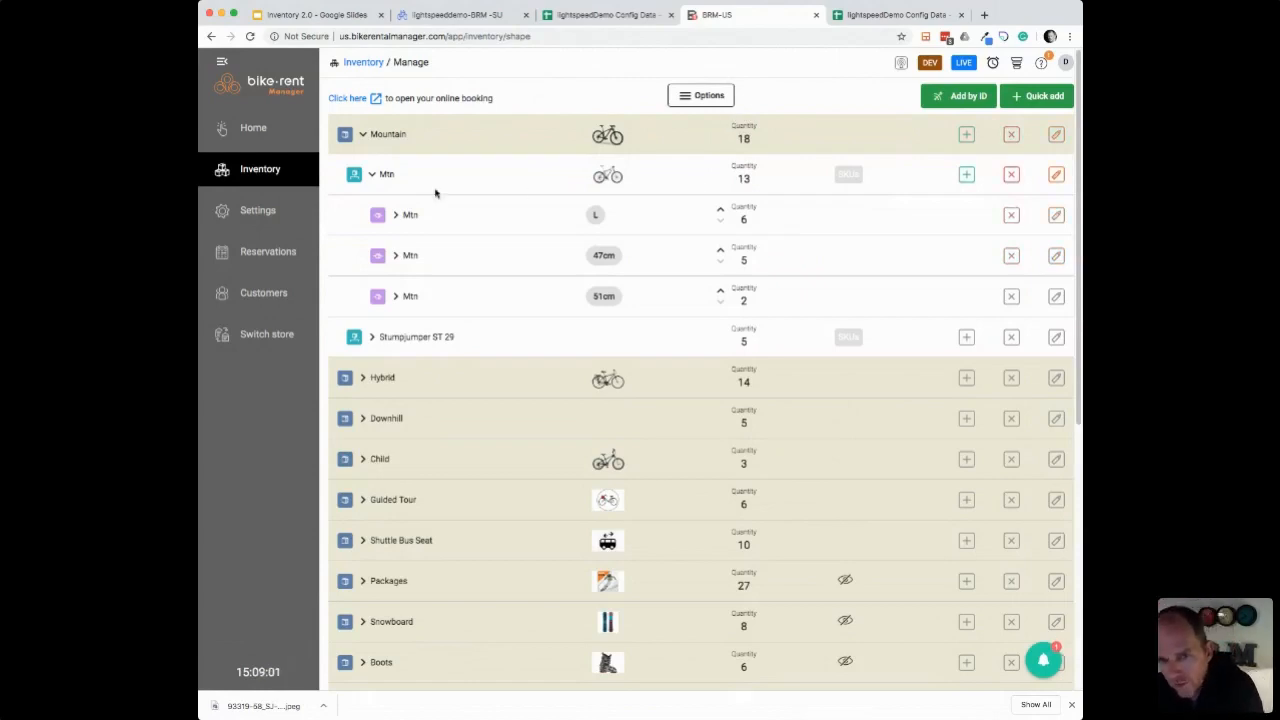
# Step: Try raising the Mtn size L quantity to 8 and set it back to 6
pyautogui.click(720, 211)
pyautogui.click(720, 213)
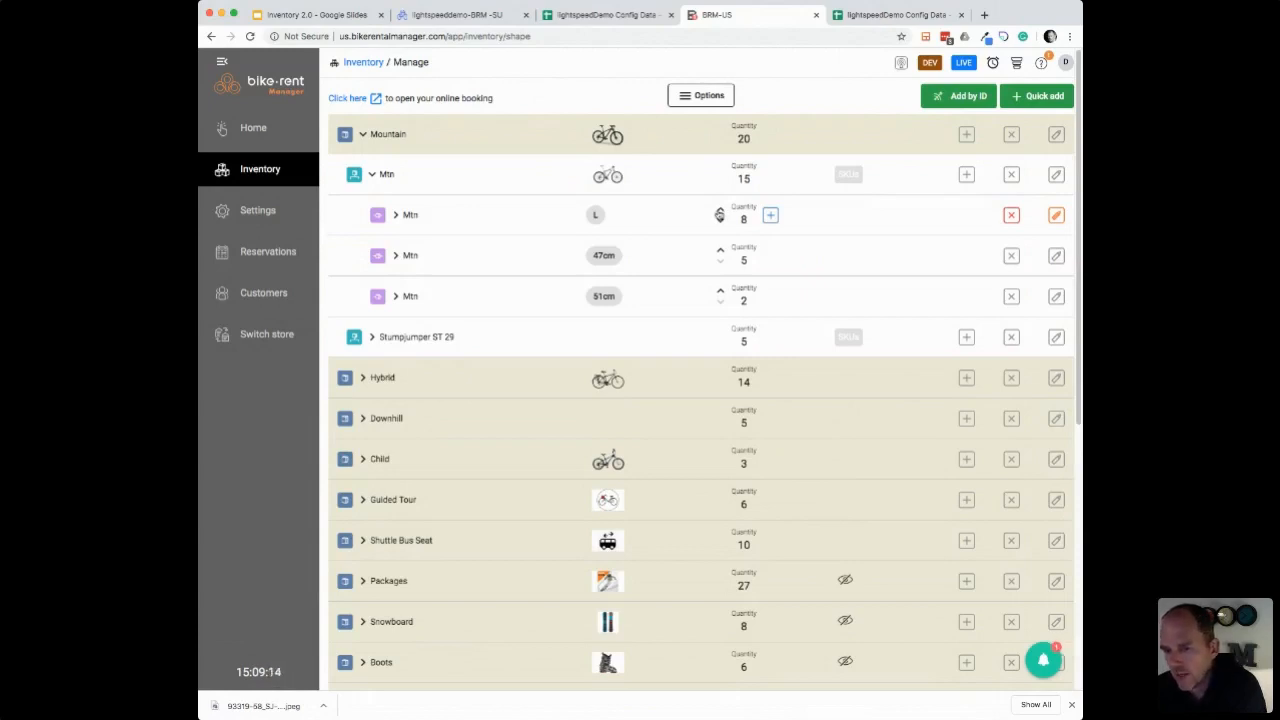
pyautogui.click(720, 220)
pyautogui.click(720, 220)
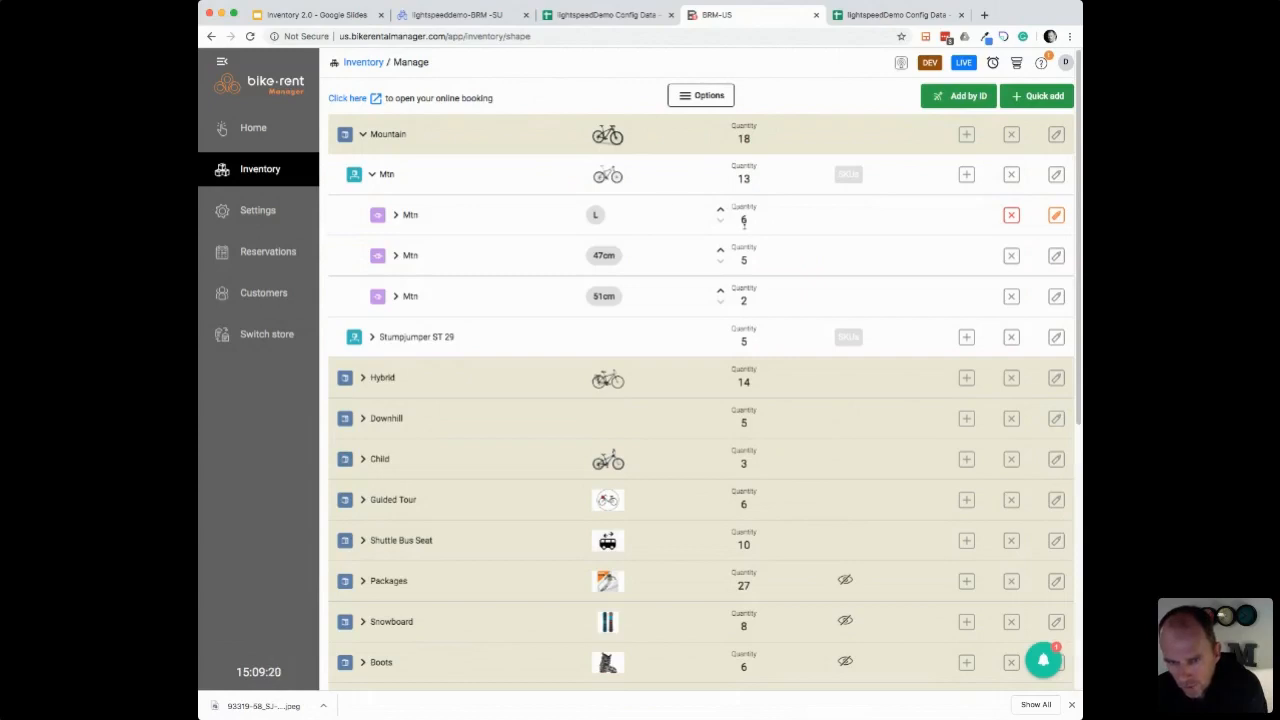
# Step: Open the Mountain category for editing and look at its image editing option
pyautogui.click(1055, 135)
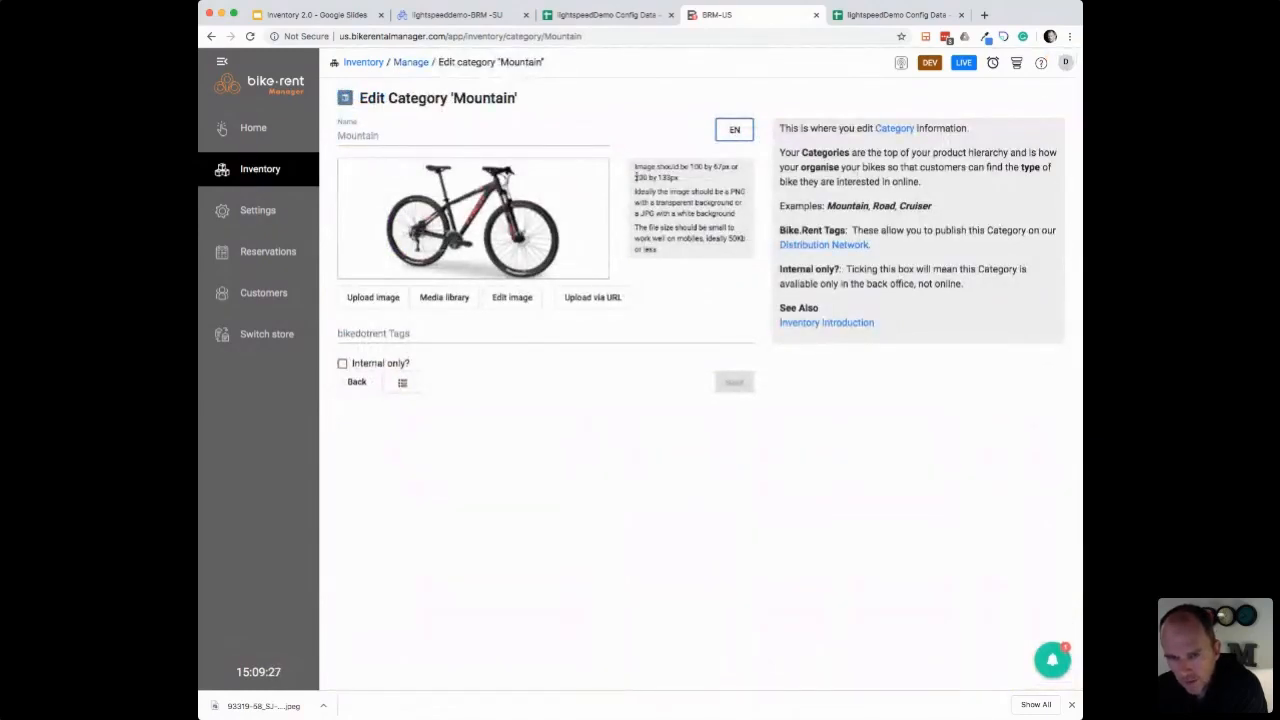
pyautogui.click(512, 297)
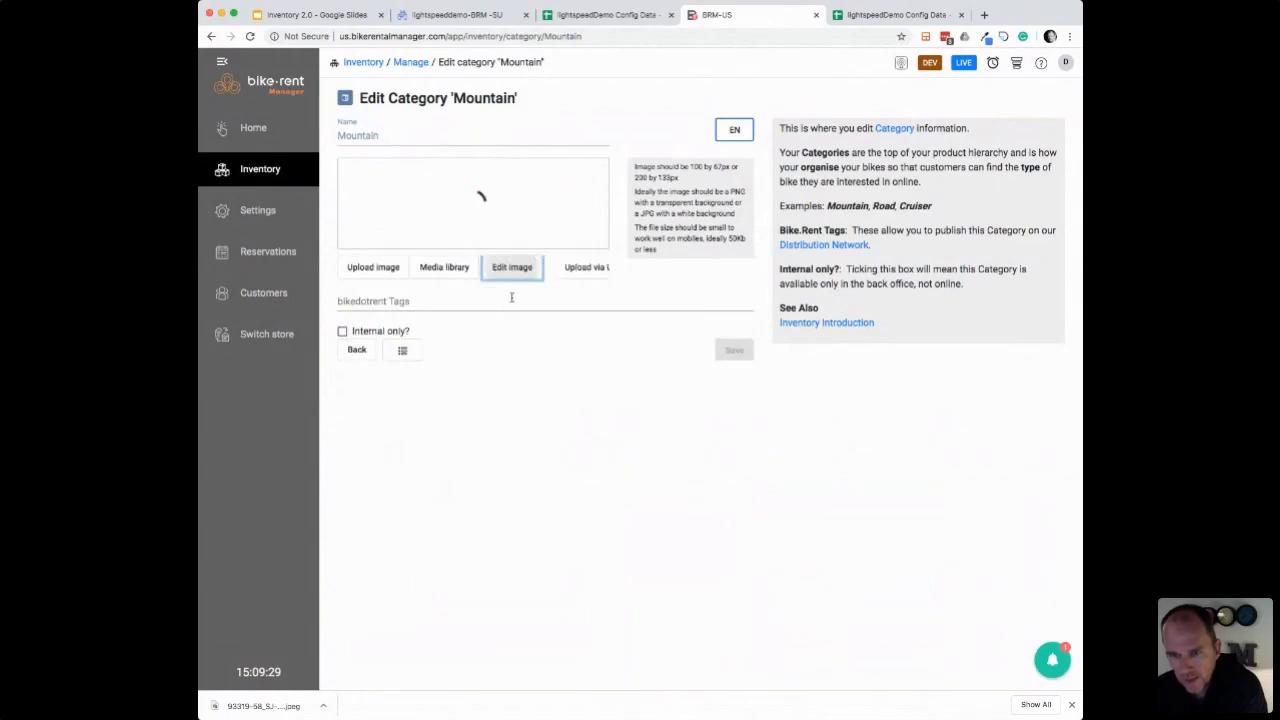
pyautogui.click(438, 336)
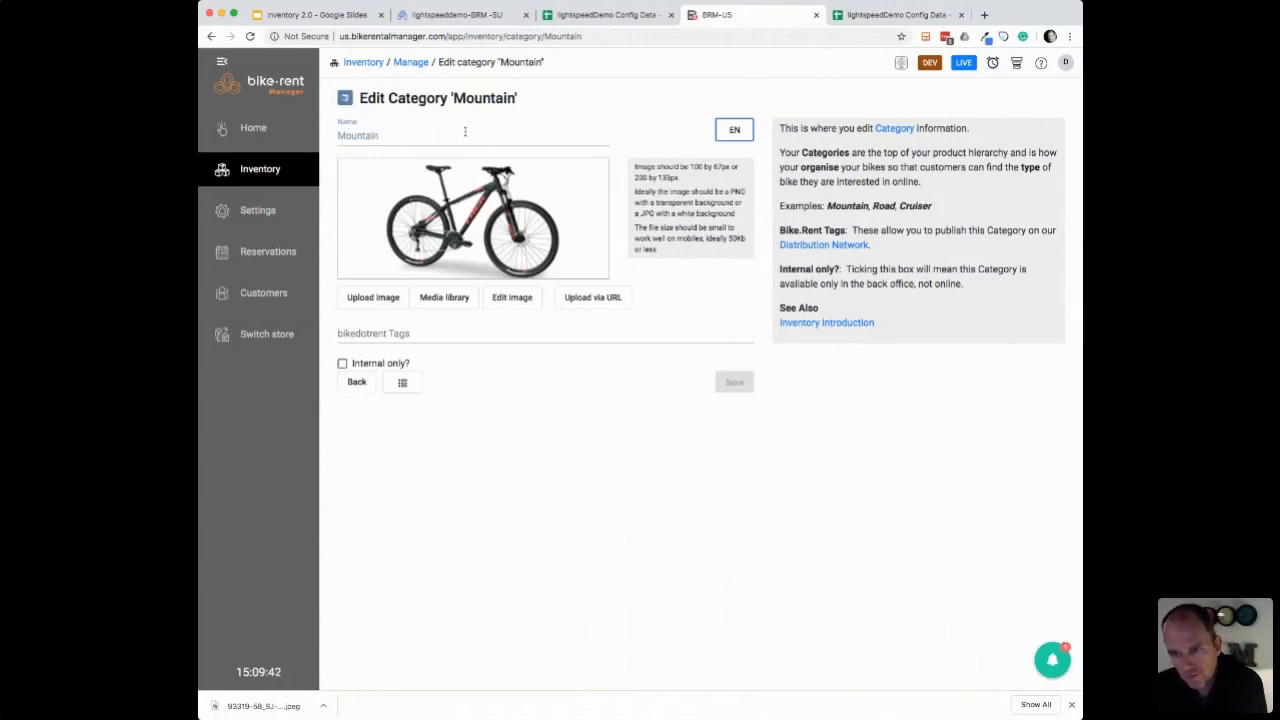
# Step: Check the Mountain category's French name entry, switch back to English and return to the inventory list
pyautogui.click(718, 130)
pyautogui.click(738, 189)
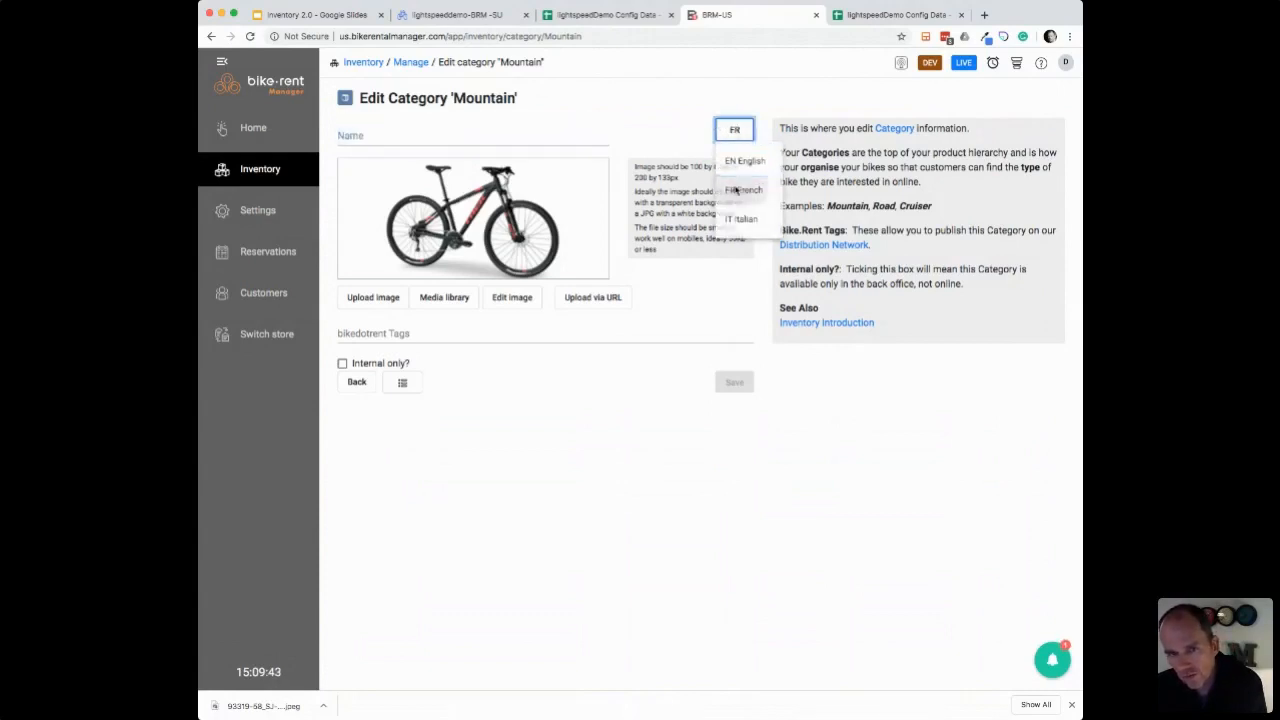
pyautogui.click(736, 132)
pyautogui.click(740, 161)
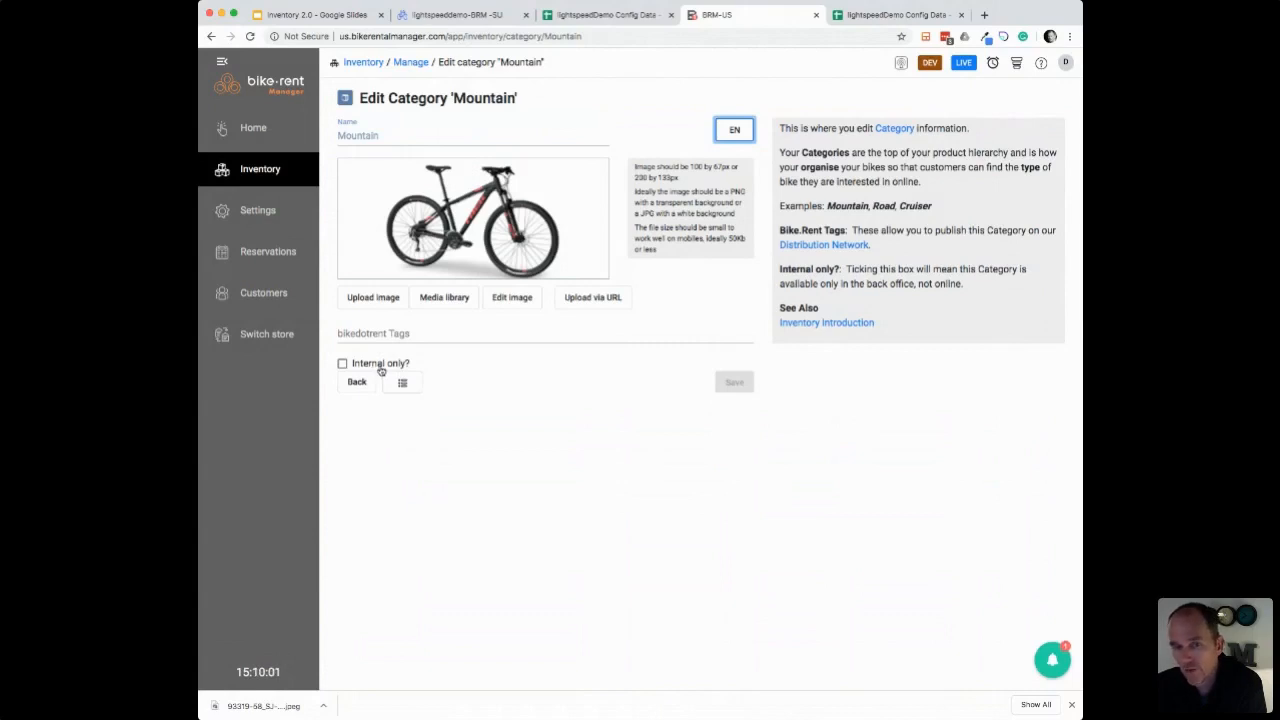
pyautogui.click(410, 63)
# Step: Review the Mtn product family's edit page, including its summary, notes and price group, and return to the inventory list
pyautogui.click(373, 175)
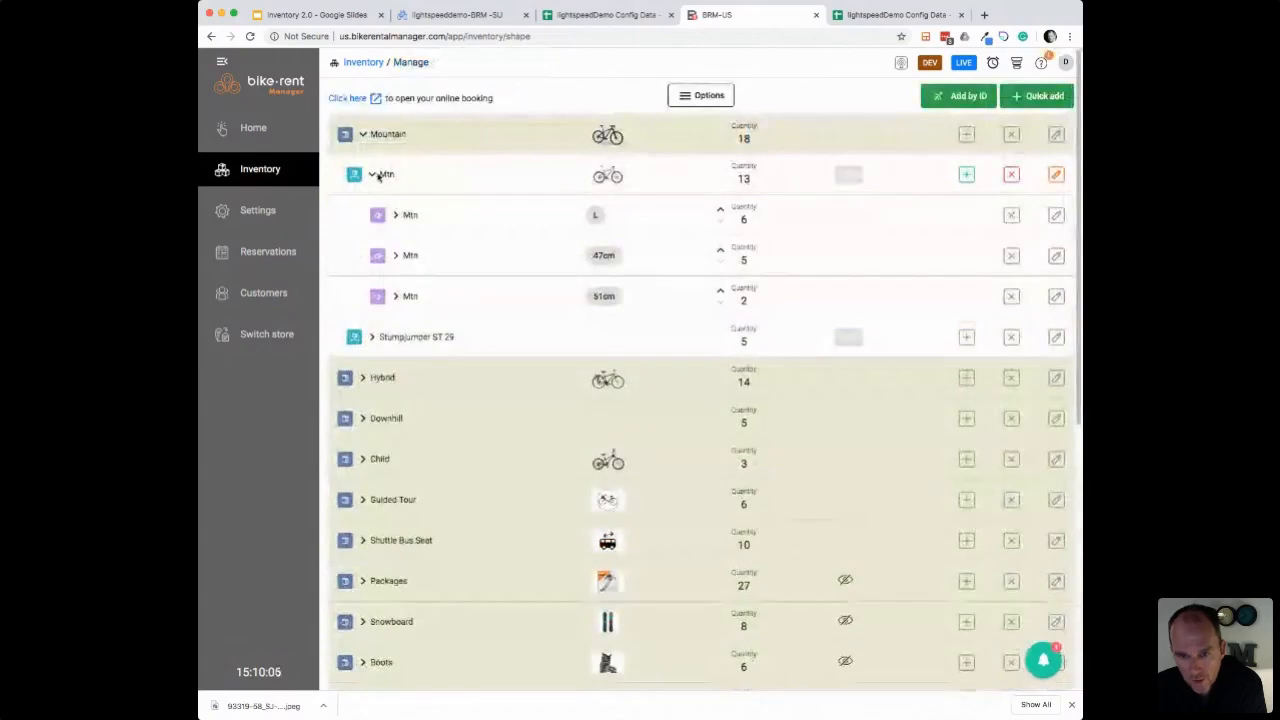
pyautogui.click(1056, 175)
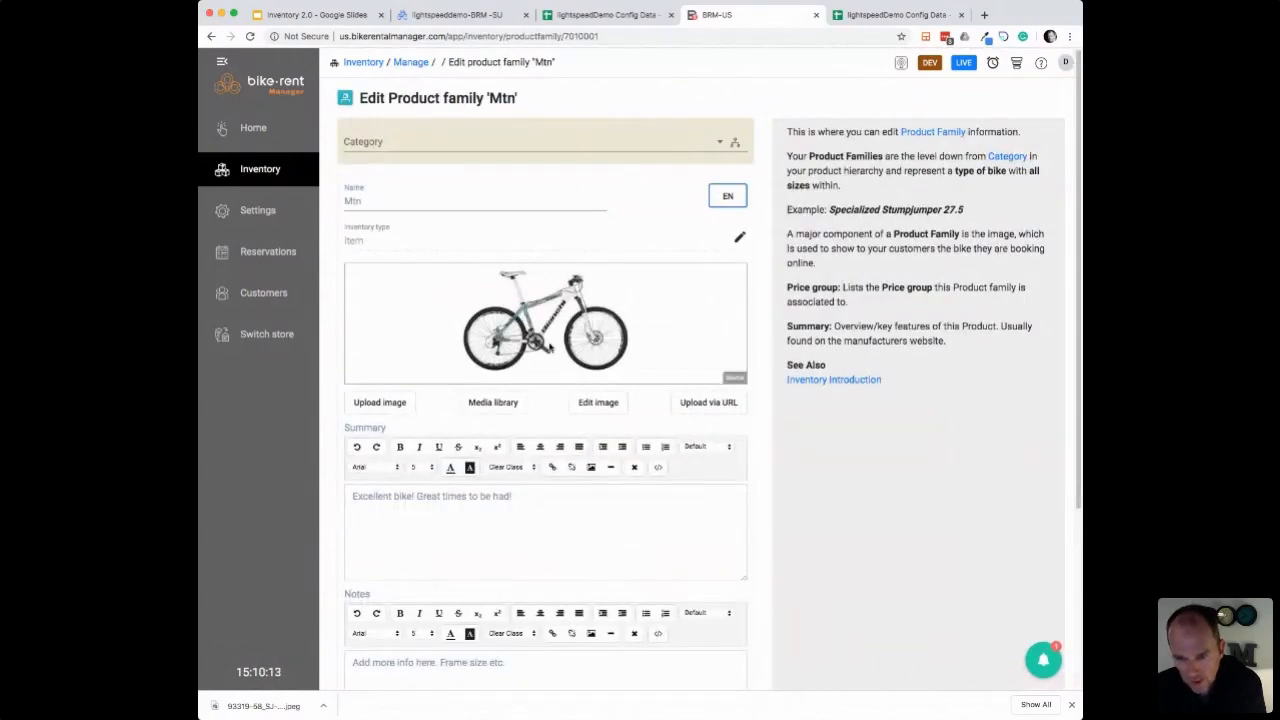
pyautogui.scroll(-1, 650, 483)
pyautogui.scroll(-5, 650, 483)
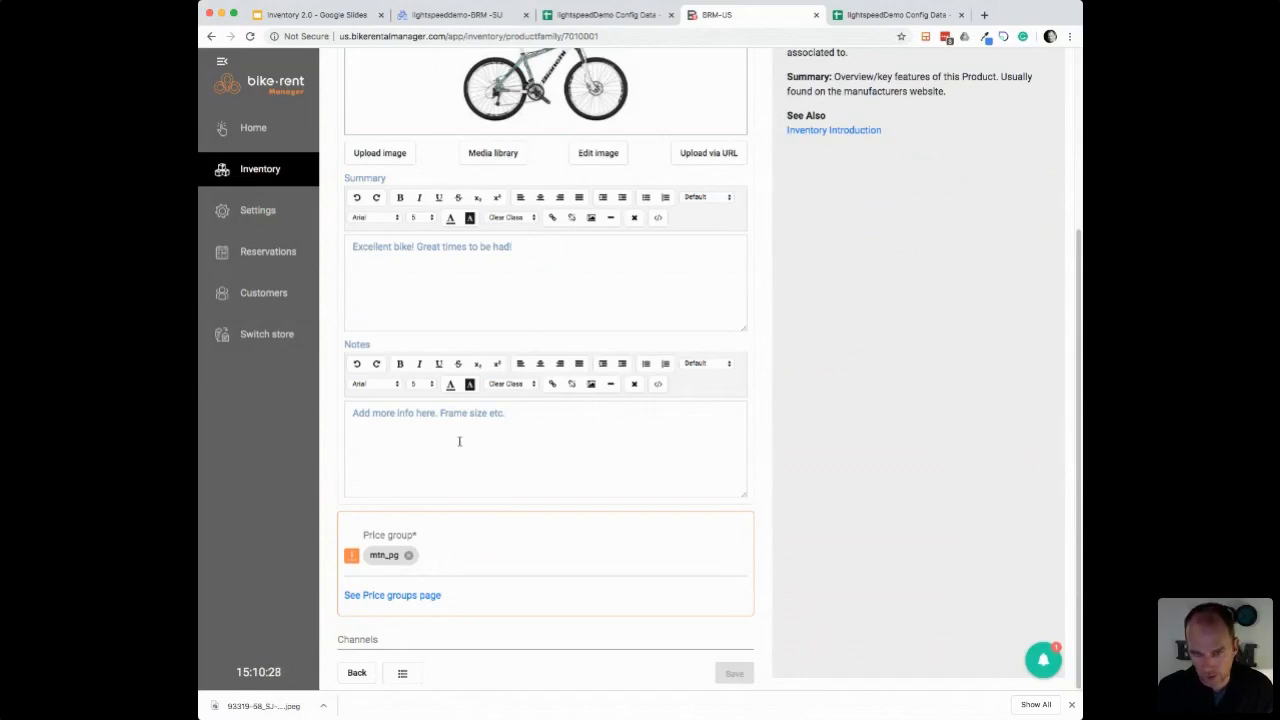
pyautogui.scroll(5, 459, 441)
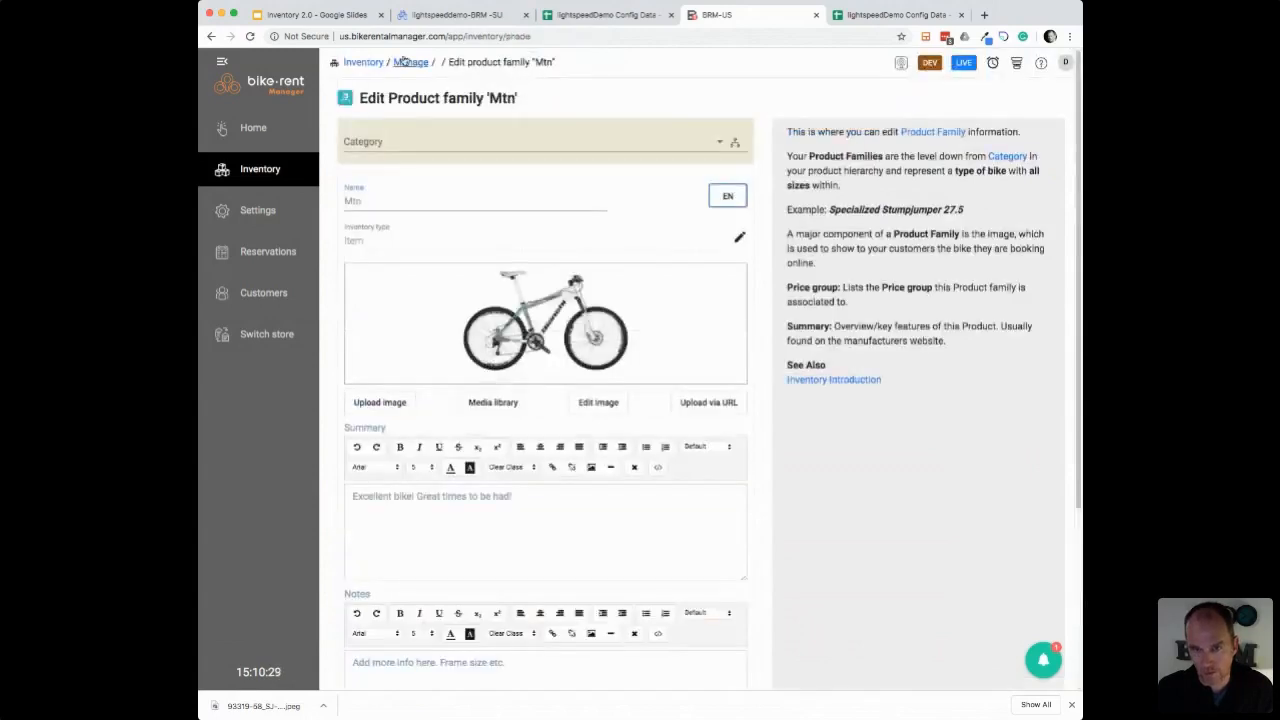
pyautogui.click(410, 62)
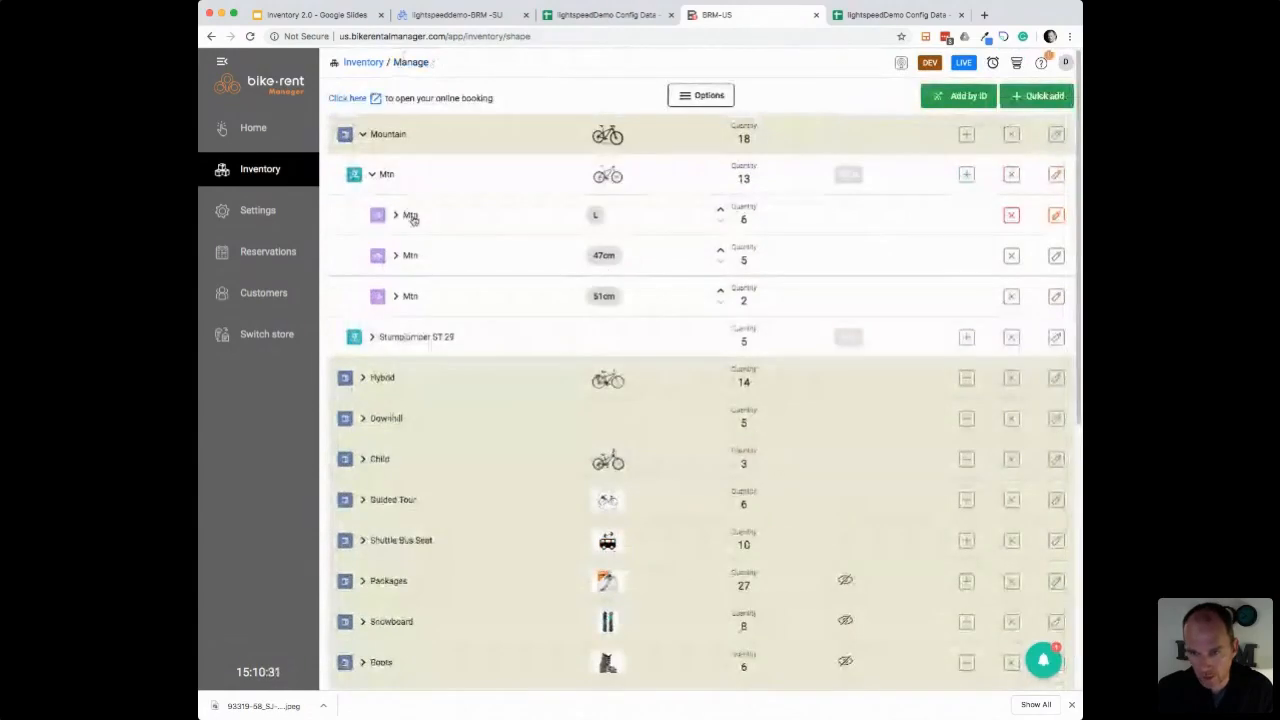
# Step: Set the suitability of the Mtn size L product line to 5.10" > 6'4" and save it
pyautogui.click(1053, 222)
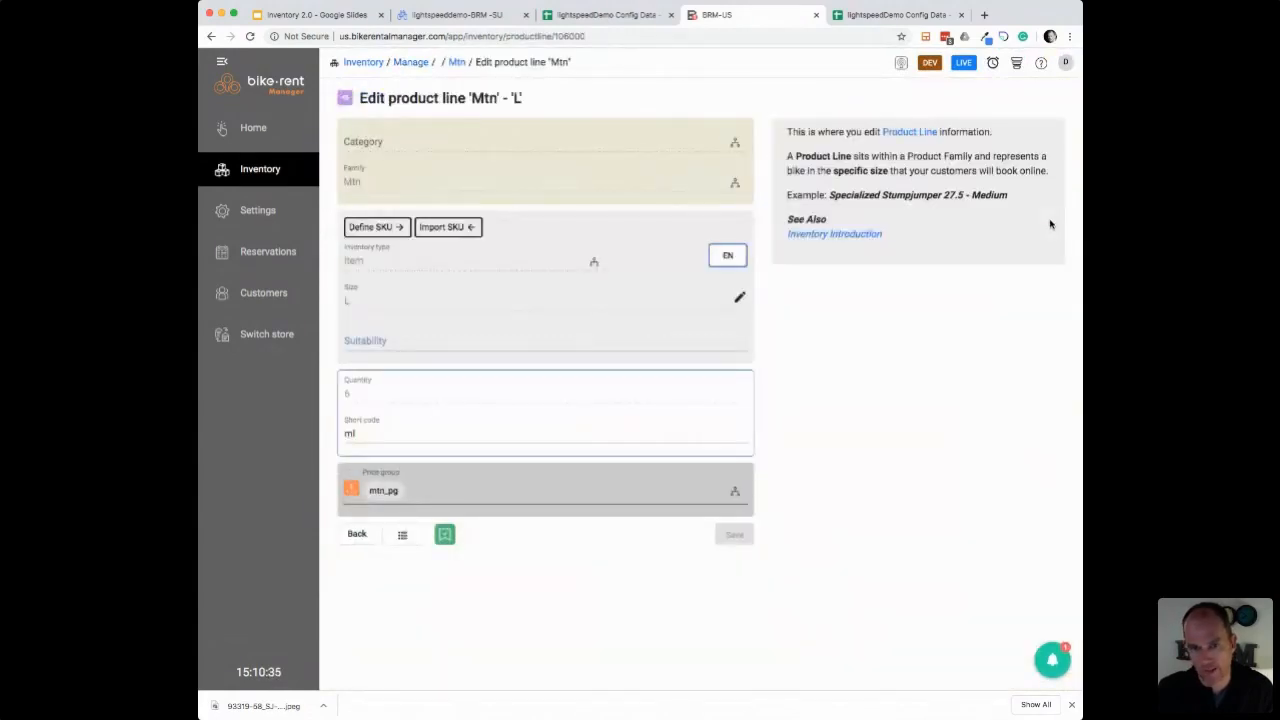
pyautogui.click(379, 338)
pyautogui.write('5-10')
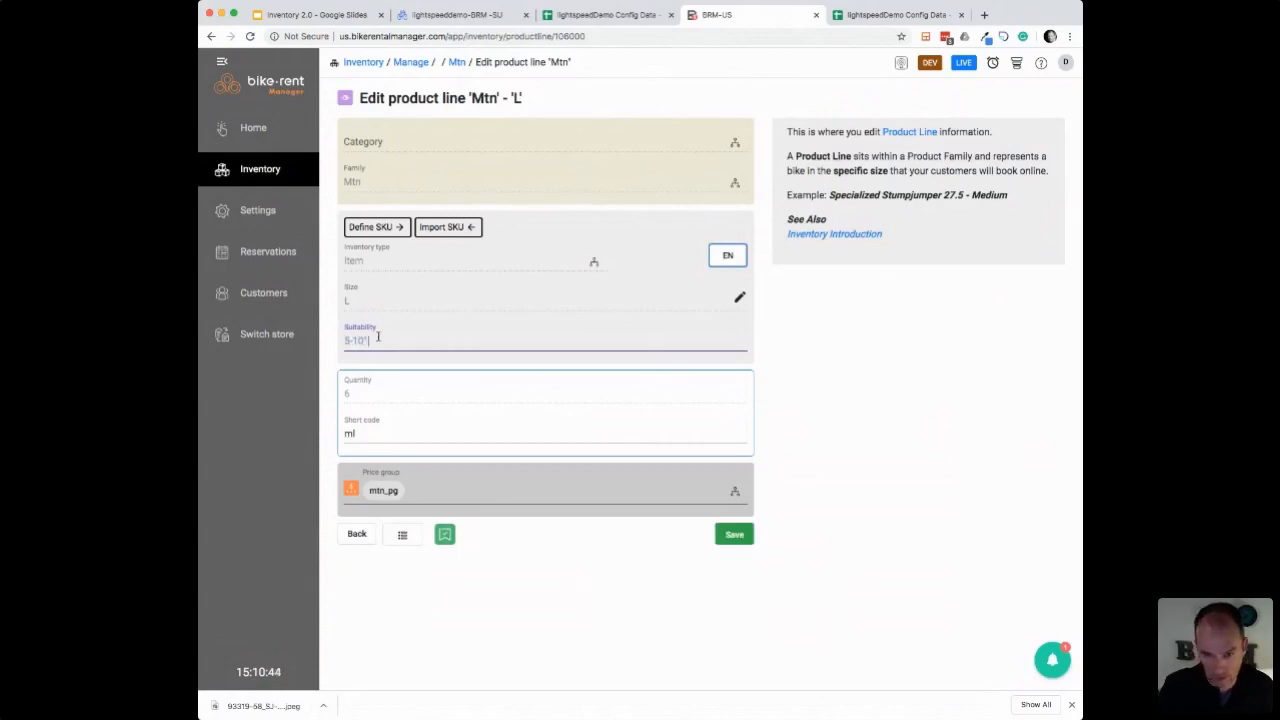
pyautogui.press('BackSpace')
pyautogui.press('BackSpace')
pyautogui.press('BackSpace')
pyautogui.press('BackSpace')
pyautogui.write('.10" > 6\'4')
pyautogui.click(734, 535)
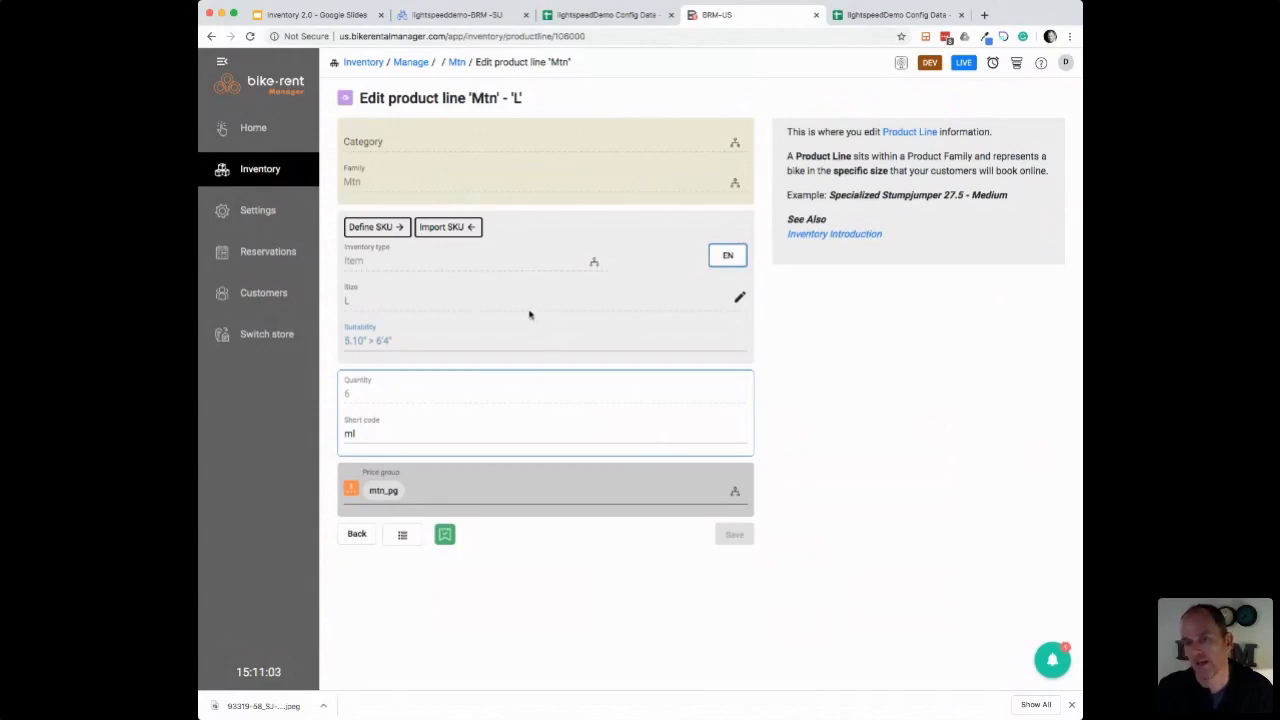
# Step: Review the size change dialog for the Mtn L product line, close it without editing and return to the inventory list
pyautogui.click(740, 298)
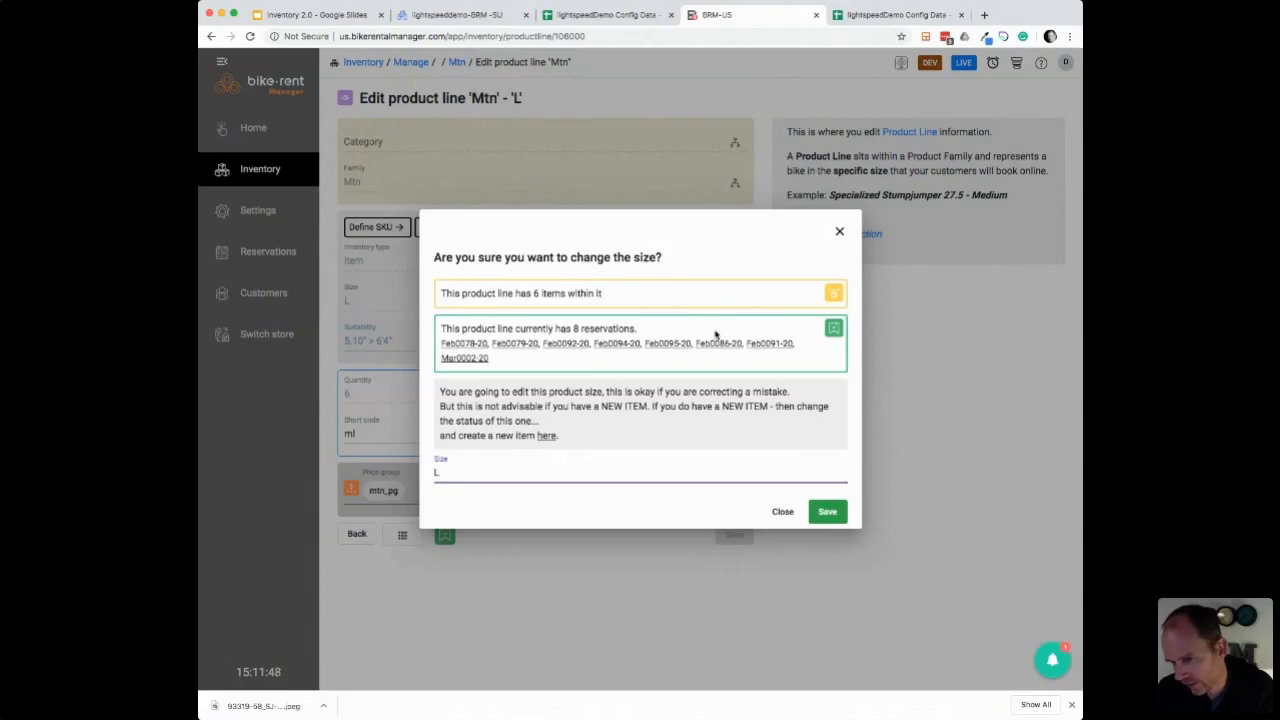
pyautogui.click(784, 513)
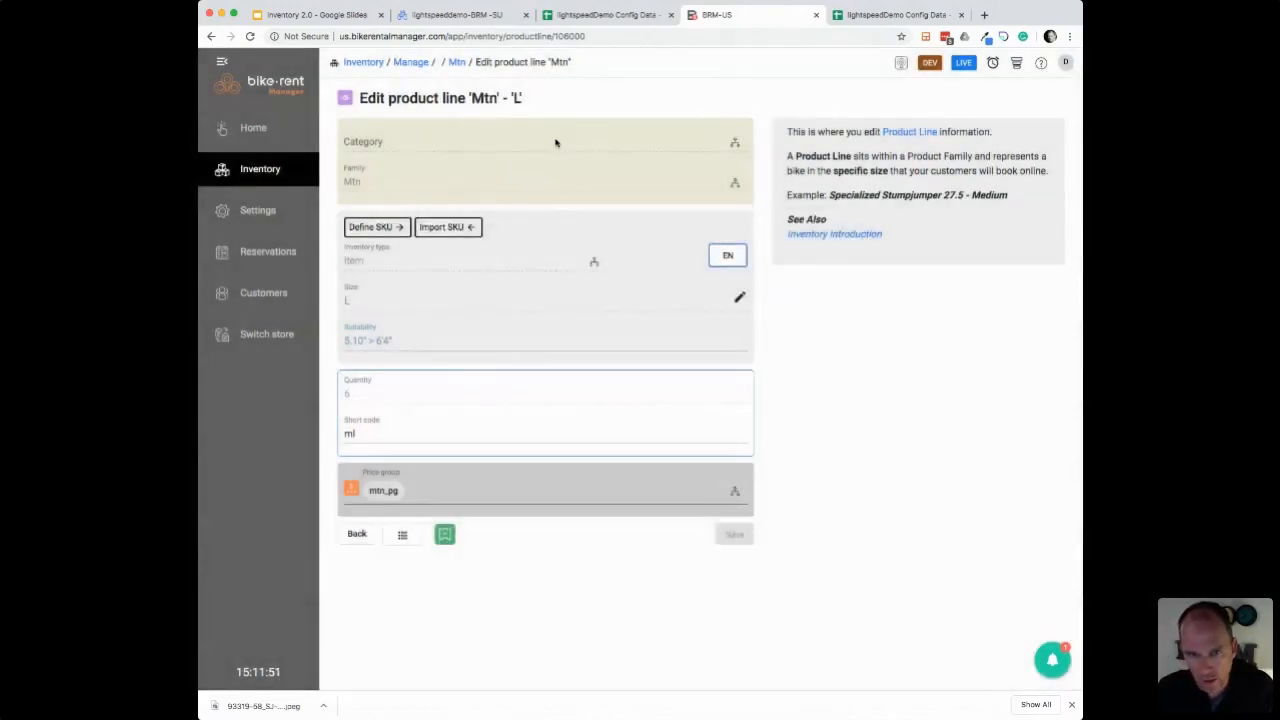
pyautogui.click(412, 63)
# Step: Expand Mountain, Mtn and size L to view the individual items, and collapse the Mountain category again
pyautogui.click(372, 175)
pyautogui.click(363, 136)
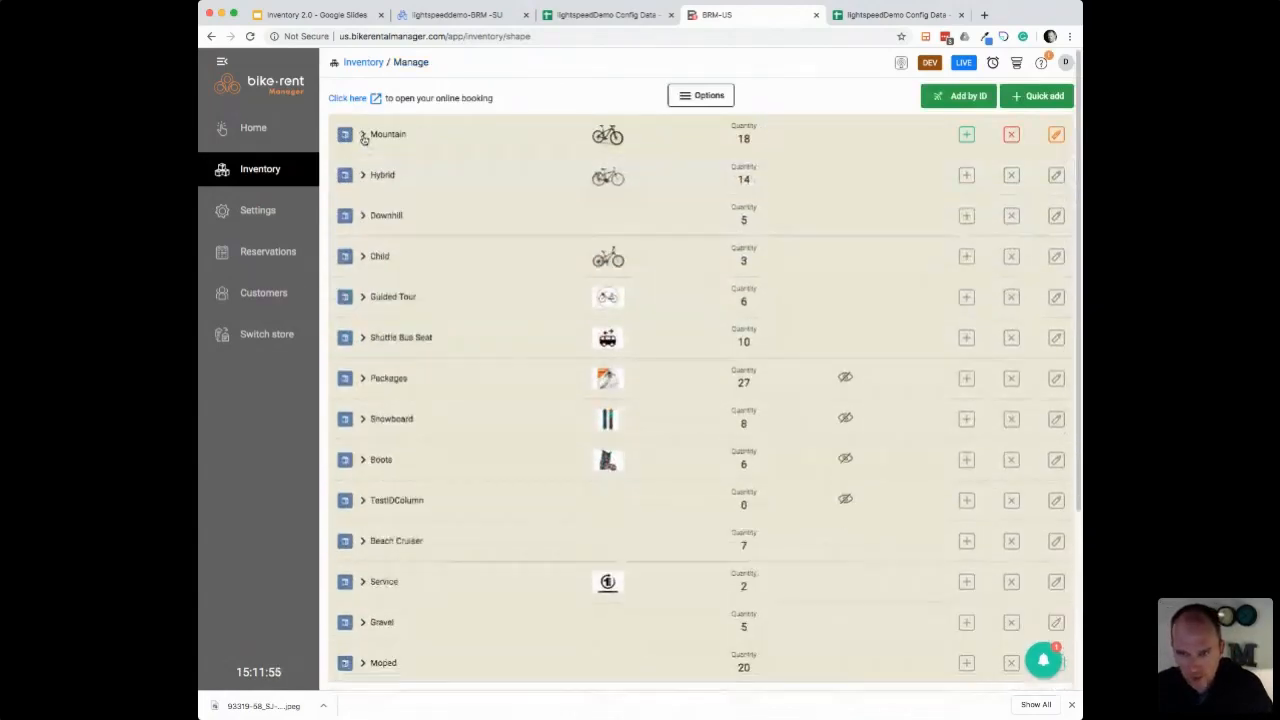
pyautogui.click(363, 136)
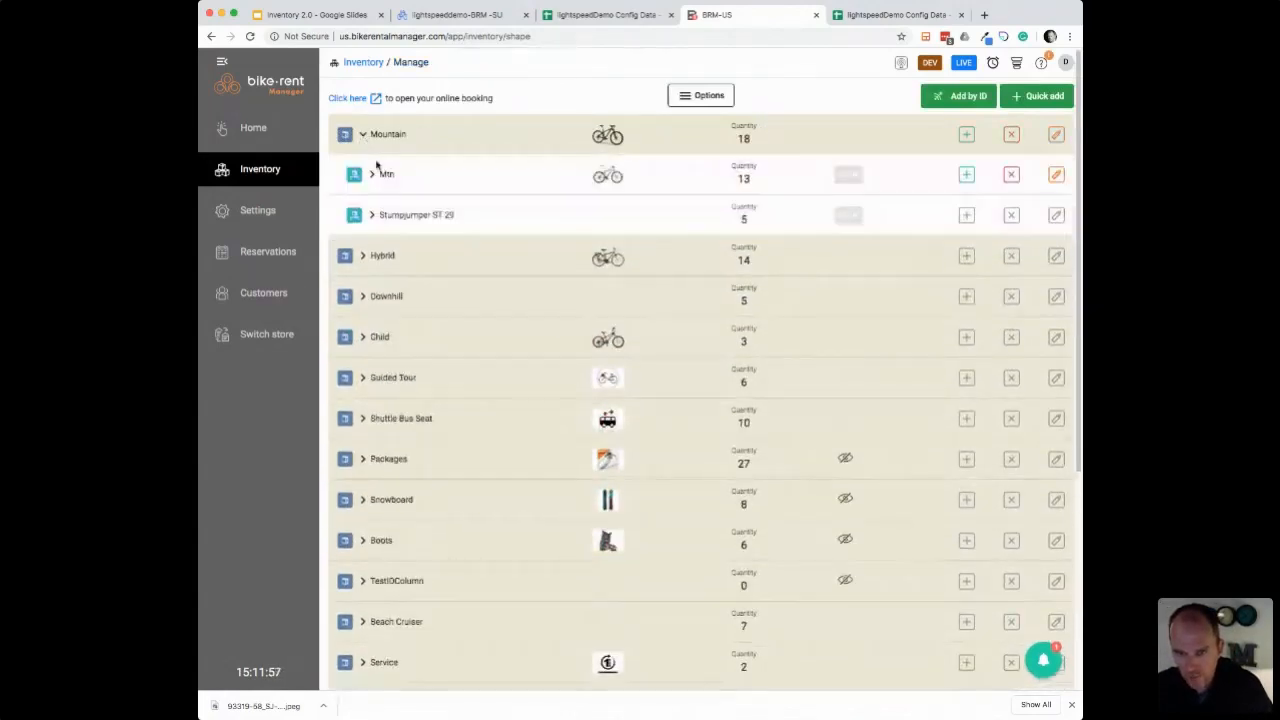
pyautogui.click(372, 175)
pyautogui.click(396, 216)
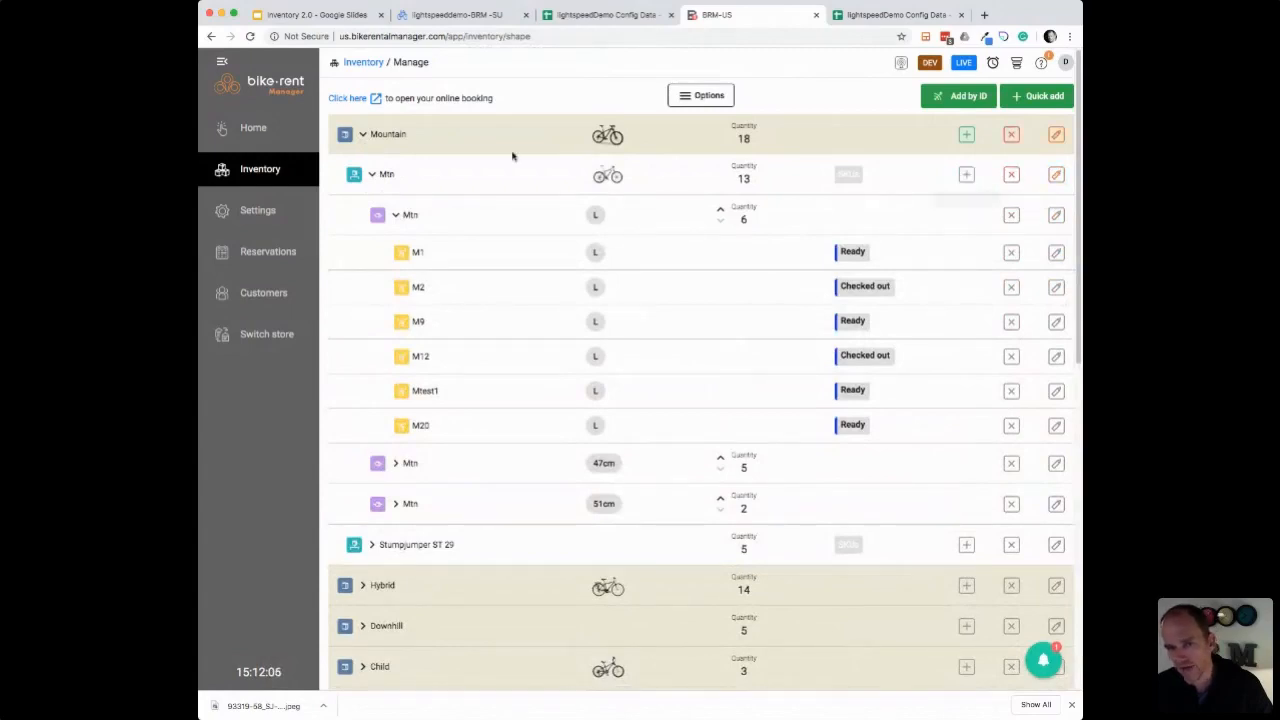
pyautogui.click(372, 174)
pyautogui.click(363, 134)
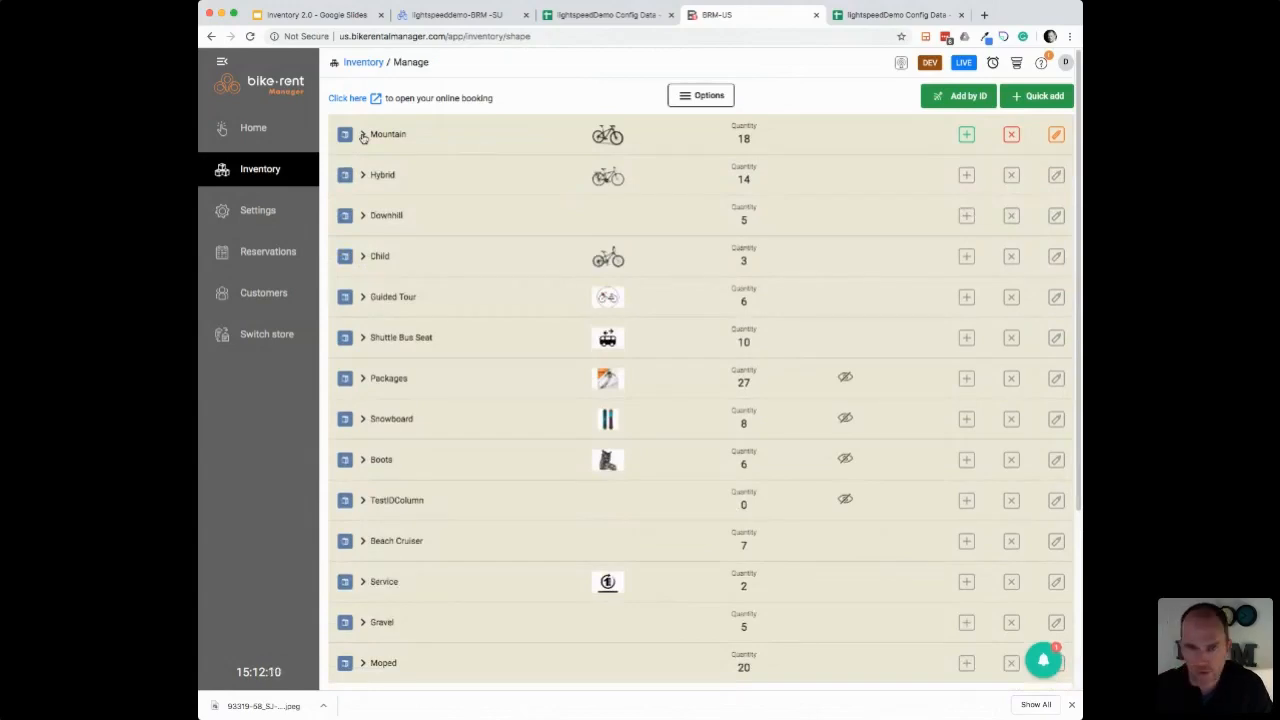
# Step: Quick-add a Specialized category with product Stumpjumper, size M, price group Specialized and quantity 3
pyautogui.click(1046, 97)
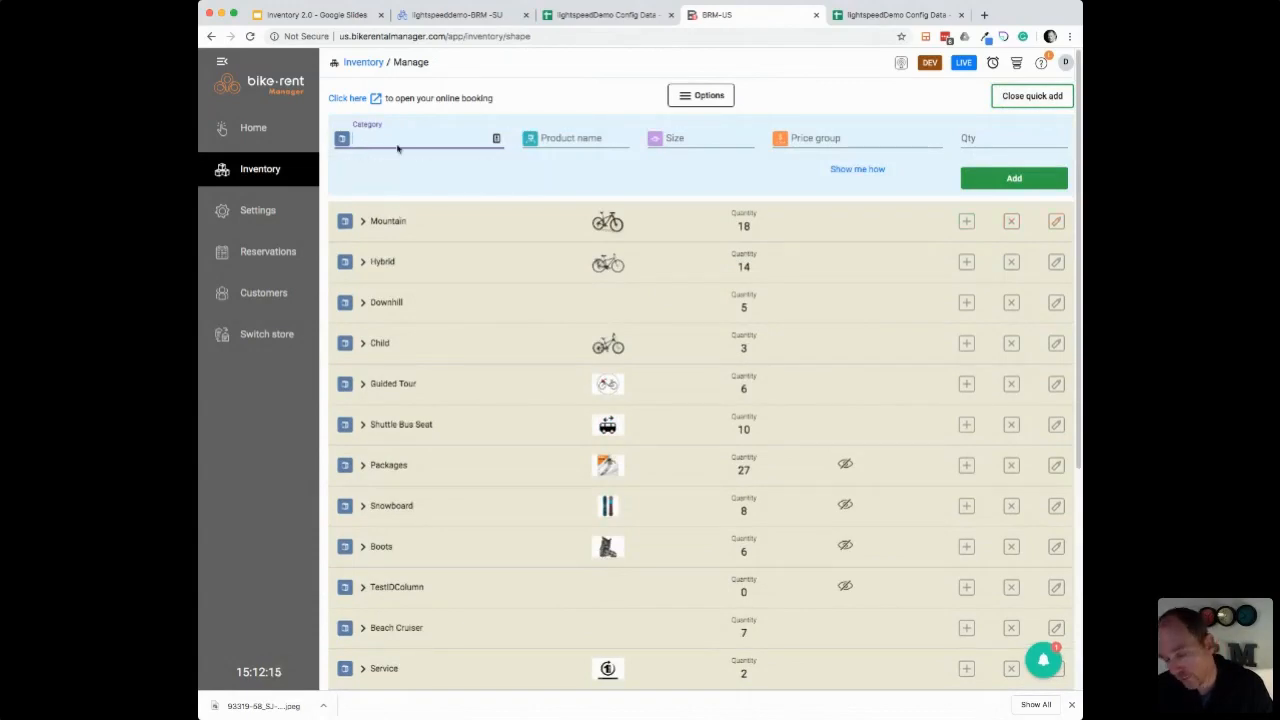
pyautogui.write('Speco')
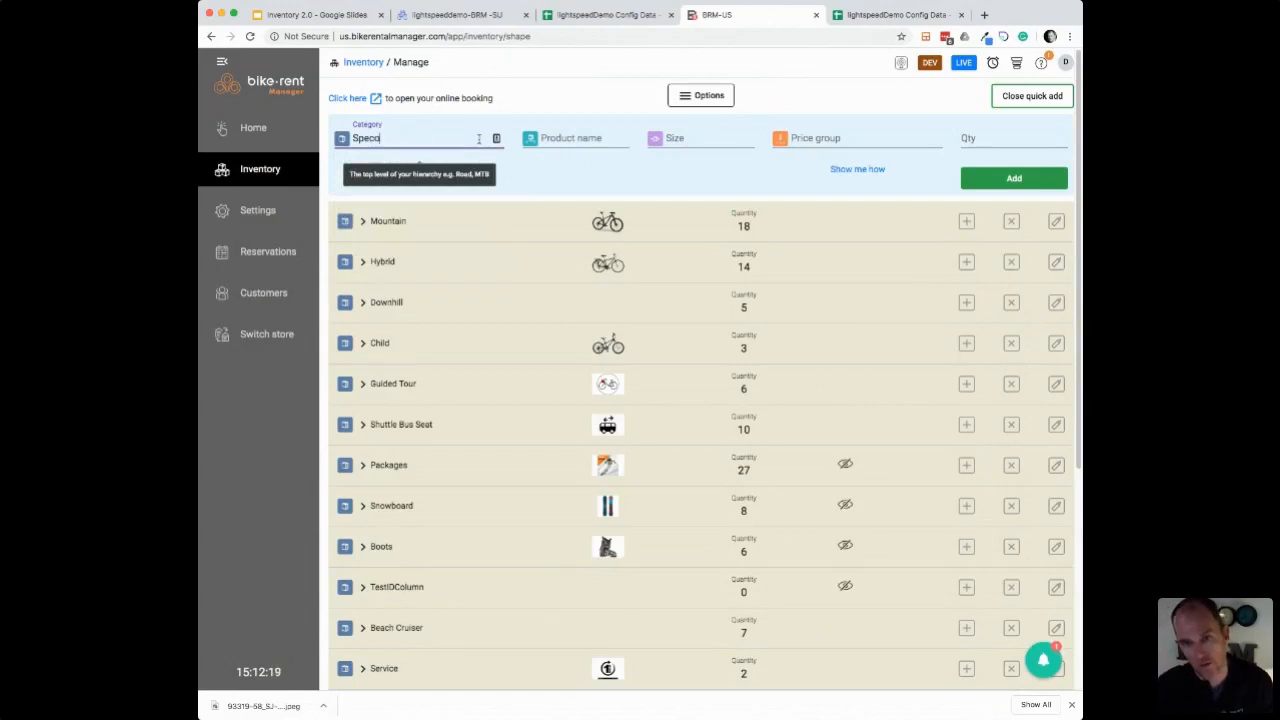
pyautogui.press('BackSpace')
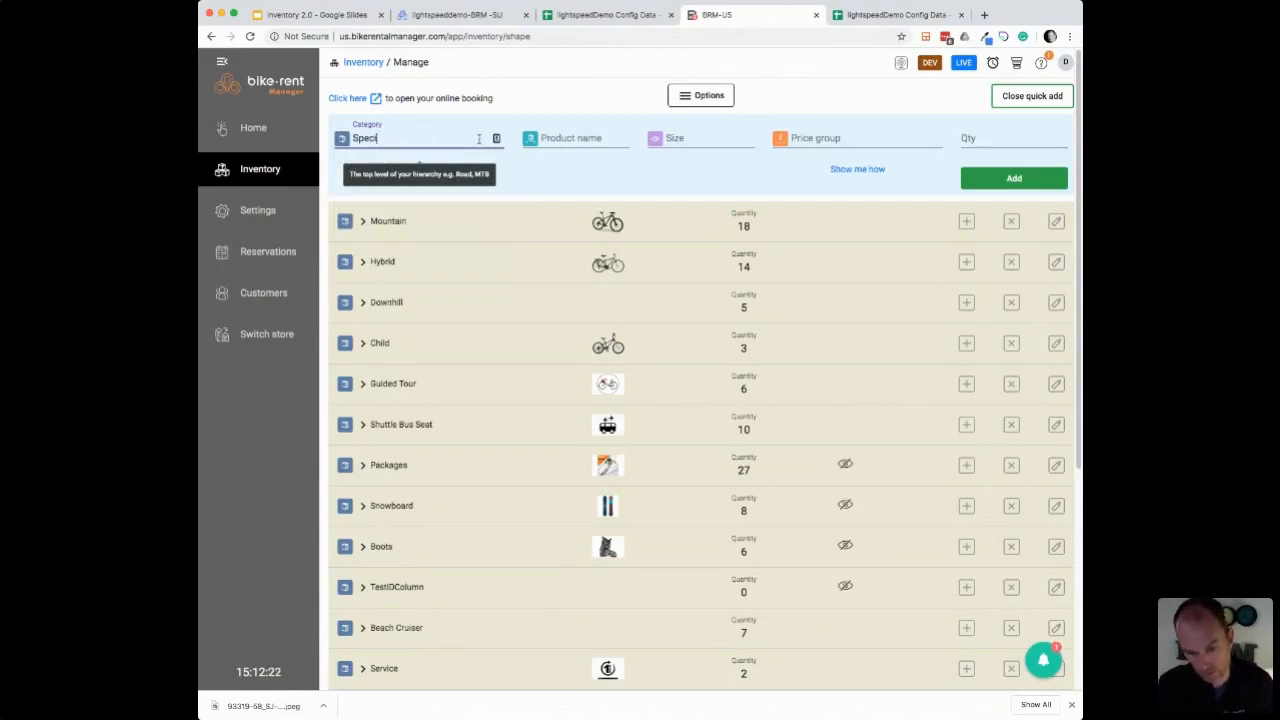
pyautogui.press('Tab')
pyautogui.write('Stumpjumper')
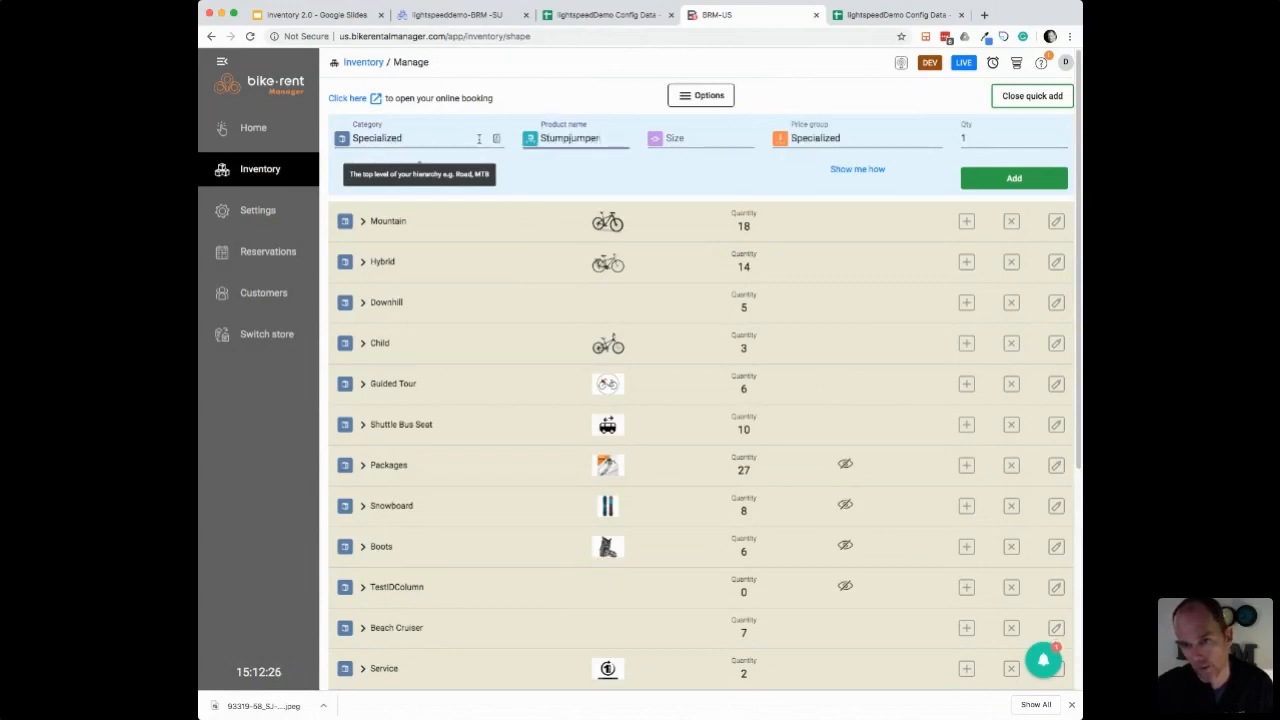
pyautogui.press('Tab')
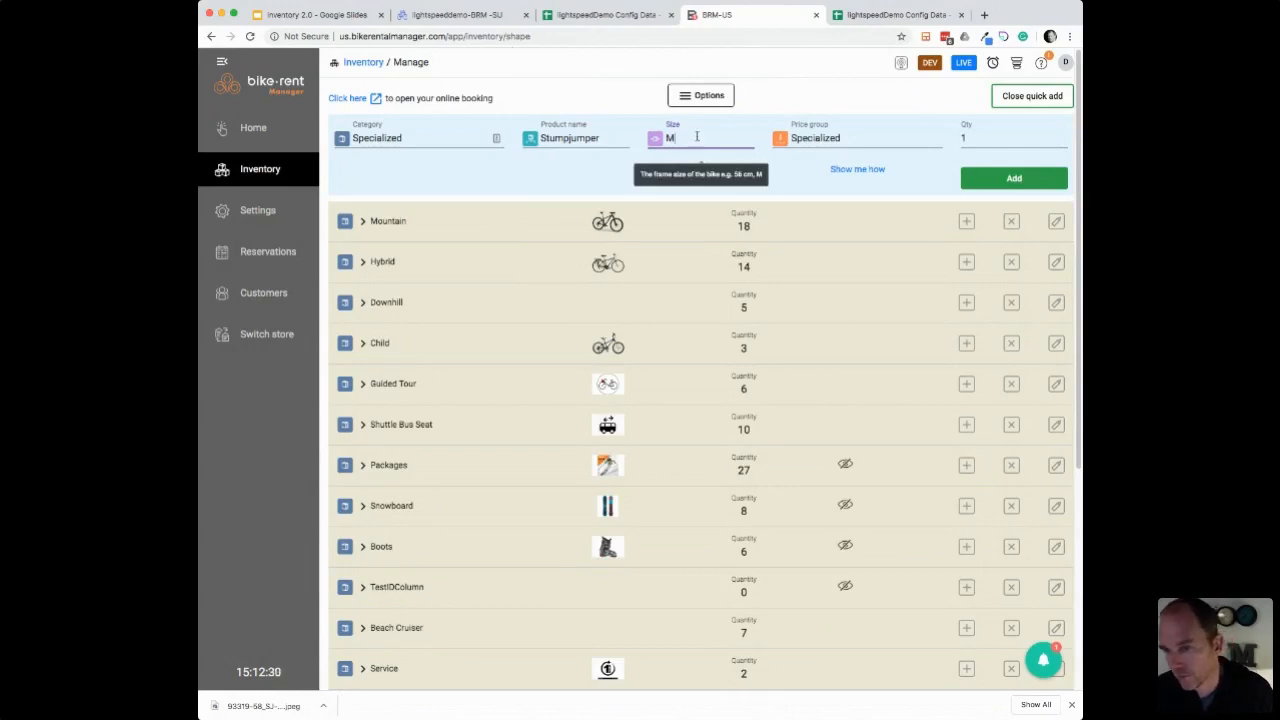
pyautogui.click(1063, 136)
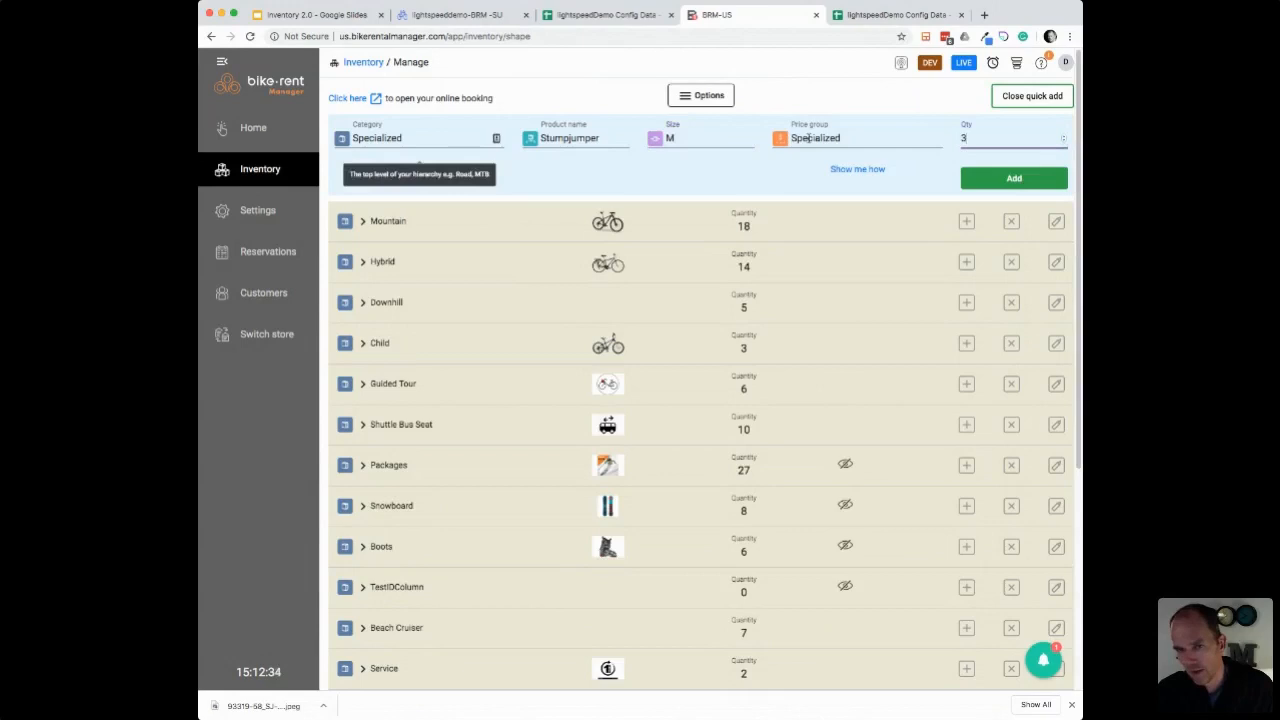
pyautogui.click(1013, 178)
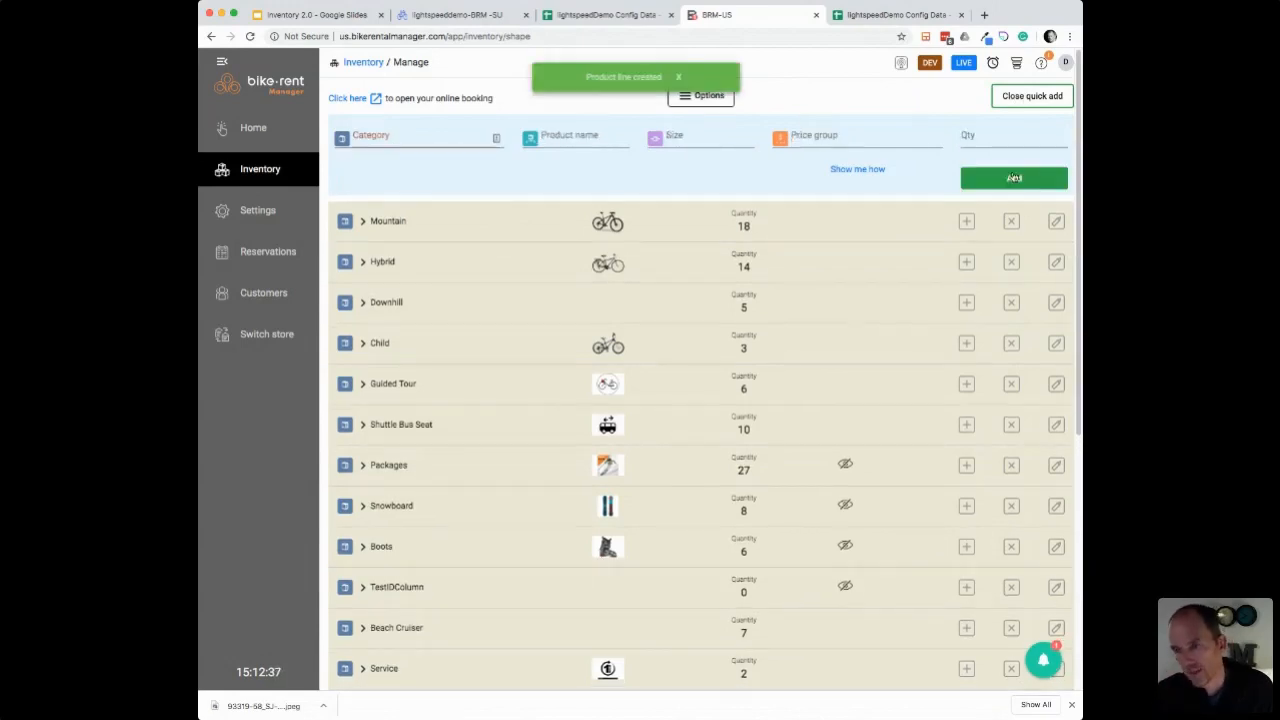
# Step: Add a new size L to the Stumpjumper product family in the Specialized category
pyautogui.scroll(-4, 826, 286)
pyautogui.scroll(-1, 825, 286)
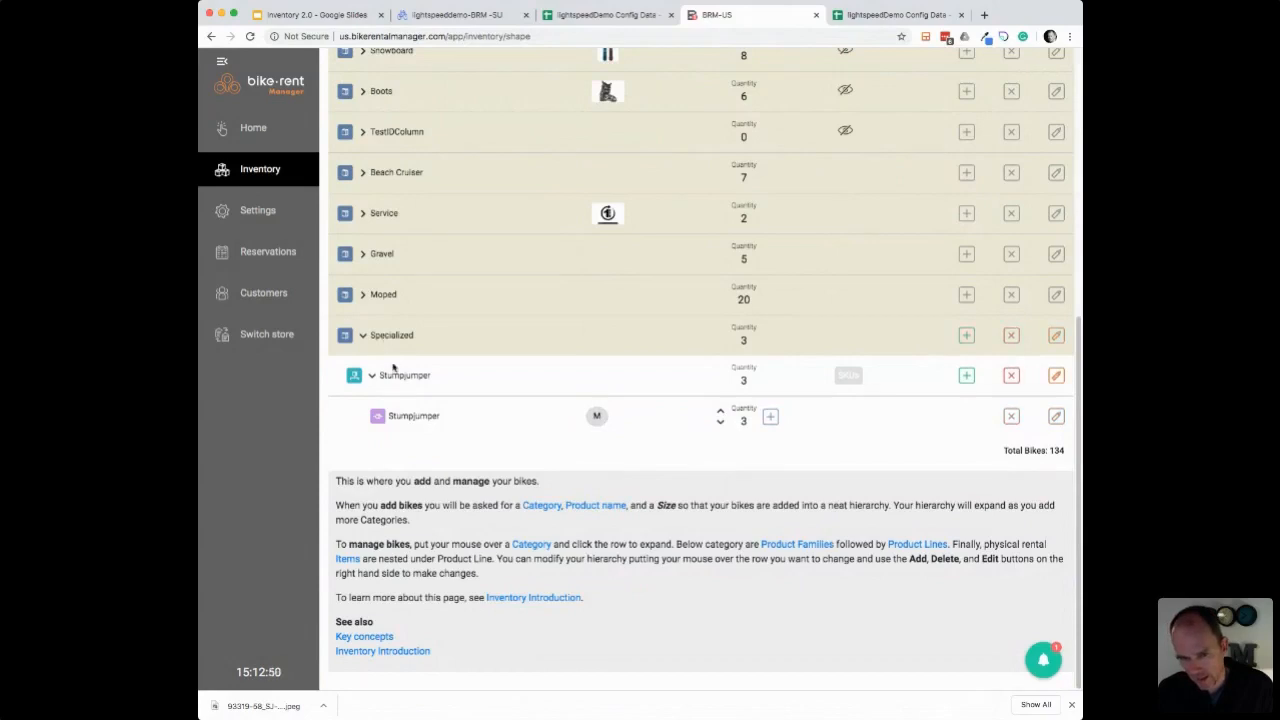
pyautogui.click(965, 377)
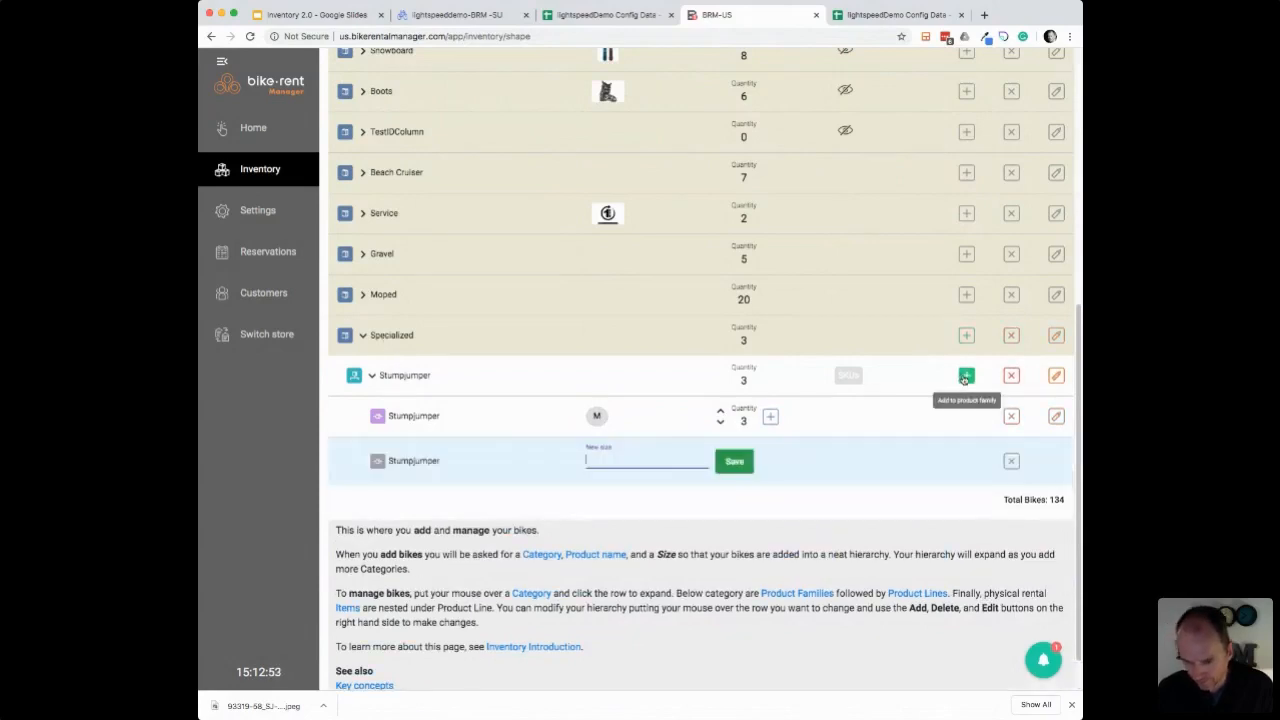
pyautogui.write('L')
pyautogui.click(728, 463)
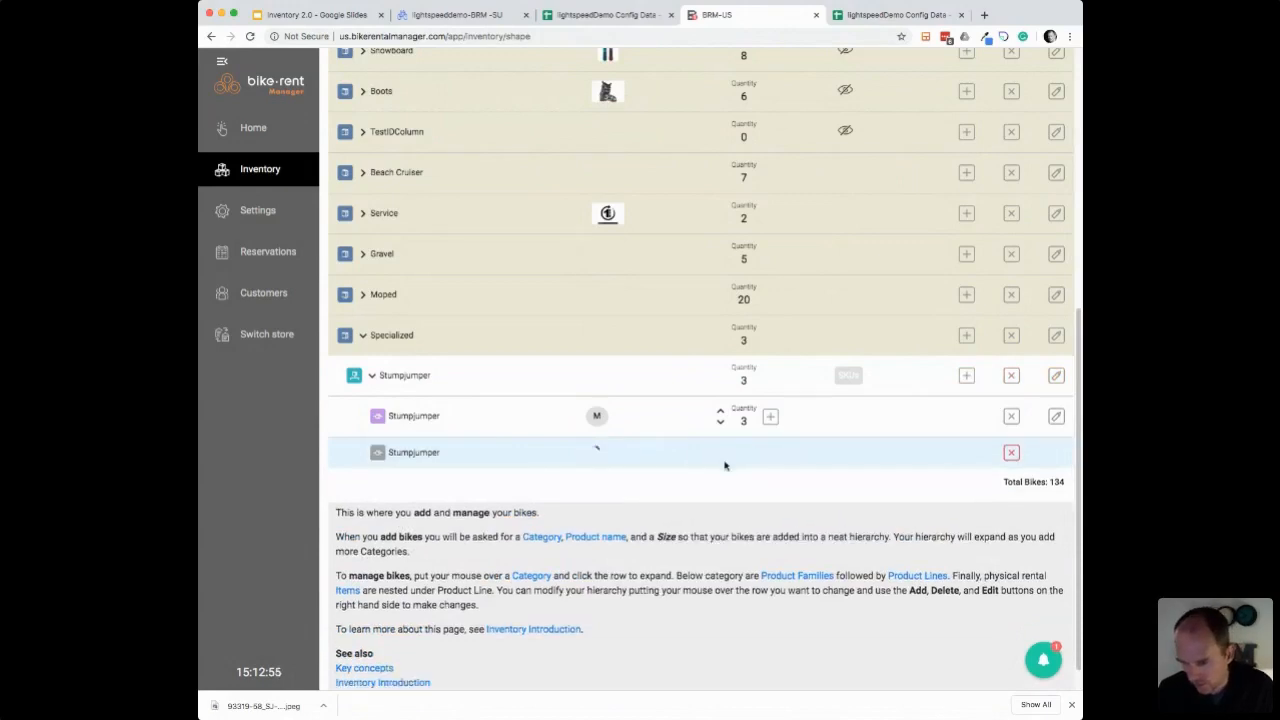
# Step: Close the quick add form and set the Stumpjumper size L quantity to 2
pyautogui.scroll(5, 1044, 98)
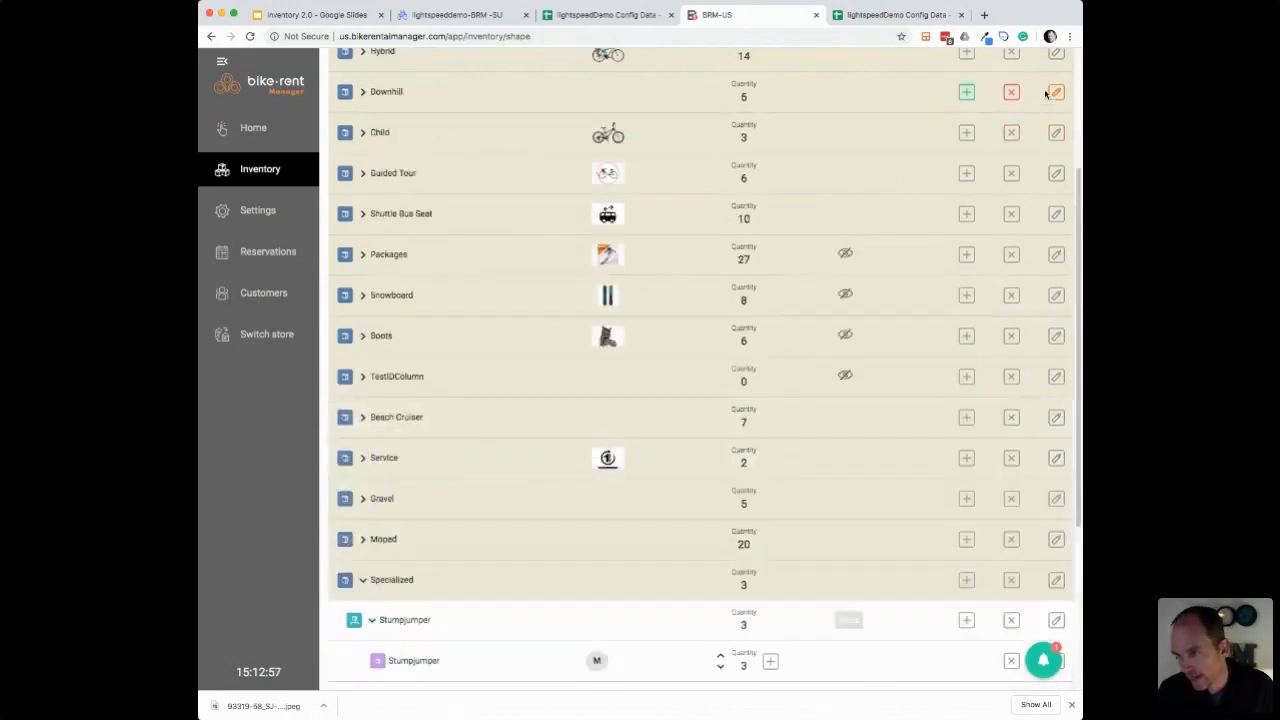
pyautogui.click(1038, 106)
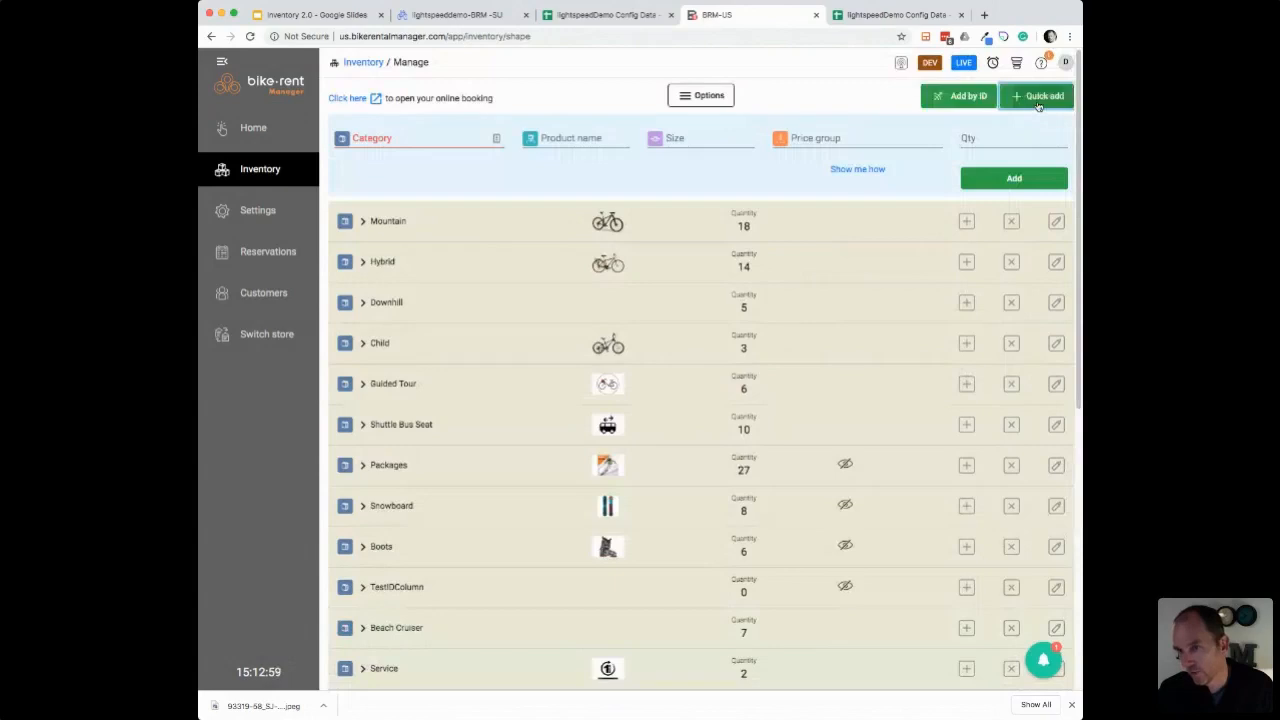
pyautogui.scroll(-5, 988, 251)
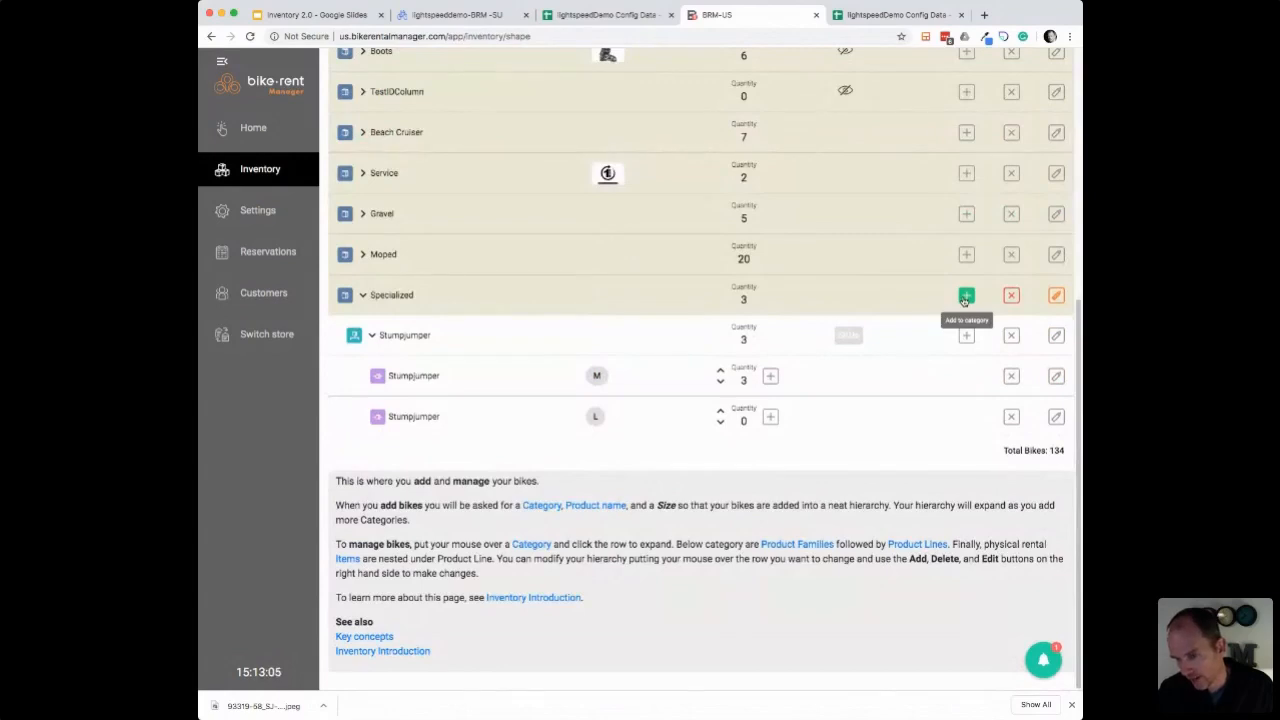
pyautogui.click(720, 411)
pyautogui.click(720, 411)
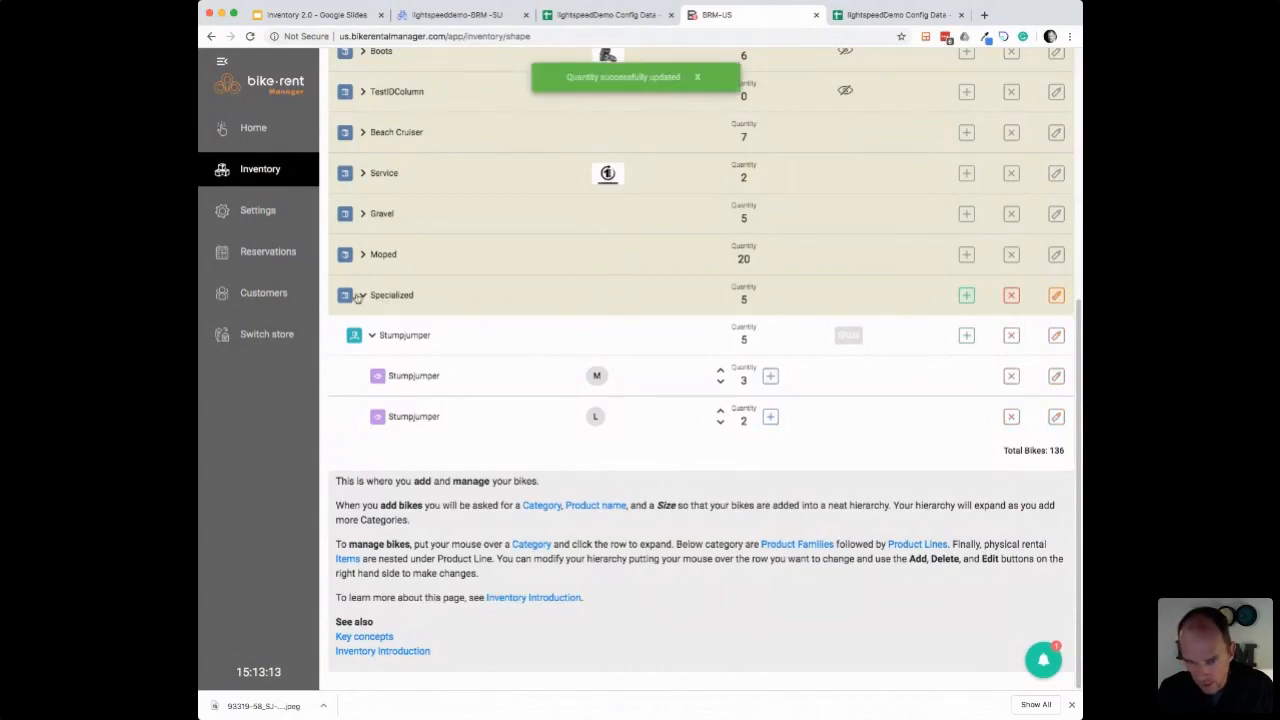
# Step: Open the Specialized category for editing and upload the blue mountain bike picture as its image
pyautogui.click(1057, 296)
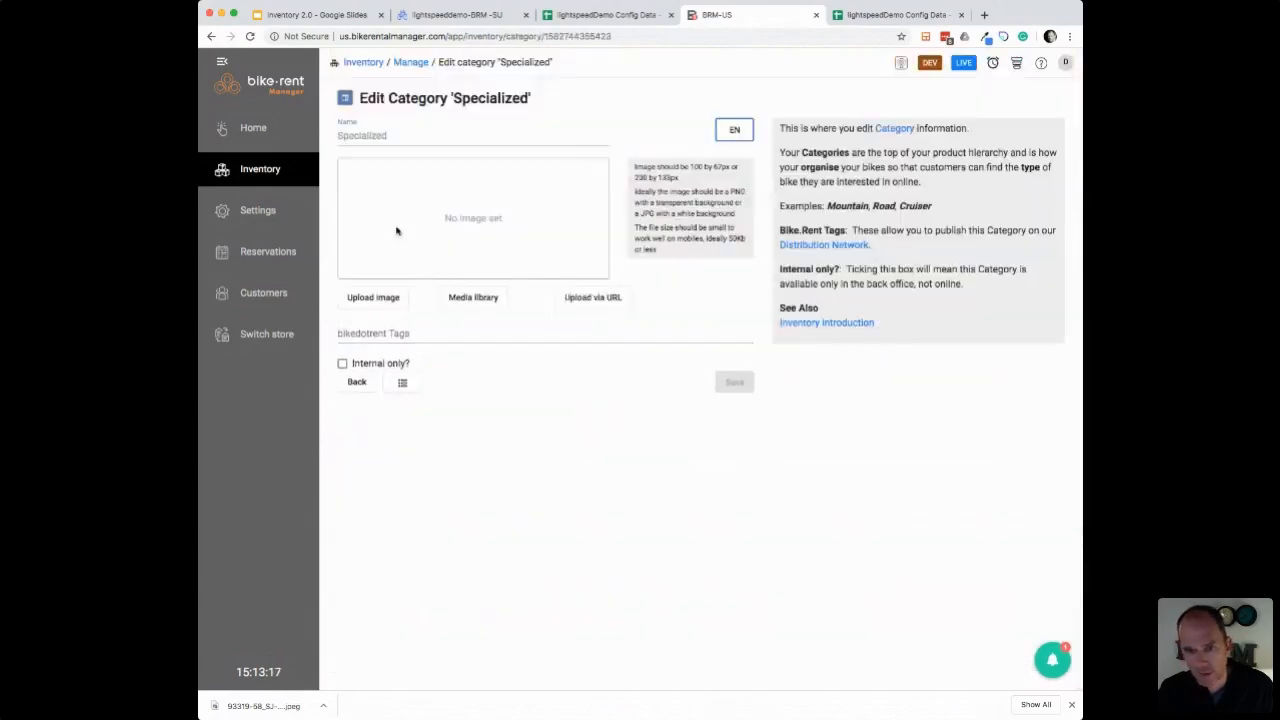
pyautogui.click(373, 297)
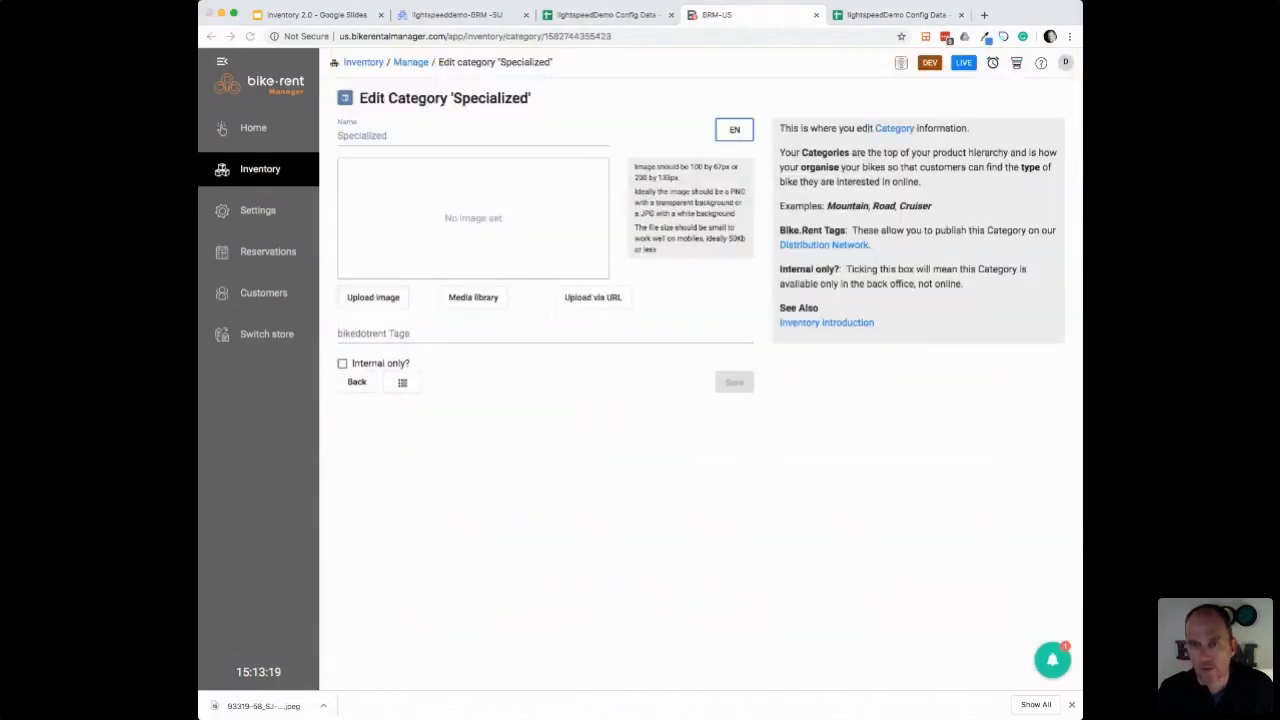
pyautogui.doubleClick(459, 97)
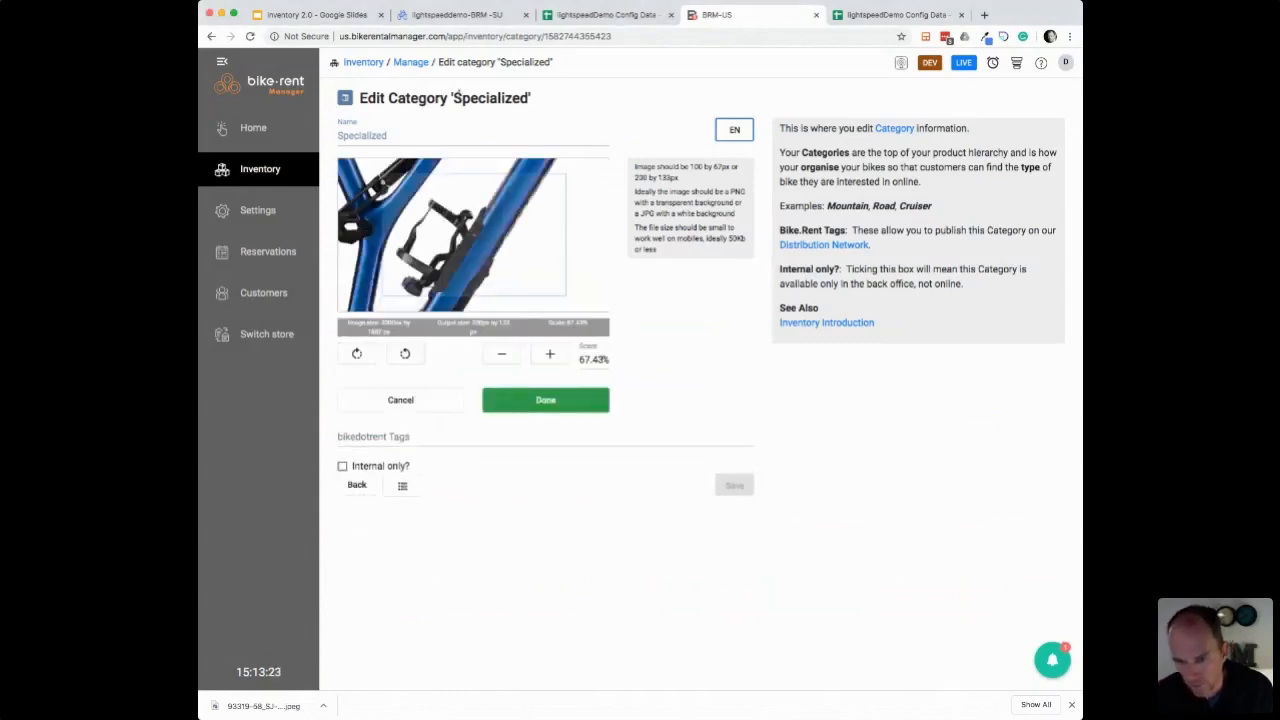
# Step: Scale the Specialized category image down to 10.02% so the whole bike fits the crop frame, apply it and save the category
pyautogui.click(504, 355)
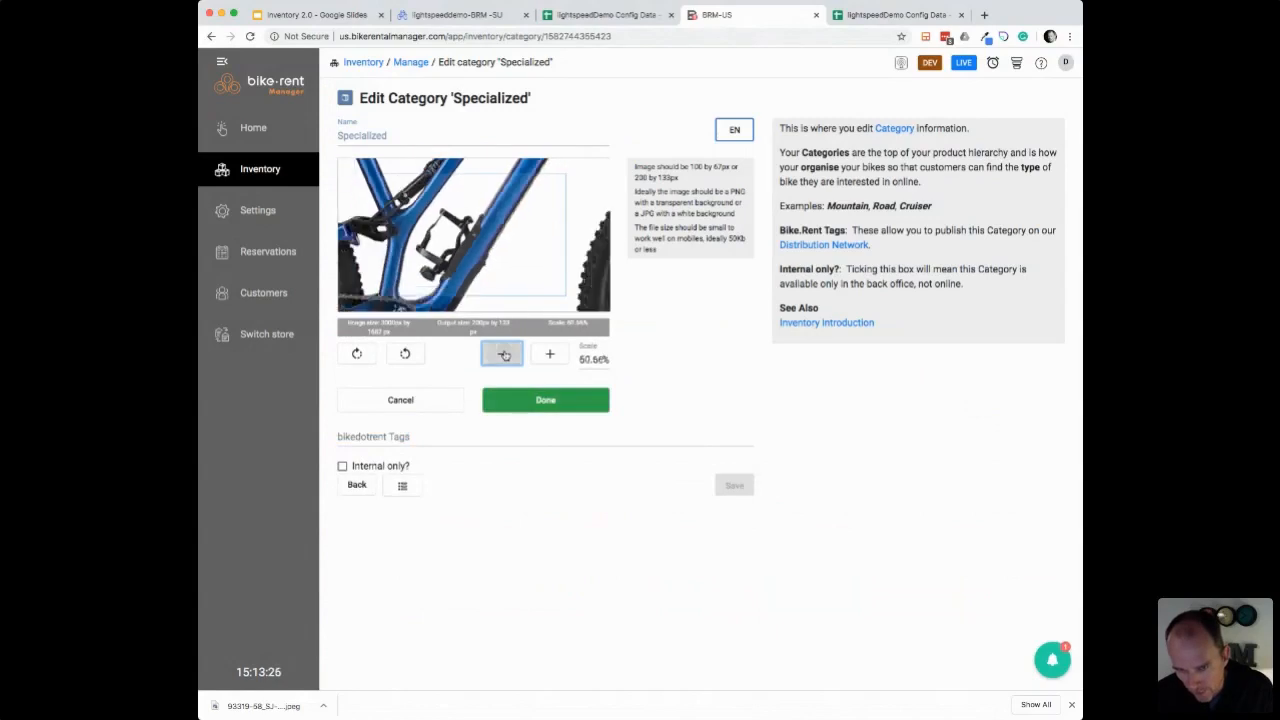
pyautogui.click(504, 355)
pyautogui.click(504, 355)
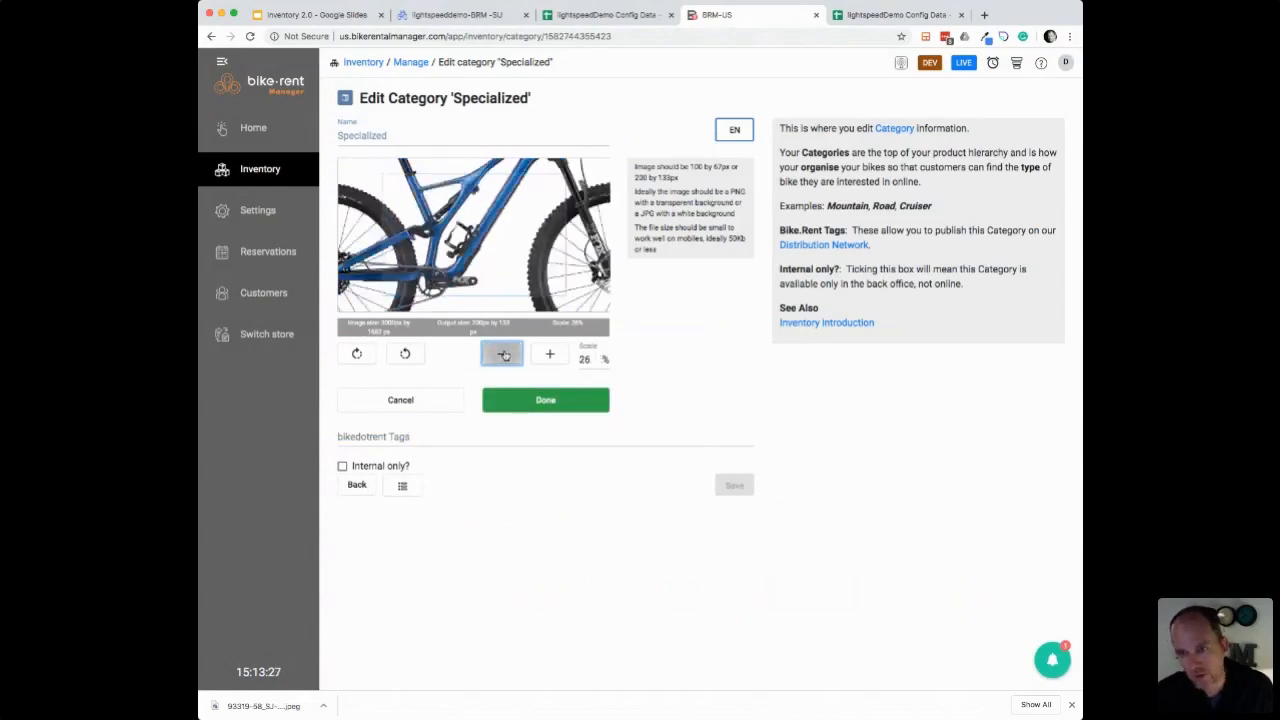
pyautogui.click(504, 355)
pyautogui.click(504, 355)
pyautogui.click(504, 355)
pyautogui.click(504, 355)
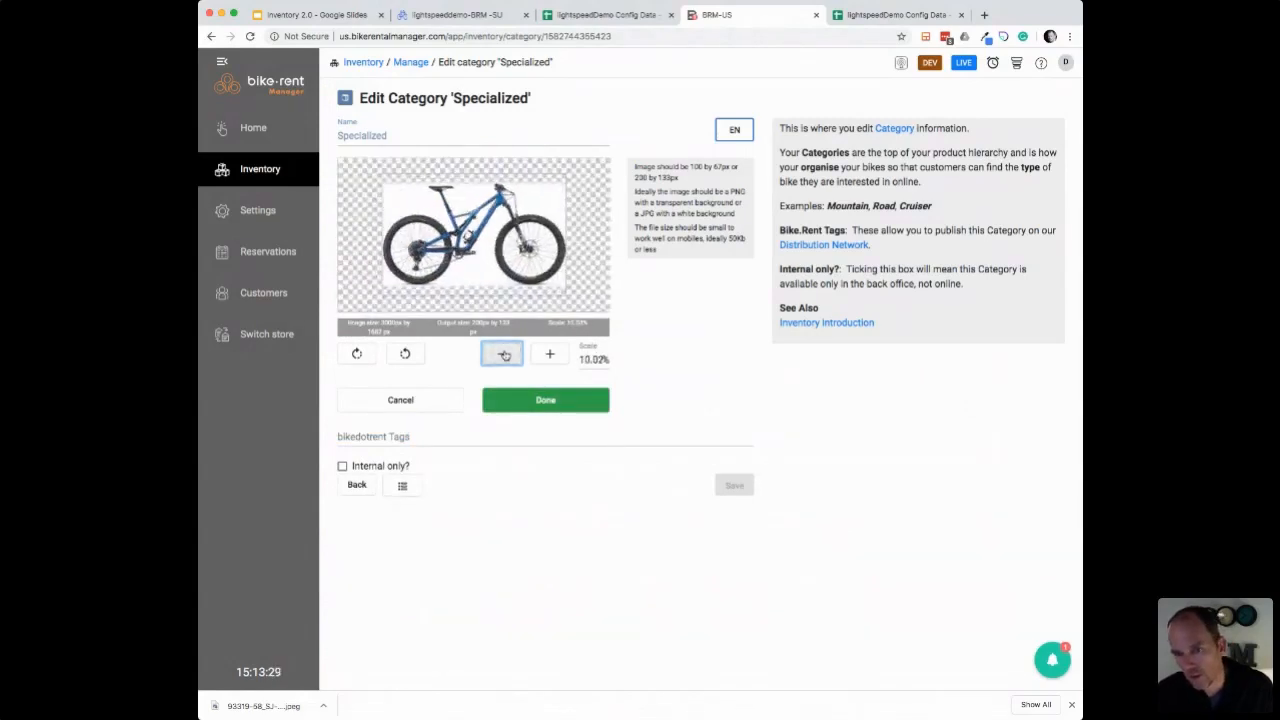
pyautogui.click(528, 399)
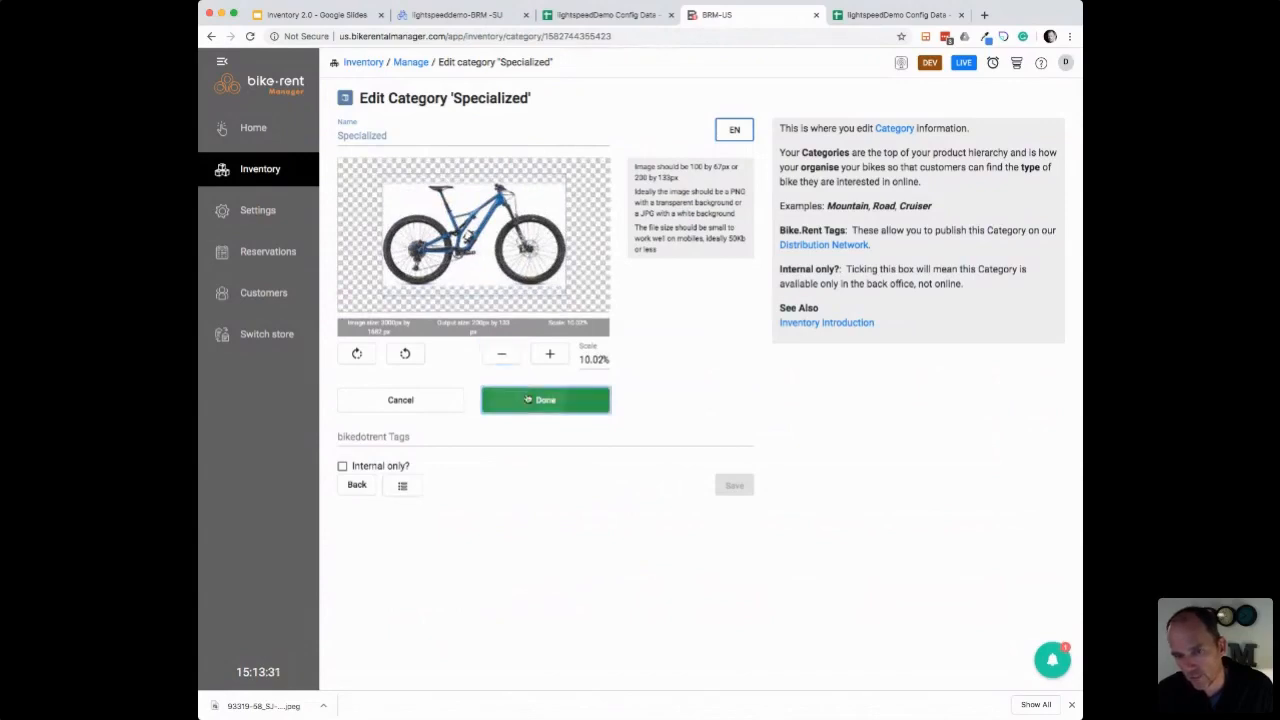
pyautogui.click(734, 385)
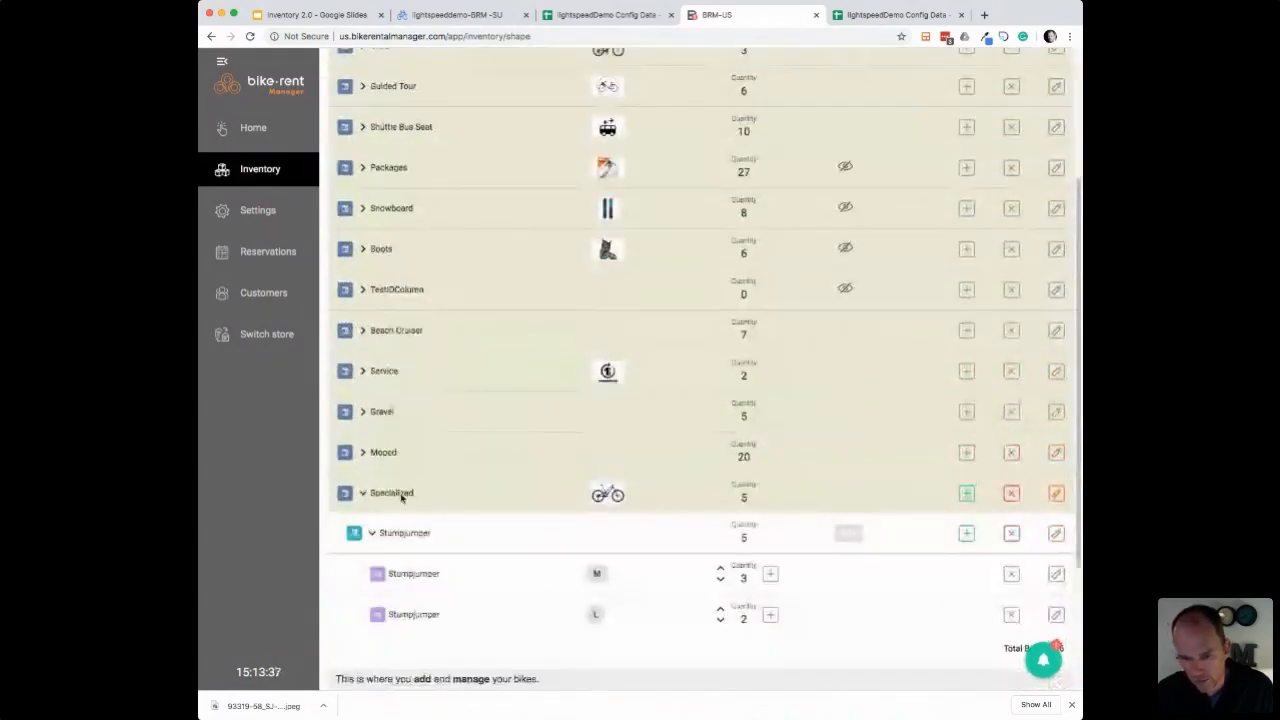
# Step: Open the Stumpjumper product family for editing and upload the blue mountain bike picture as its image
pyautogui.click(1055, 537)
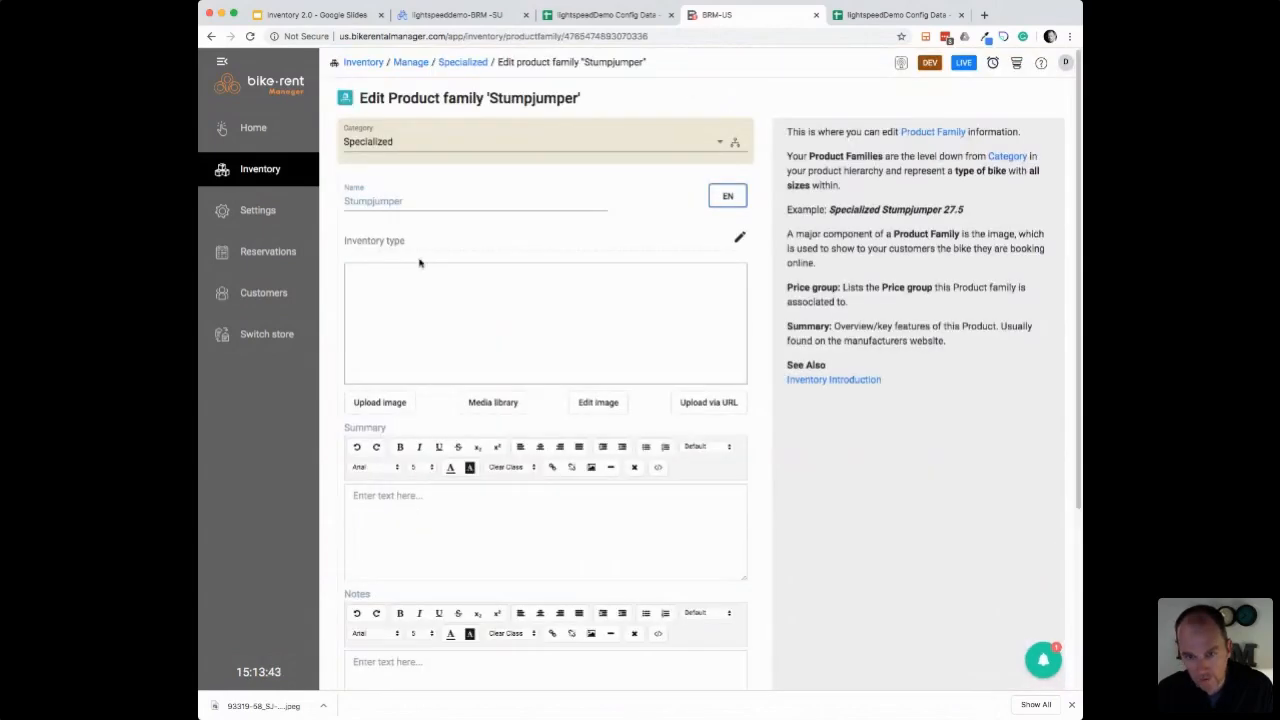
pyautogui.click(380, 402)
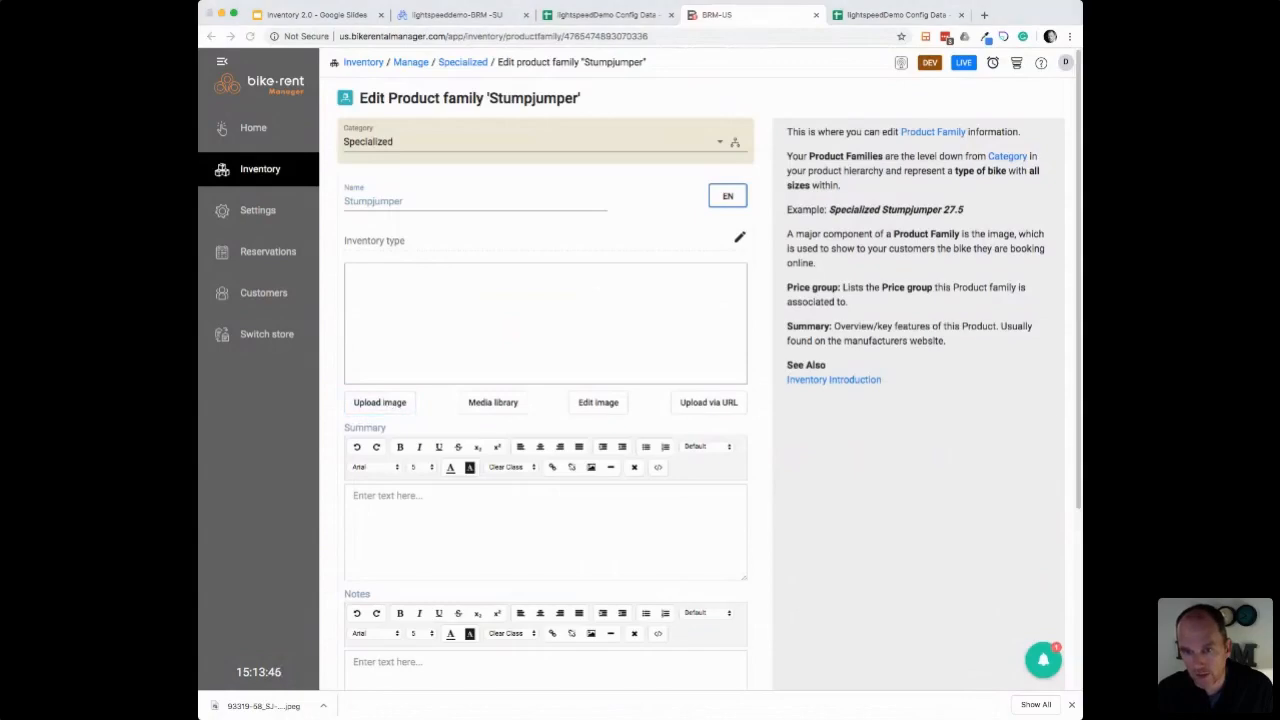
pyautogui.doubleClick(625, 138)
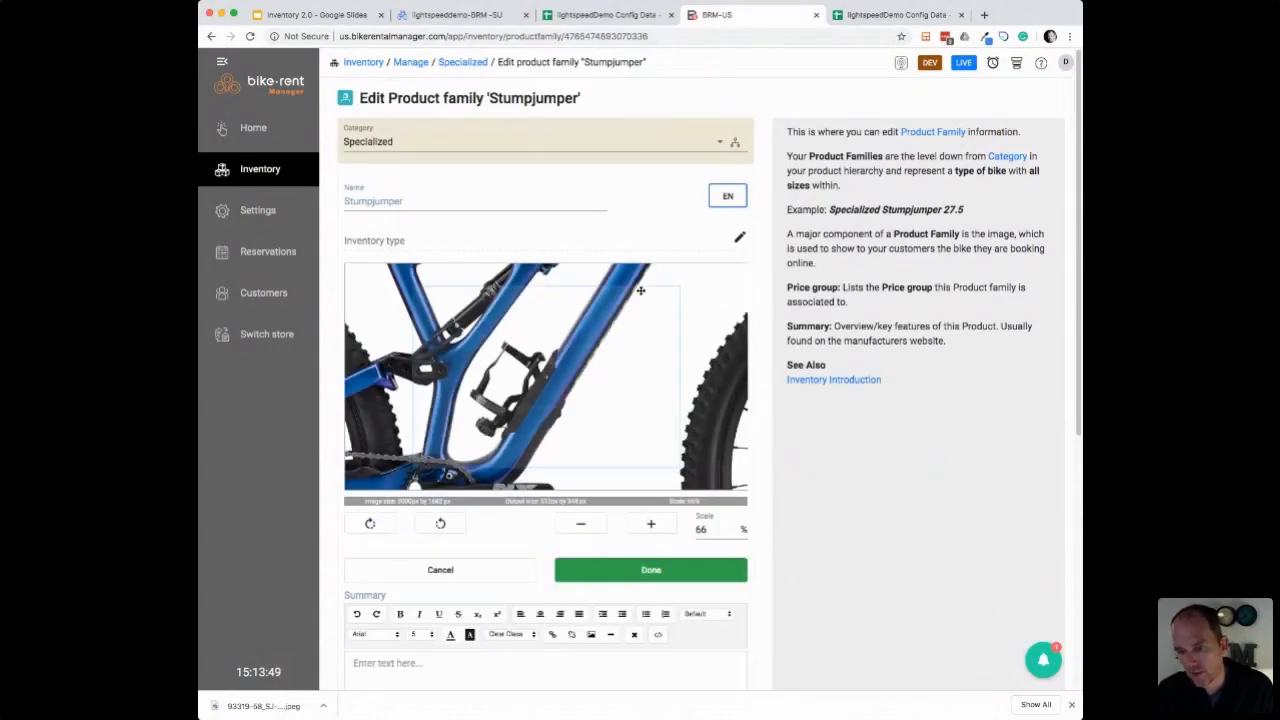
# Step: Scale the Stumpjumper image down until the whole bike fits the crop frame, apply it and save the product family
pyautogui.click(581, 524)
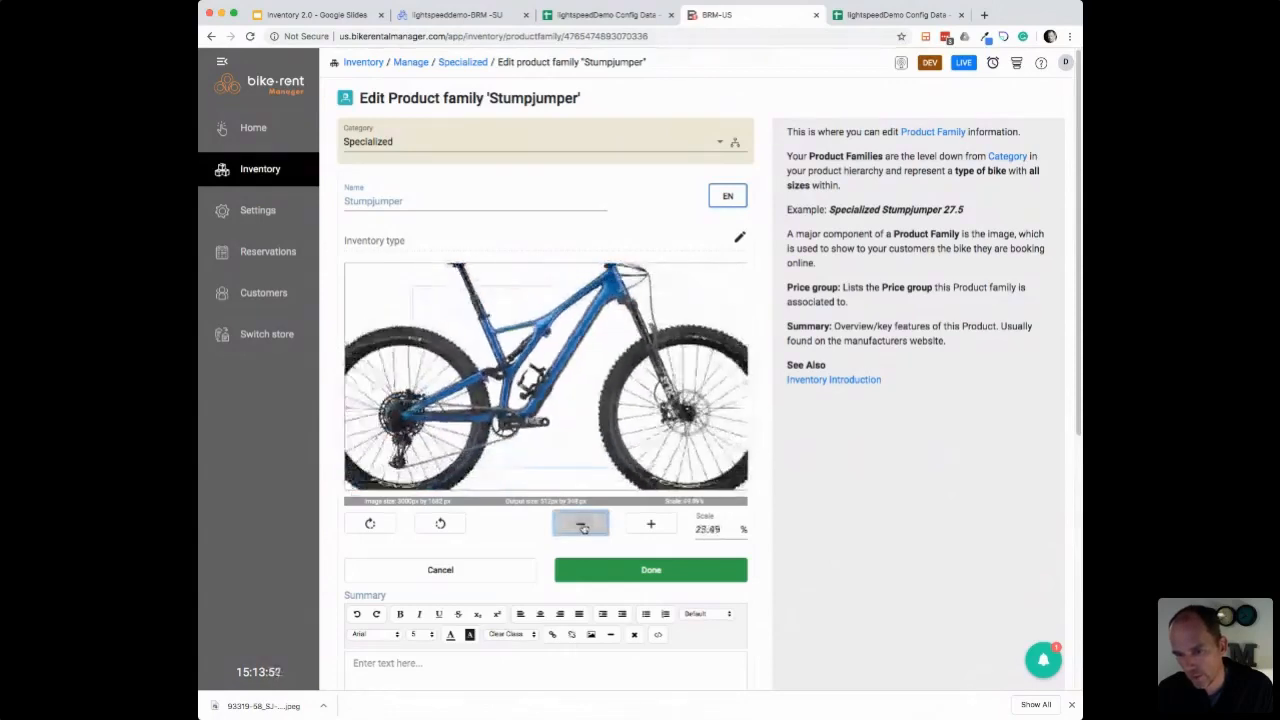
pyautogui.click(581, 524)
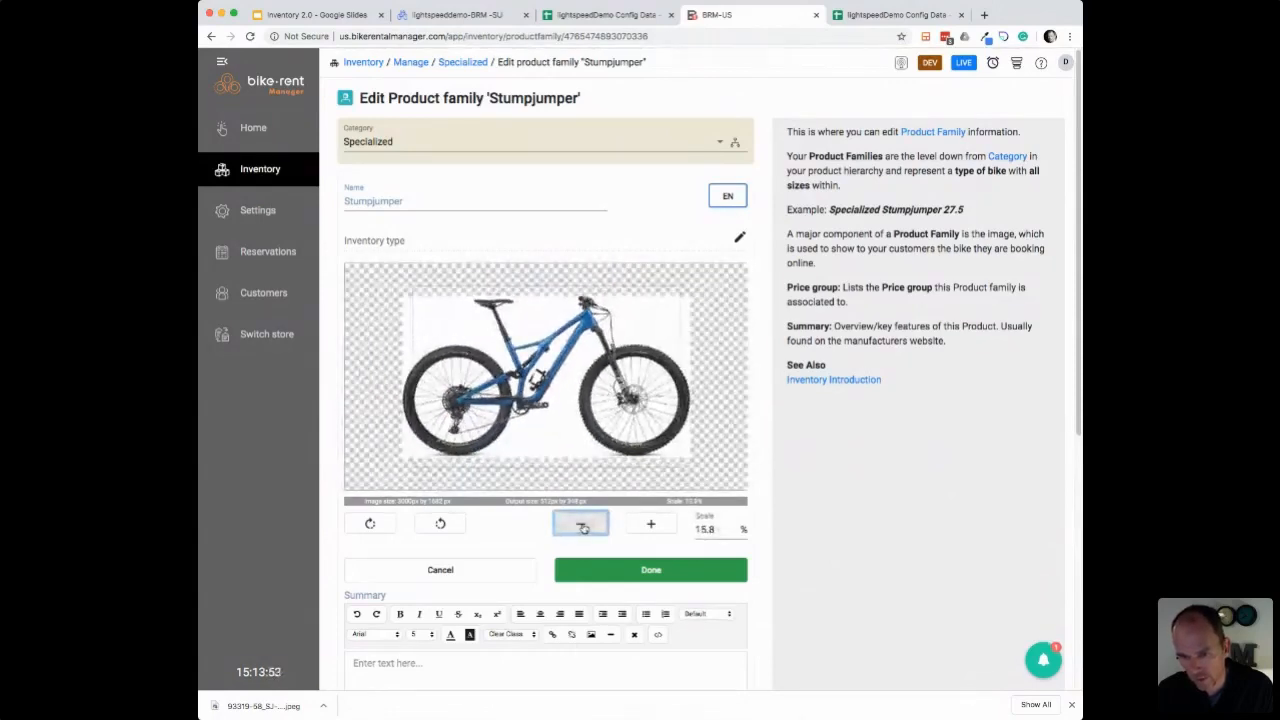
pyautogui.click(581, 524)
pyautogui.click(651, 569)
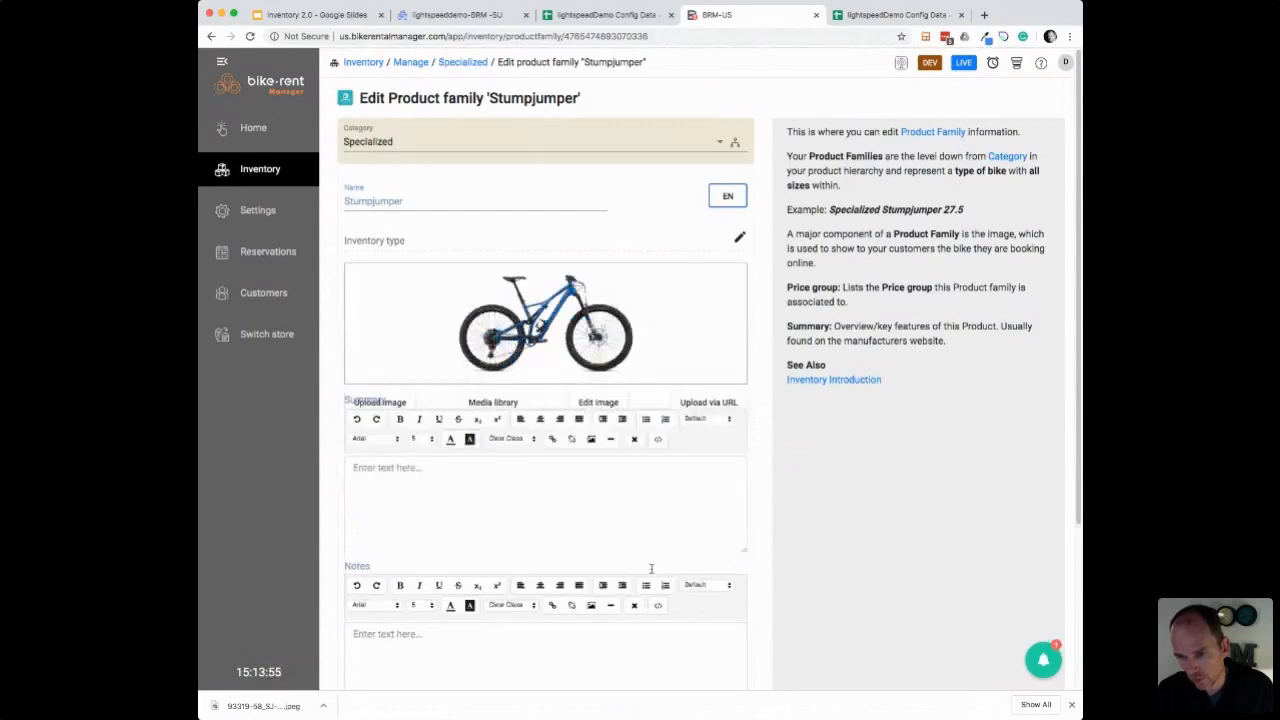
pyautogui.scroll(-5, 785, 537)
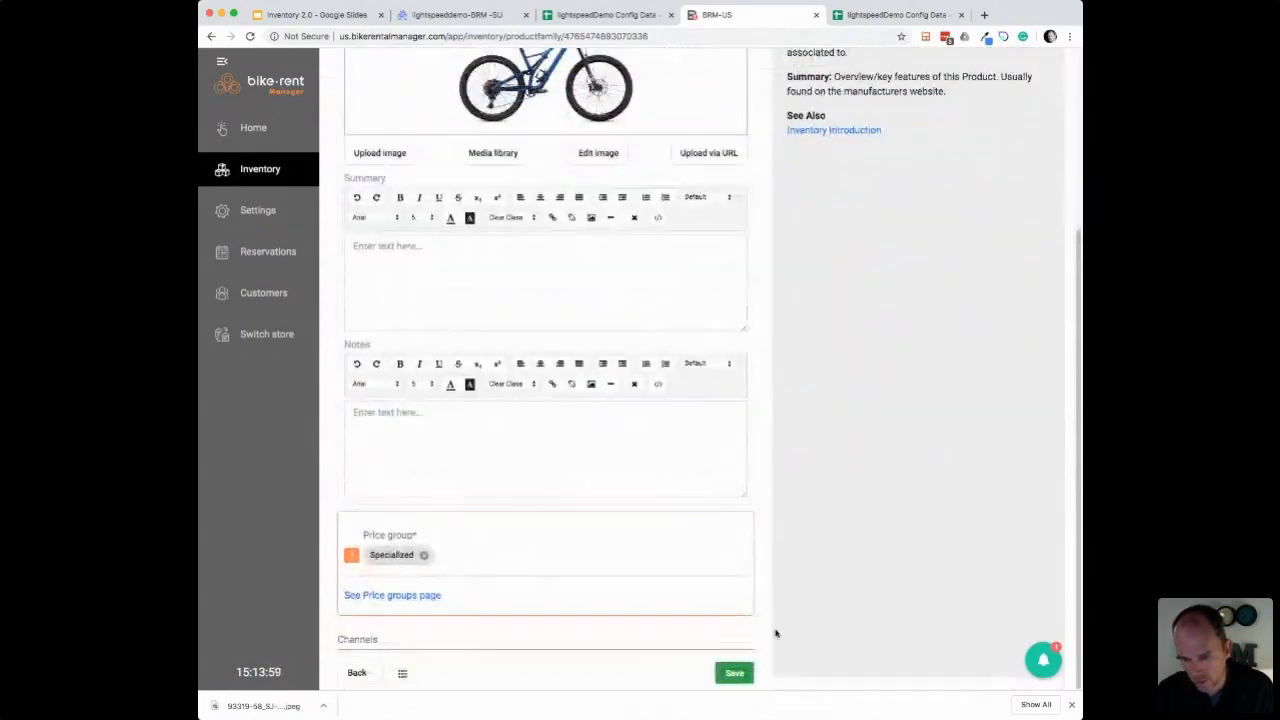
pyautogui.click(736, 678)
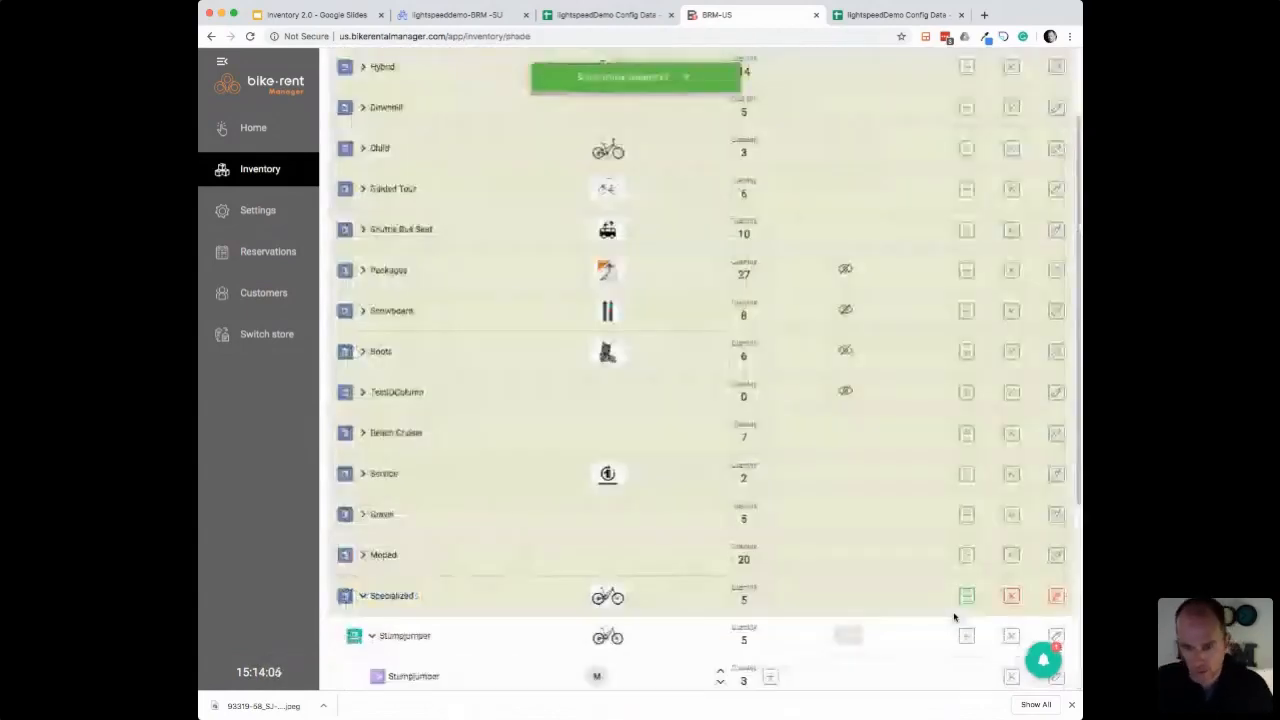
pyautogui.click(364, 595)
pyautogui.click(364, 595)
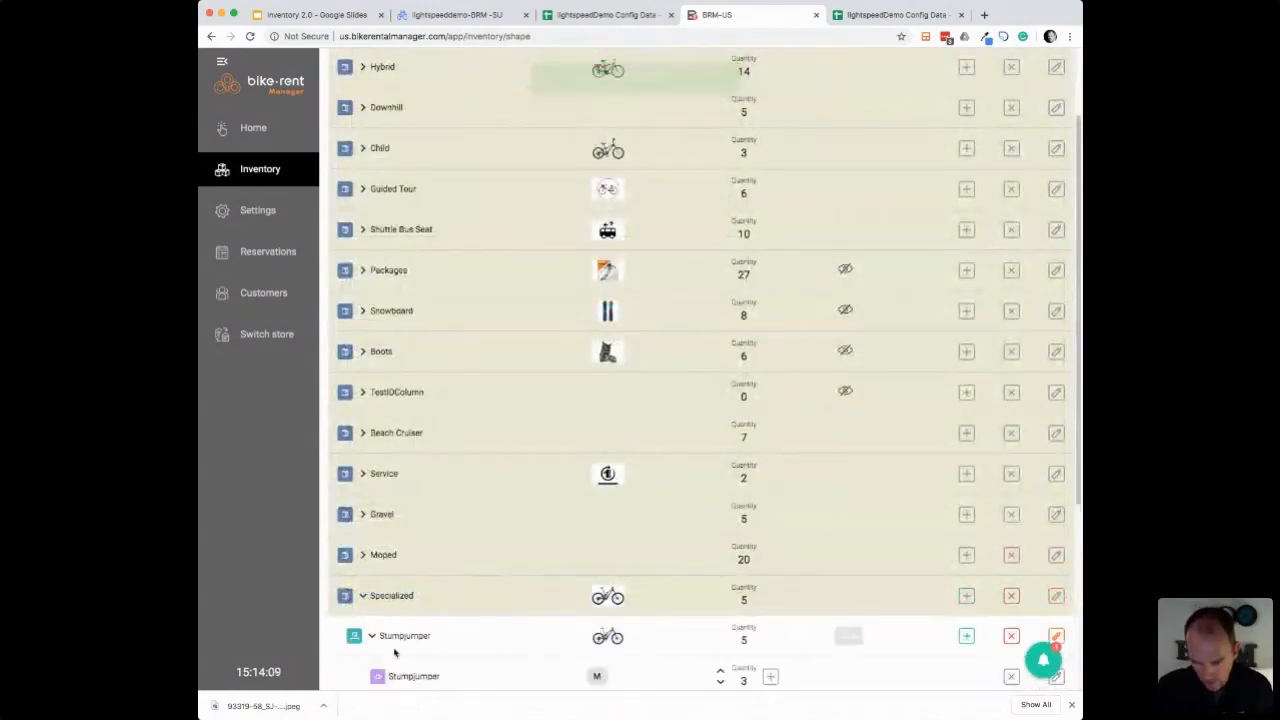
pyautogui.scroll(-2, 425, 640)
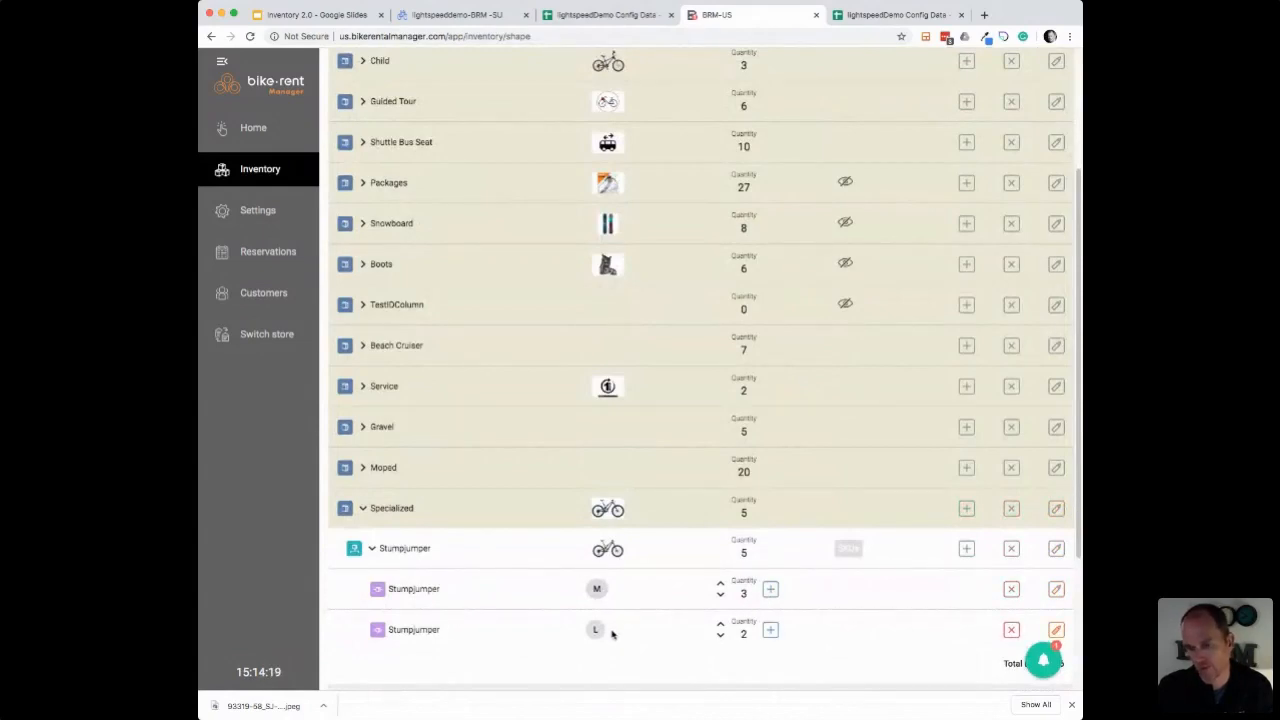
# Step: Open the store's online booking page and choose Specialized as the type of bike
pyautogui.scroll(5, 612, 633)
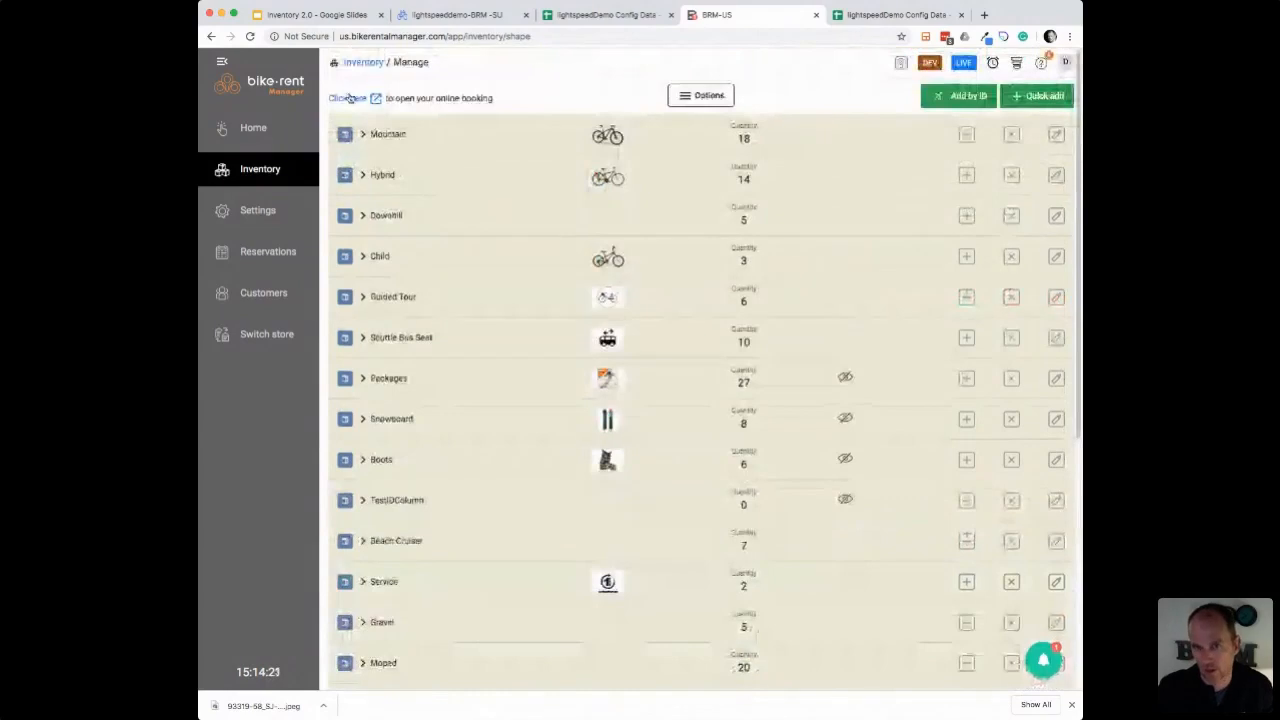
pyautogui.click(350, 98)
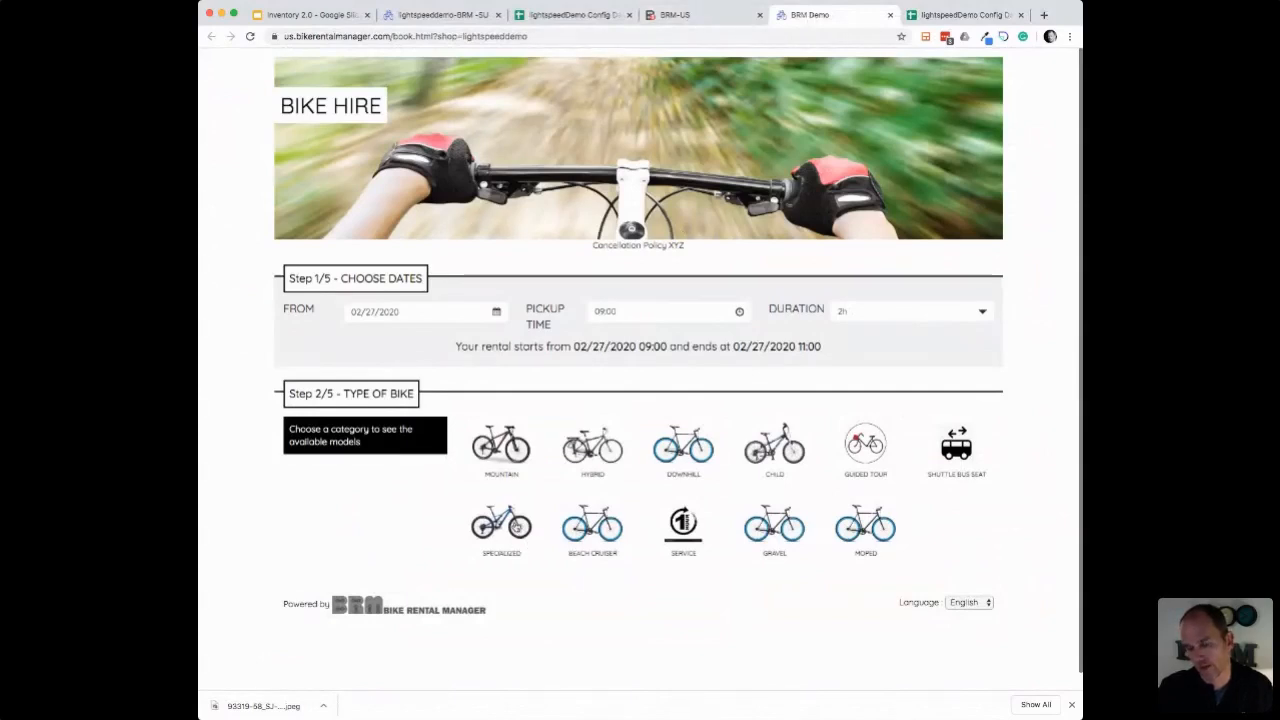
pyautogui.click(505, 525)
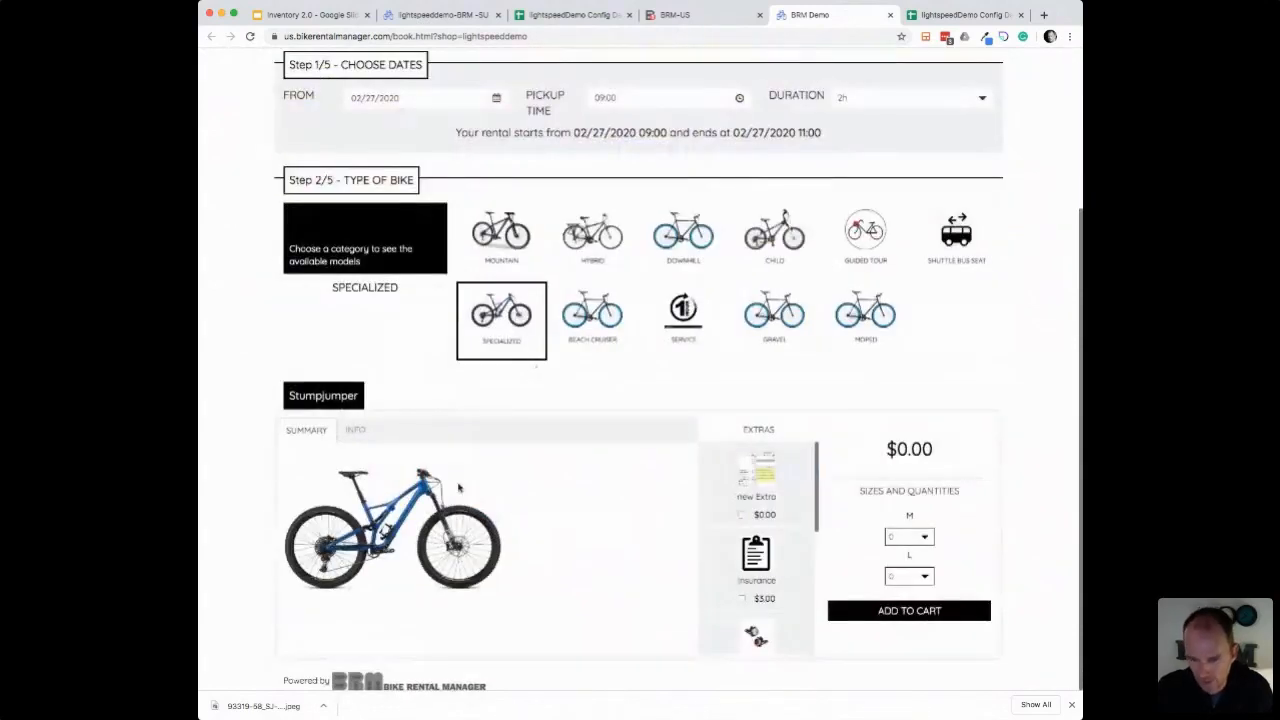
# Step: Look at the Stumpjumper's info and summary, and add one size M bike to the booking cart
pyautogui.click(360, 432)
pyautogui.click(306, 429)
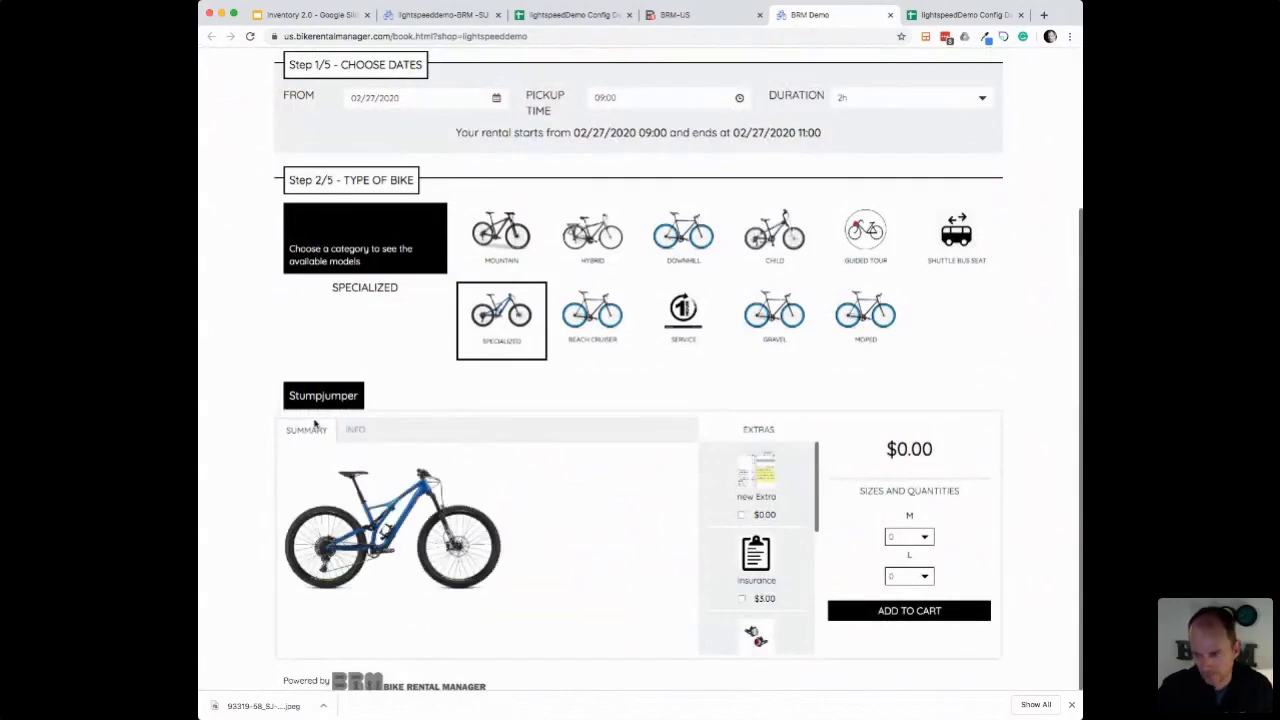
pyautogui.click(926, 537)
pyautogui.click(932, 612)
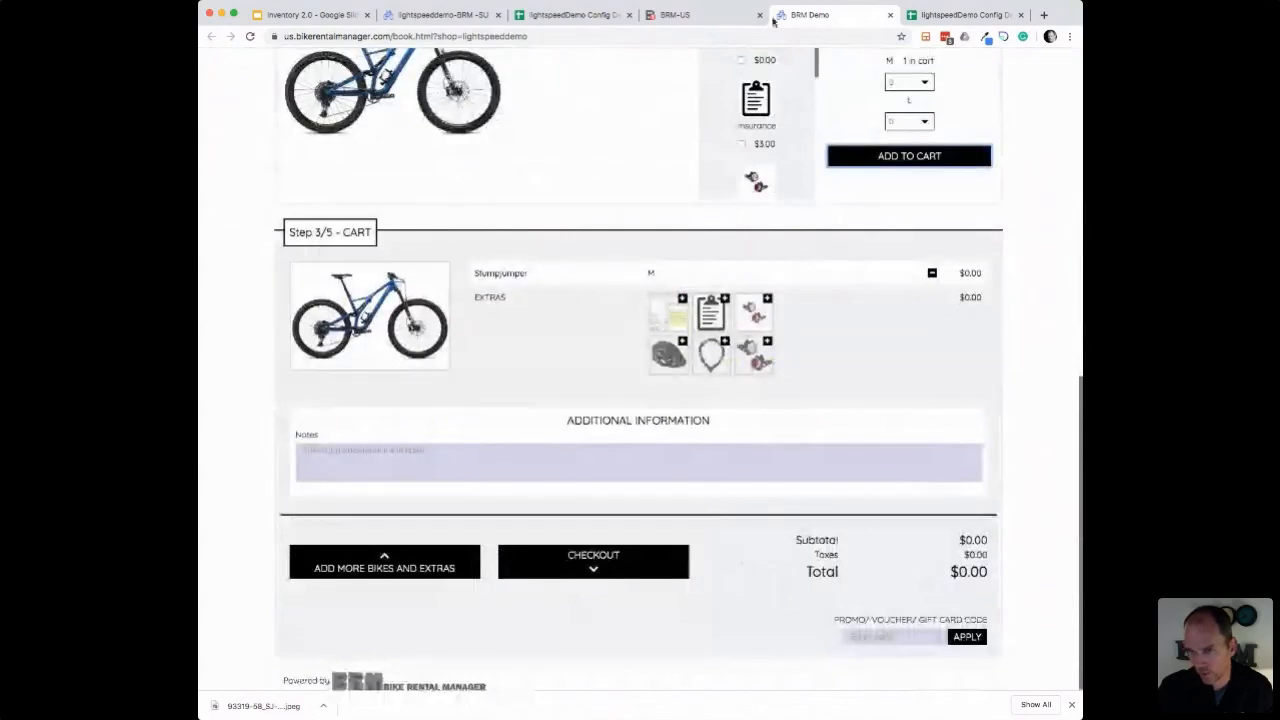
# Step: Switch back to the inventory page and collapse the Stumpjumper product family and the Specialized category
pyautogui.click(697, 14)
pyautogui.scroll(-4, 737, 450)
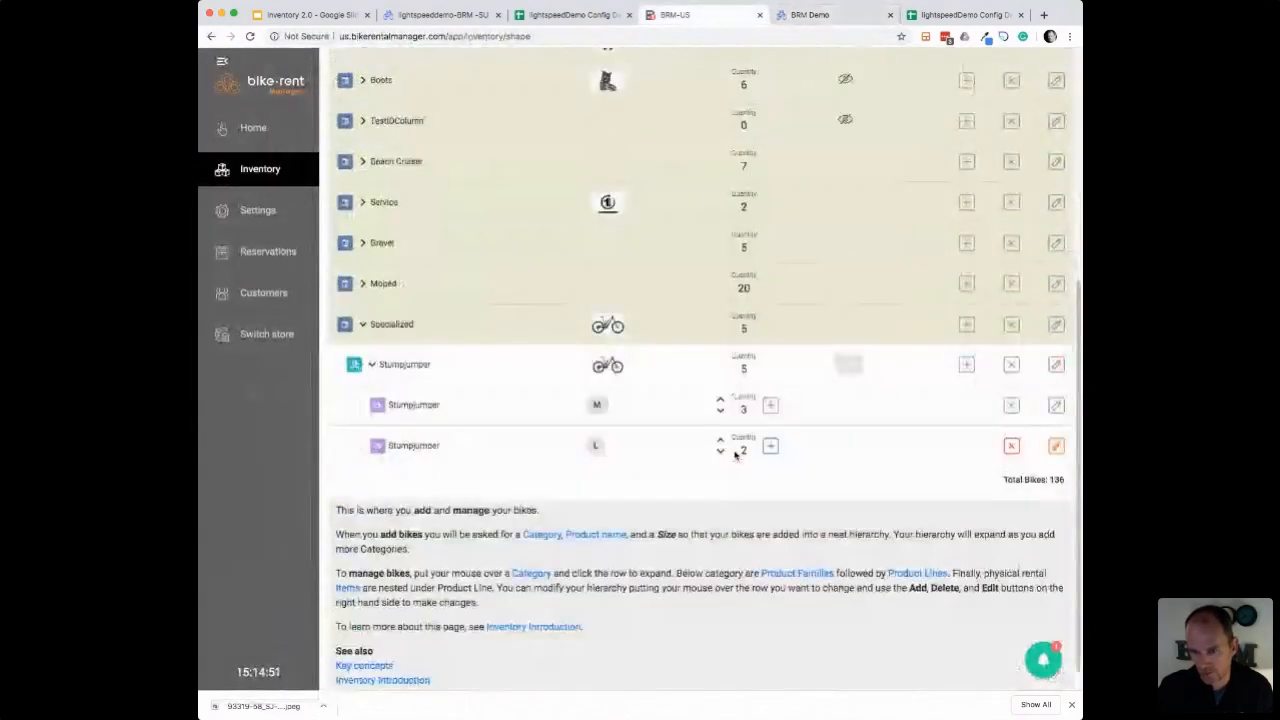
pyautogui.click(372, 364)
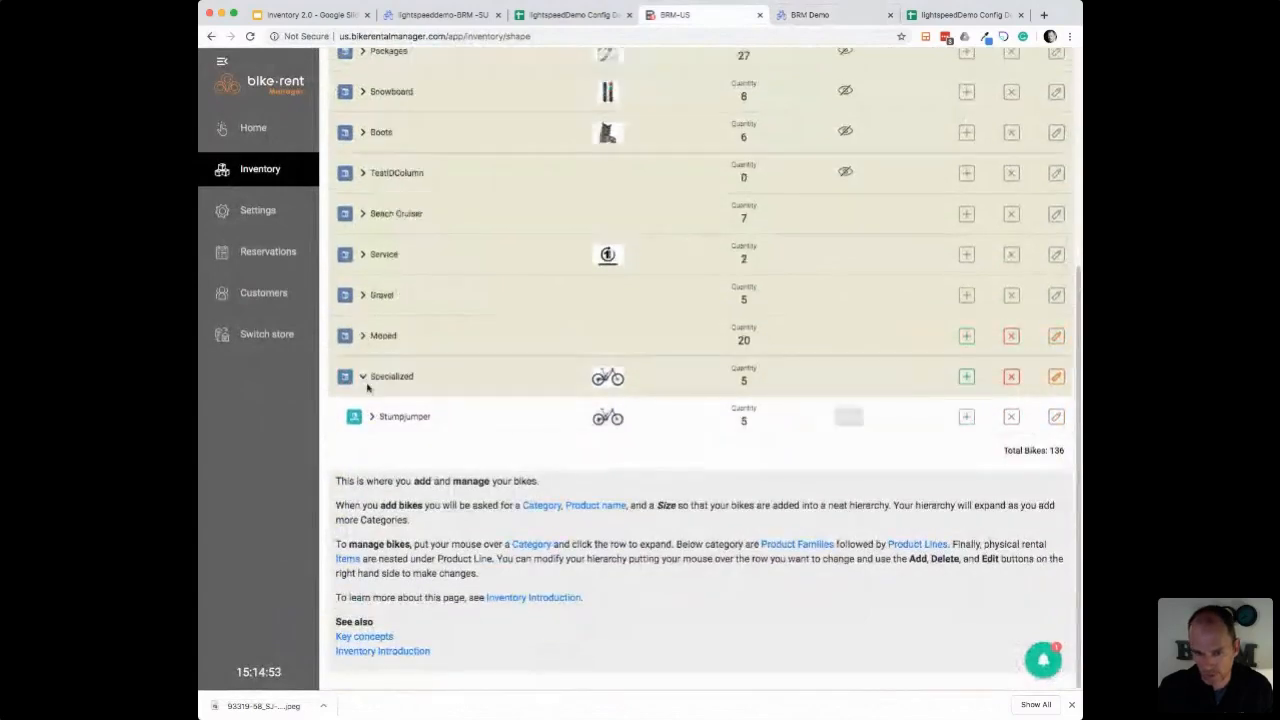
pyautogui.click(364, 378)
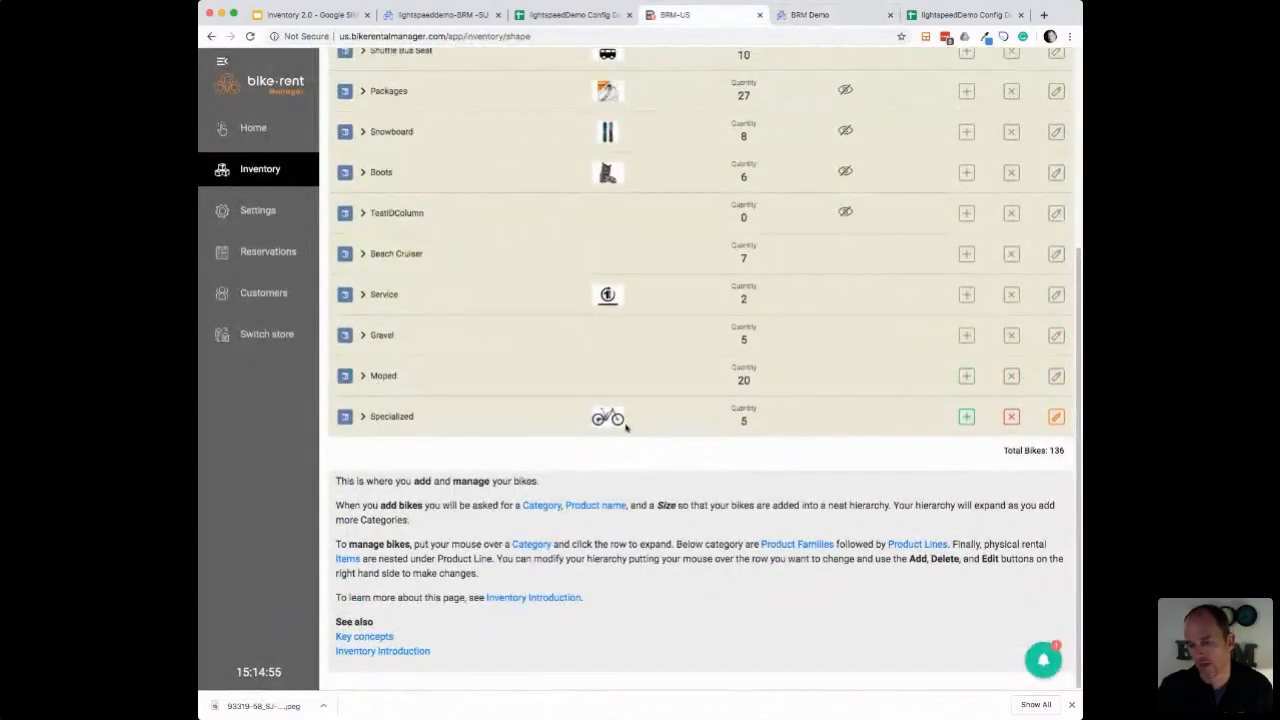
pyautogui.scroll(3, 625, 426)
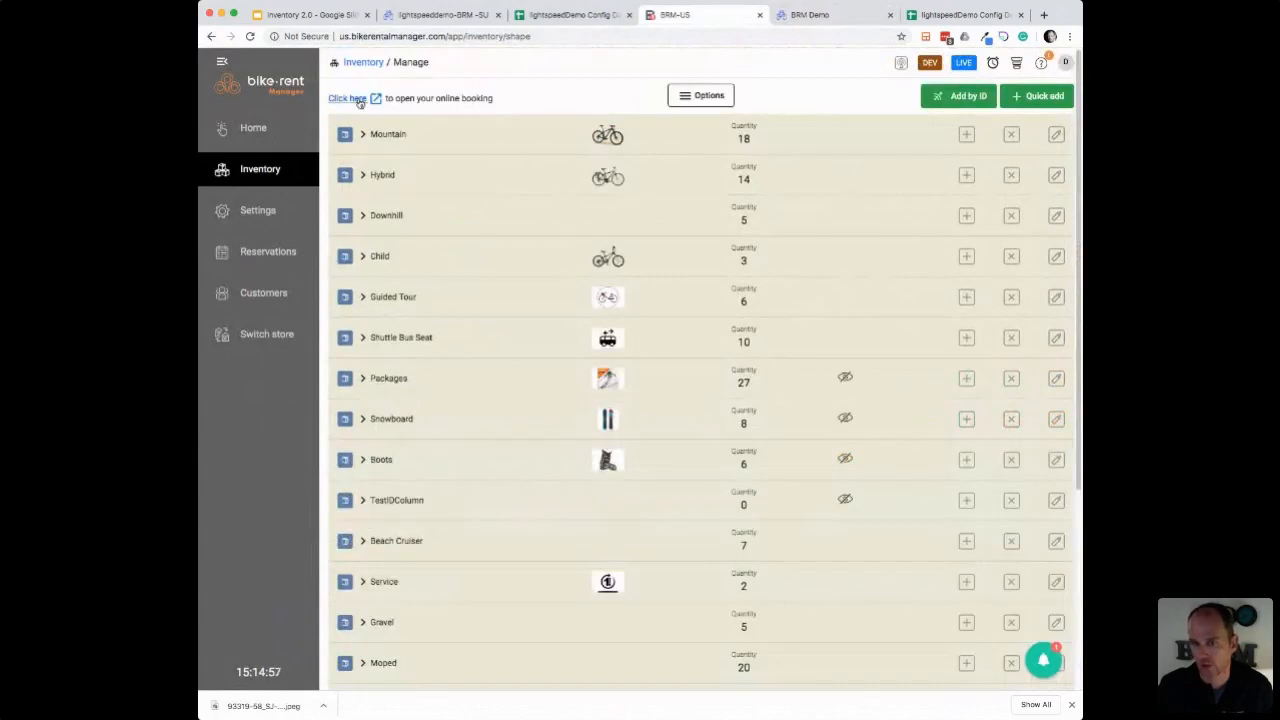
pyautogui.scroll(-5, 523, 400)
# Step: Expand Specialized down to the Stumpjumper sizes and set the quantities to 4 for M and 1 for L
pyautogui.click(364, 417)
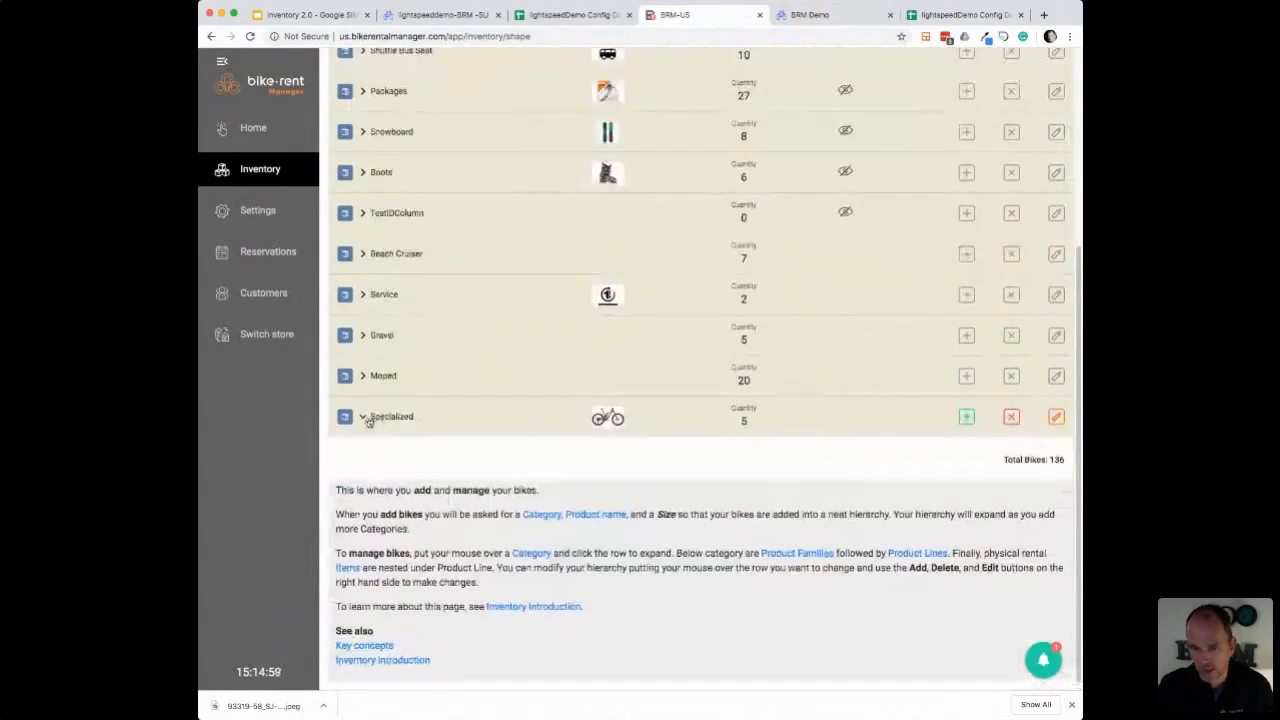
pyautogui.click(372, 457)
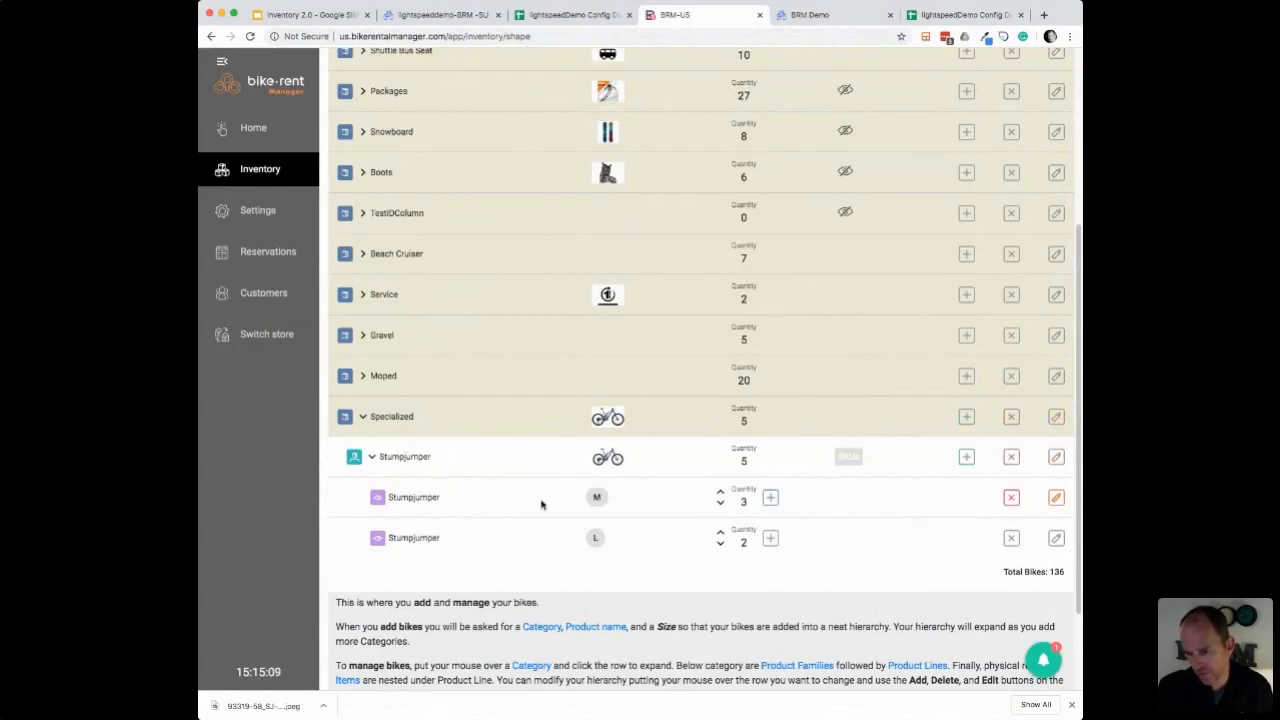
pyautogui.click(722, 492)
pyautogui.click(722, 547)
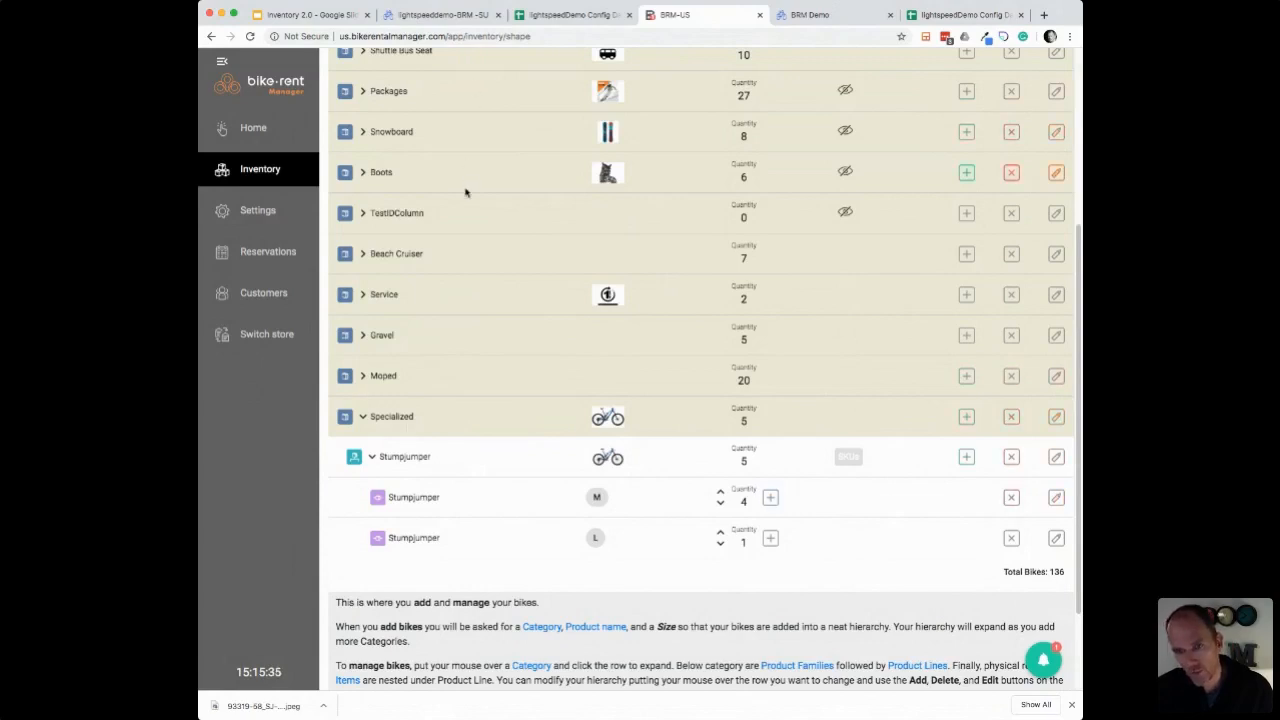
# Step: Check the Stumpjumper's sizes on the online booking page and return to the inventory page
pyautogui.click(812, 16)
pyautogui.scroll(5, 656, 128)
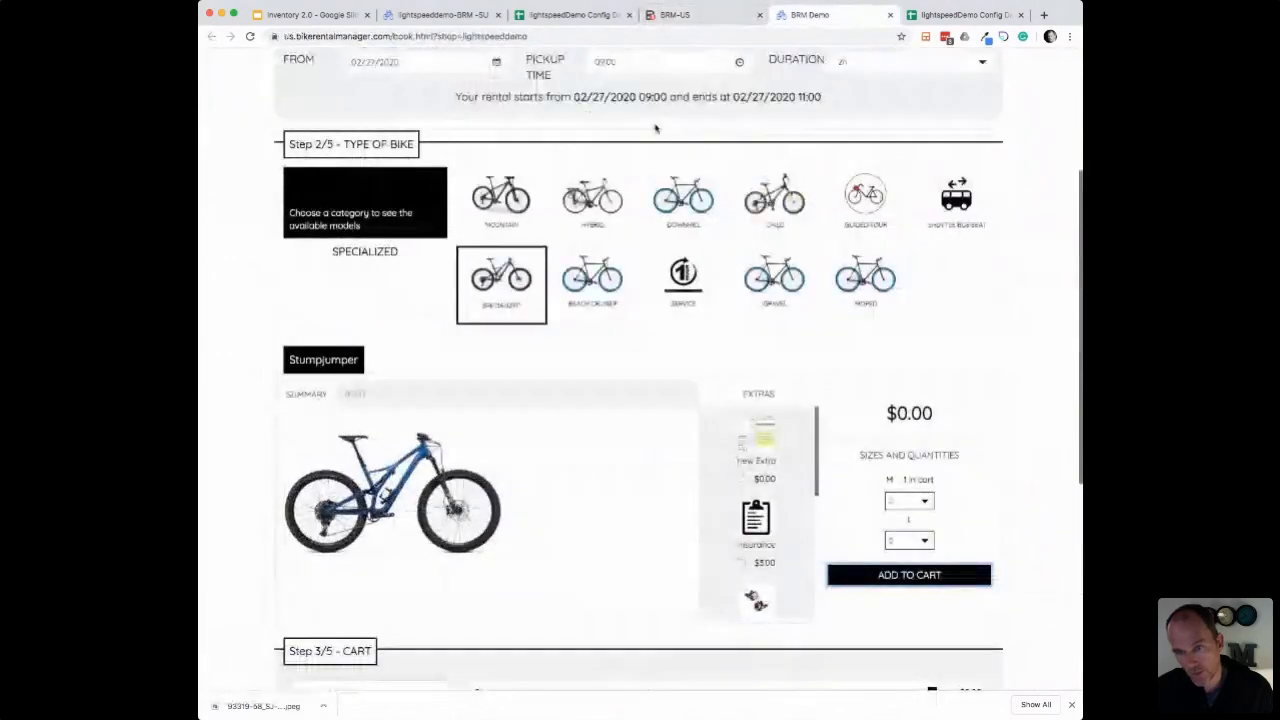
pyautogui.click(700, 15)
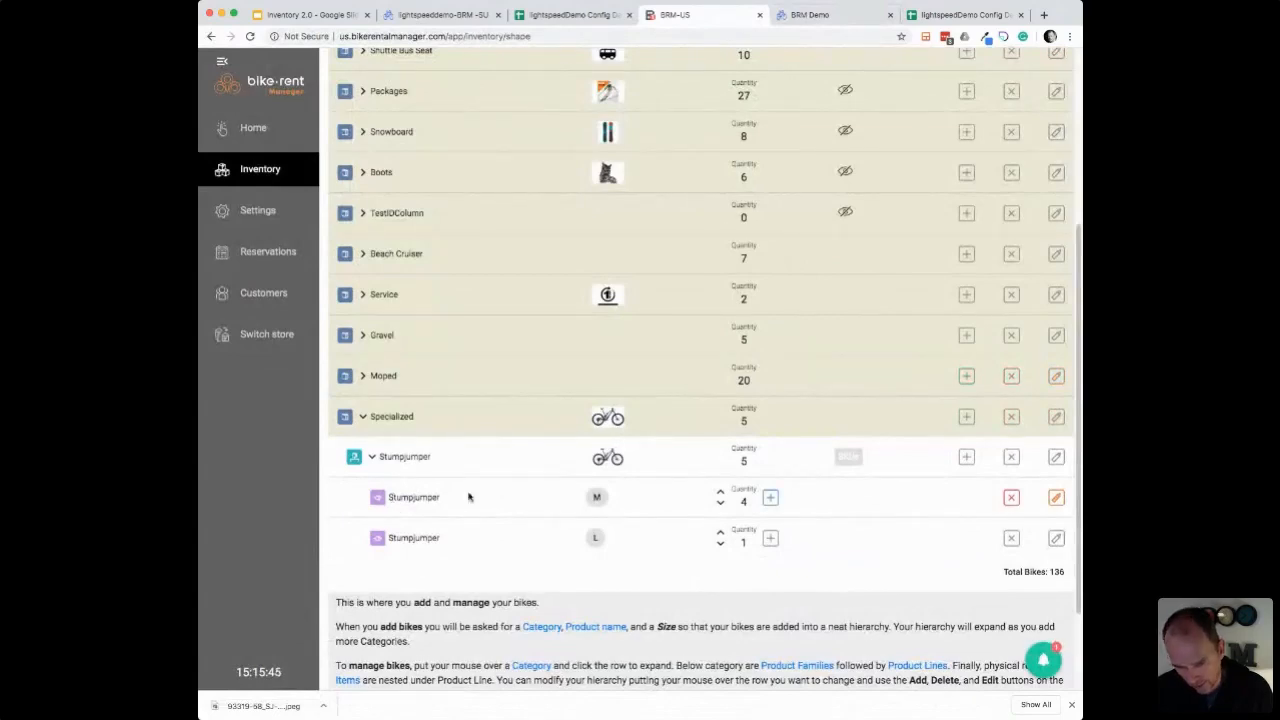
# Step: Create 4 items for the Stumpjumper size M product line and give the first one the item ID SJM1
pyautogui.click(770, 498)
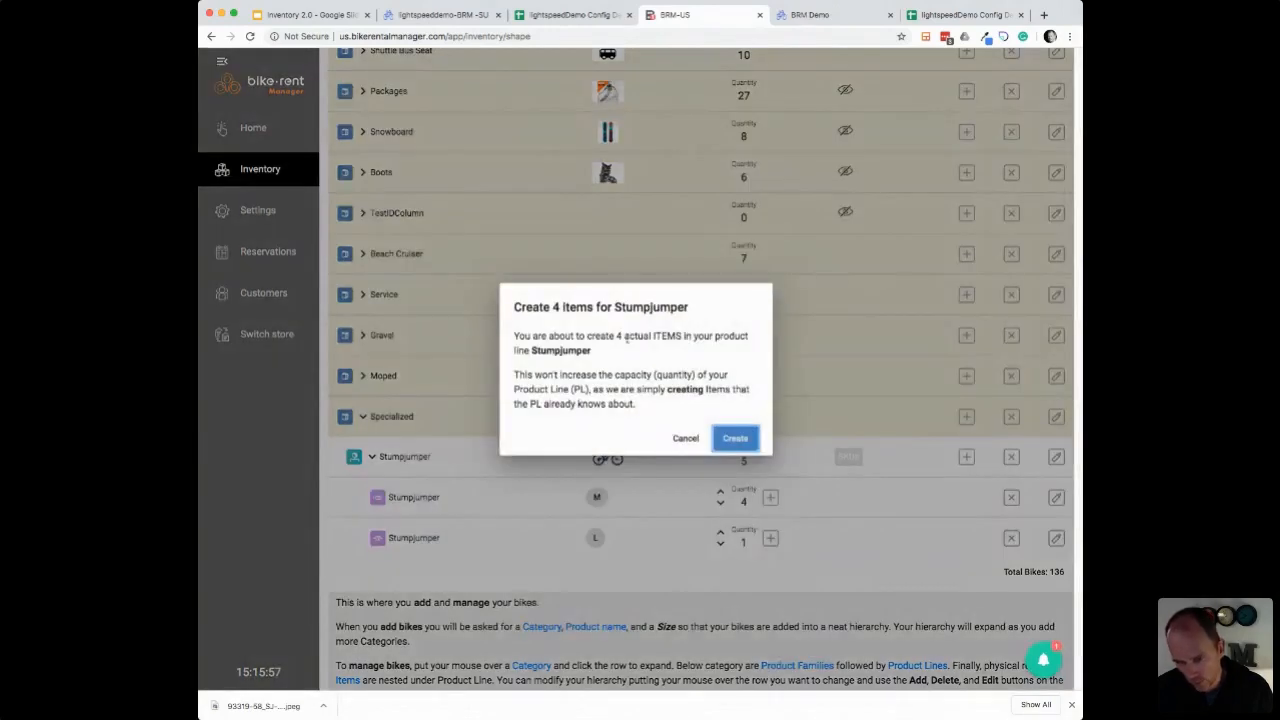
pyautogui.click(757, 440)
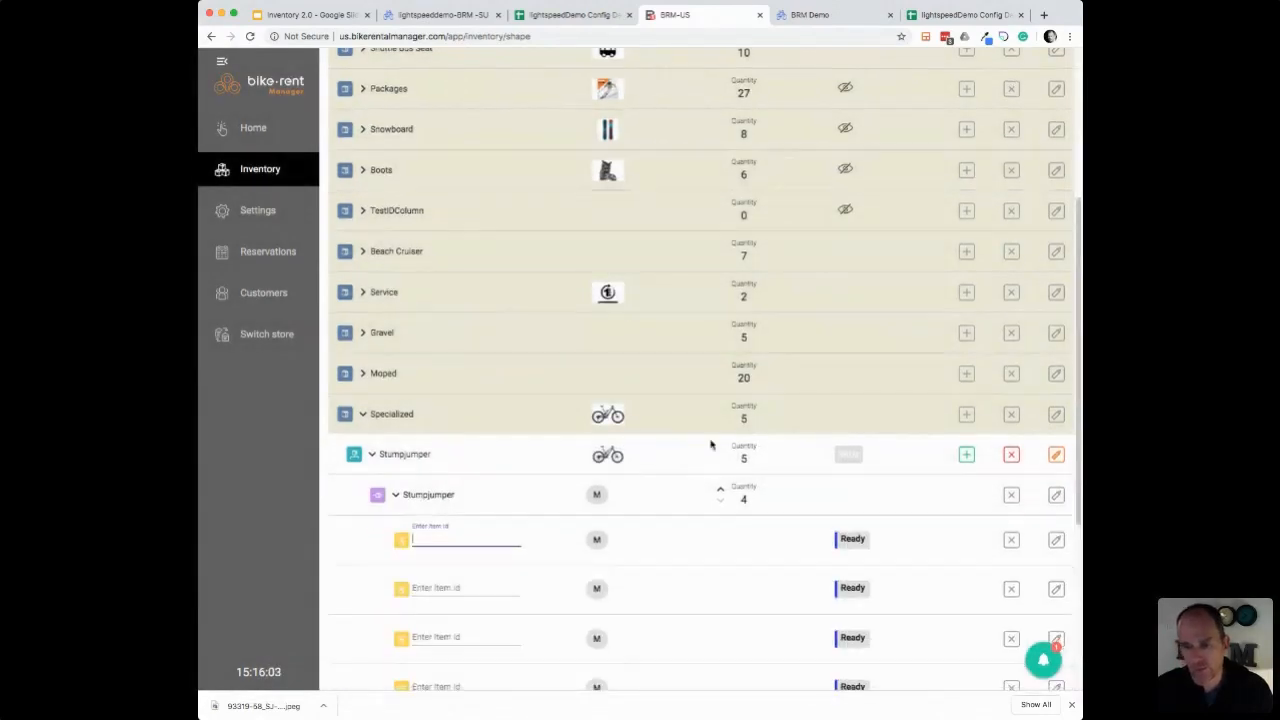
pyautogui.scroll(-3, 711, 444)
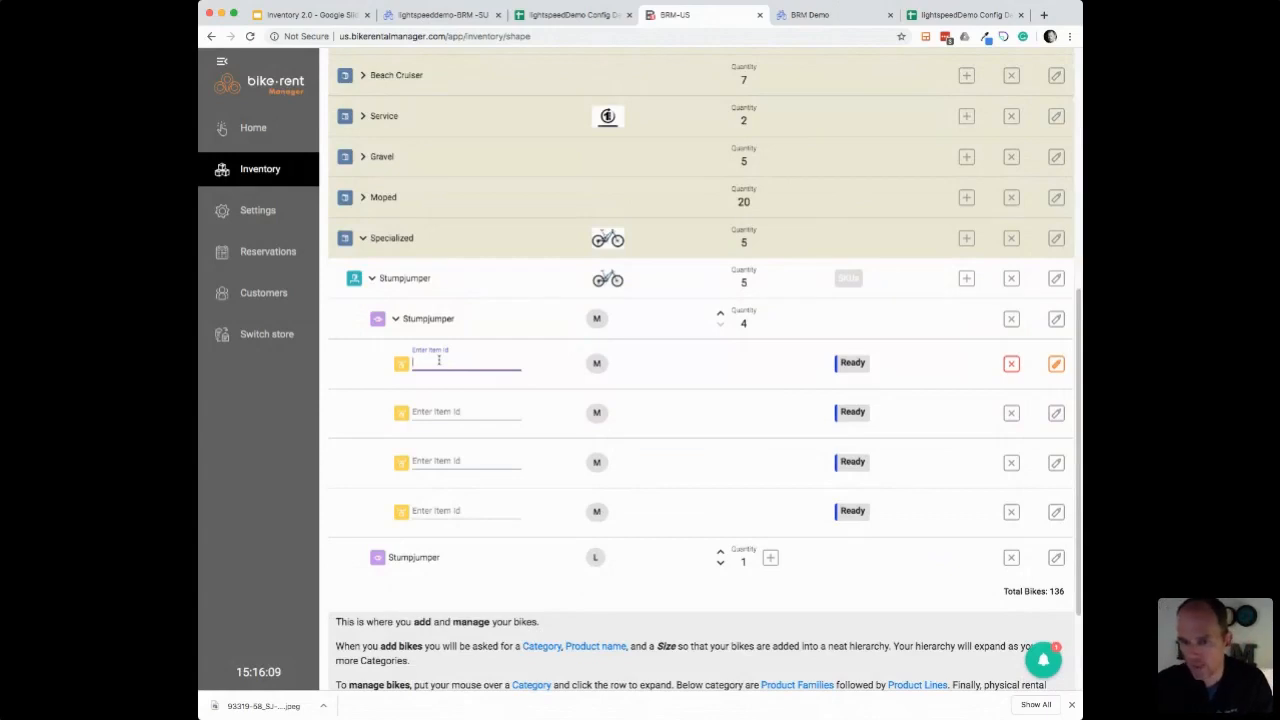
pyautogui.write('JM1')
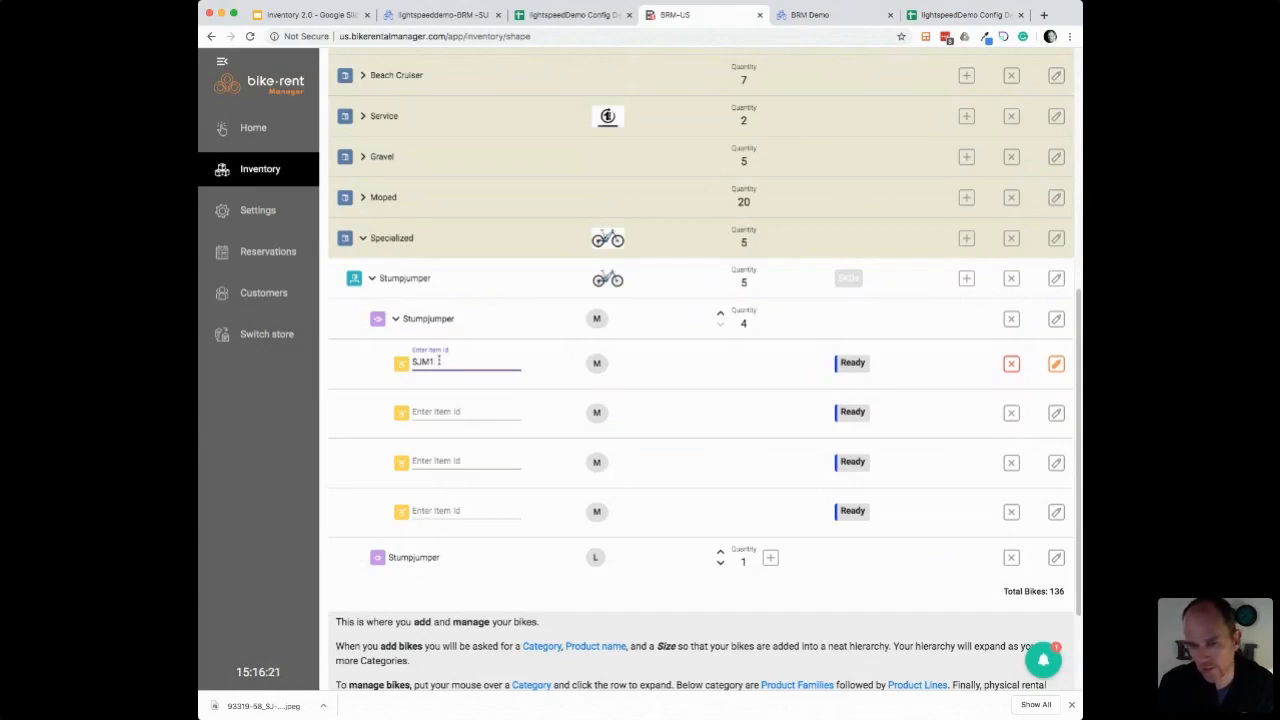
pyautogui.press('Return')
# Step: Copy the first item's ID and adapt it to name the second and third size M items SJM2 and SJM3
pyautogui.doubleClick(428, 358)
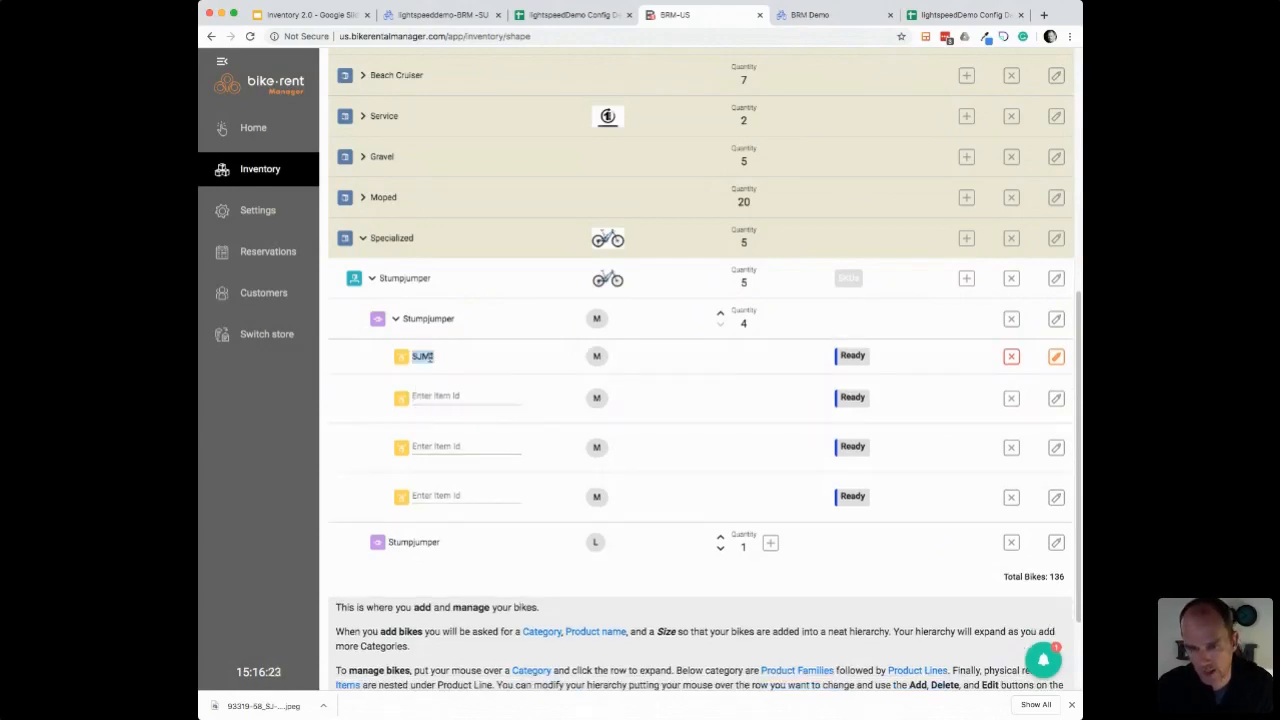
pyautogui.hotkey('ctrl', 'c')
pyautogui.click(426, 402)
pyautogui.hotkey('ctrl', 'v')
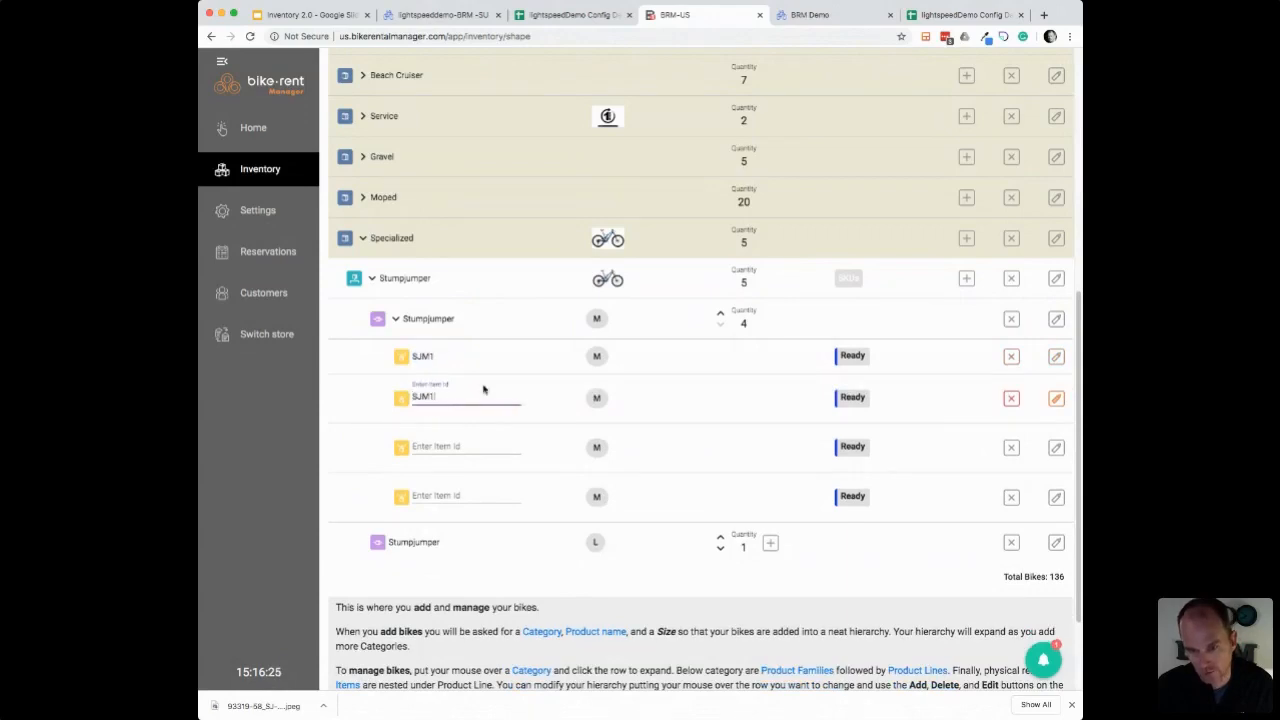
pyautogui.press('Return')
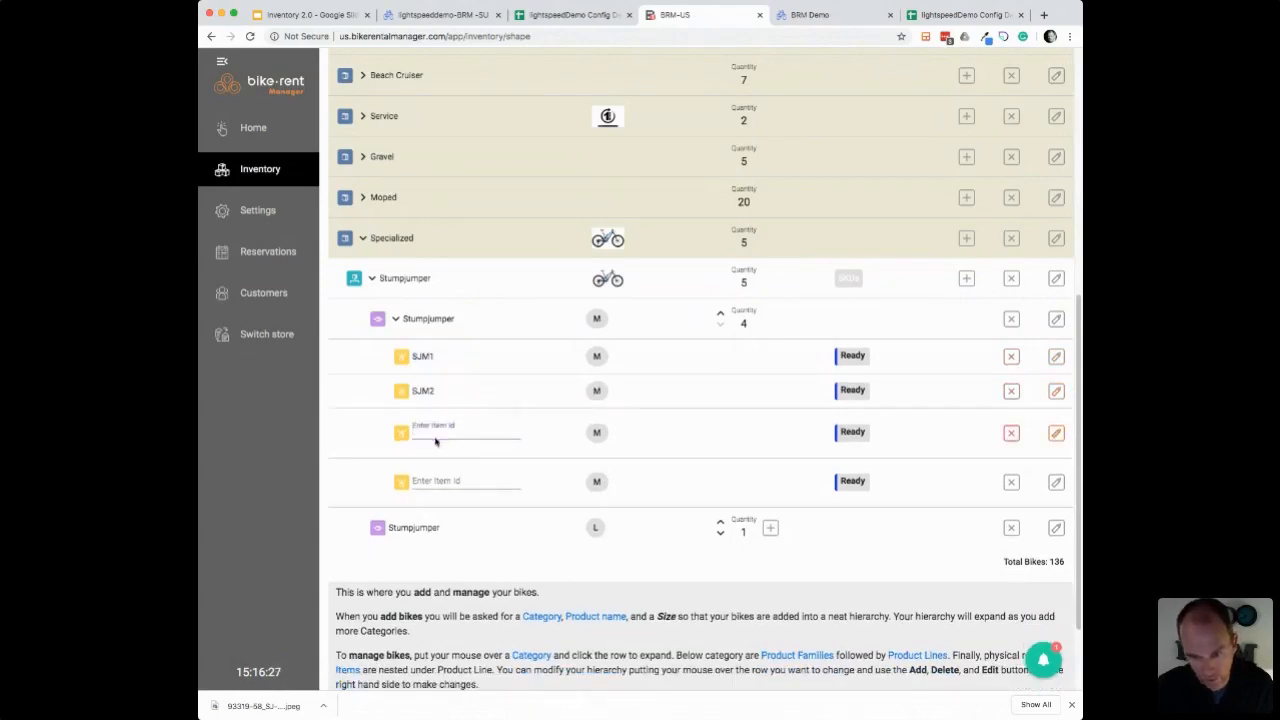
pyautogui.click(485, 430)
pyautogui.hotkey('ctrl', 'v')
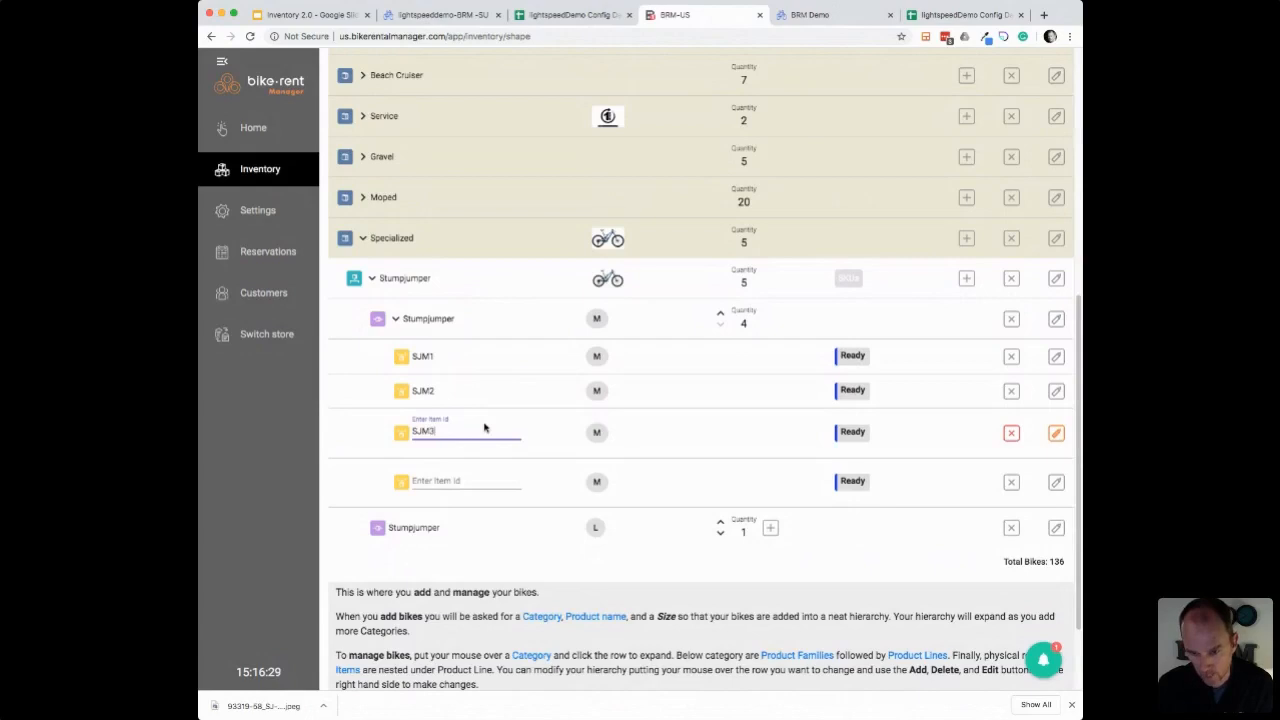
pyautogui.press('Return')
# Step: Paste the copied ID into the fourth size M item and change it to SJM4
pyautogui.click(444, 462)
pyautogui.hotkey('ctrl', 'v')
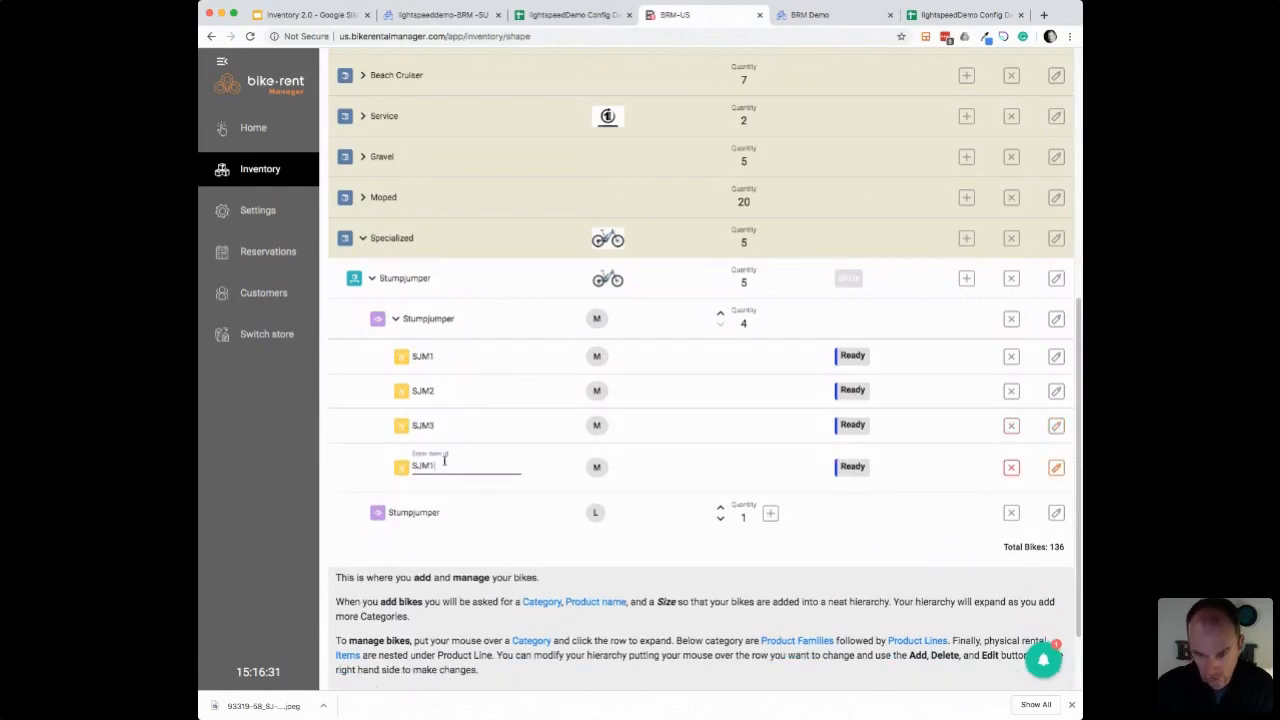
pyautogui.write('4')
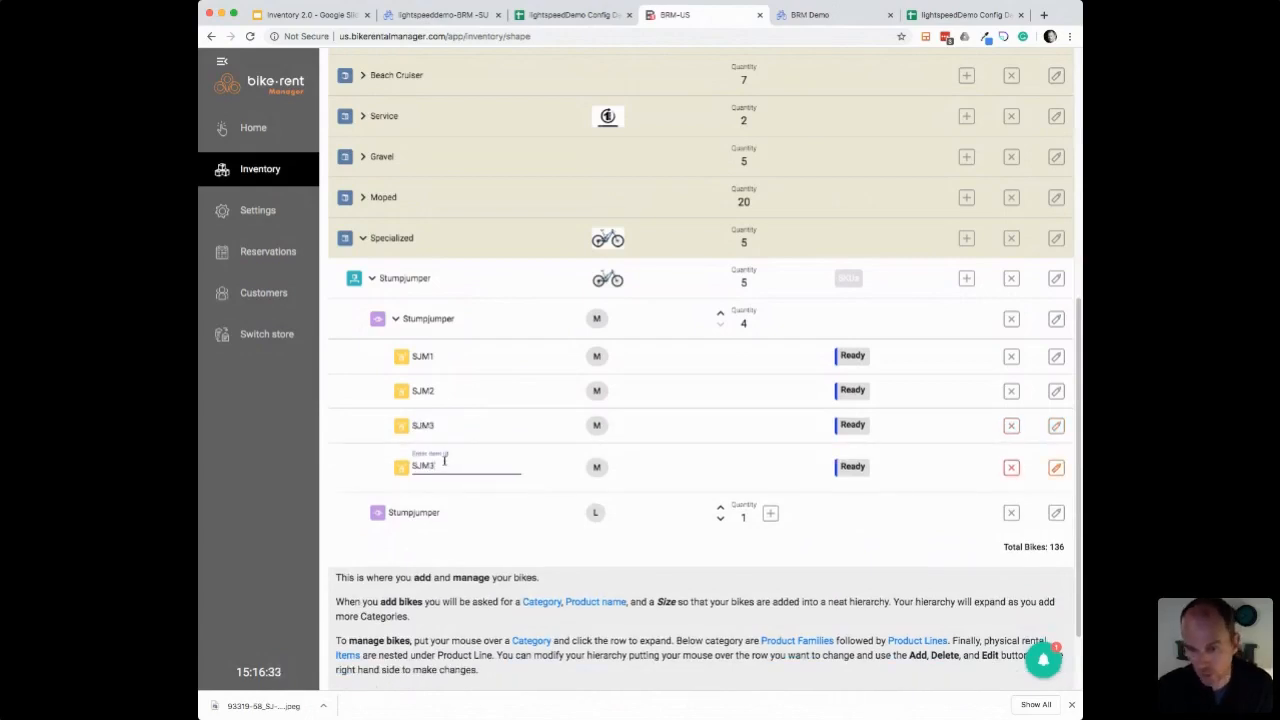
pyautogui.press('BackSpace')
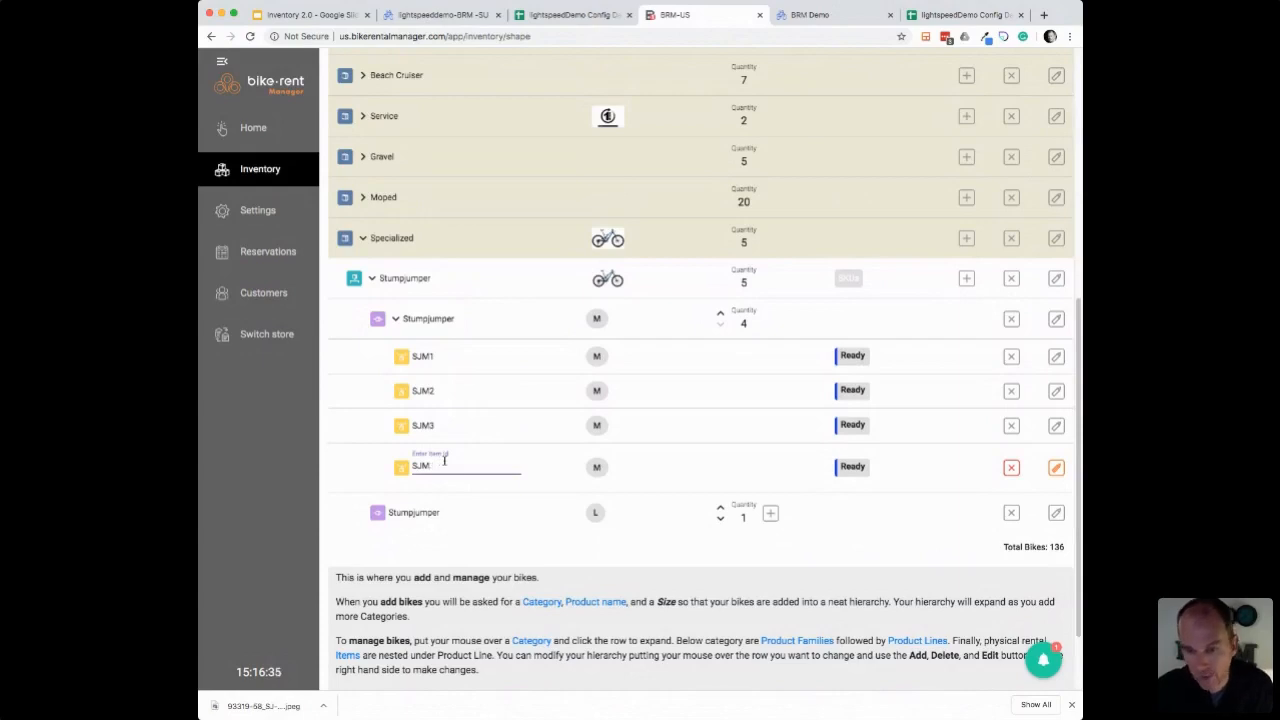
pyautogui.write('4')
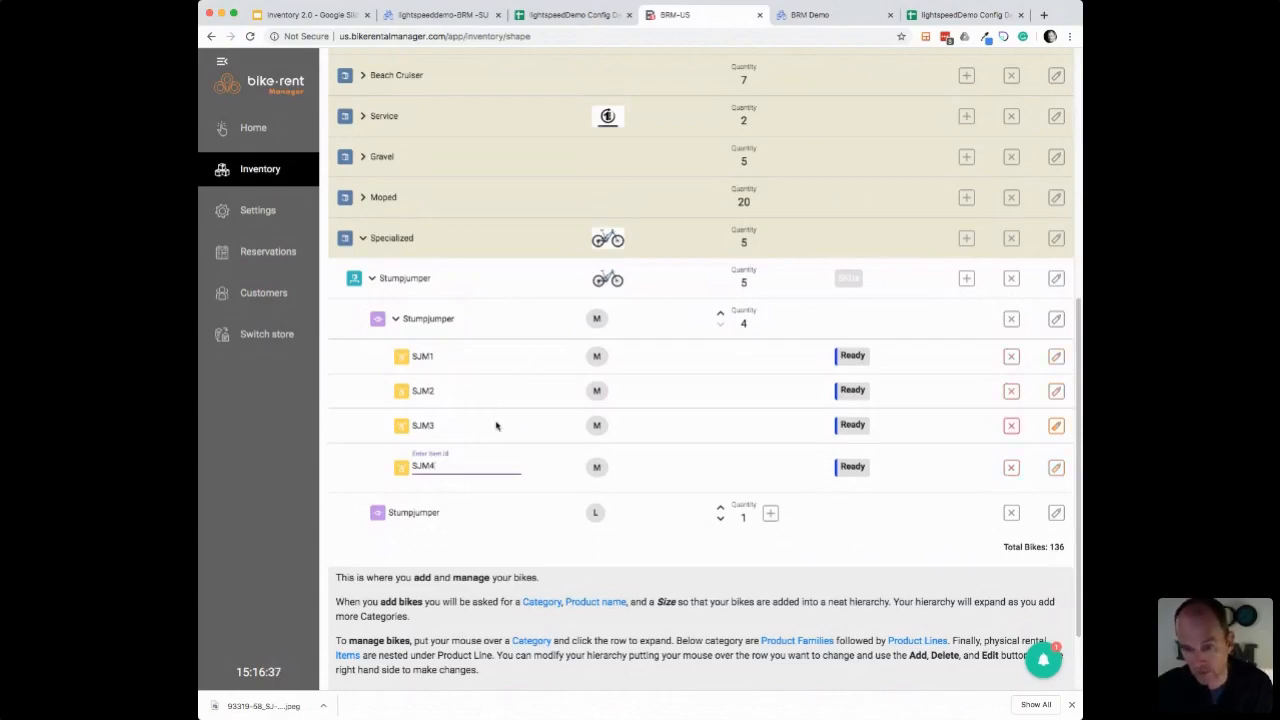
pyautogui.click(549, 467)
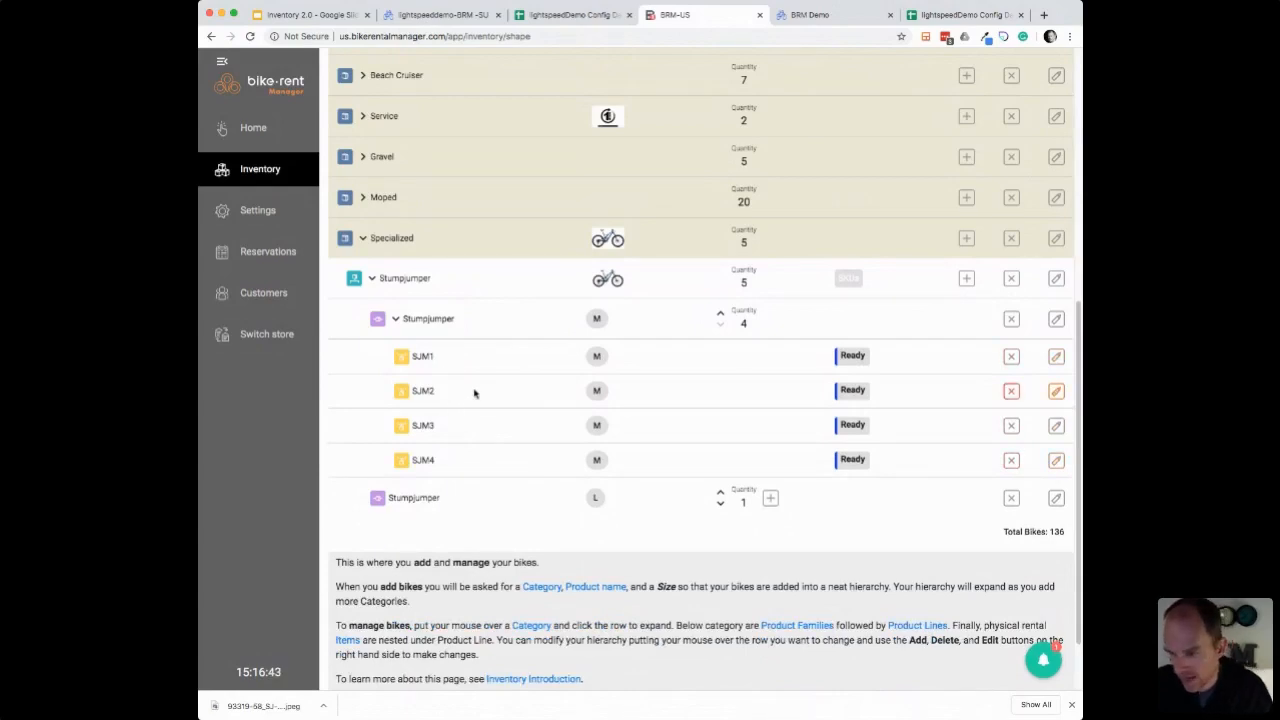
# Step: Review item SJM1's details and its event history, and return to the list for managing inventory items
pyautogui.click(1056, 356)
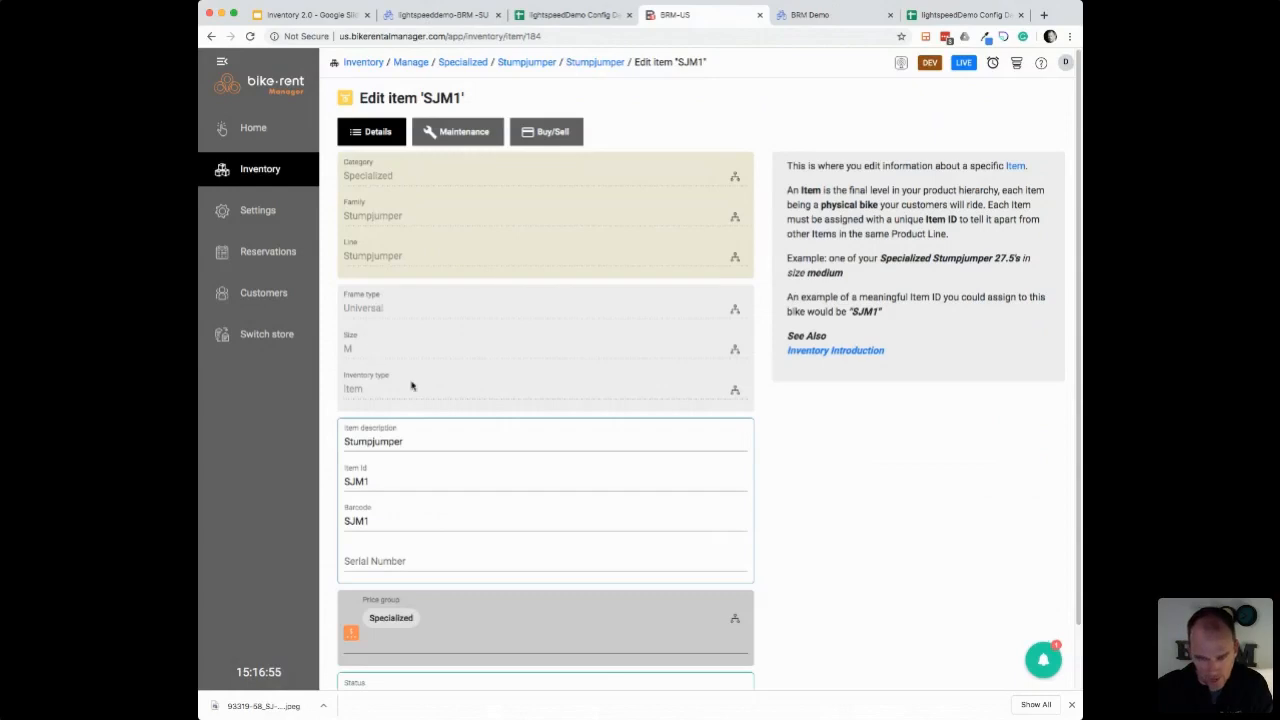
pyautogui.scroll(-2, 414, 398)
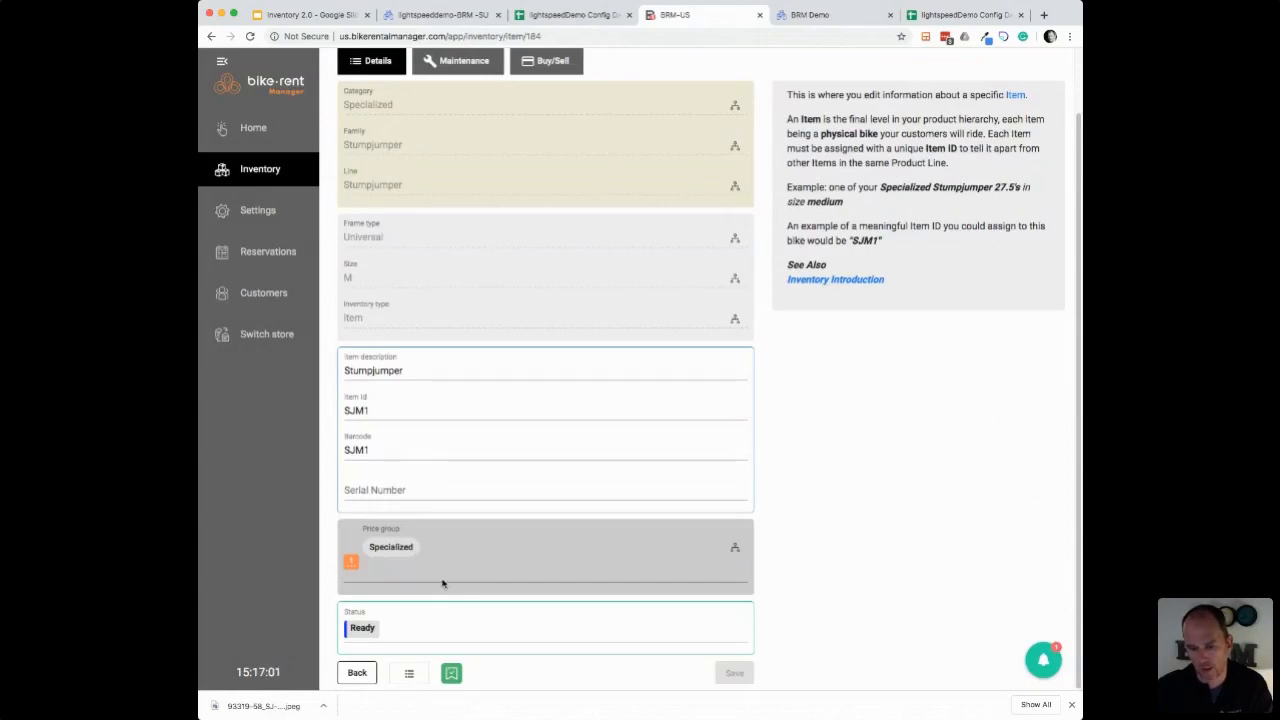
pyautogui.click(409, 673)
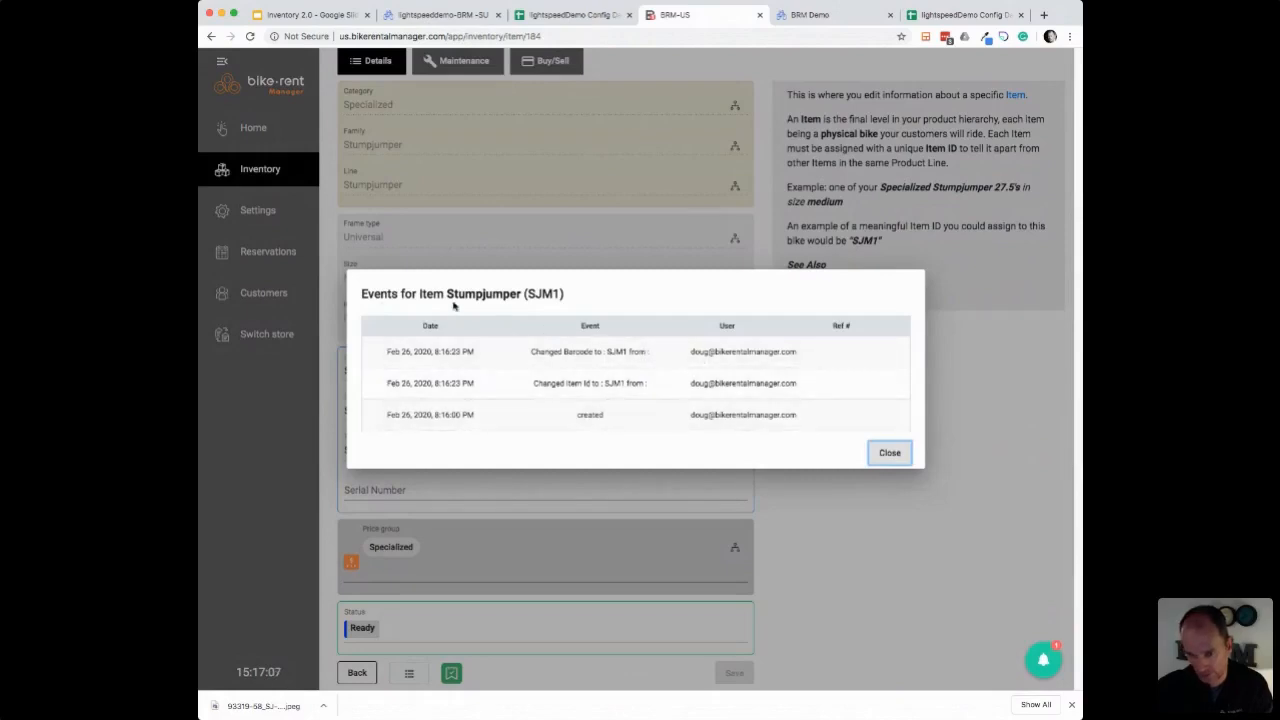
pyautogui.click(890, 455)
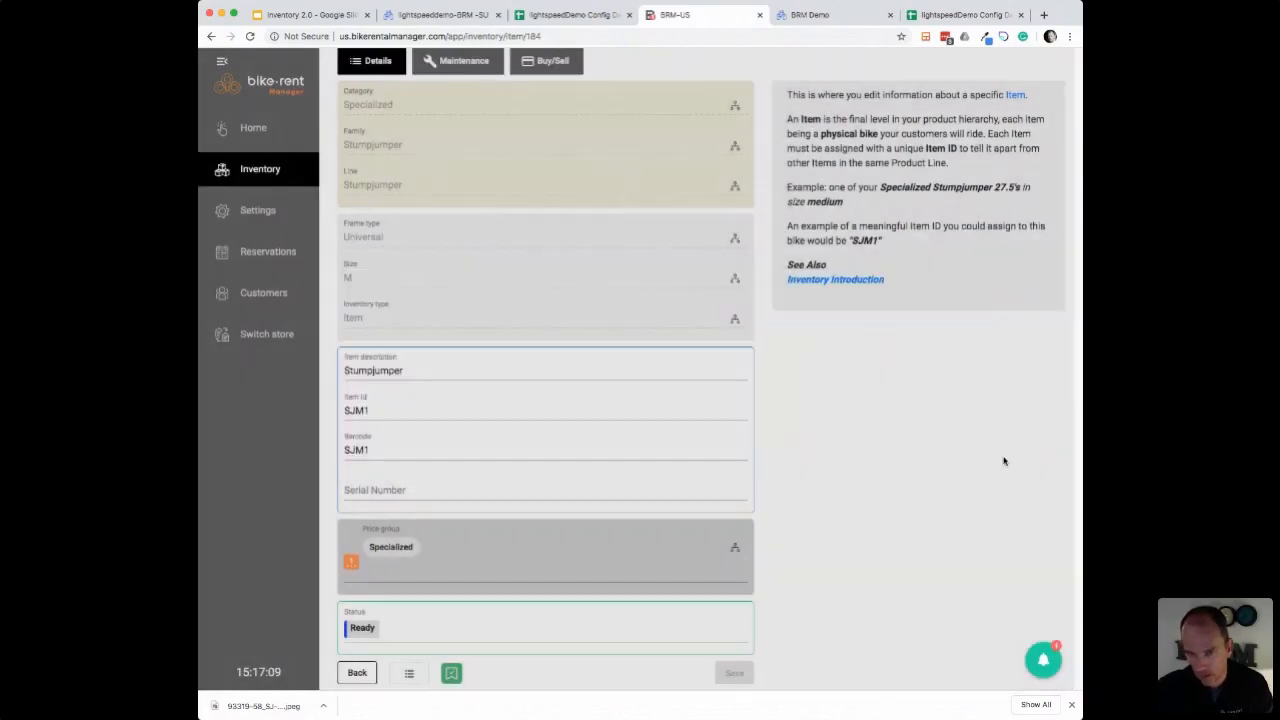
pyautogui.scroll(2, 579, 272)
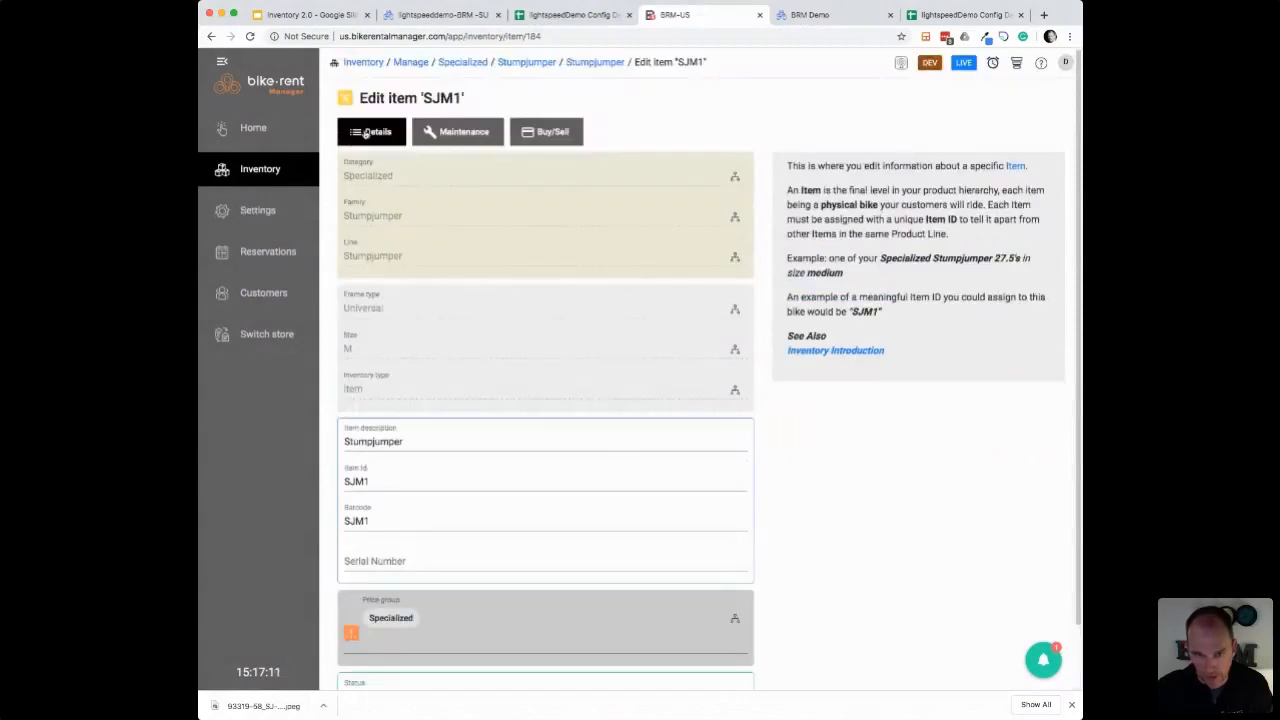
pyautogui.click(264, 170)
pyautogui.click(390, 155)
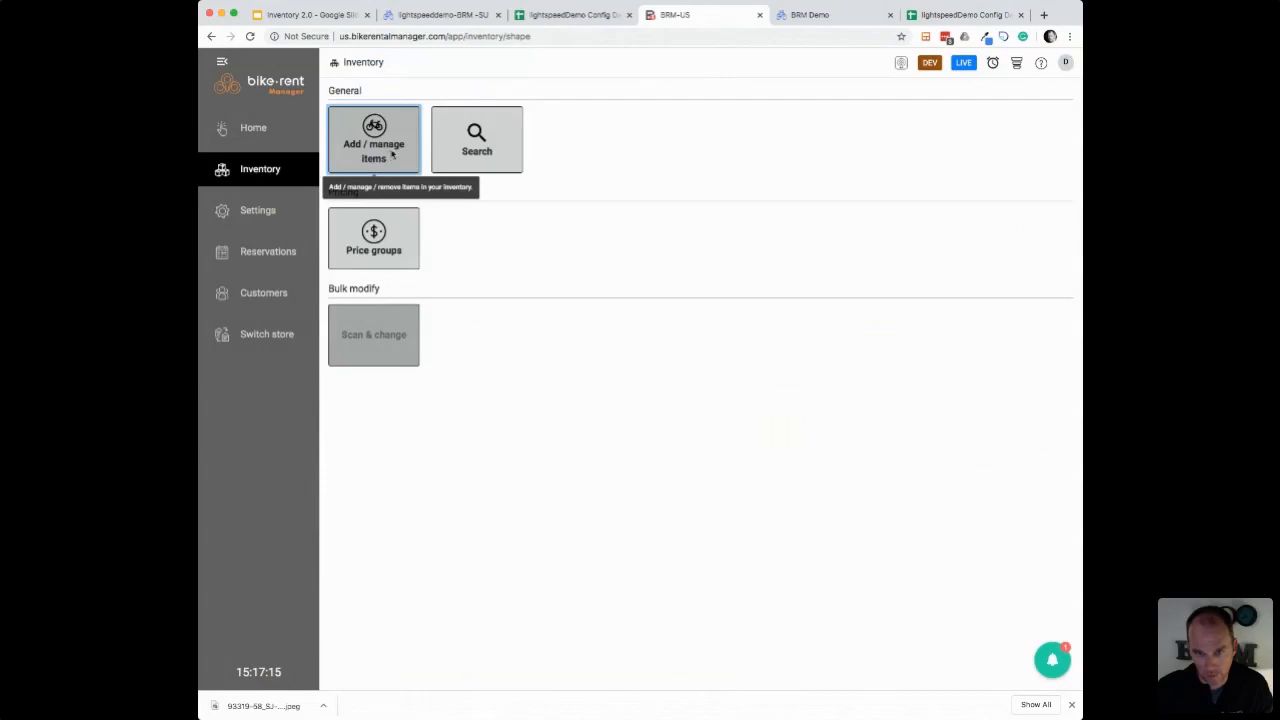
pyautogui.scroll(-5, 520, 340)
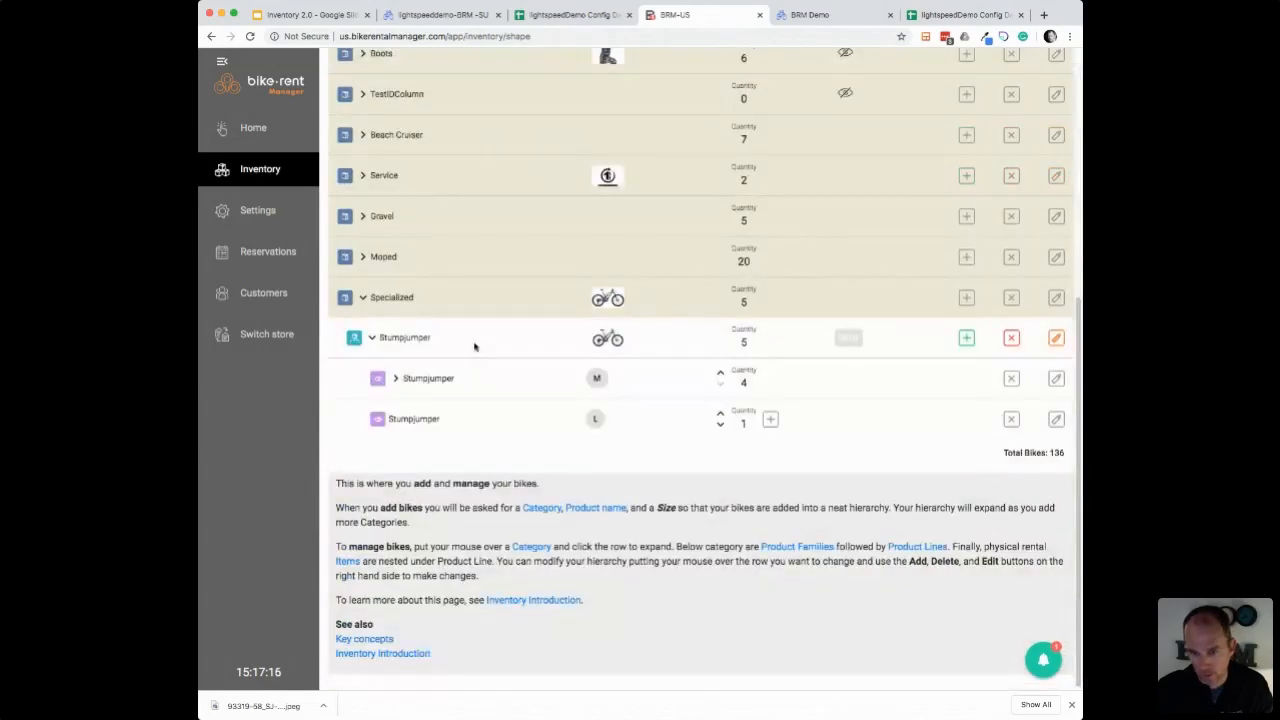
# Step: Collapse the Stumpjumper family and the Specialized category, and try to delete the Specialized category
pyautogui.click(372, 334)
pyautogui.click(372, 382)
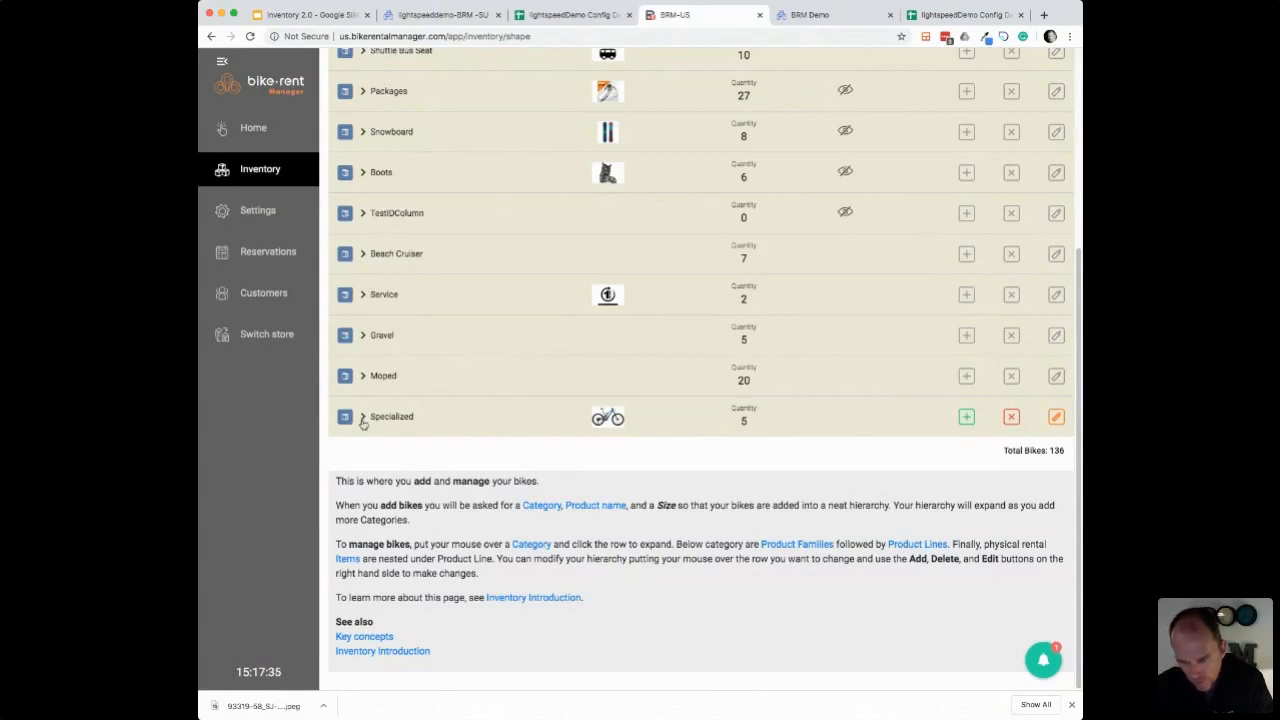
pyautogui.click(1011, 417)
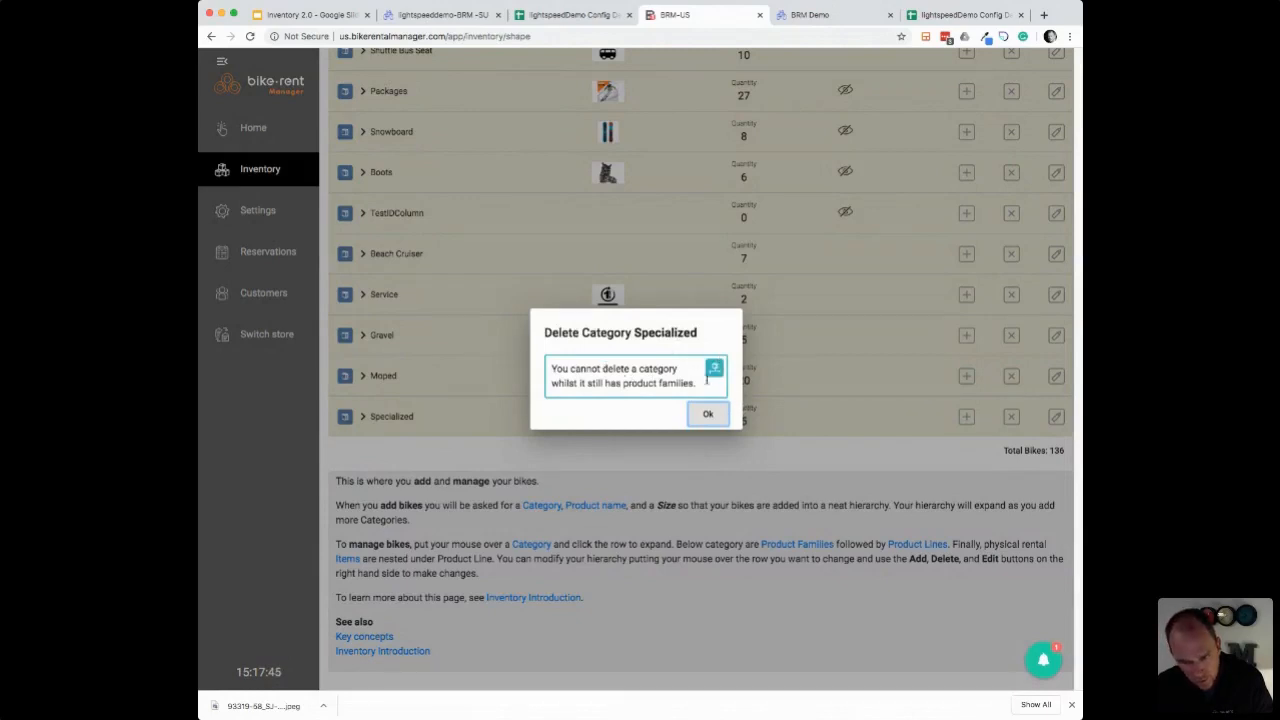
pyautogui.click(706, 416)
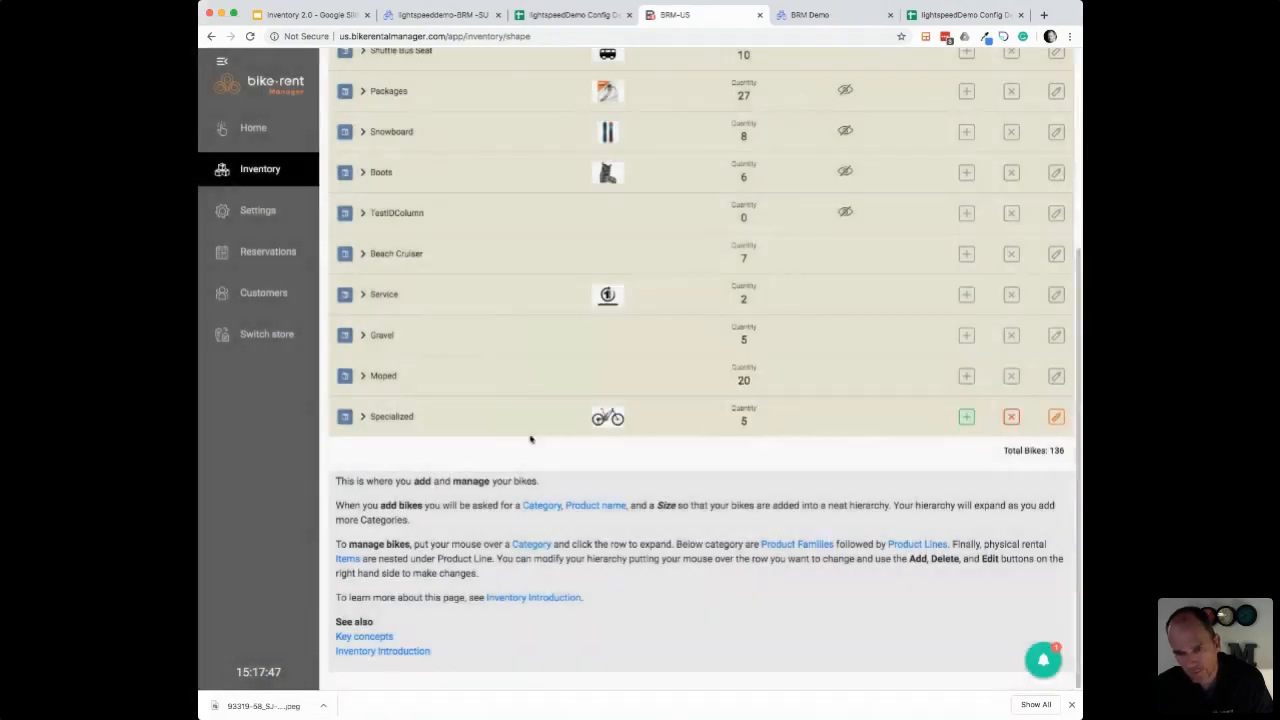
# Step: Expand Specialized down to the Stumpjumper sizes and check which display options the inventory list offers
pyautogui.click(363, 418)
pyautogui.click(457, 456)
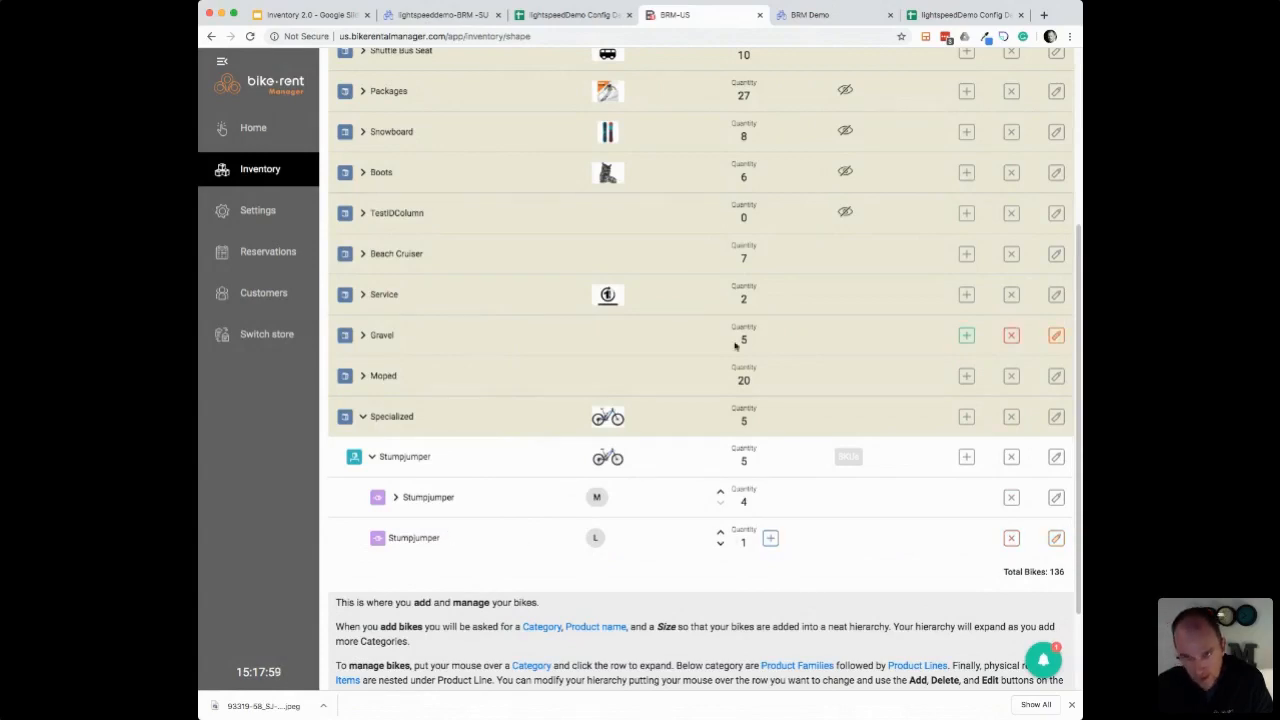
pyautogui.scroll(5, 735, 345)
pyautogui.scroll(3, 730, 343)
pyautogui.click(690, 97)
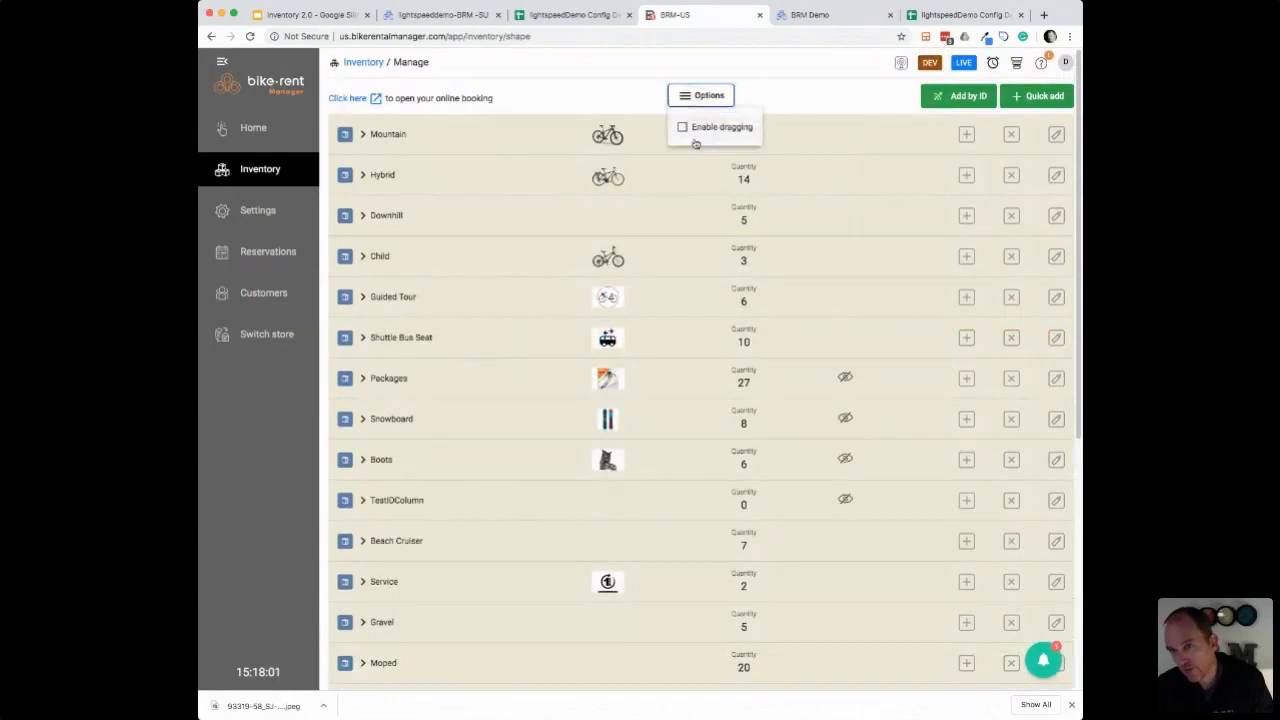
pyautogui.click(781, 110)
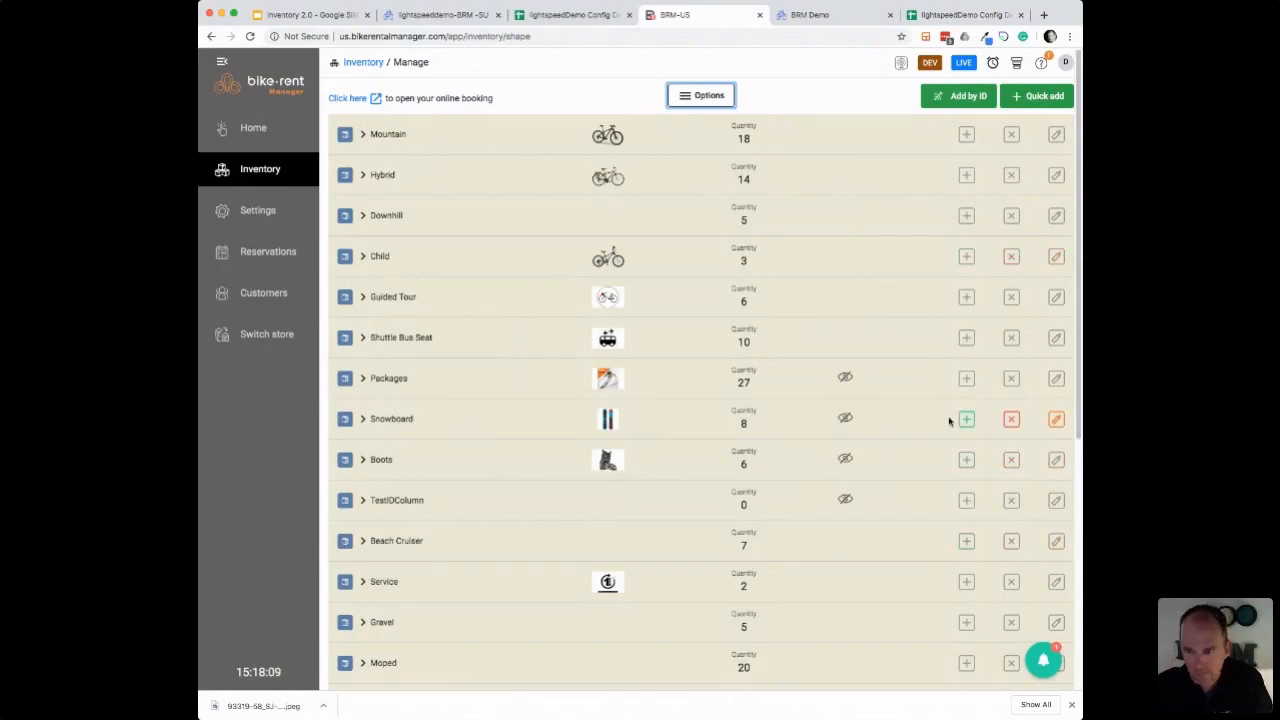
# Step: Delete the size L product line of the Stumpjumper
pyautogui.scroll(-5, 950, 418)
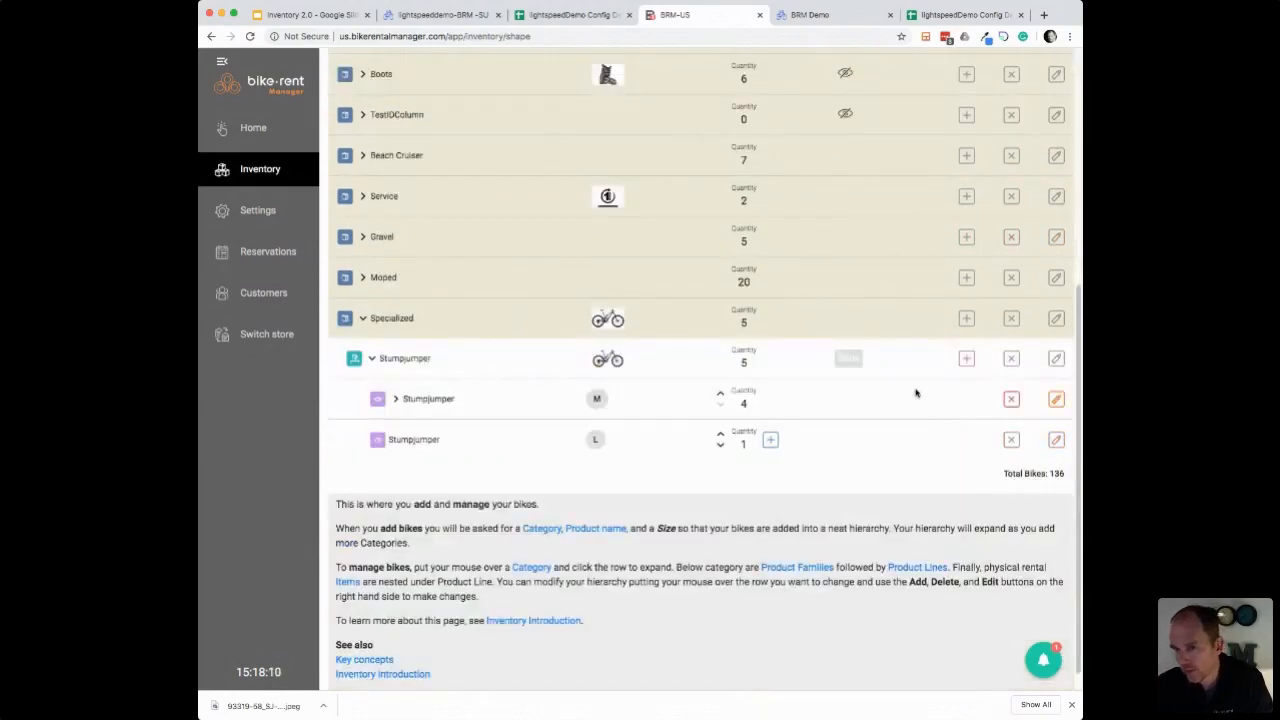
pyautogui.scroll(-1, 915, 393)
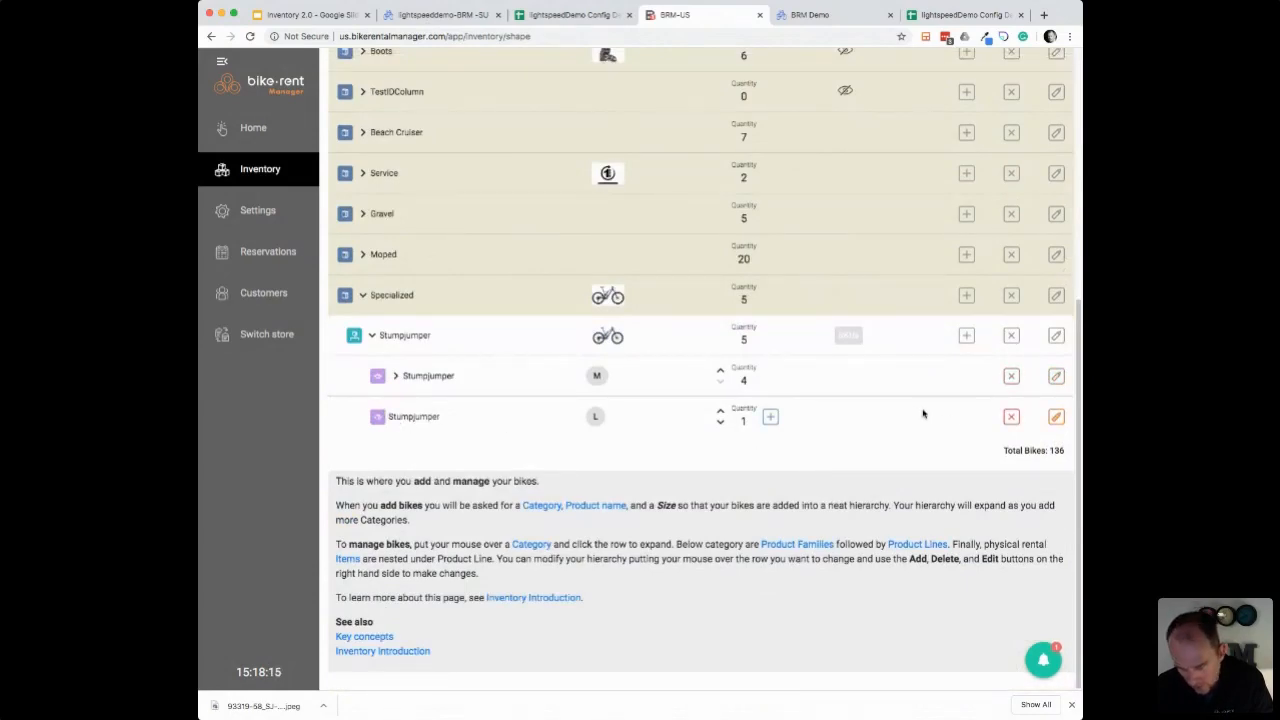
pyautogui.click(1011, 417)
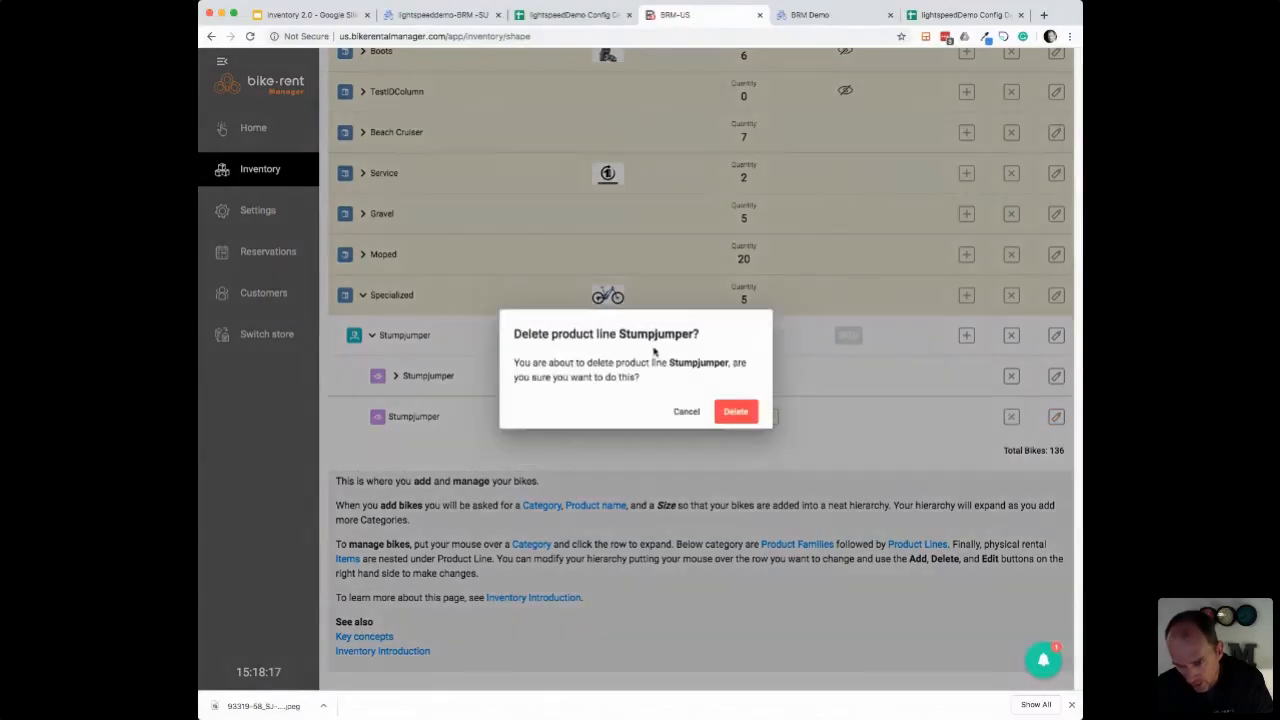
pyautogui.click(734, 412)
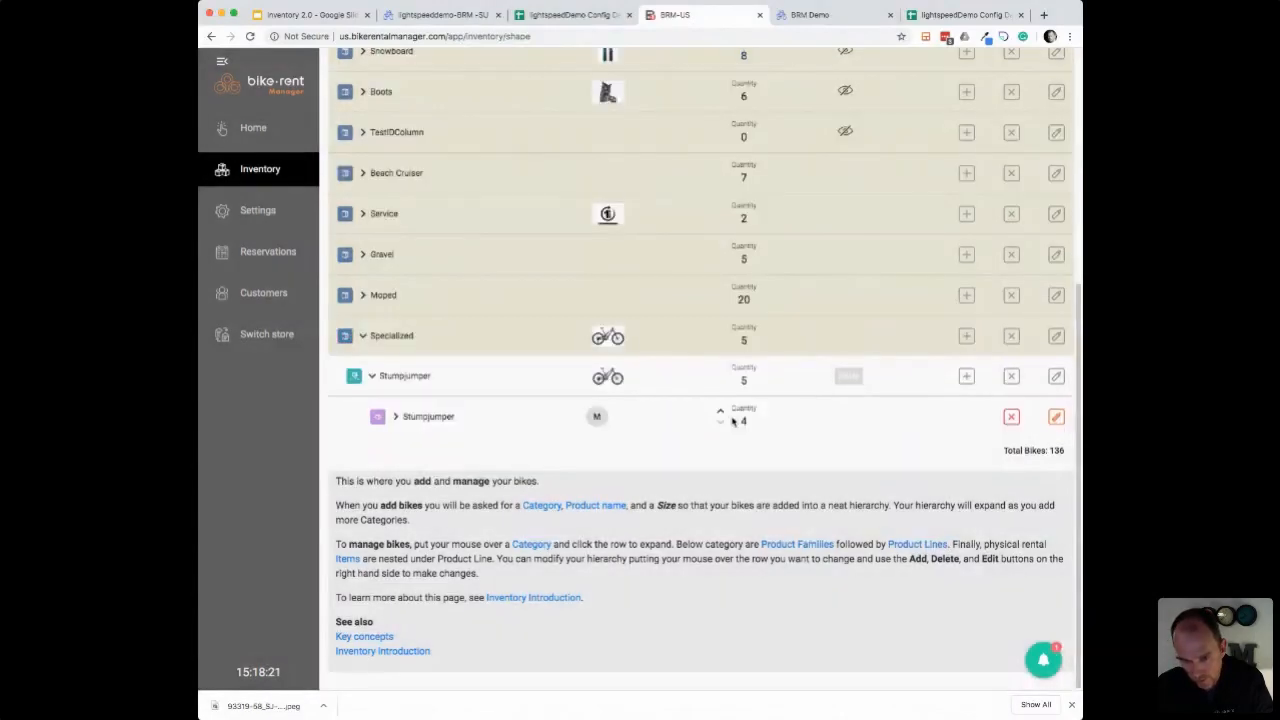
# Step: Expand the size M Stumpjumper product line and delete its items SJM1, SJM2, SJM3 and SJM4
pyautogui.click(396, 416)
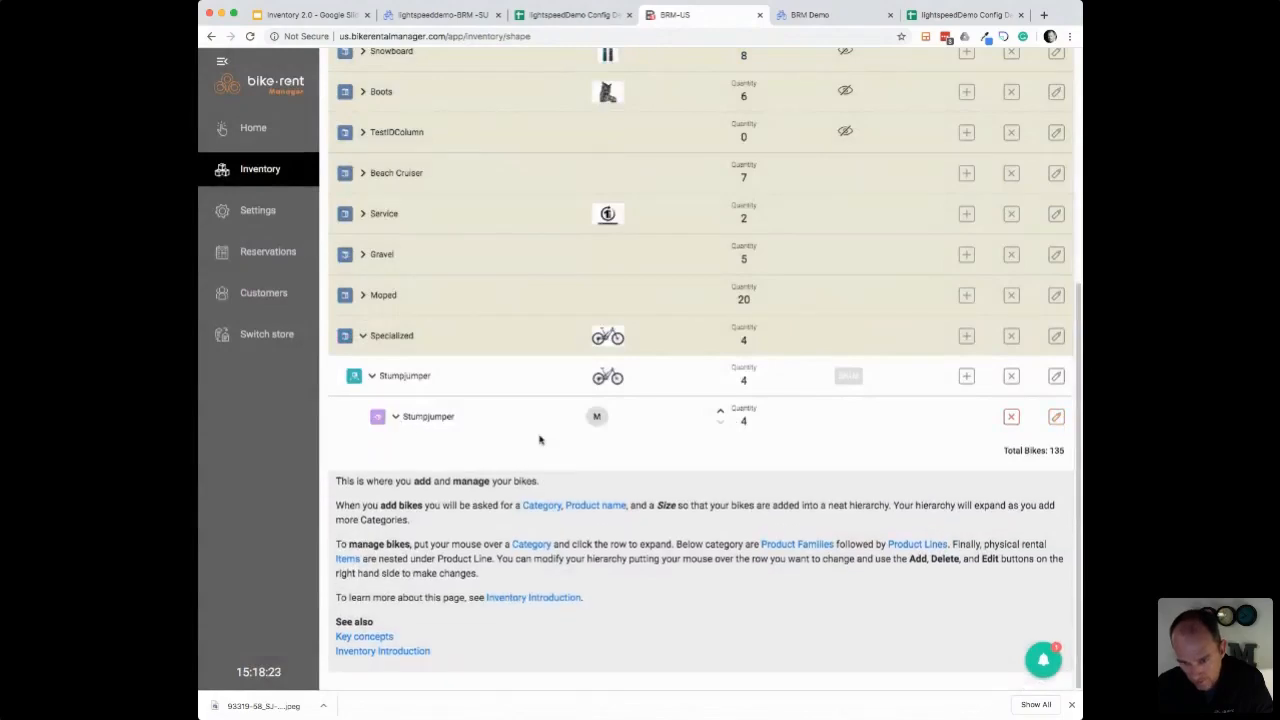
pyautogui.click(1011, 454)
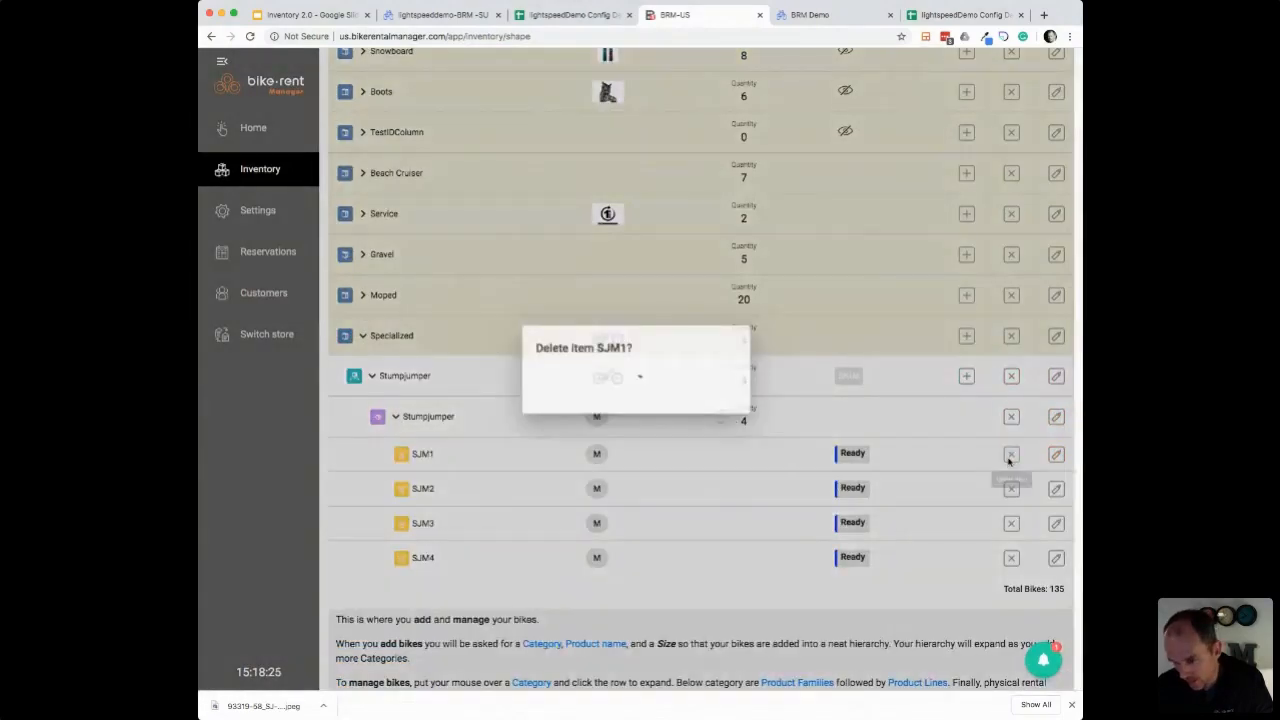
pyautogui.press('Return')
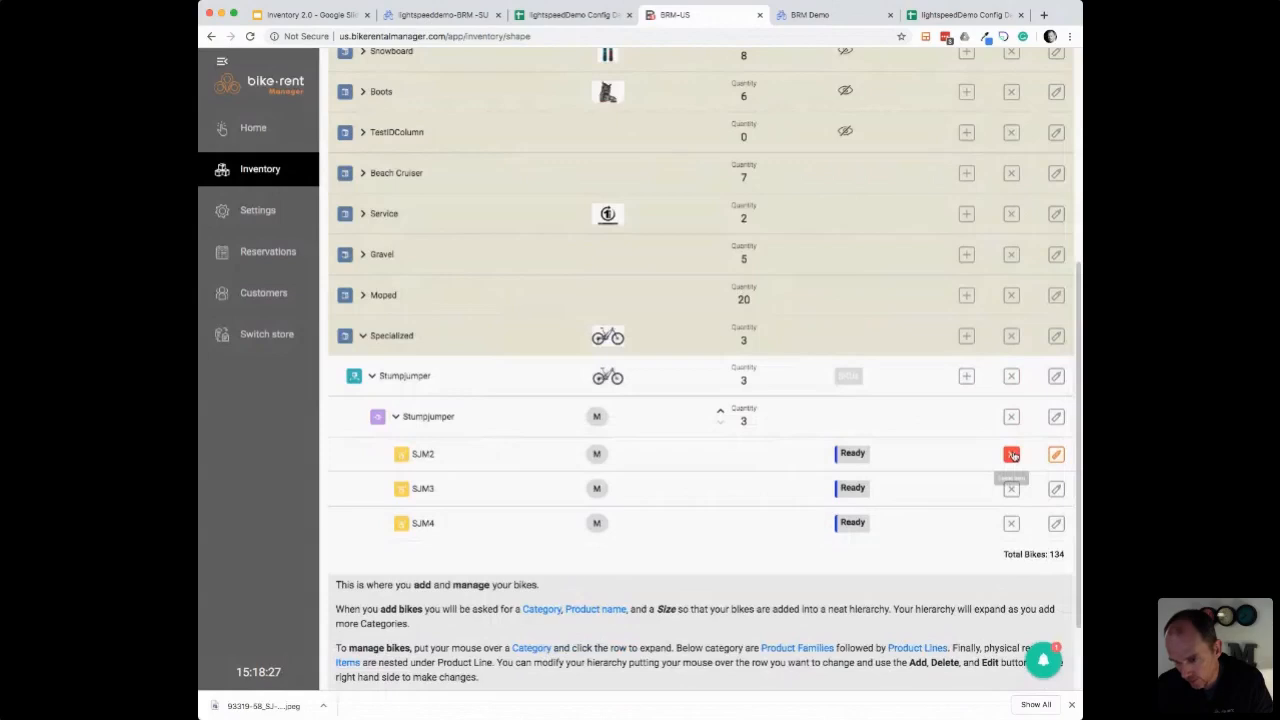
pyautogui.click(1012, 455)
pyautogui.press('Return')
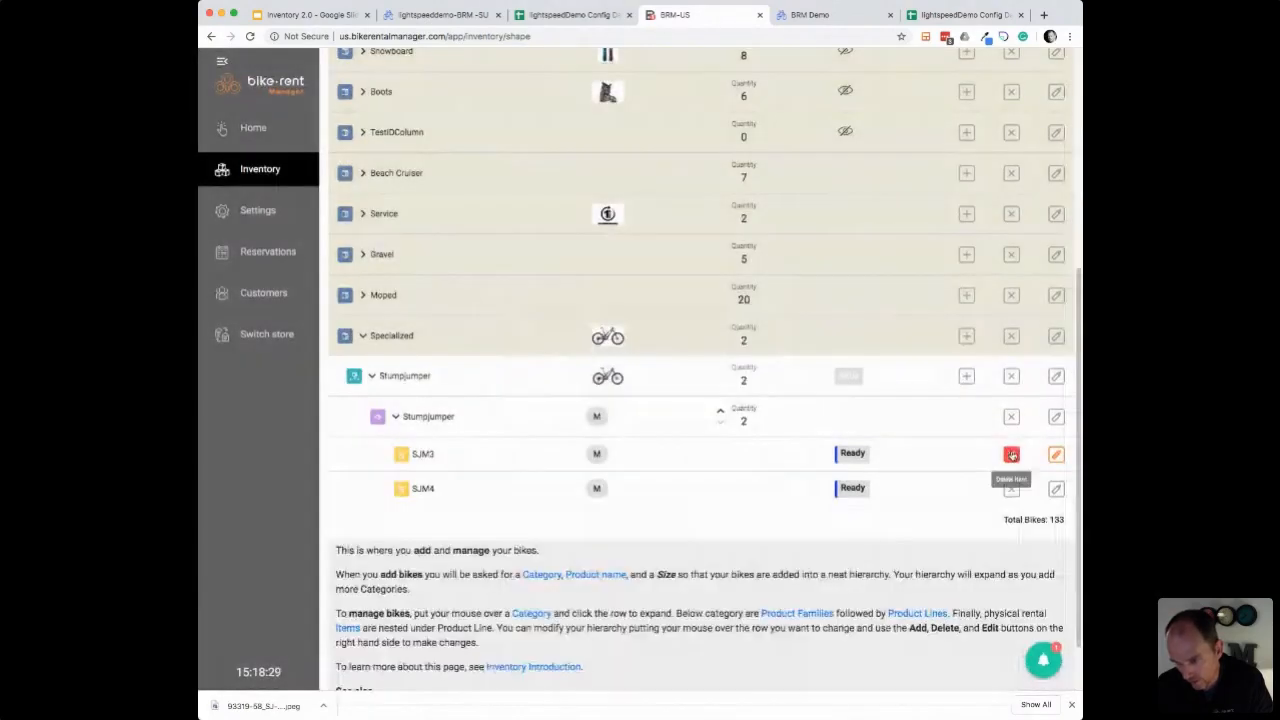
pyautogui.click(1012, 455)
pyautogui.press('Return')
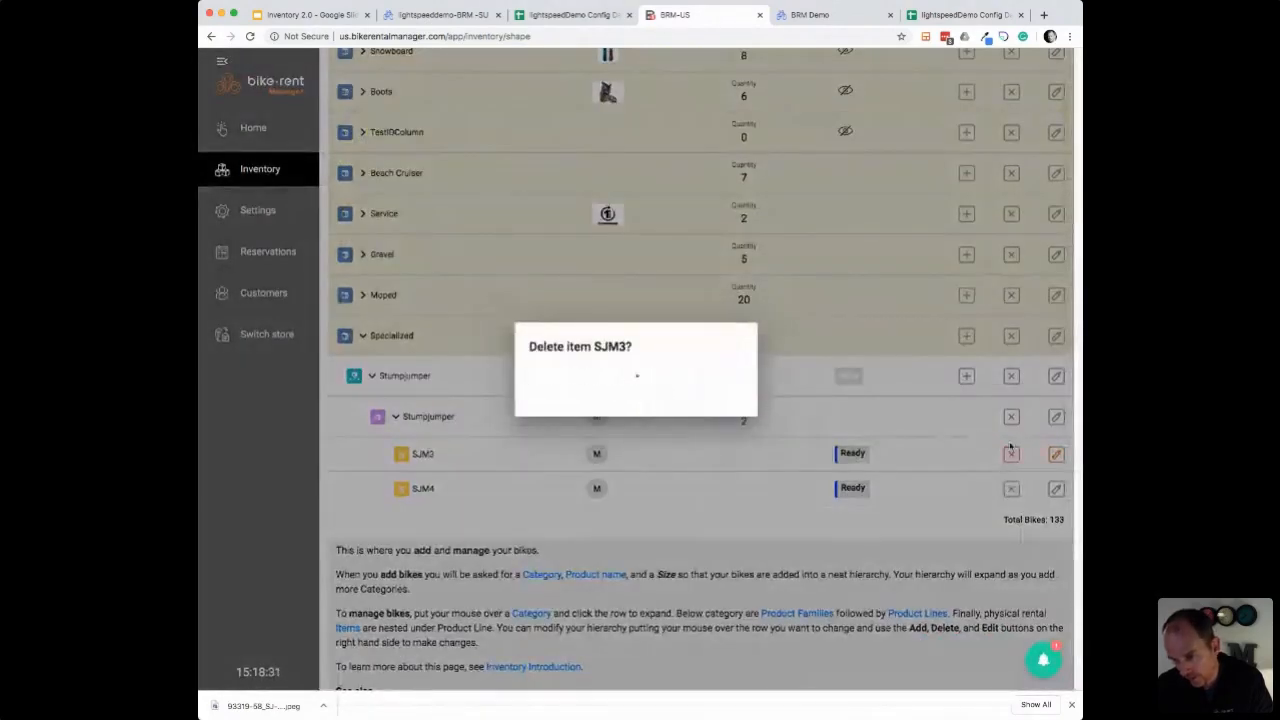
pyautogui.click(1010, 454)
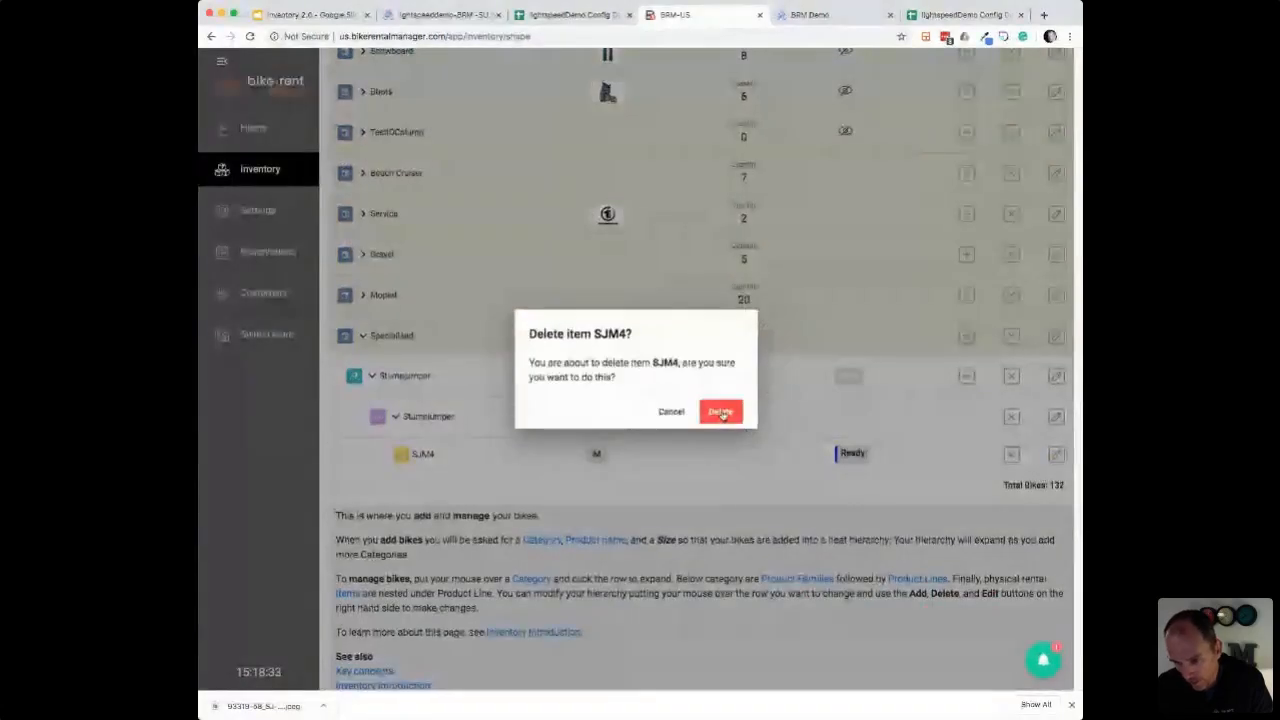
pyautogui.click(722, 413)
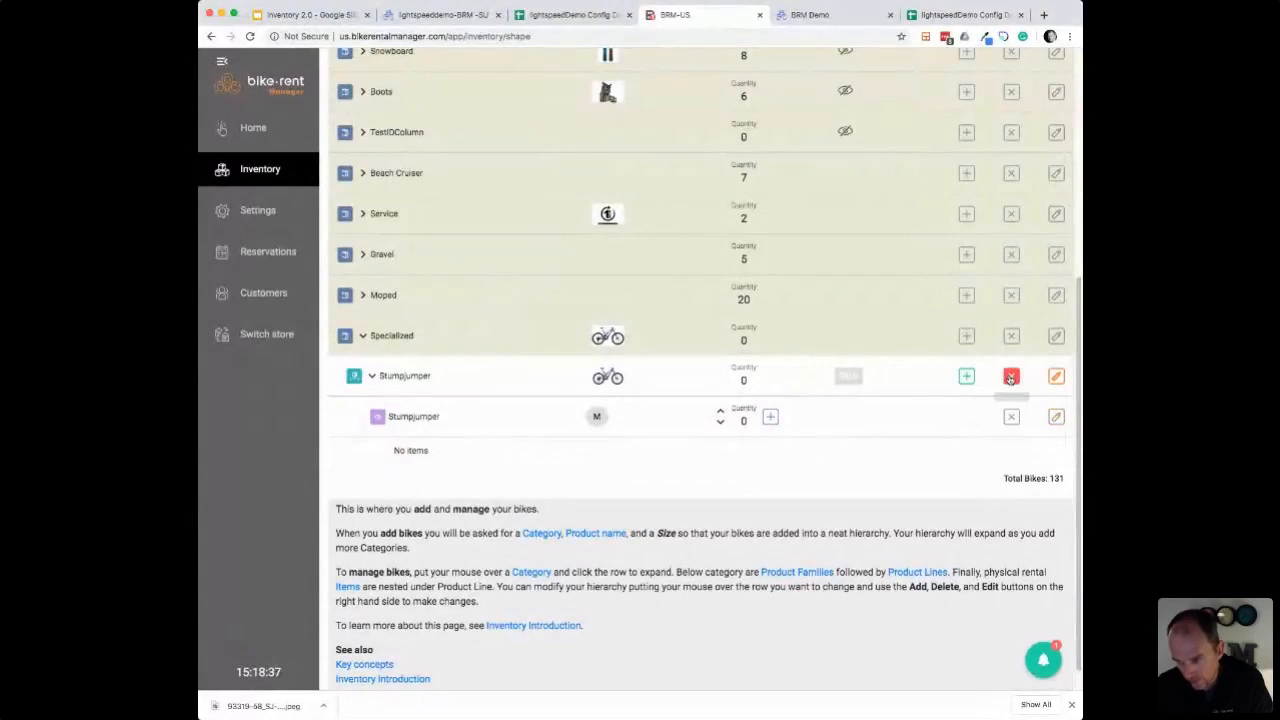
# Step: Try to delete the Stumpjumper product family, and delete its remaining size M product line
pyautogui.click(1011, 377)
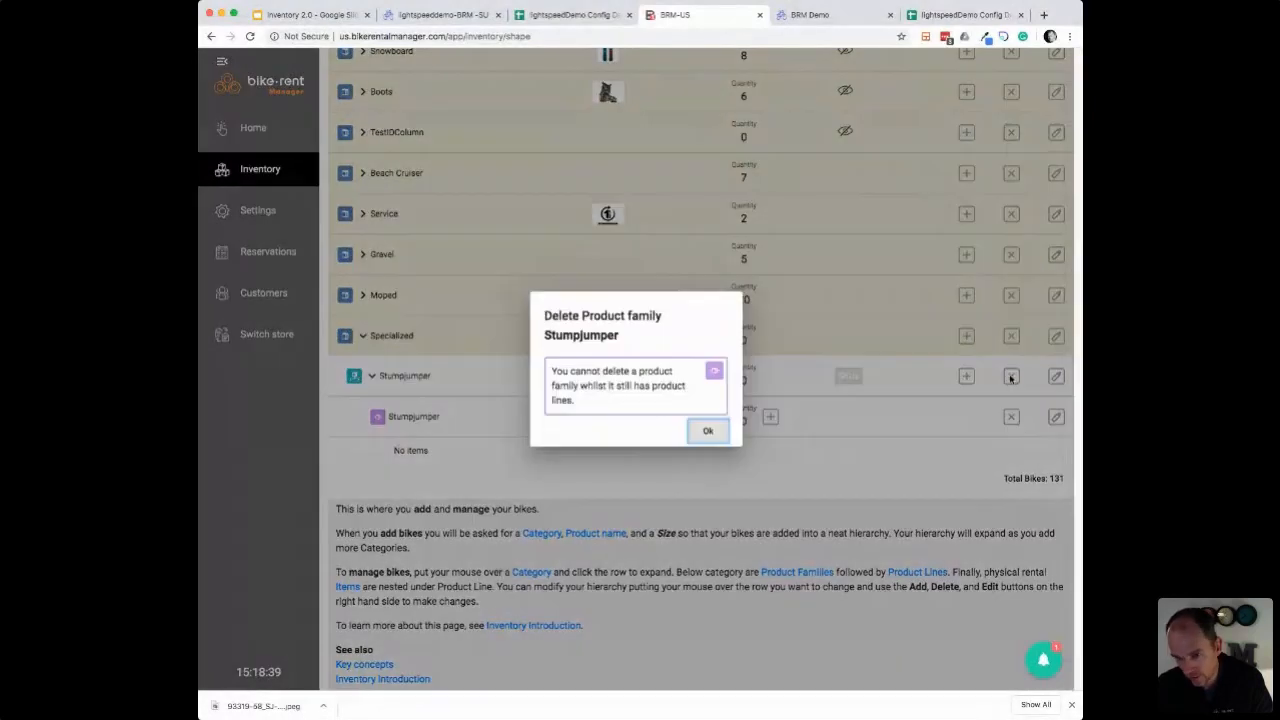
pyautogui.click(720, 432)
pyautogui.click(1011, 417)
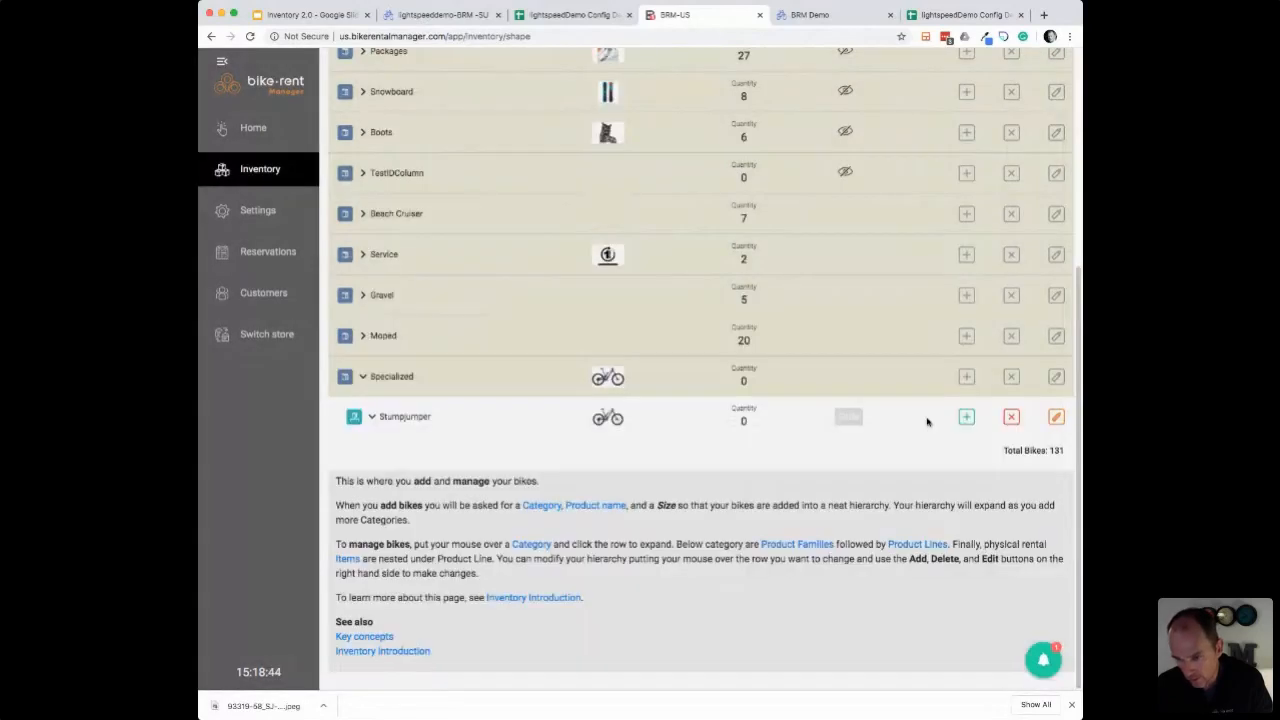
# Step: Delete the emptied Stumpjumper product family and the Specialized category
pyautogui.click(1011, 416)
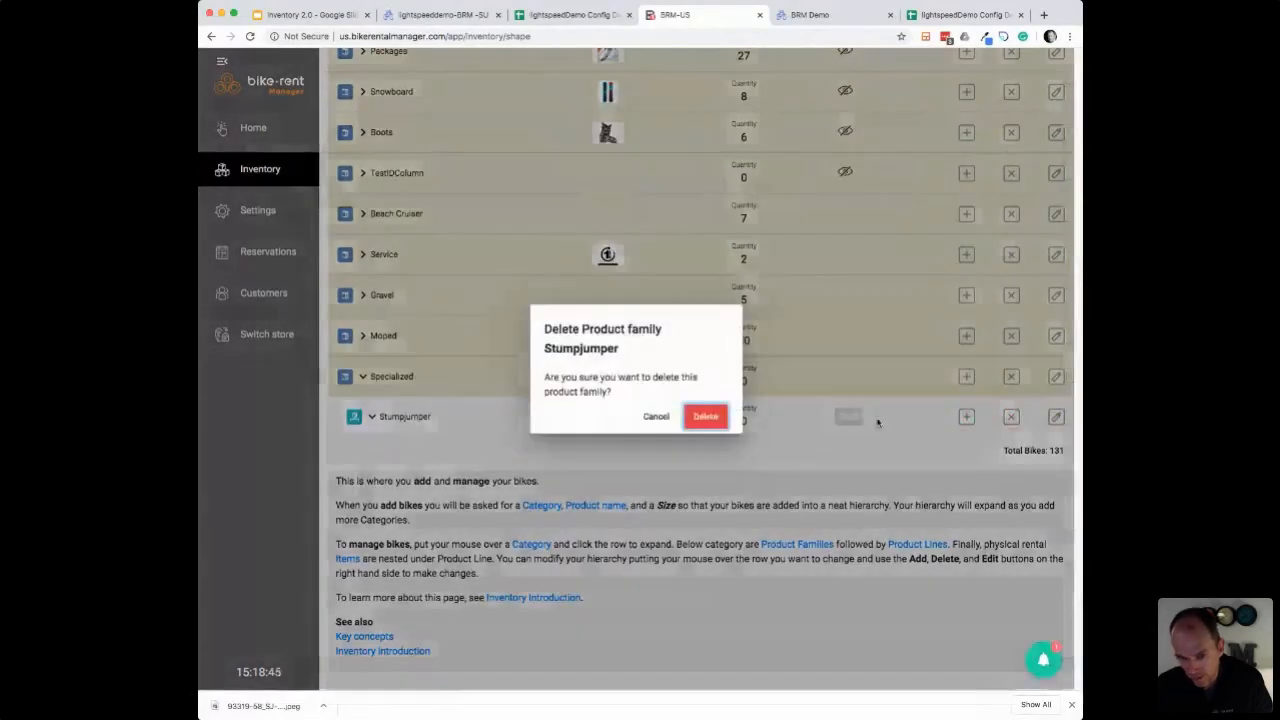
pyautogui.click(710, 418)
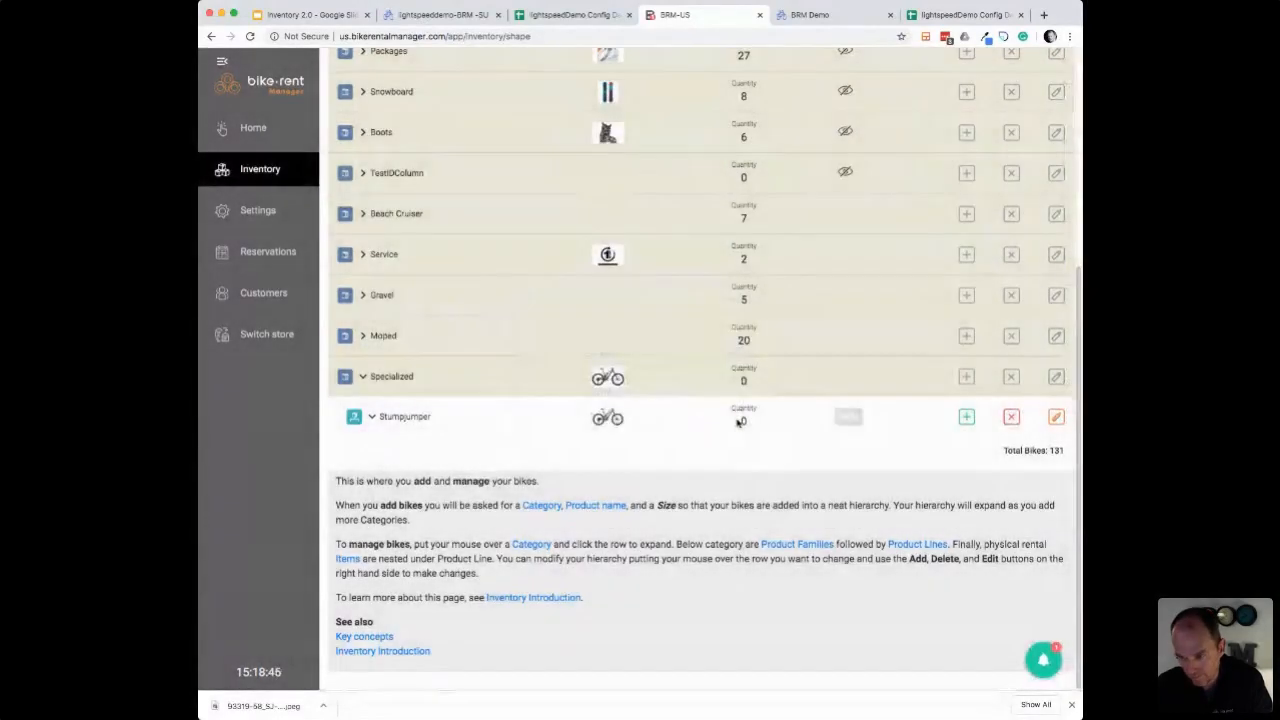
pyautogui.click(1008, 420)
pyautogui.click(705, 406)
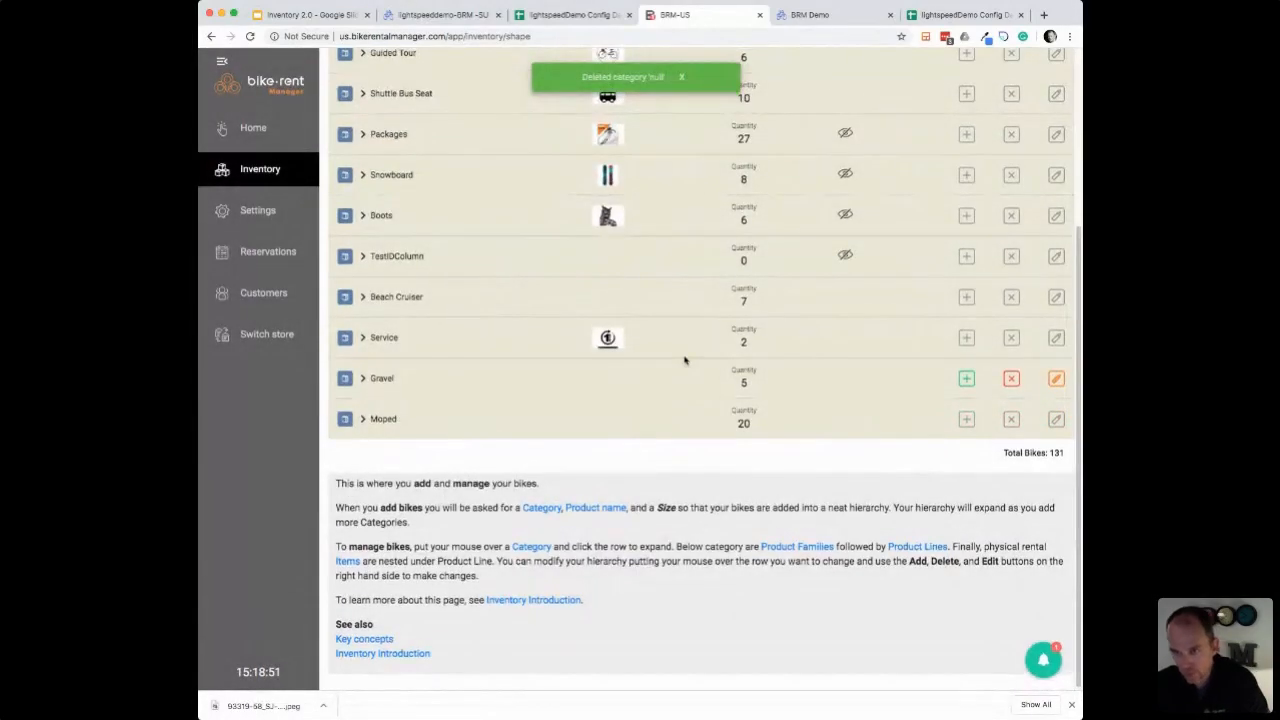
pyautogui.scroll(1, 697, 123)
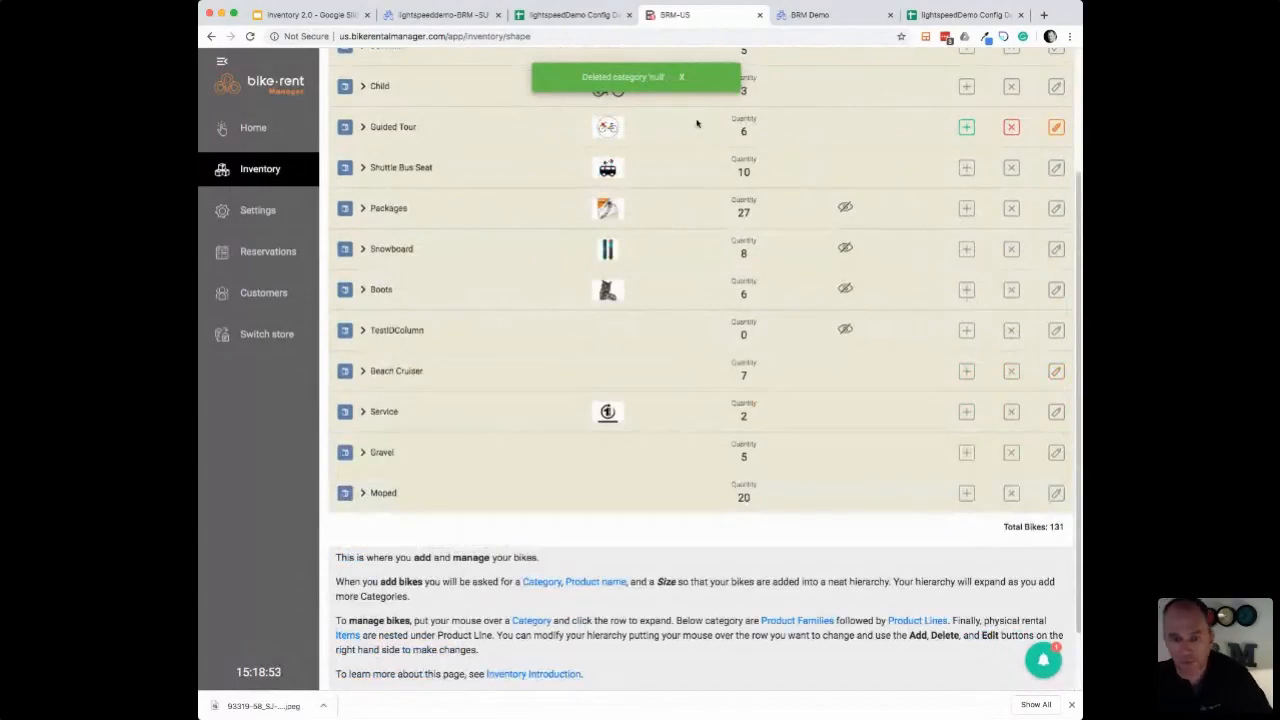
# Step: Review the quick-add row and the new product family entry under Boots, closing both without adding anything
pyautogui.scroll(1, 839, 245)
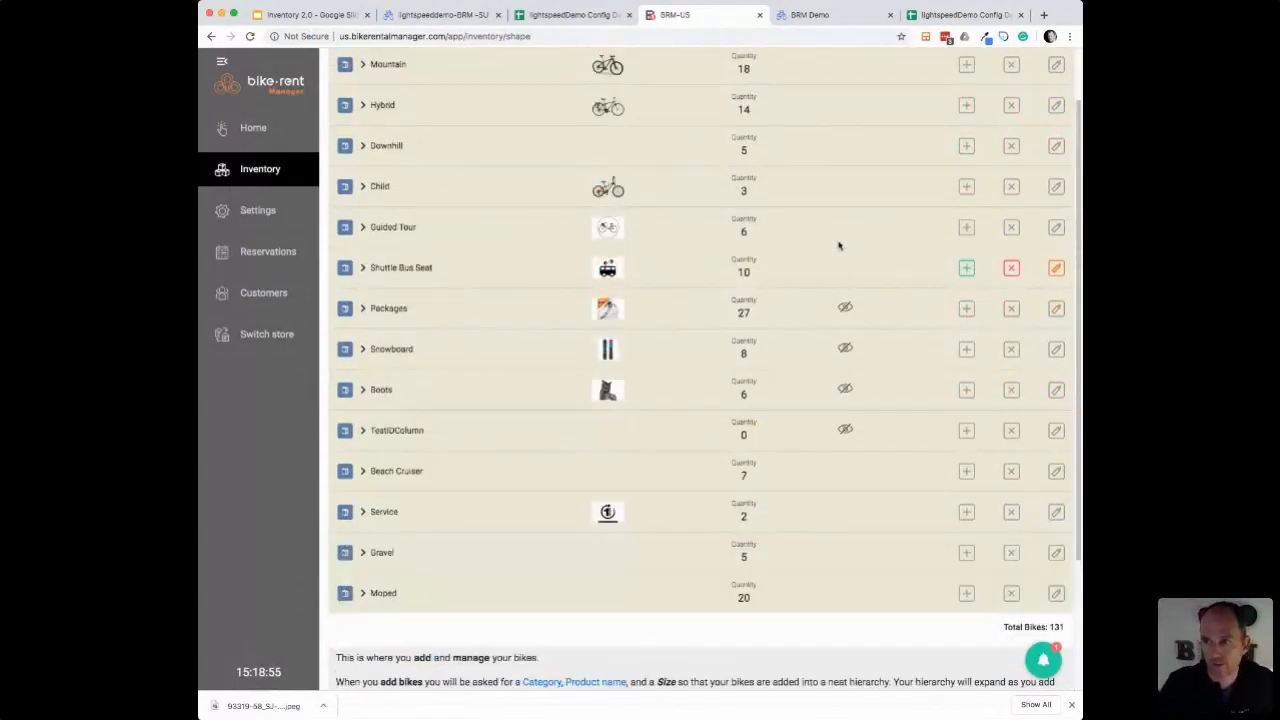
pyautogui.scroll(1, 1029, 157)
pyautogui.click(1045, 97)
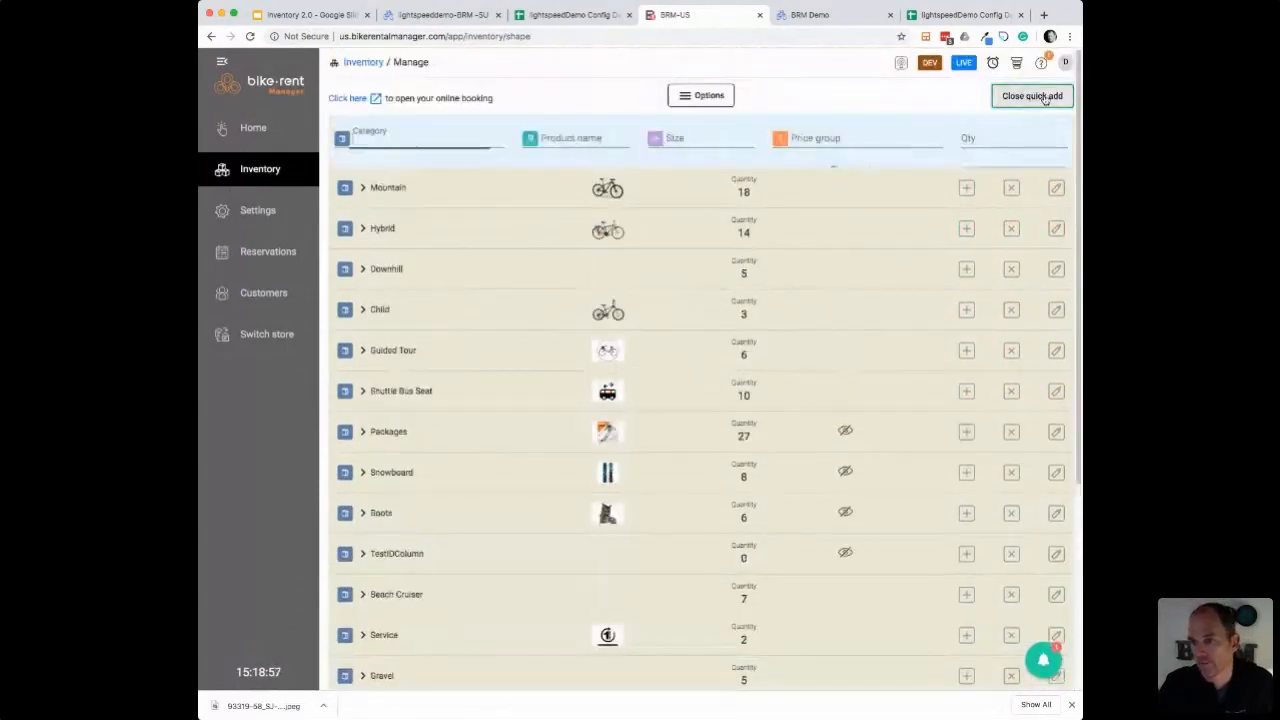
pyautogui.click(1045, 97)
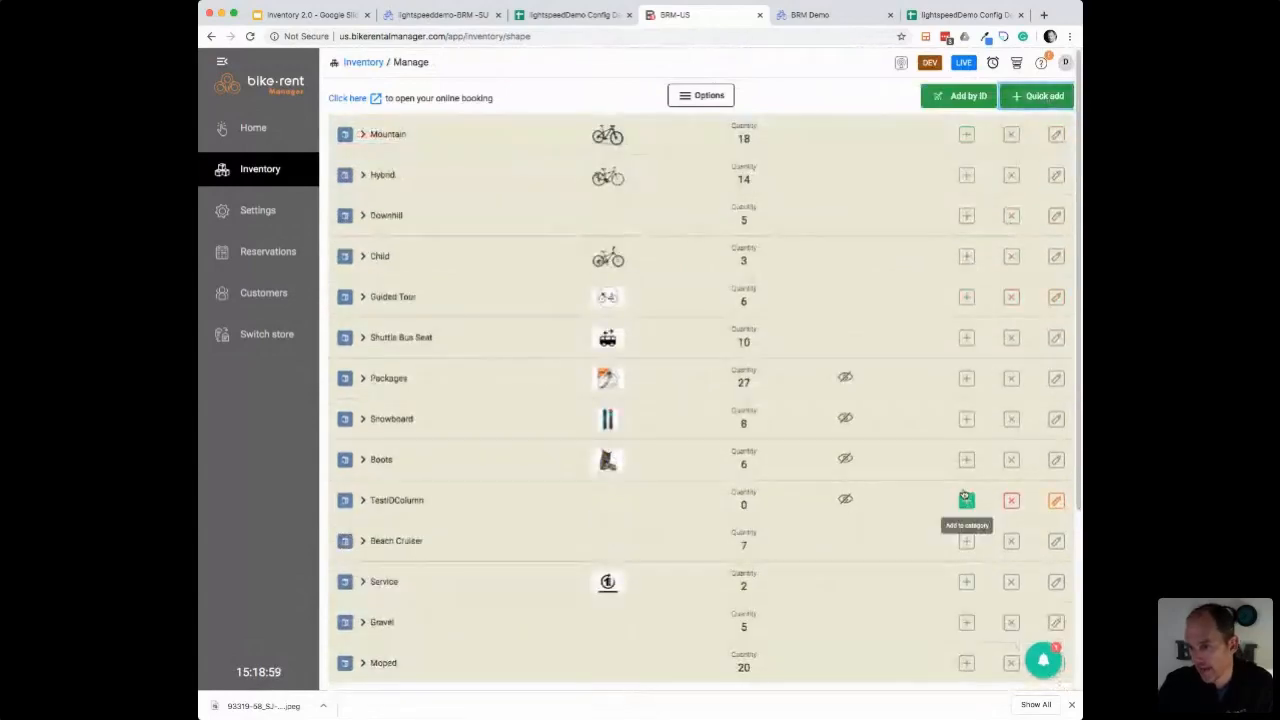
pyautogui.click(966, 459)
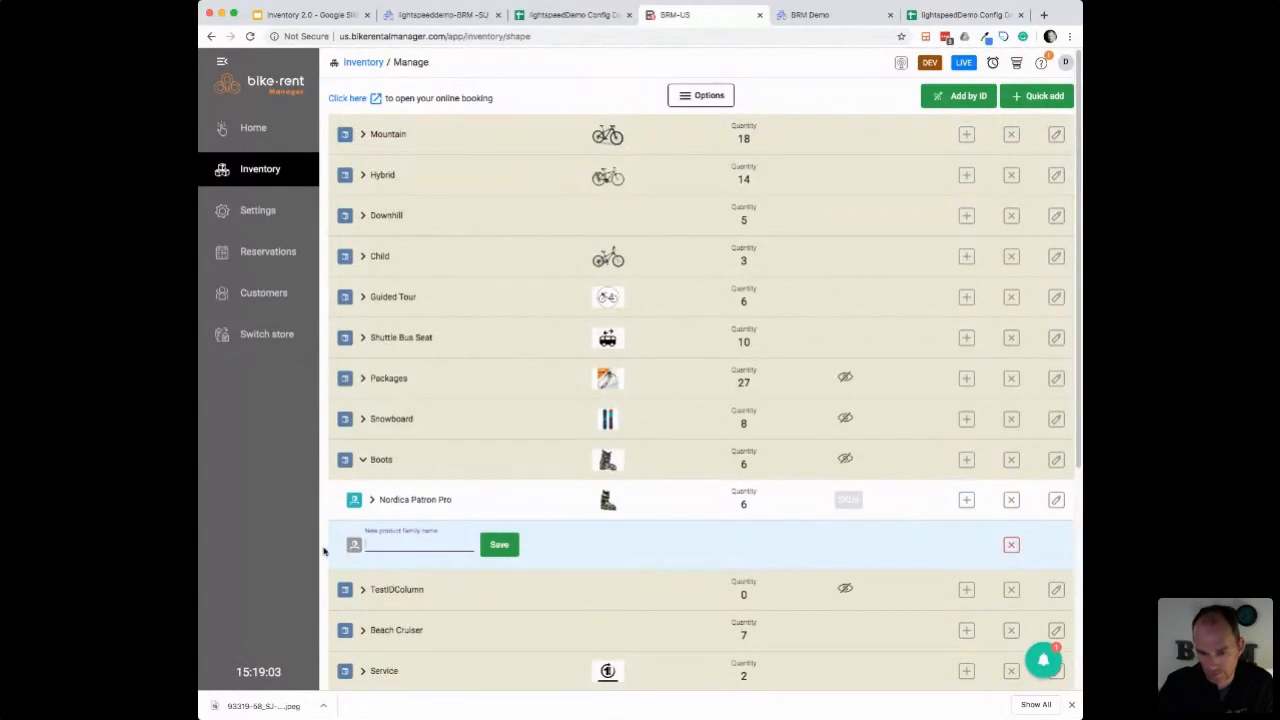
pyautogui.click(1010, 544)
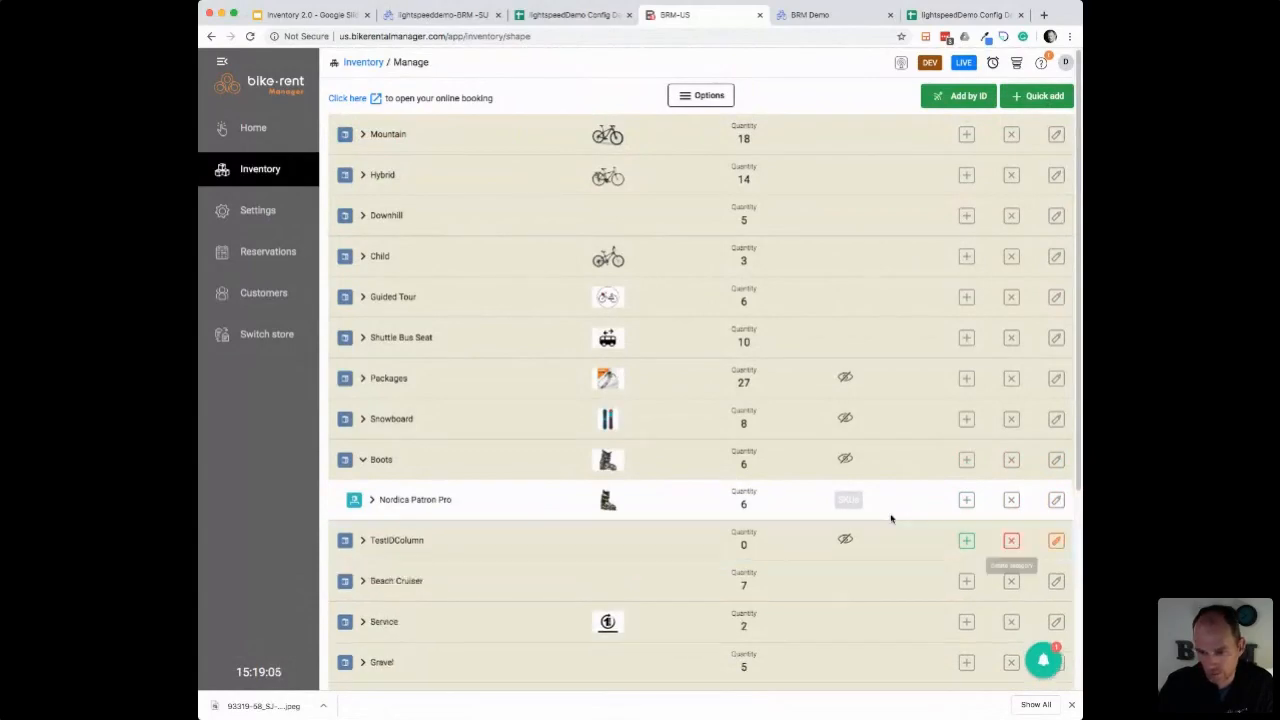
# Step: View the Mountain category's edit page, and open the Mtn product family under Mountain for editing
pyautogui.click(1056, 132)
pyautogui.click(412, 63)
pyautogui.click(362, 133)
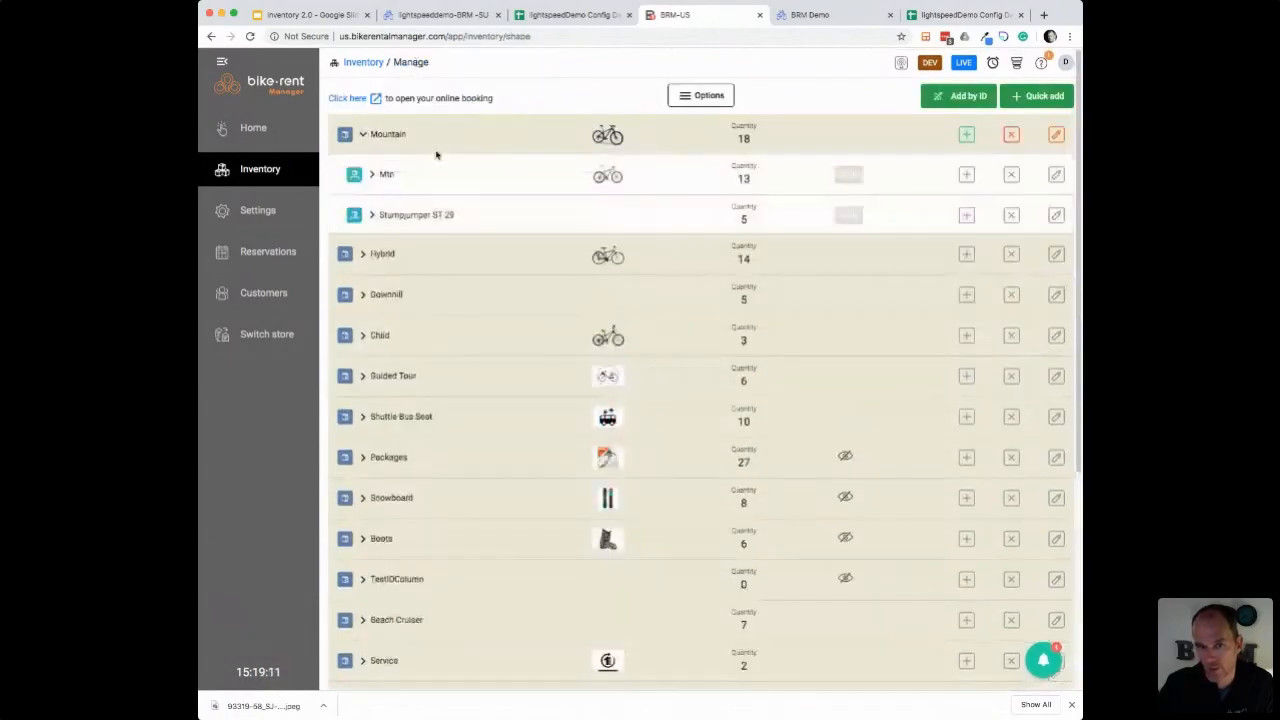
pyautogui.click(1057, 176)
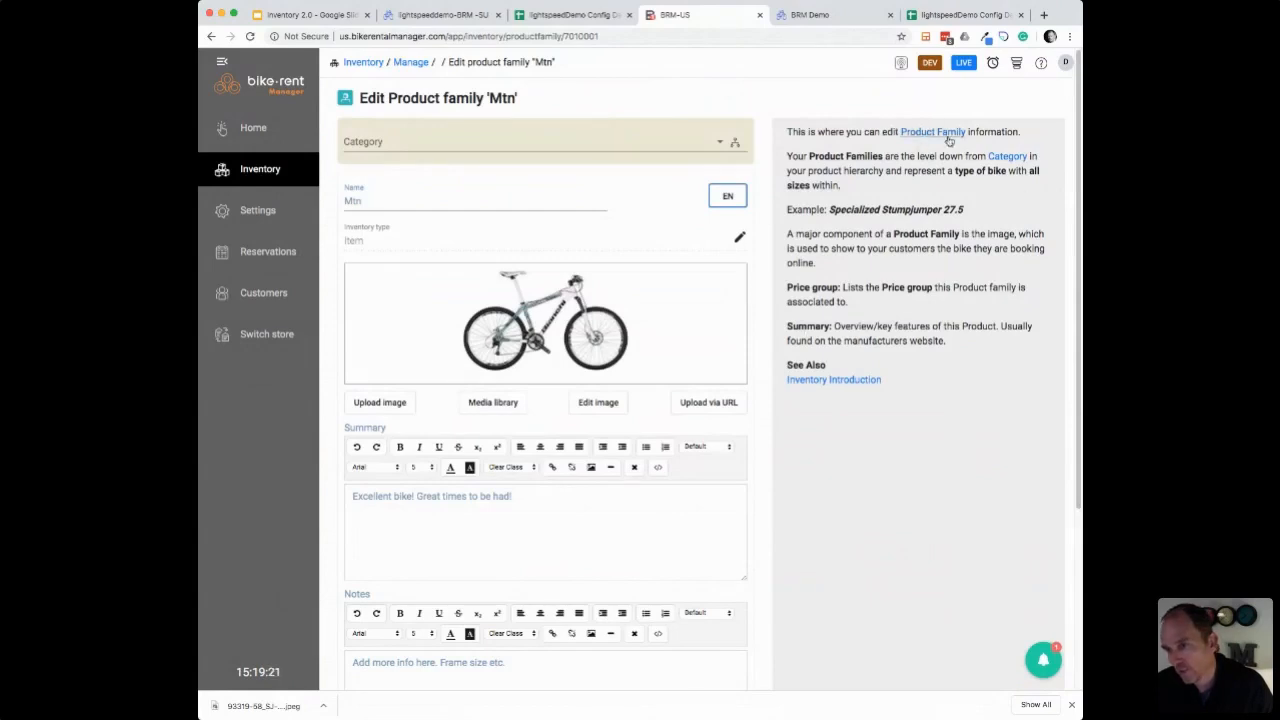
# Step: Read through the Inventory Introduction help article and return to the Mtn product family page
pyautogui.click(847, 380)
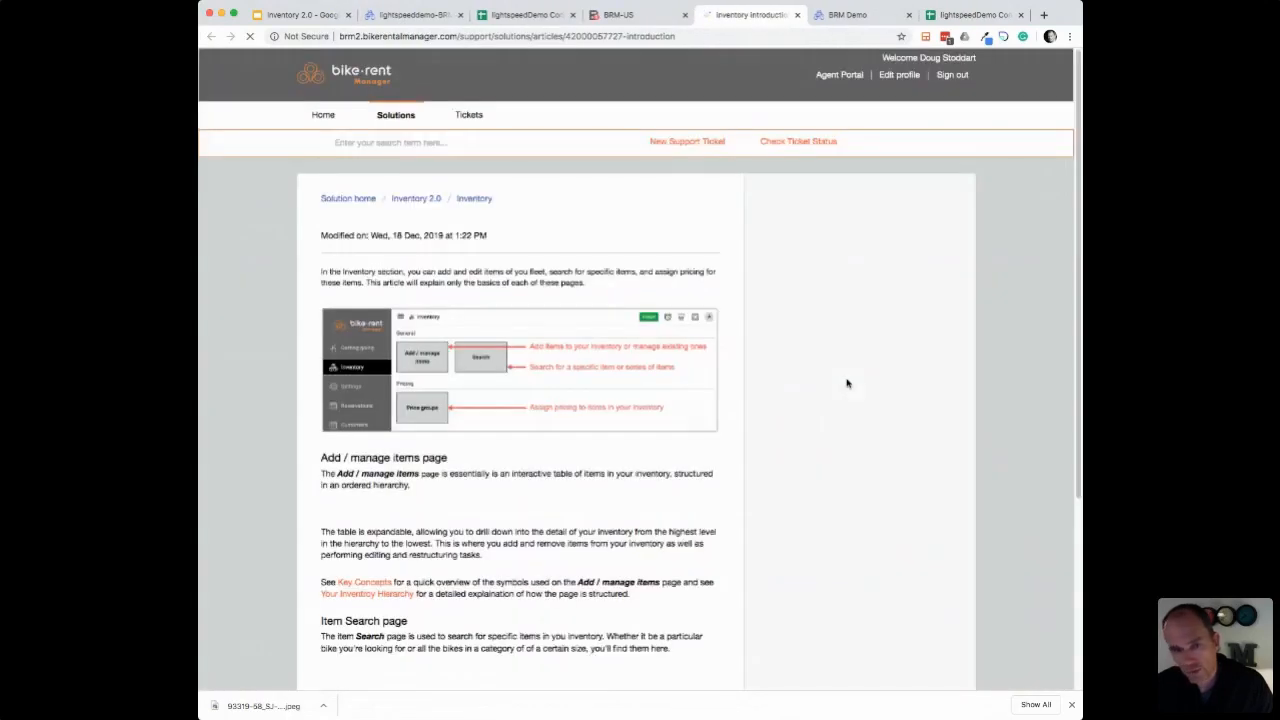
pyautogui.scroll(-5, 622, 350)
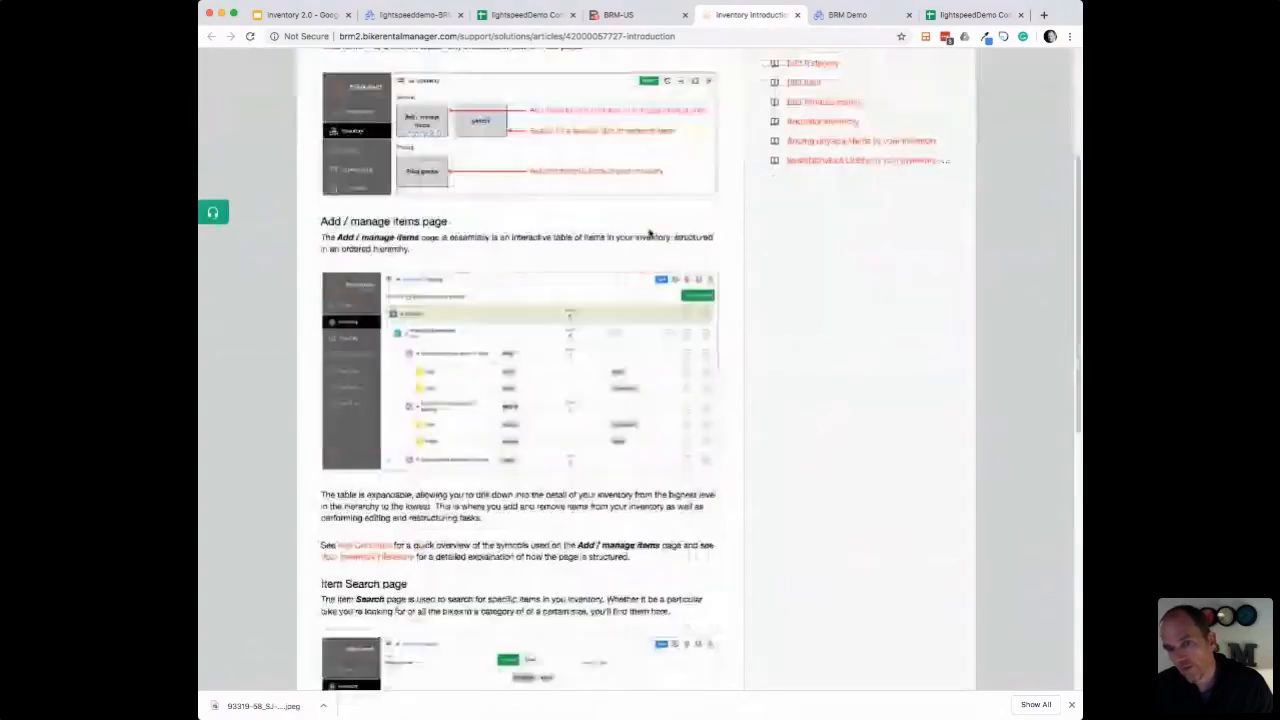
pyautogui.scroll(-9, 642, 318)
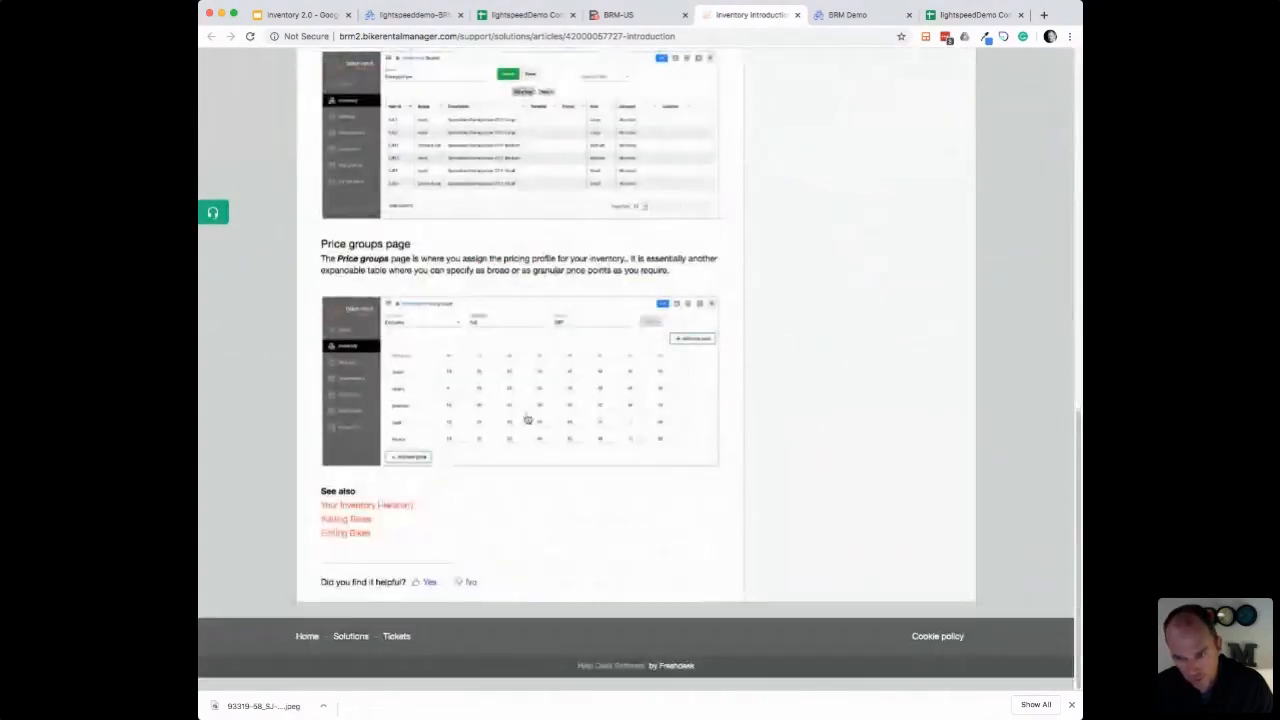
pyautogui.scroll(2, 611, 400)
pyautogui.scroll(15, 611, 400)
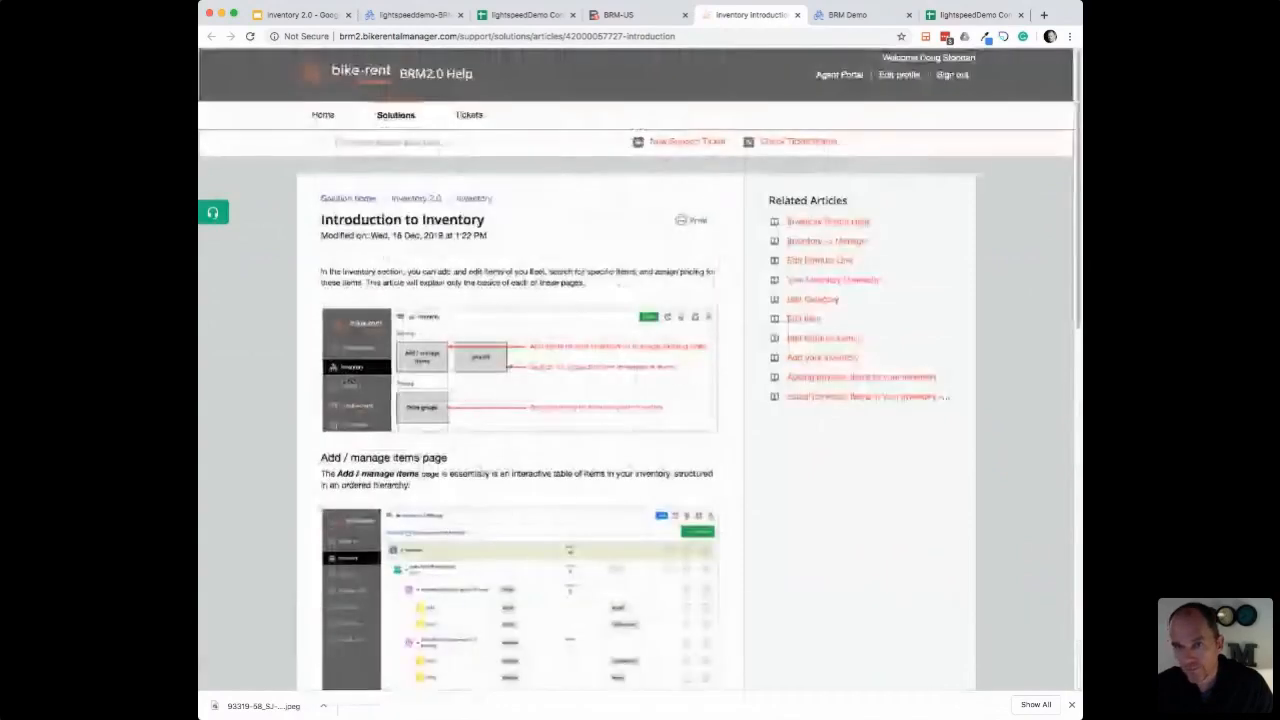
pyautogui.click(622, 15)
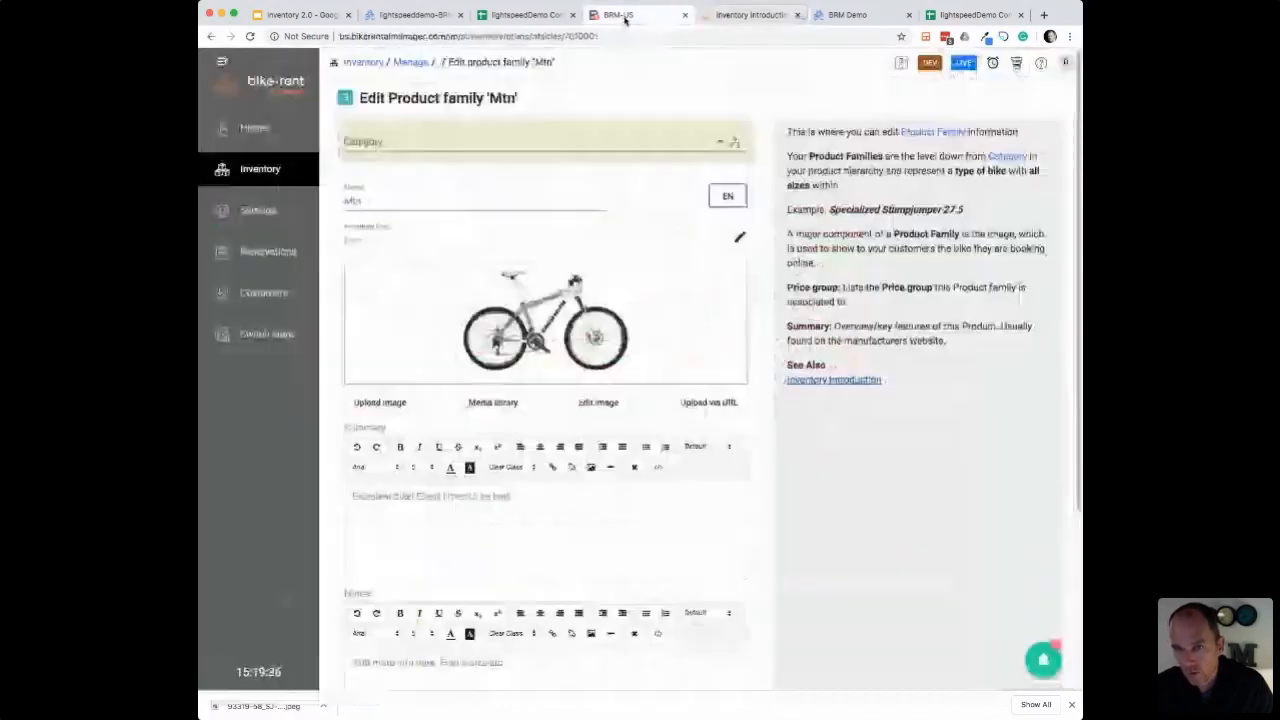
# Step: Collapse the Mountain category in the inventory list and return to the Inventory overview
pyautogui.click(409, 63)
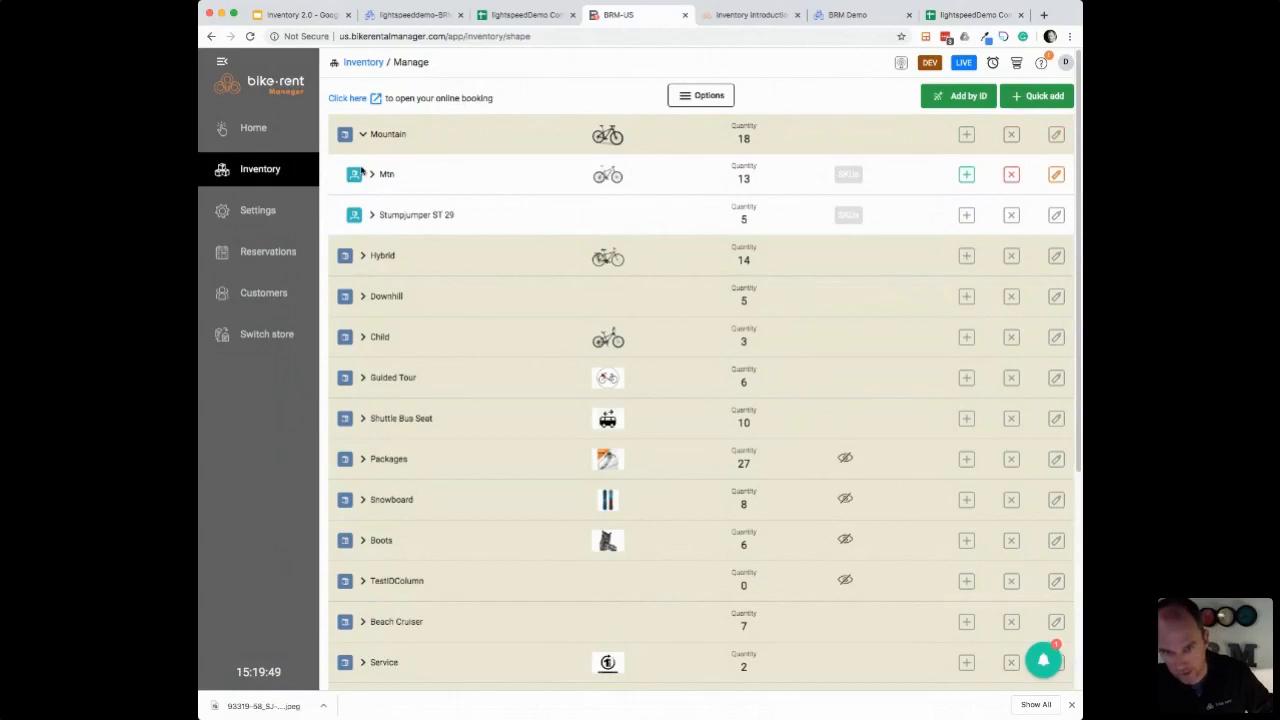
pyautogui.click(364, 134)
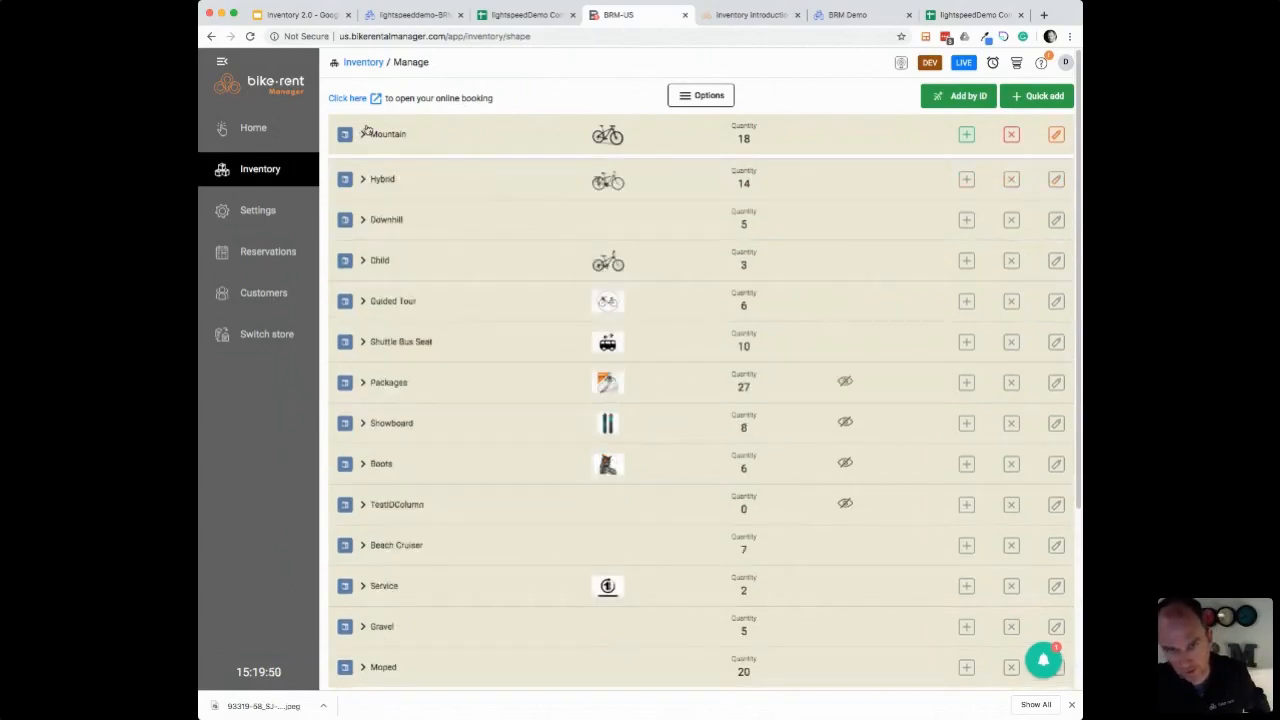
pyautogui.click(361, 62)
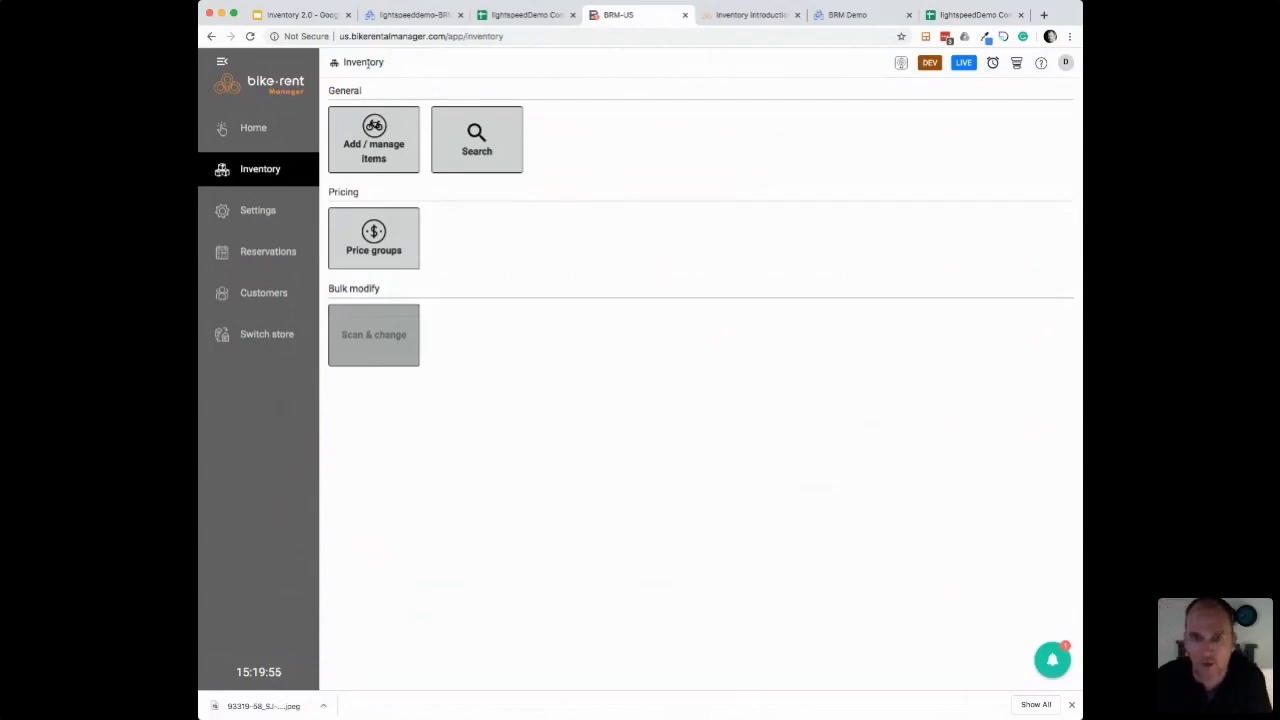
# Step: Search the inventory items for item ID M11
pyautogui.click(512, 157)
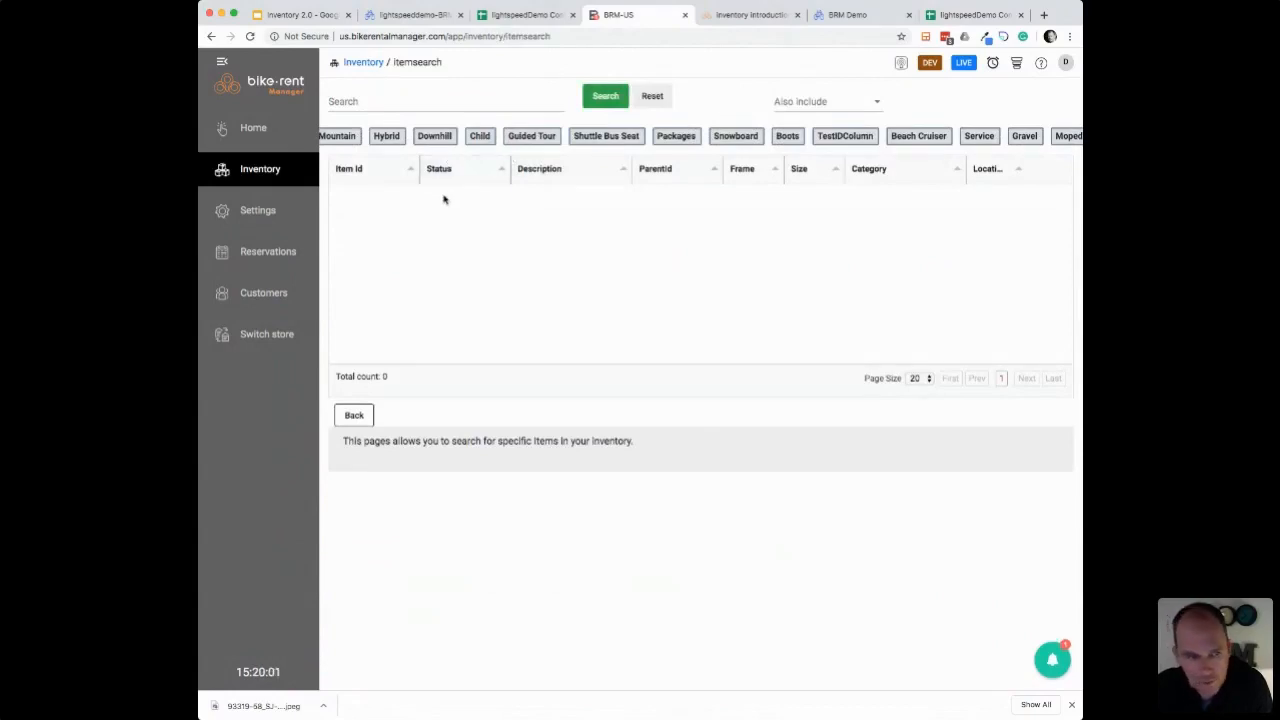
pyautogui.click(391, 102)
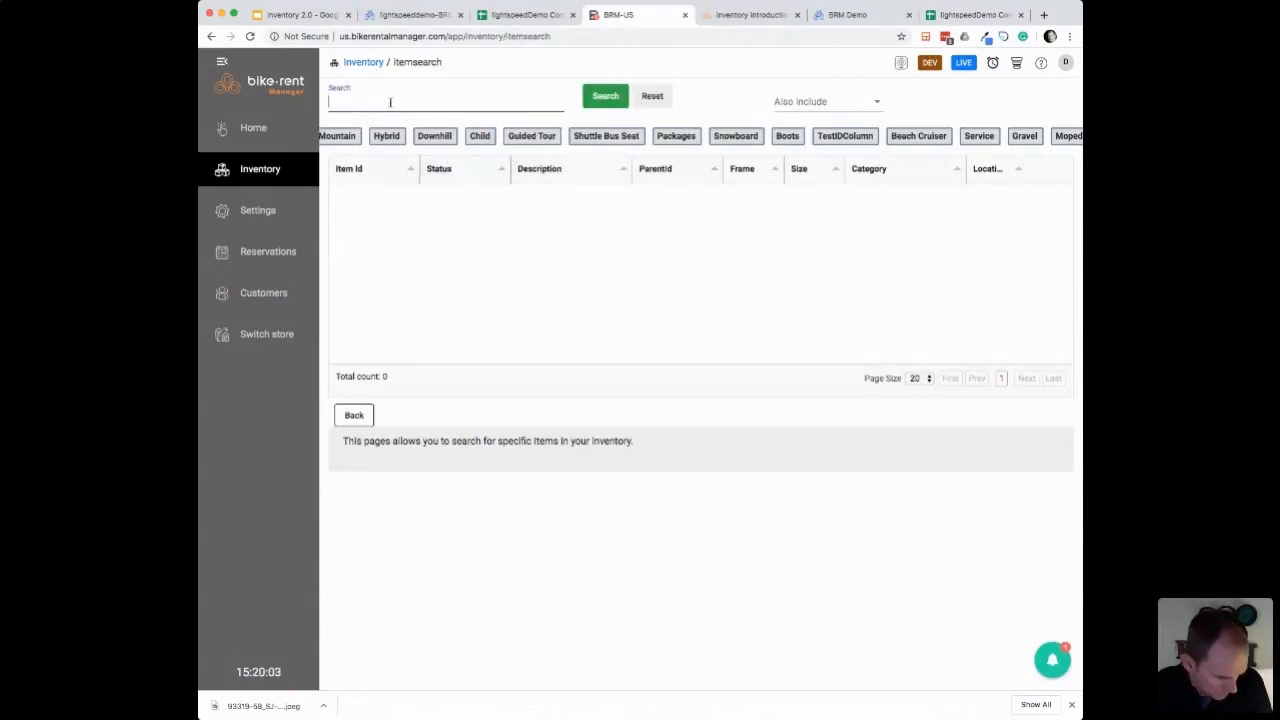
pyautogui.write('M11')
pyautogui.press('Return')
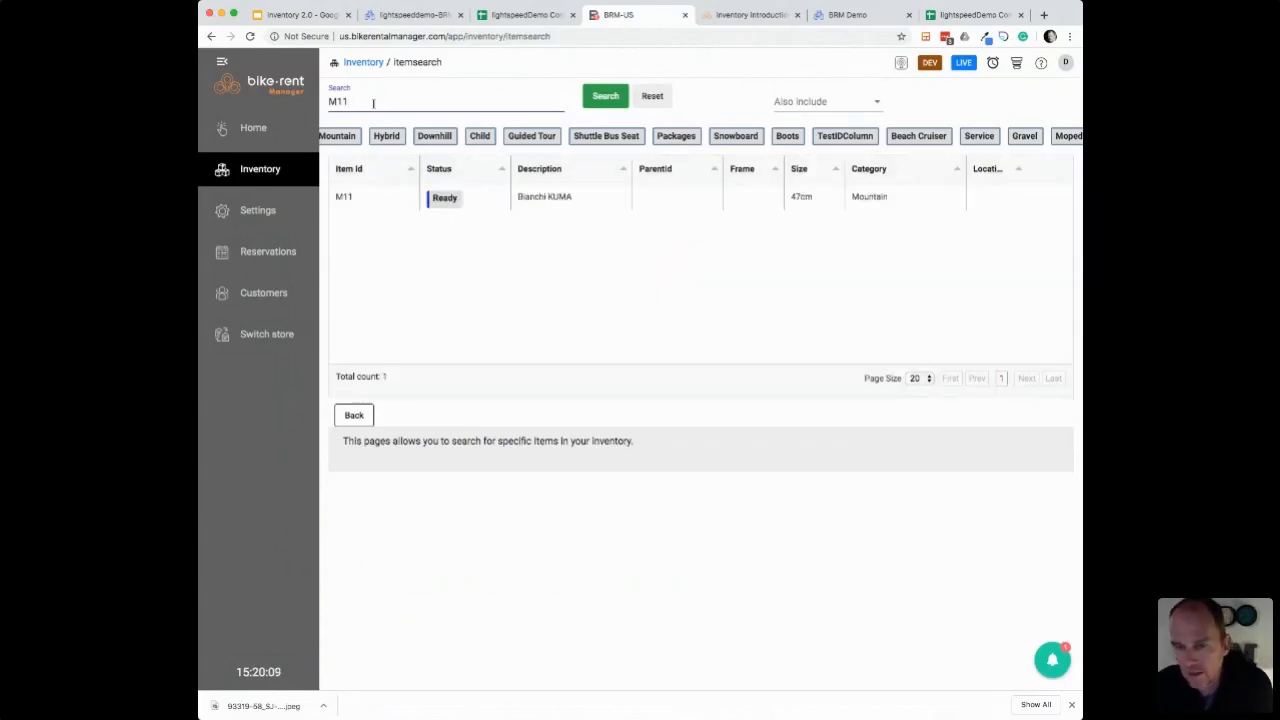
# Step: Open item M11 from the search results and review its detail fields down to the status
pyautogui.click(580, 203)
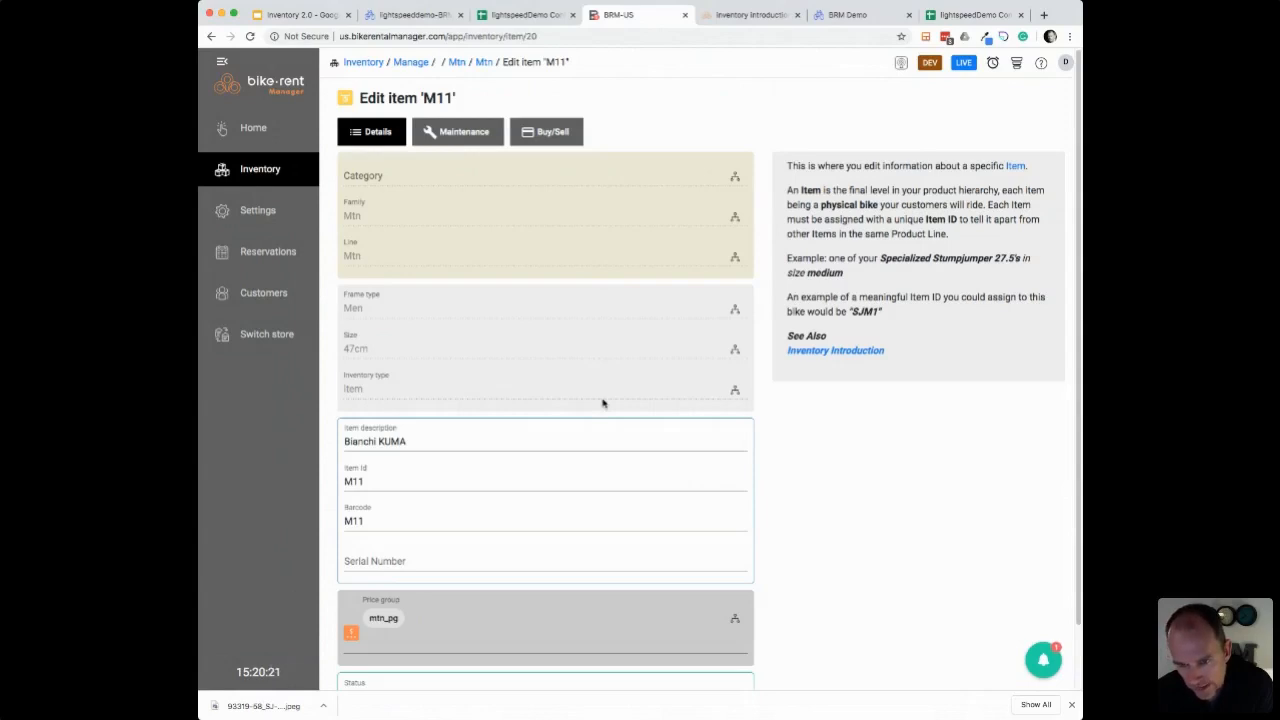
pyautogui.scroll(-1, 589, 443)
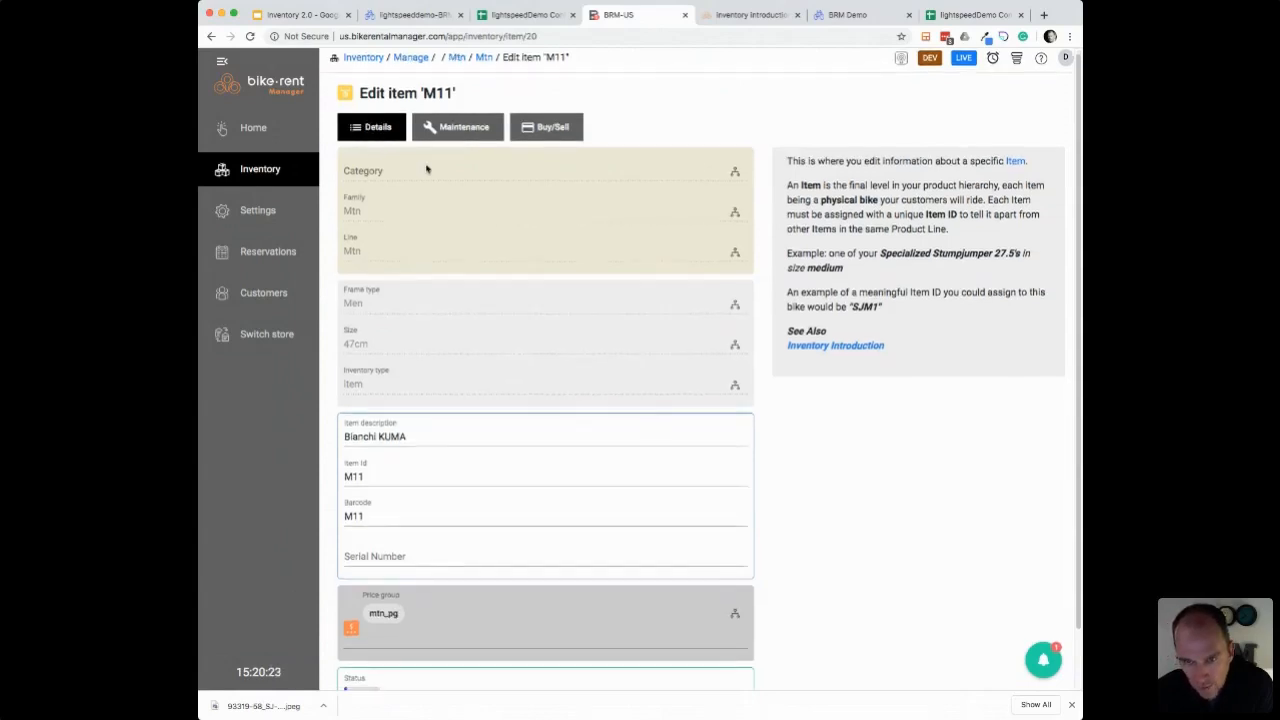
pyautogui.scroll(-2, 492, 439)
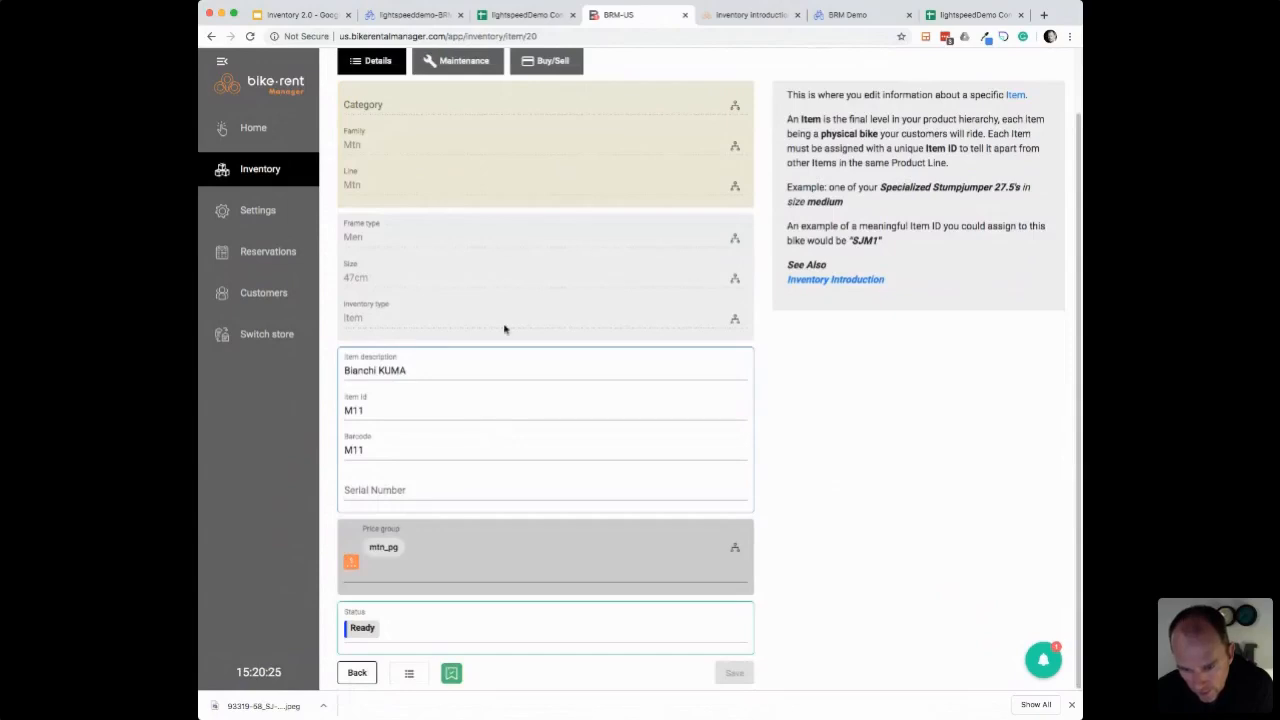
# Step: View the reservations for item M11, examine the listed reservation's details, and return to the item
pyautogui.click(452, 674)
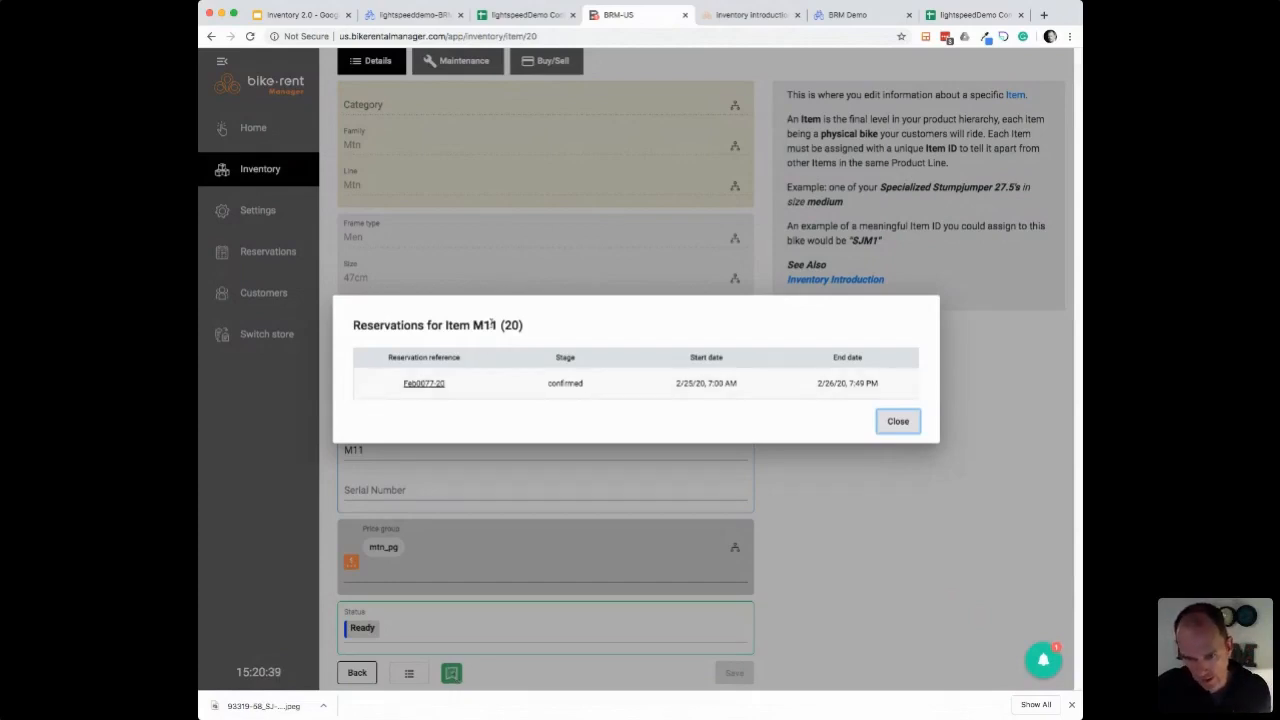
pyautogui.click(424, 383)
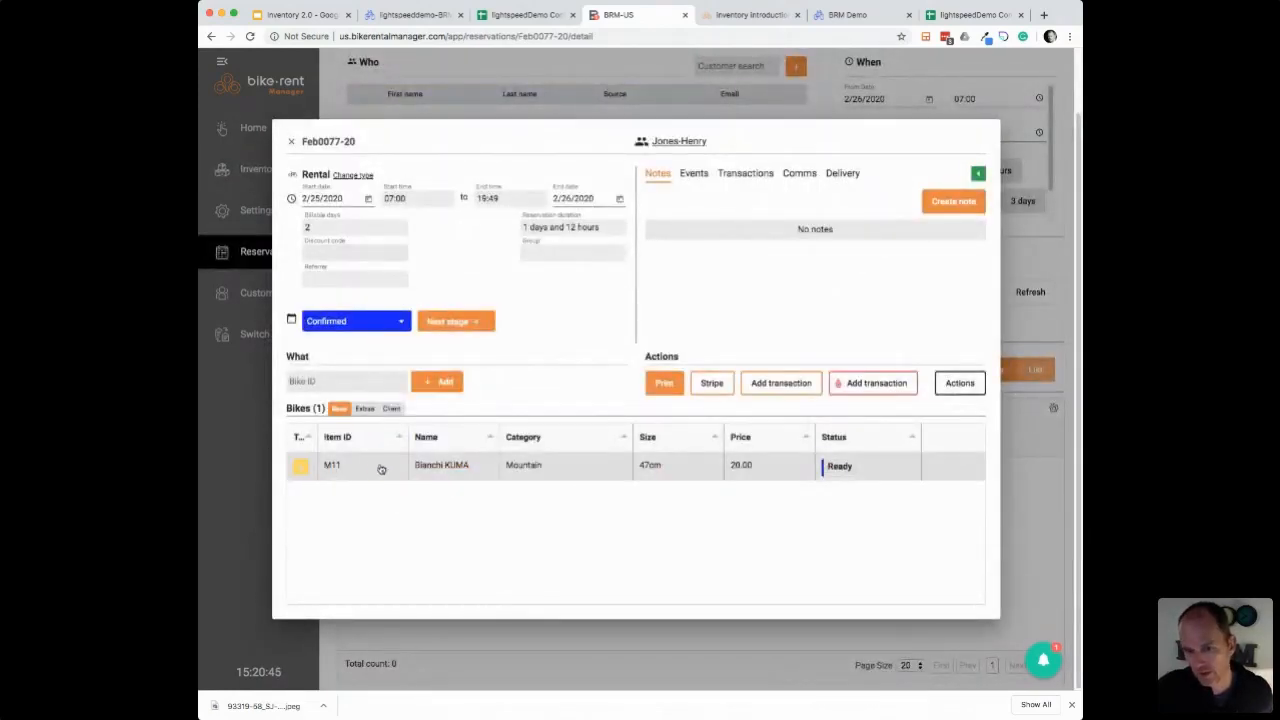
pyautogui.click(288, 141)
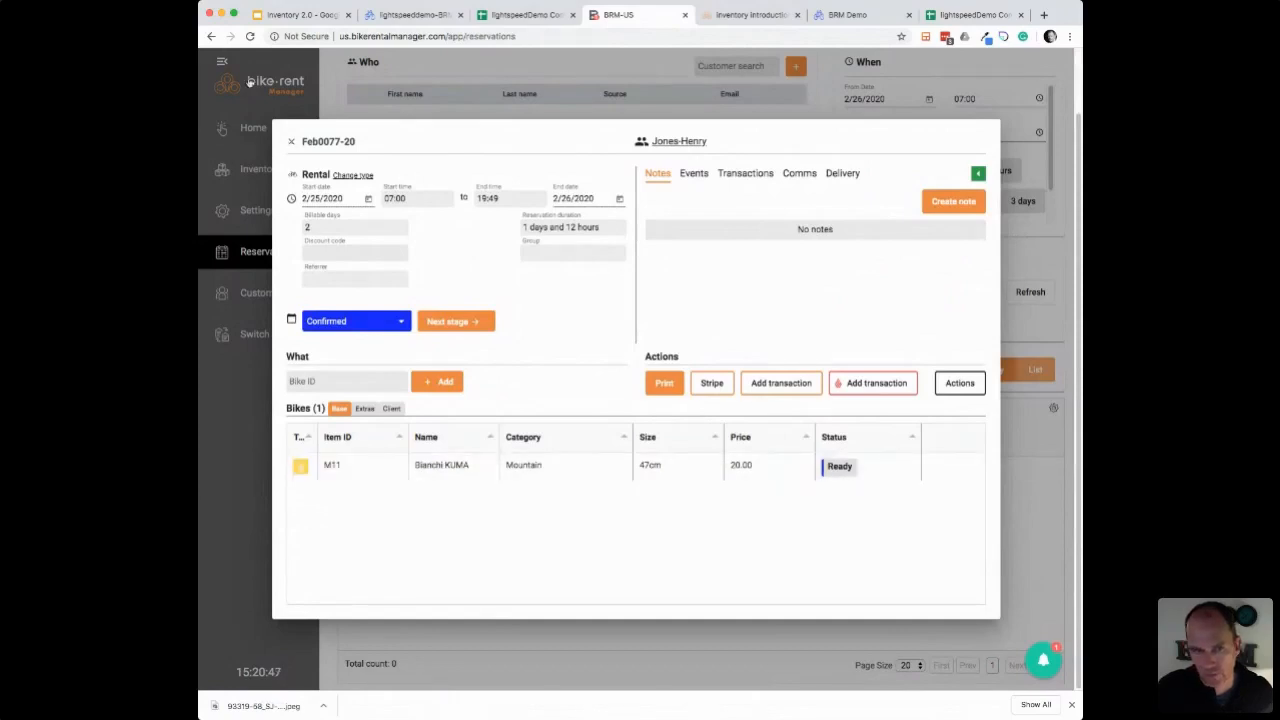
pyautogui.click(210, 36)
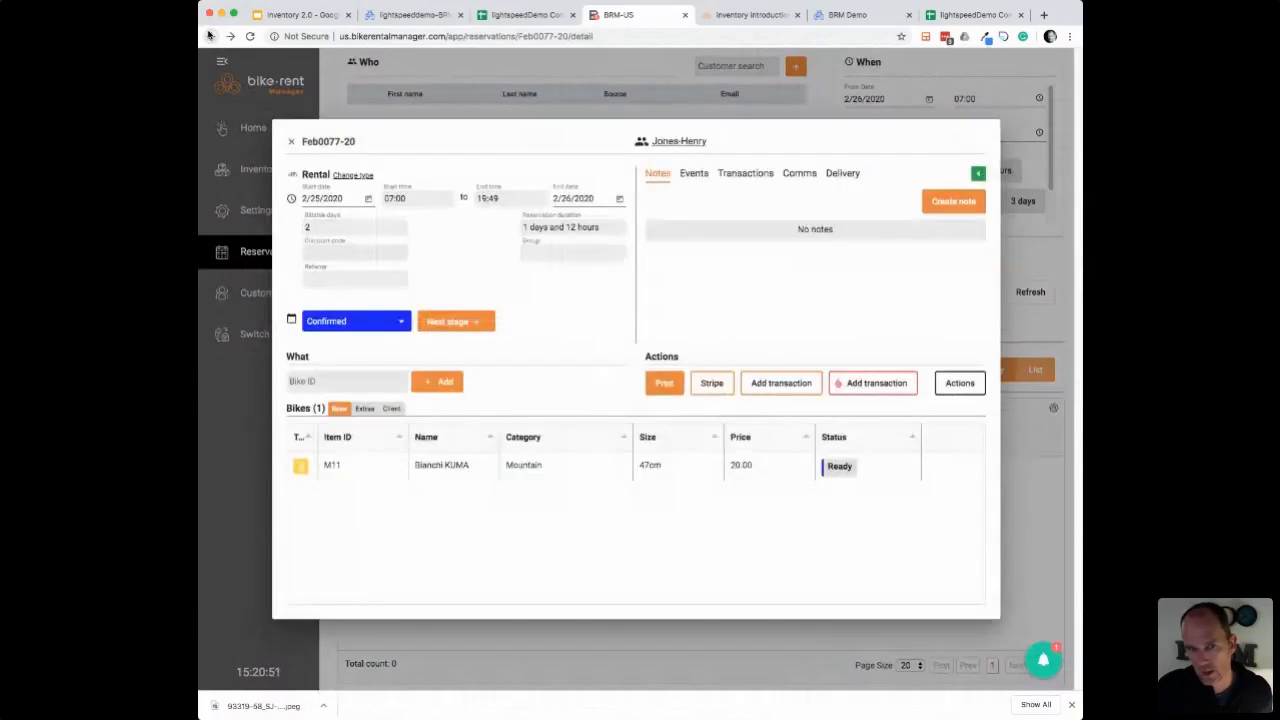
pyautogui.click(210, 36)
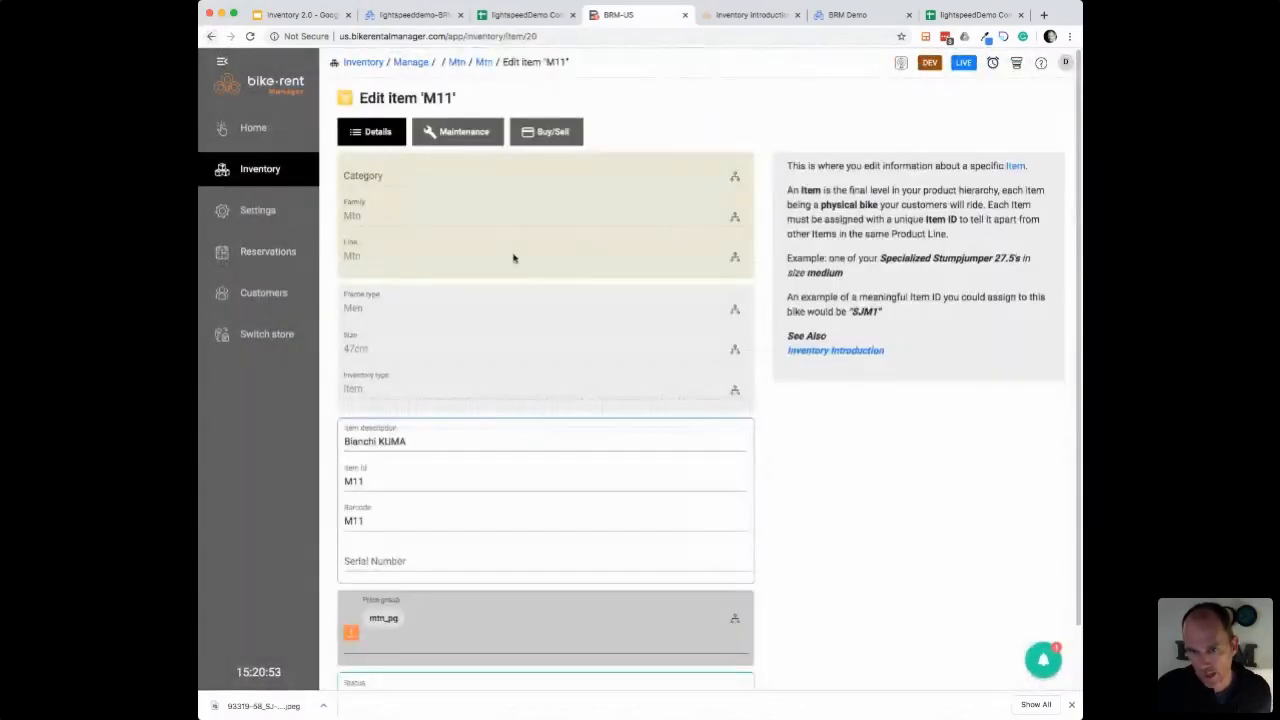
# Step: Review the event history of item M11 and close it
pyautogui.scroll(-2, 574, 491)
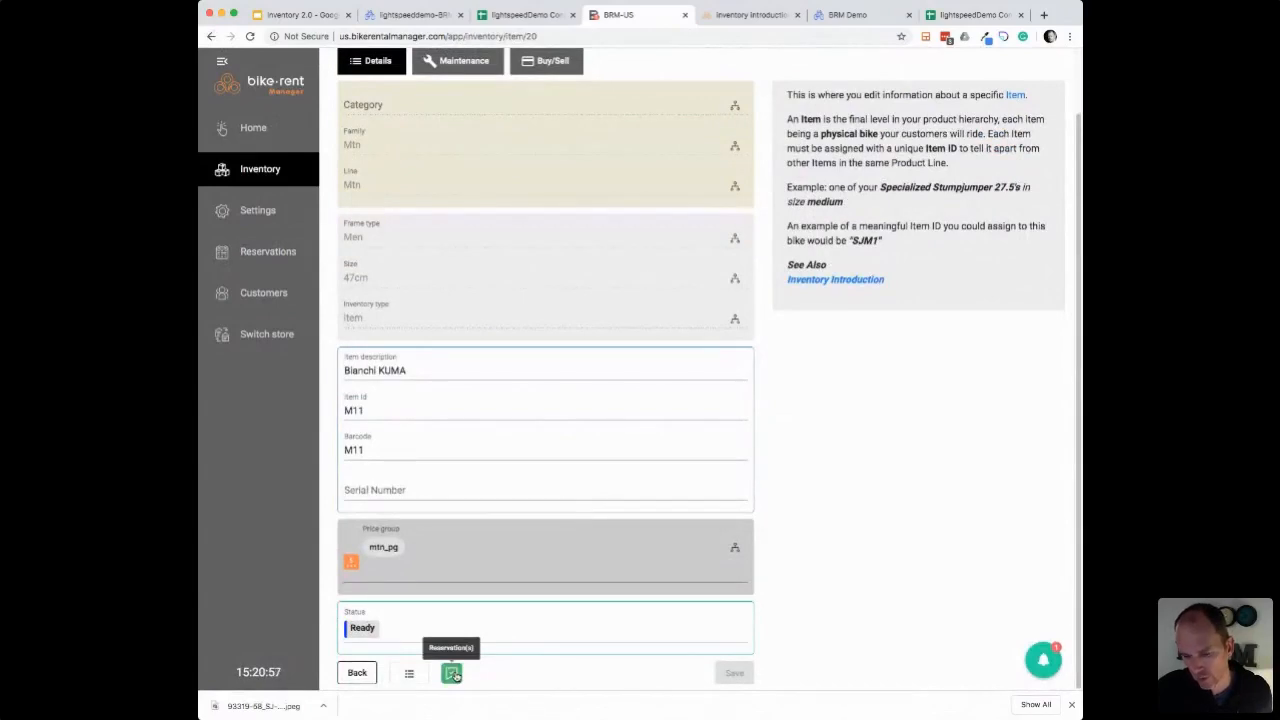
pyautogui.click(409, 673)
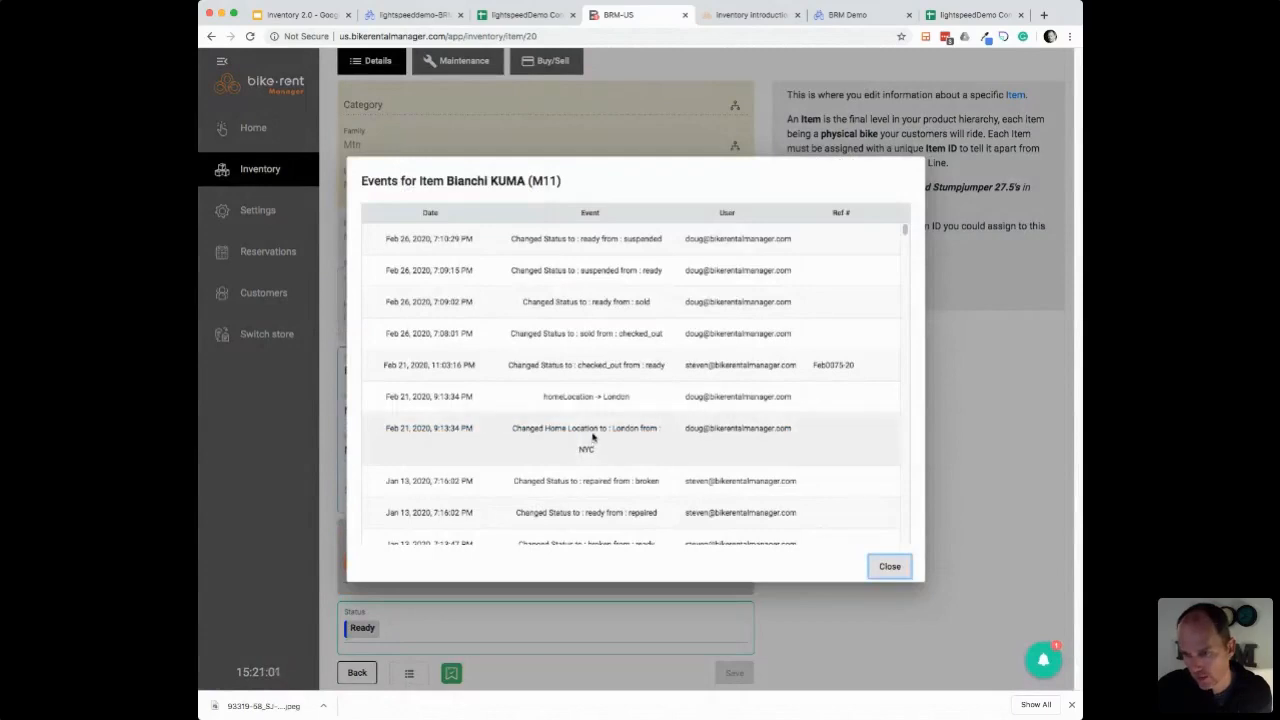
pyautogui.scroll(-3, 594, 437)
pyautogui.moveTo(905, 243); pyautogui.dragTo(914, 185)
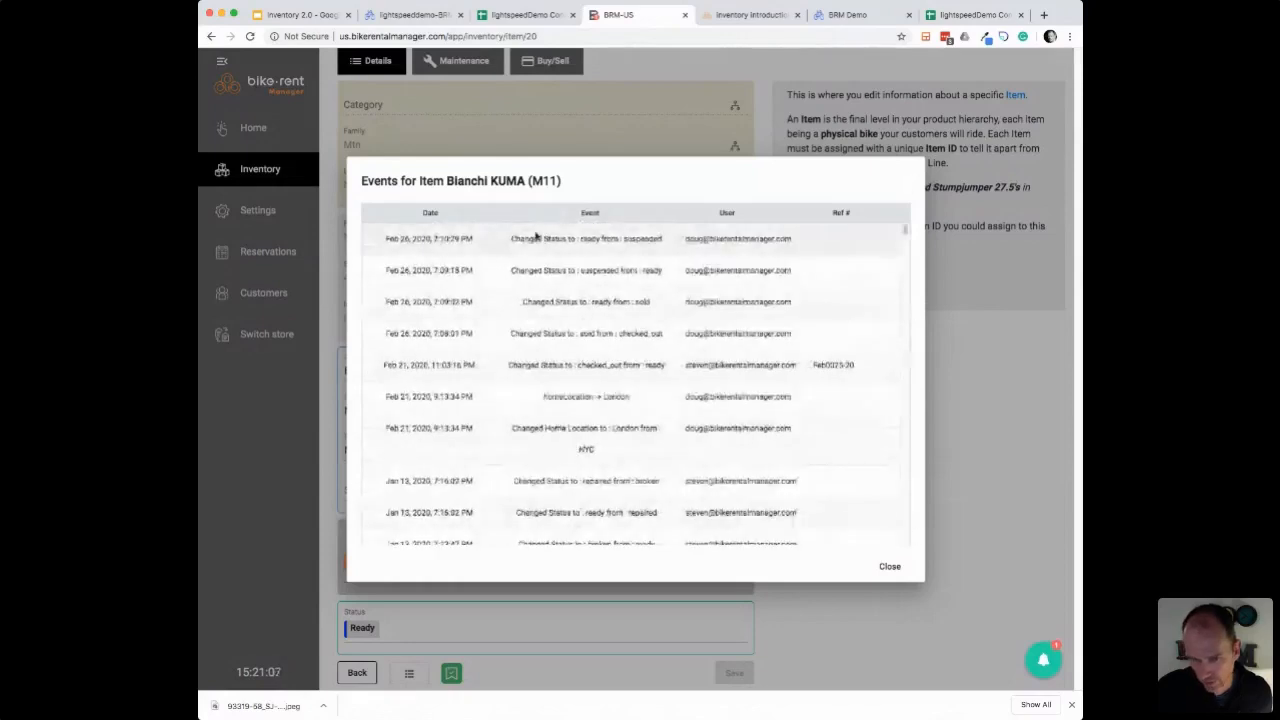
pyautogui.click(889, 566)
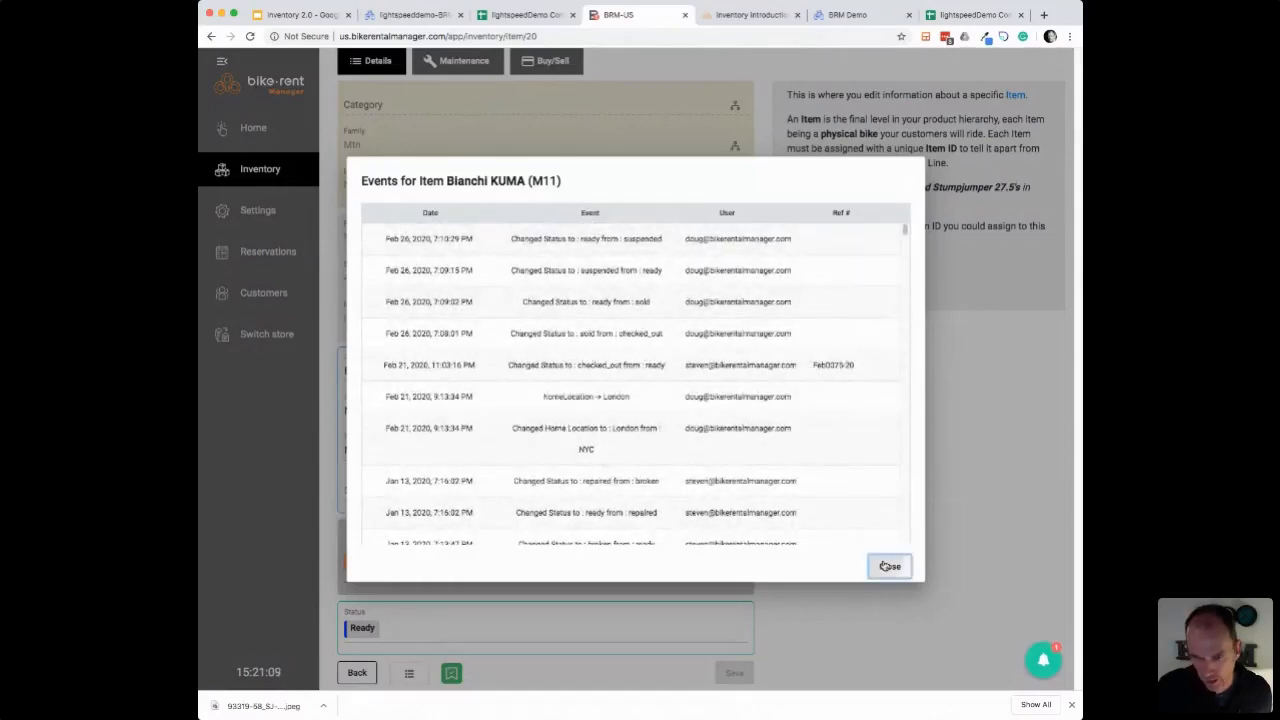
pyautogui.scroll(2, 569, 260)
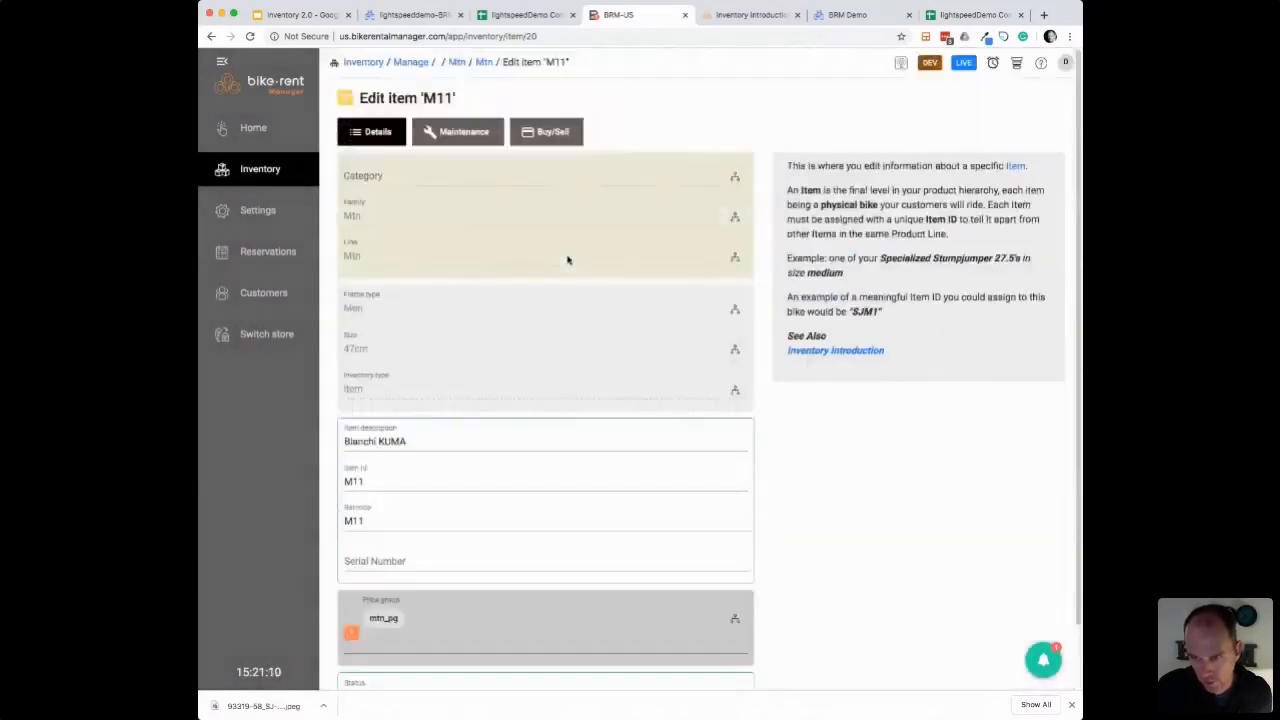
# Step: Start a new service entry in item M11's maintenance section with the service note "fitted new inner tube"
pyautogui.click(466, 131)
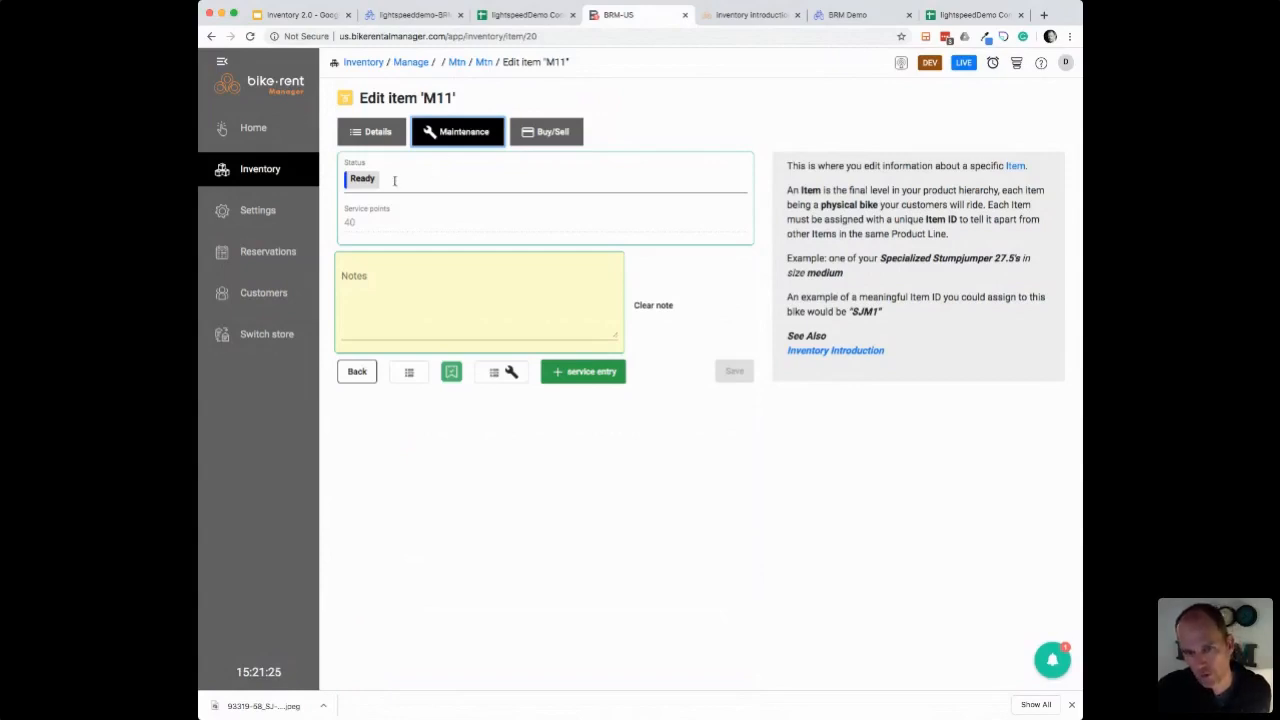
pyautogui.click(407, 284)
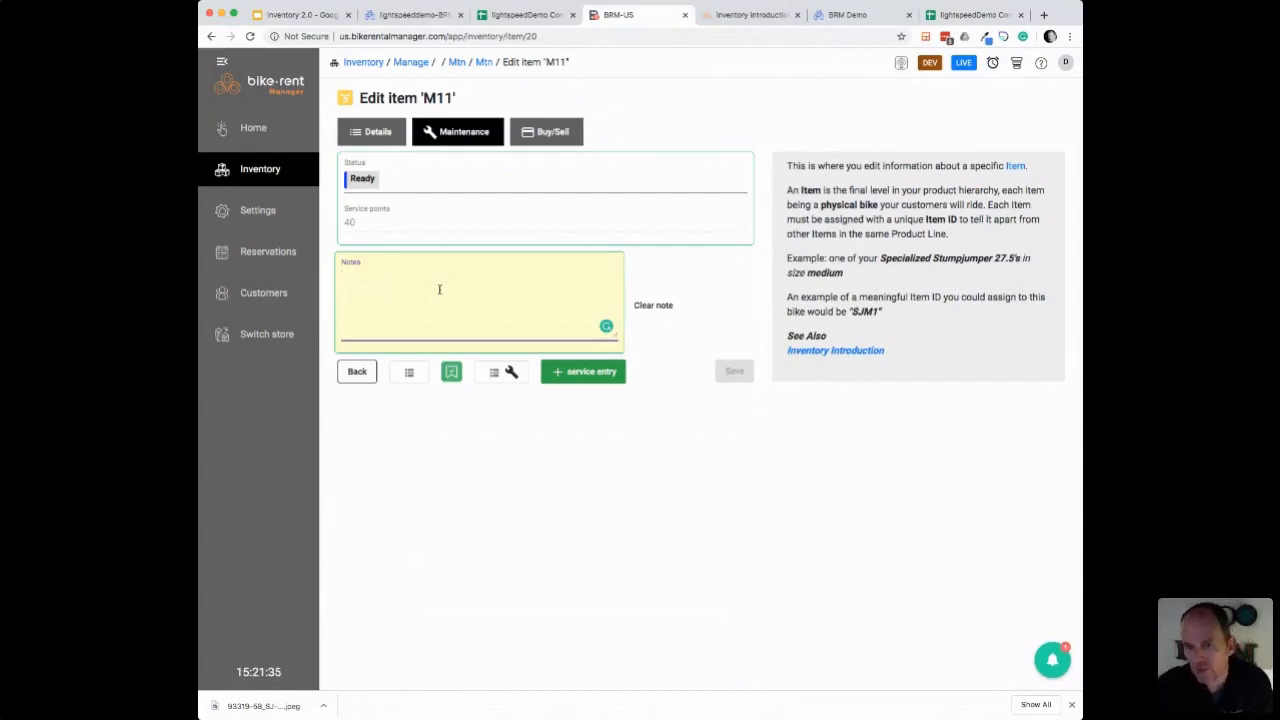
pyautogui.click(590, 378)
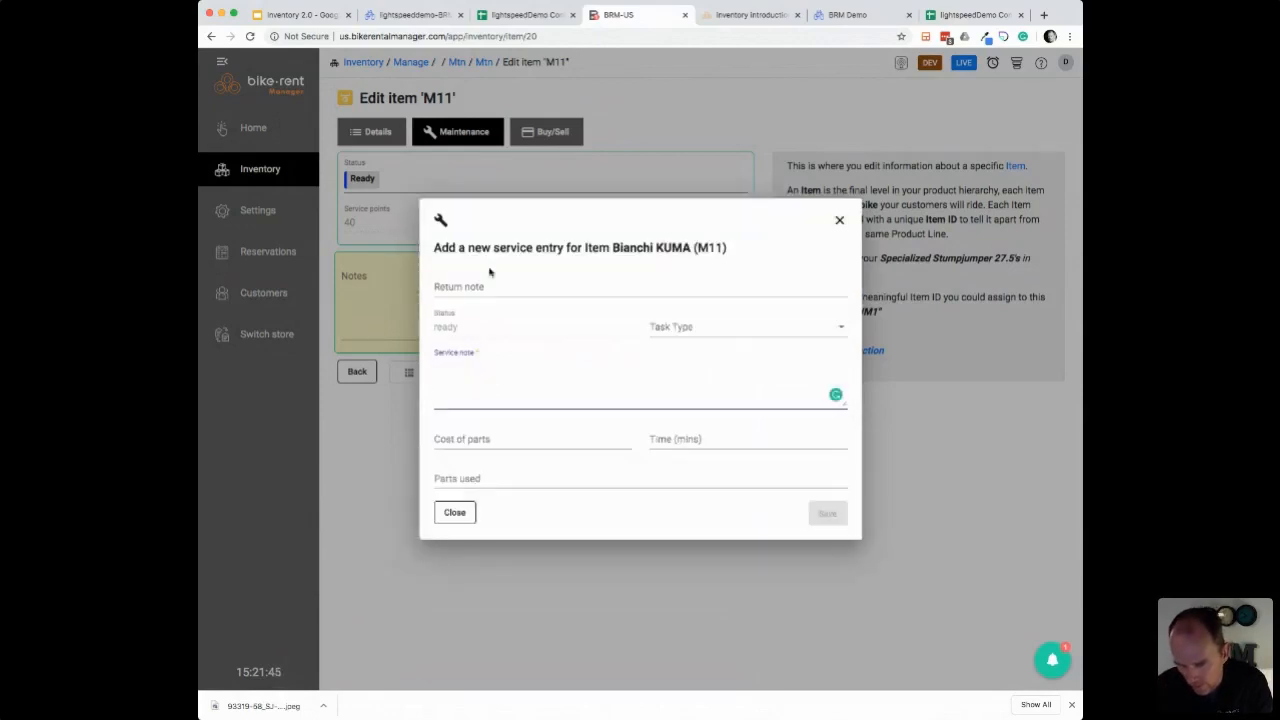
pyautogui.click(484, 285)
pyautogui.click(491, 367)
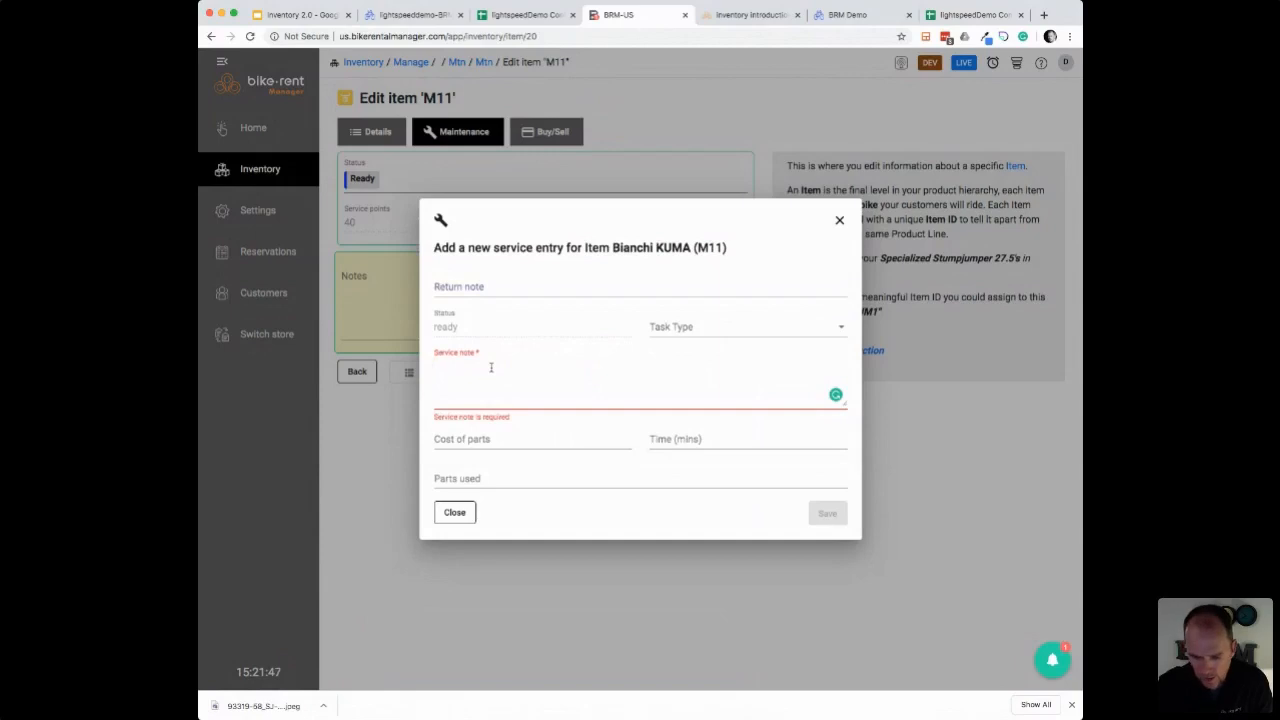
pyautogui.write('fixted new in')
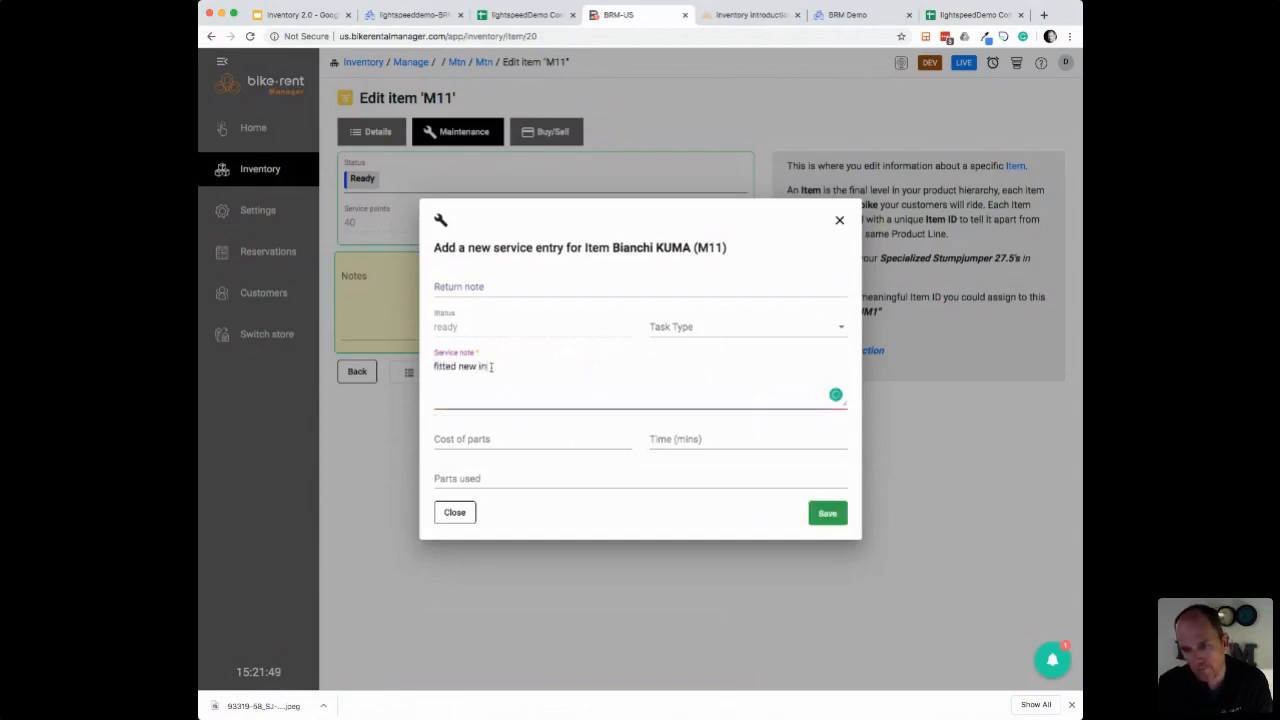
pyautogui.write('ner tub')
pyautogui.write('be')
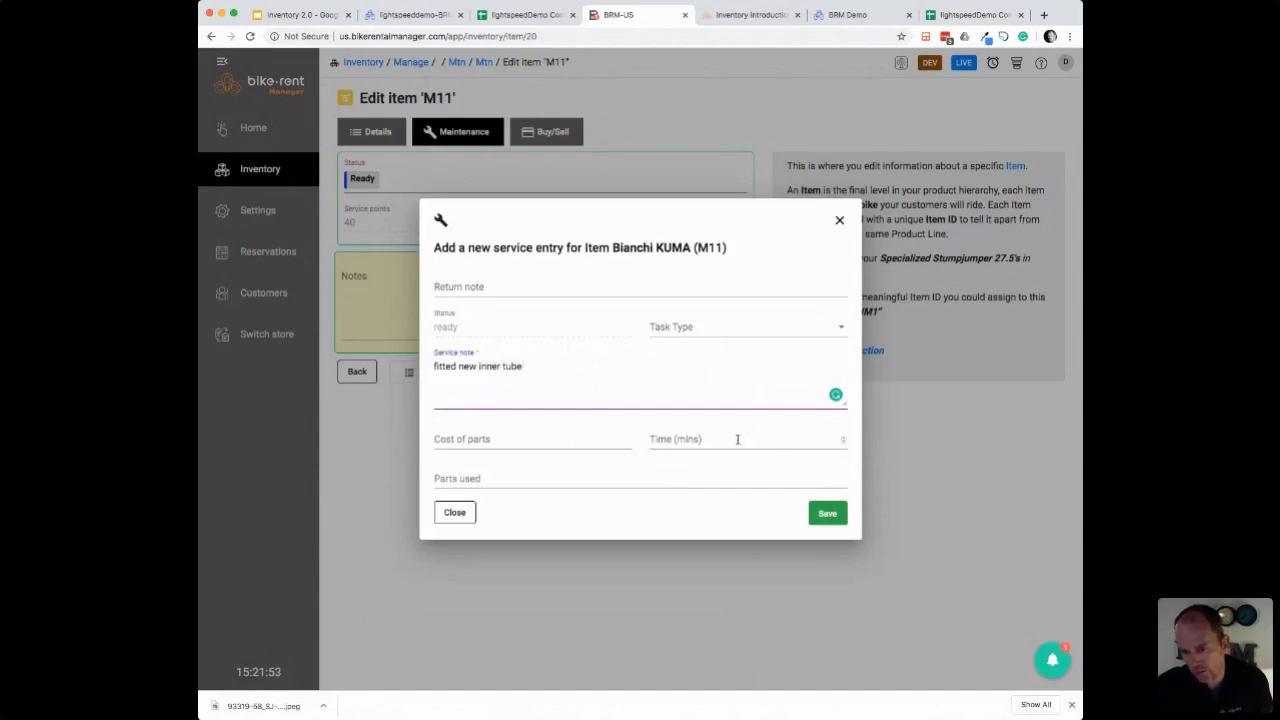
# Step: Set the service entry's task type to Flat, accept its preset note, cost and time, and save the entry
pyautogui.click(666, 329)
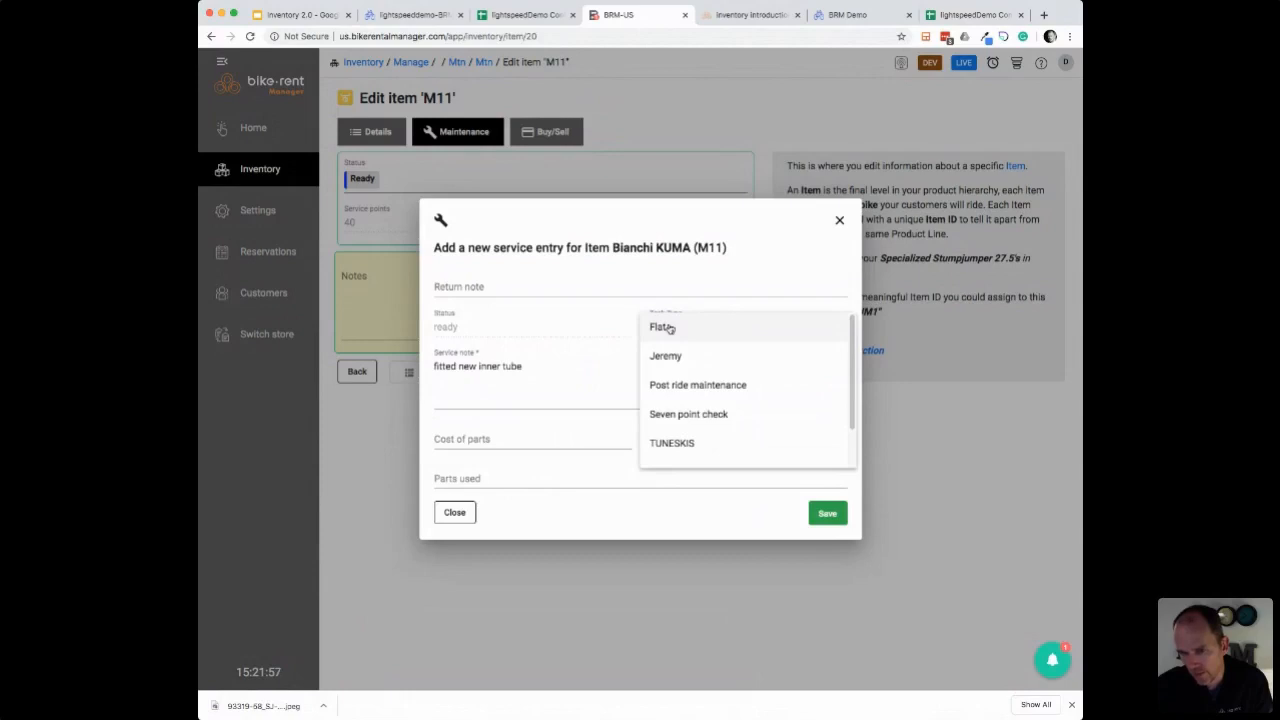
pyautogui.click(669, 329)
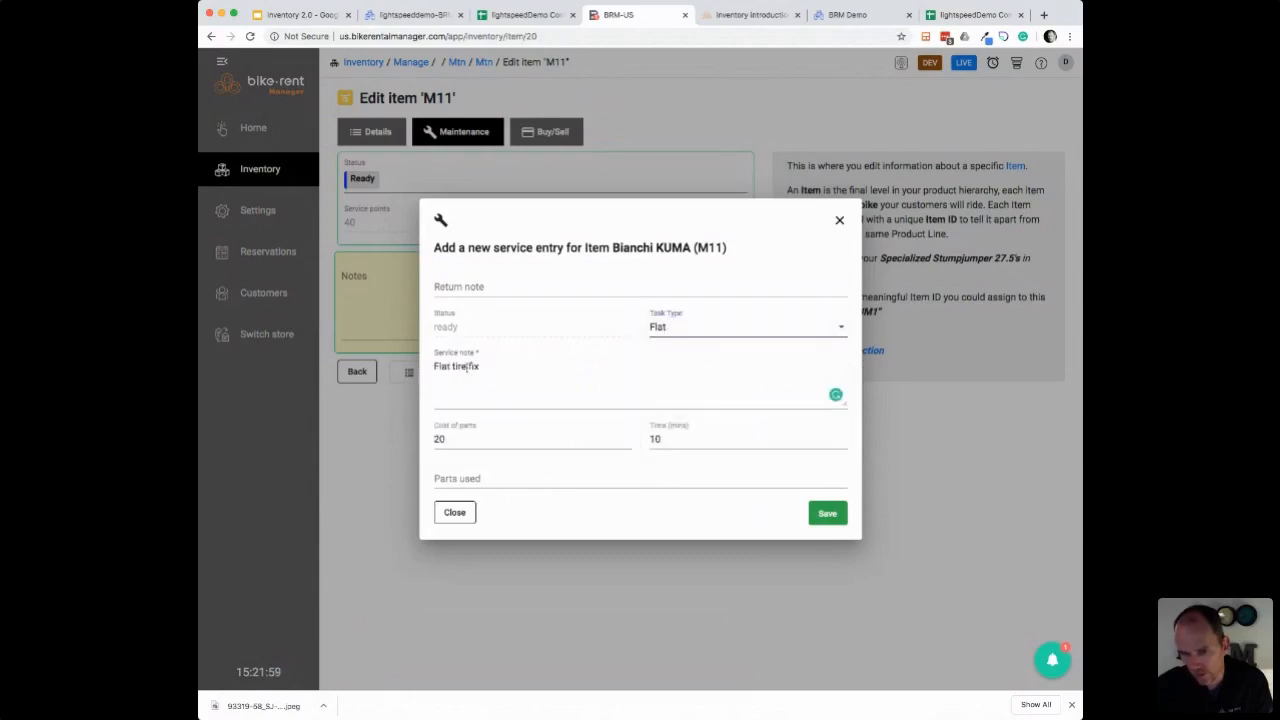
pyautogui.click(818, 514)
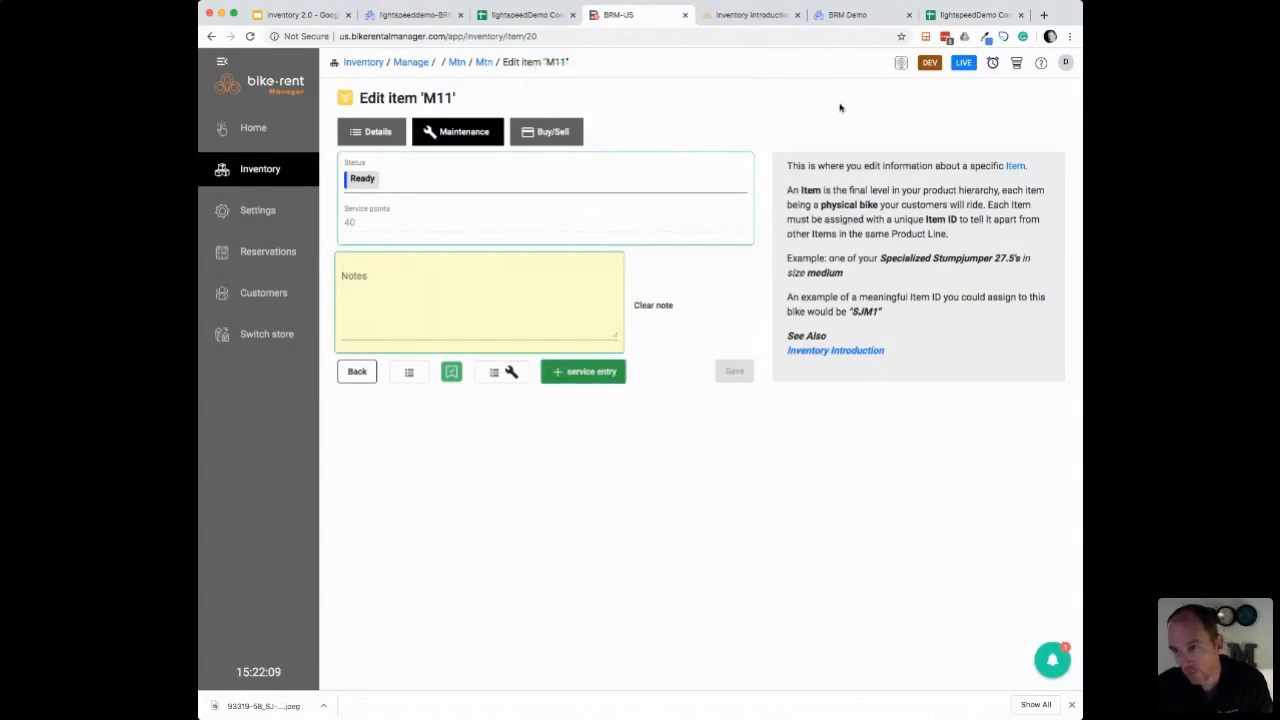
# Step: Show and hide the hands-free input, and review the service history of item M11
pyautogui.click(902, 63)
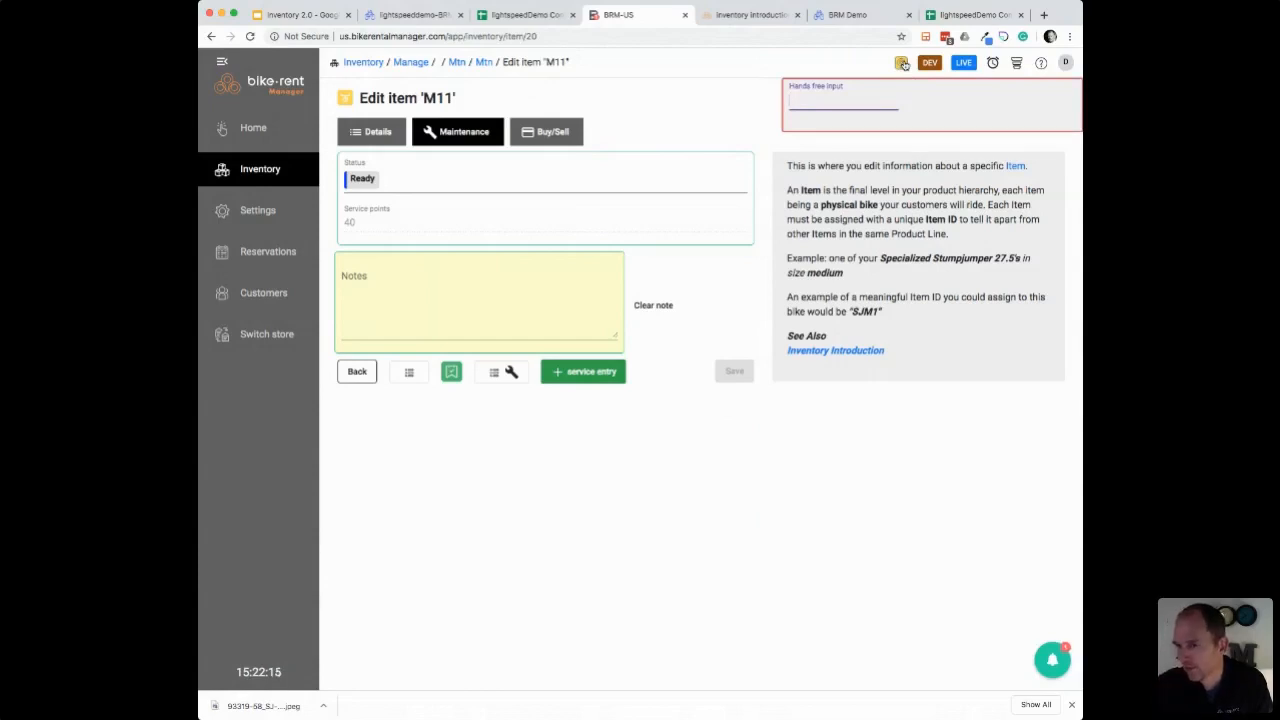
pyautogui.click(900, 64)
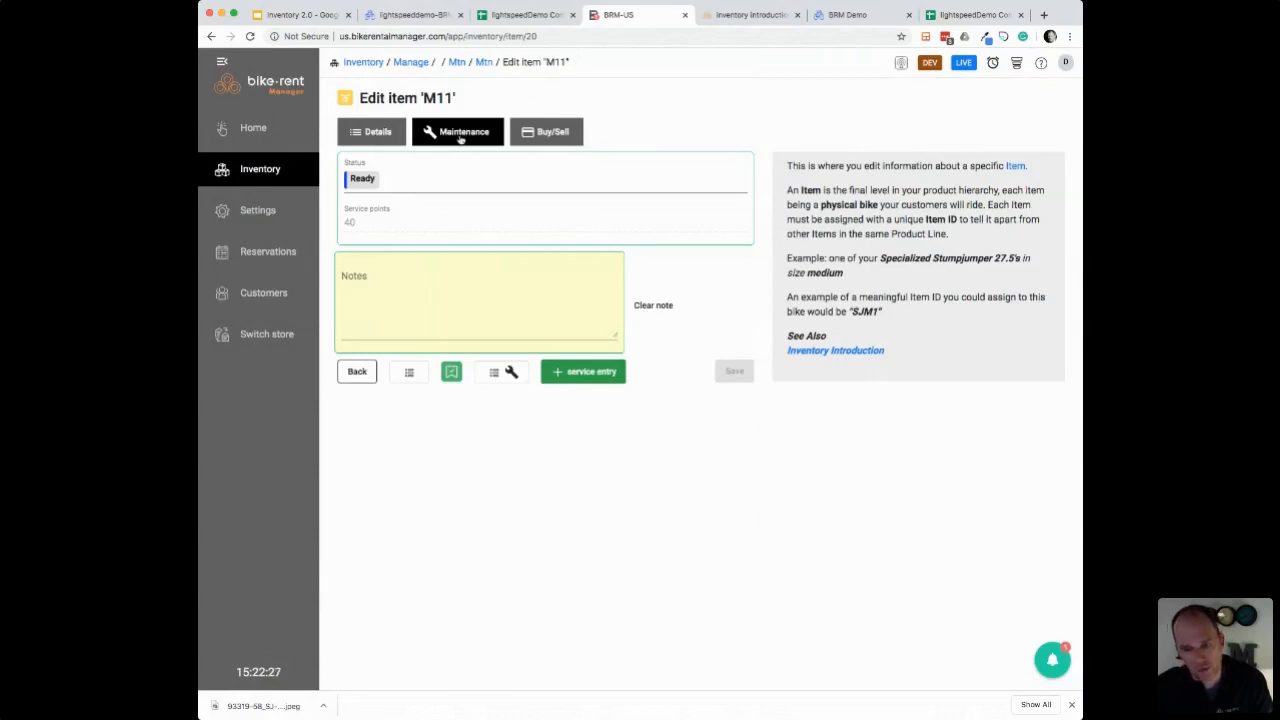
pyautogui.click(500, 372)
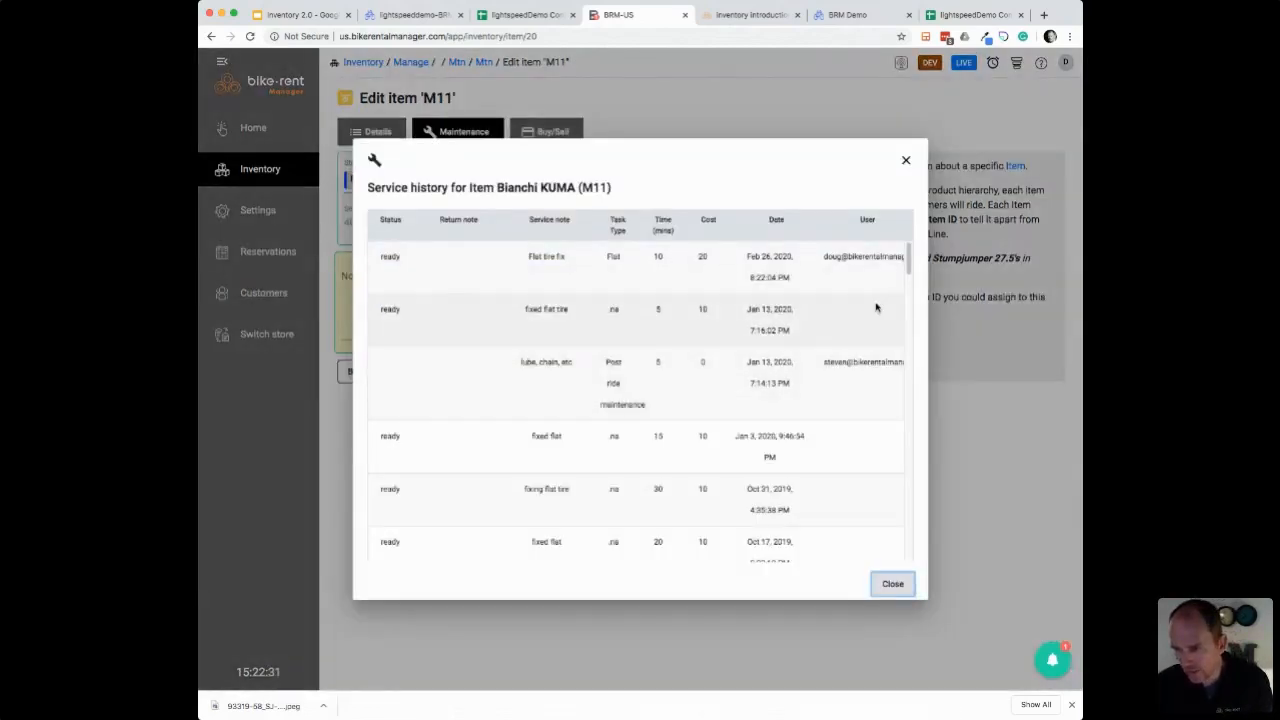
pyautogui.moveTo(910, 259)
pyautogui.mouseDown()
pyautogui.moveTo(911, 271)
pyautogui.moveTo(911, 252)
pyautogui.mouseUp()
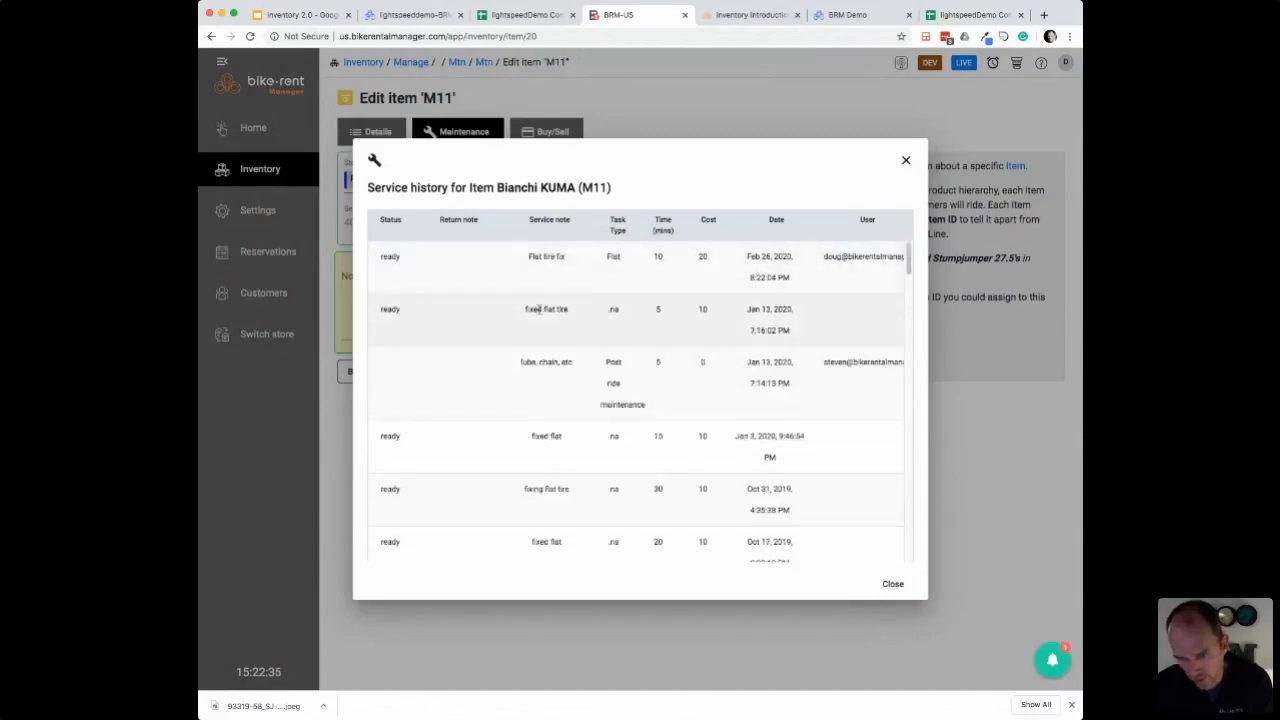
pyautogui.click(893, 584)
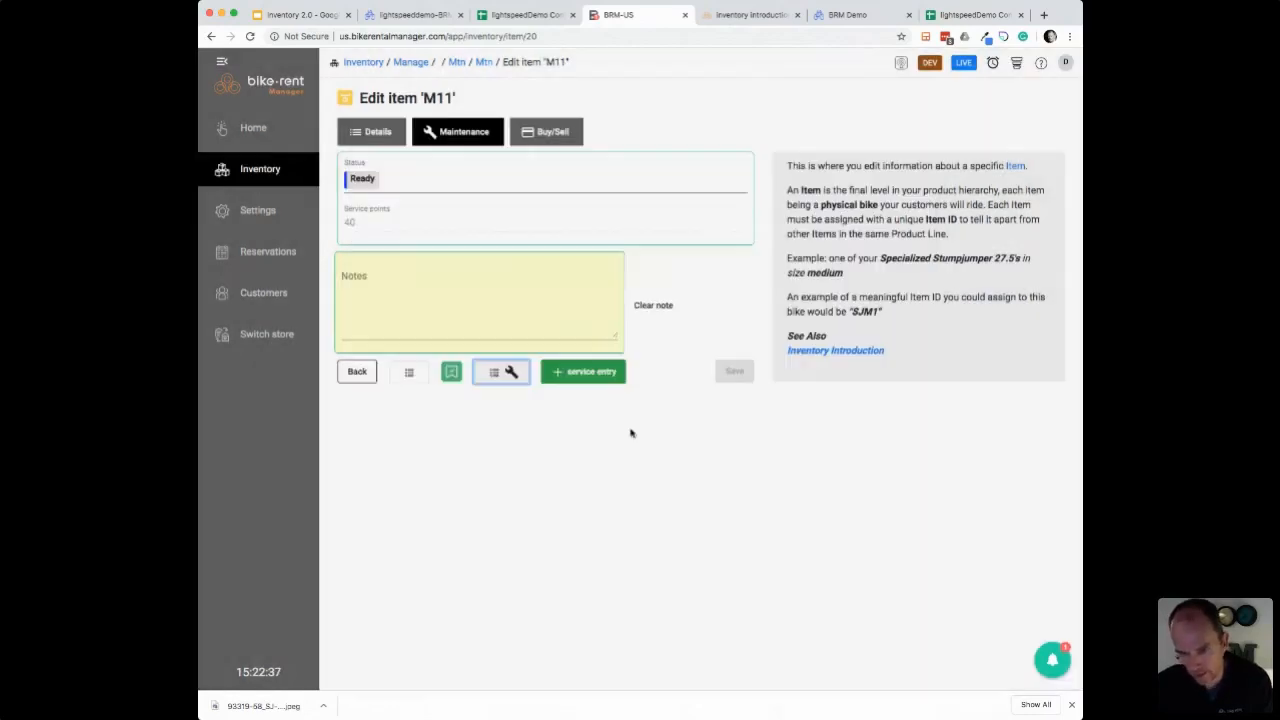
# Step: Look through item M11's event log from its maintenance section and close the log
pyautogui.click(411, 372)
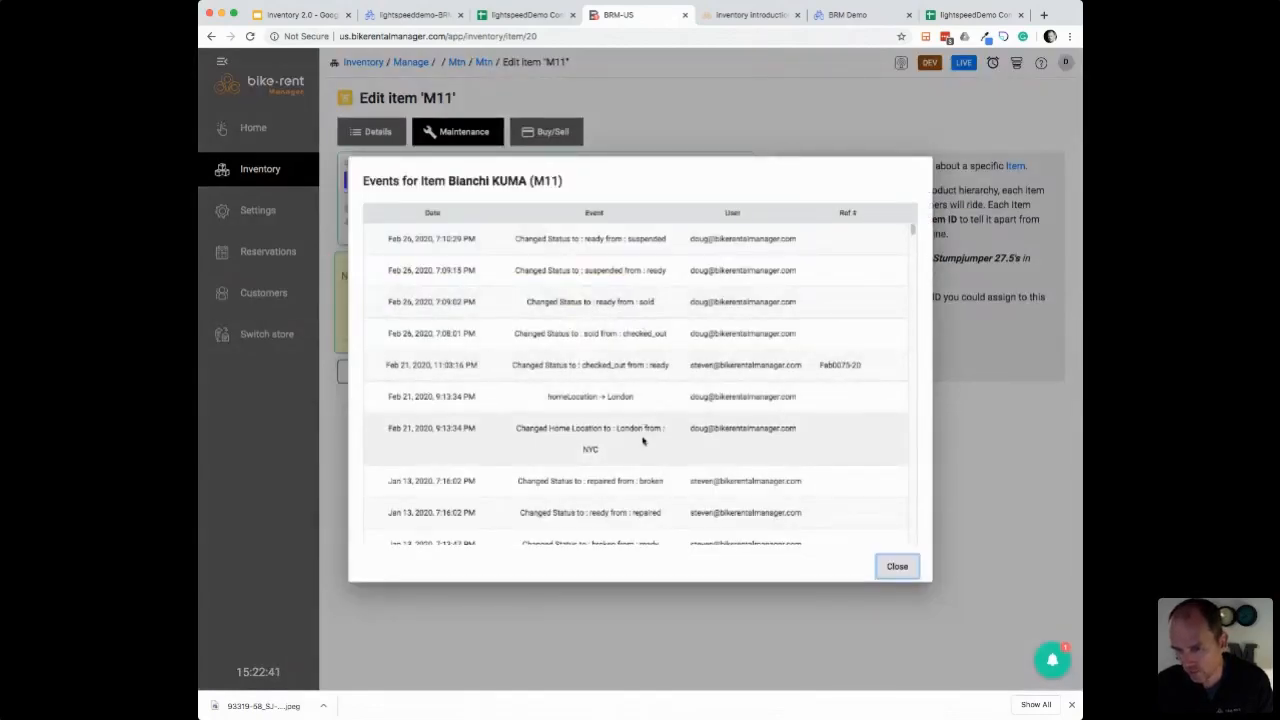
pyautogui.scroll(-1, 643, 437)
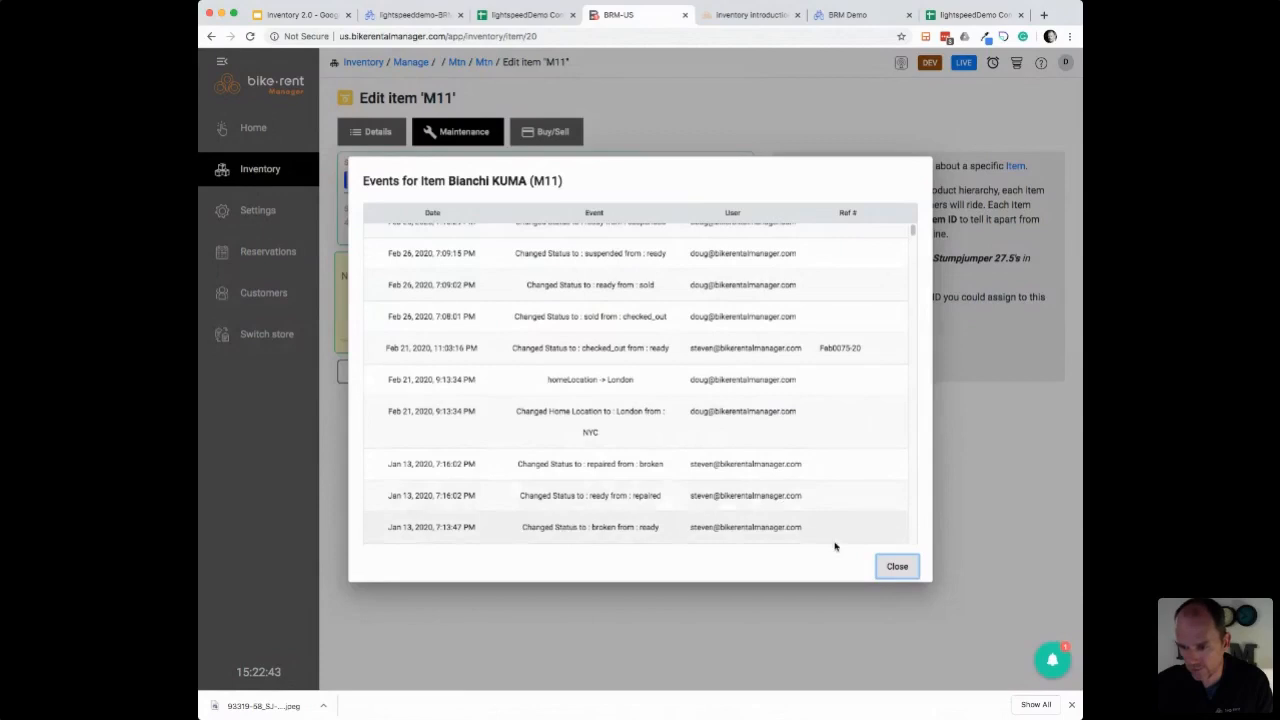
pyautogui.click(895, 568)
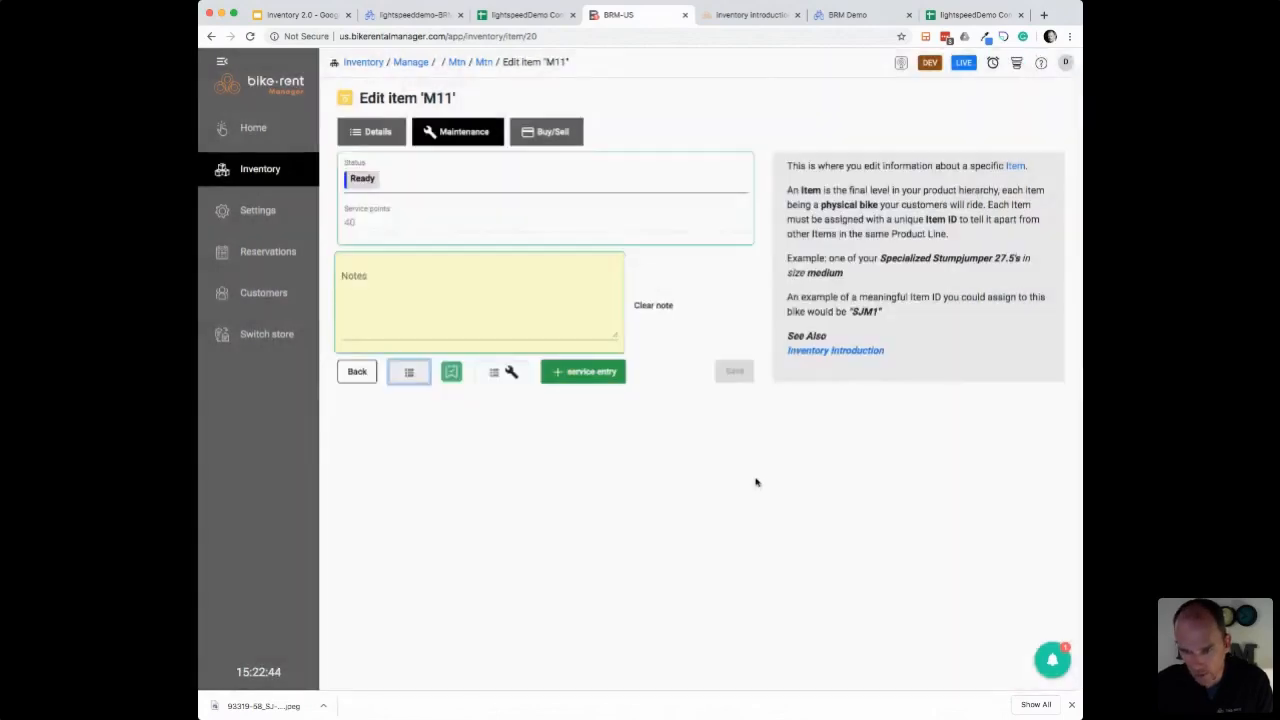
# Step: View the buy and sell fields of item M11, recheck its details and return to the inventory overview
pyautogui.click(538, 139)
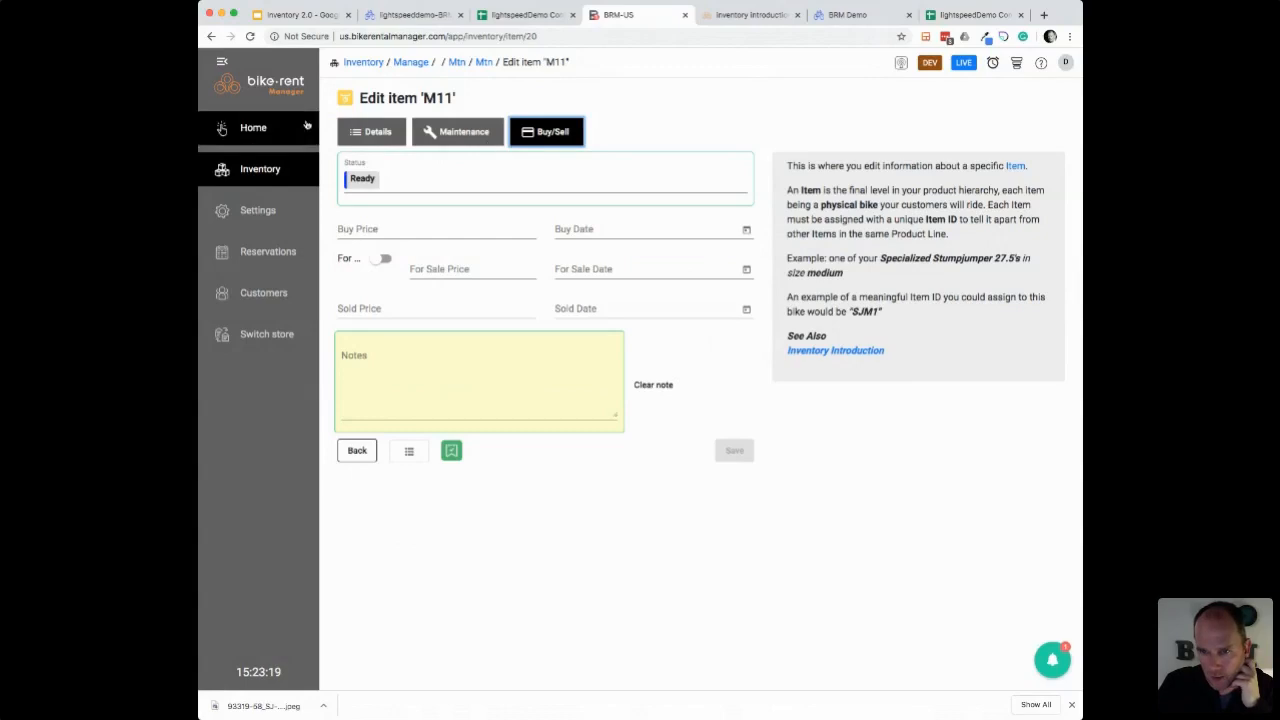
pyautogui.click(393, 131)
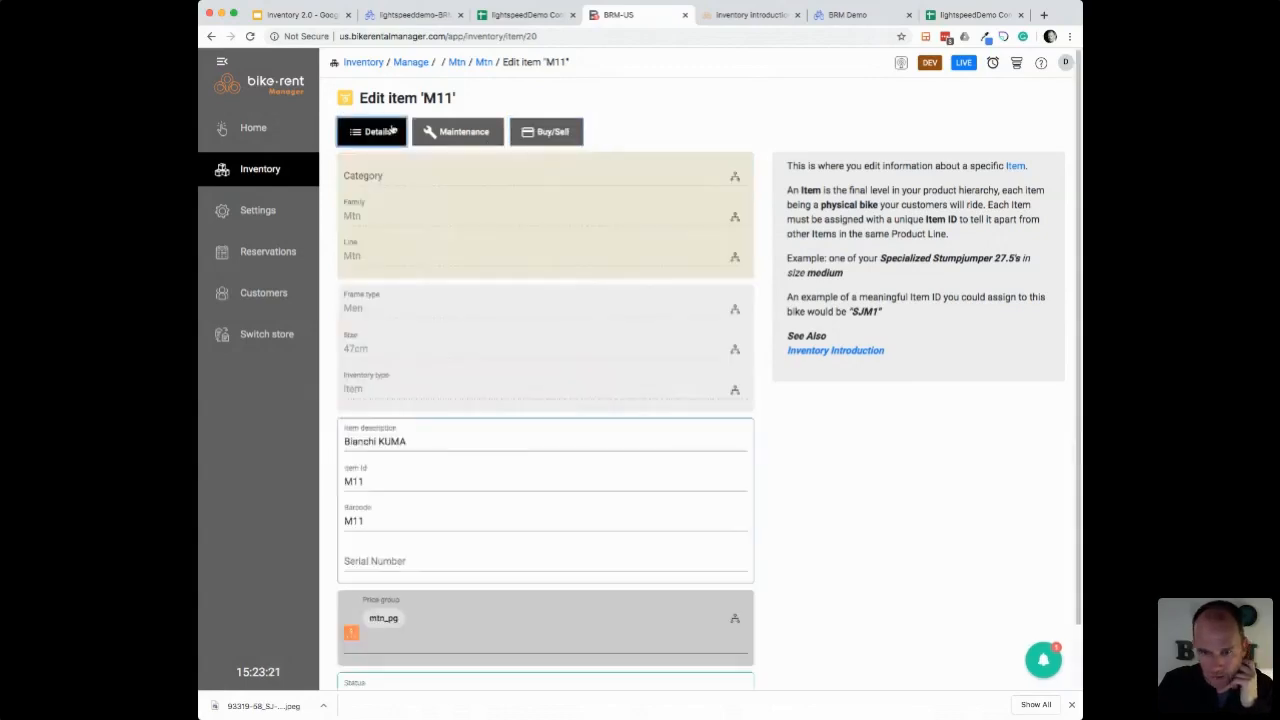
pyautogui.click(366, 62)
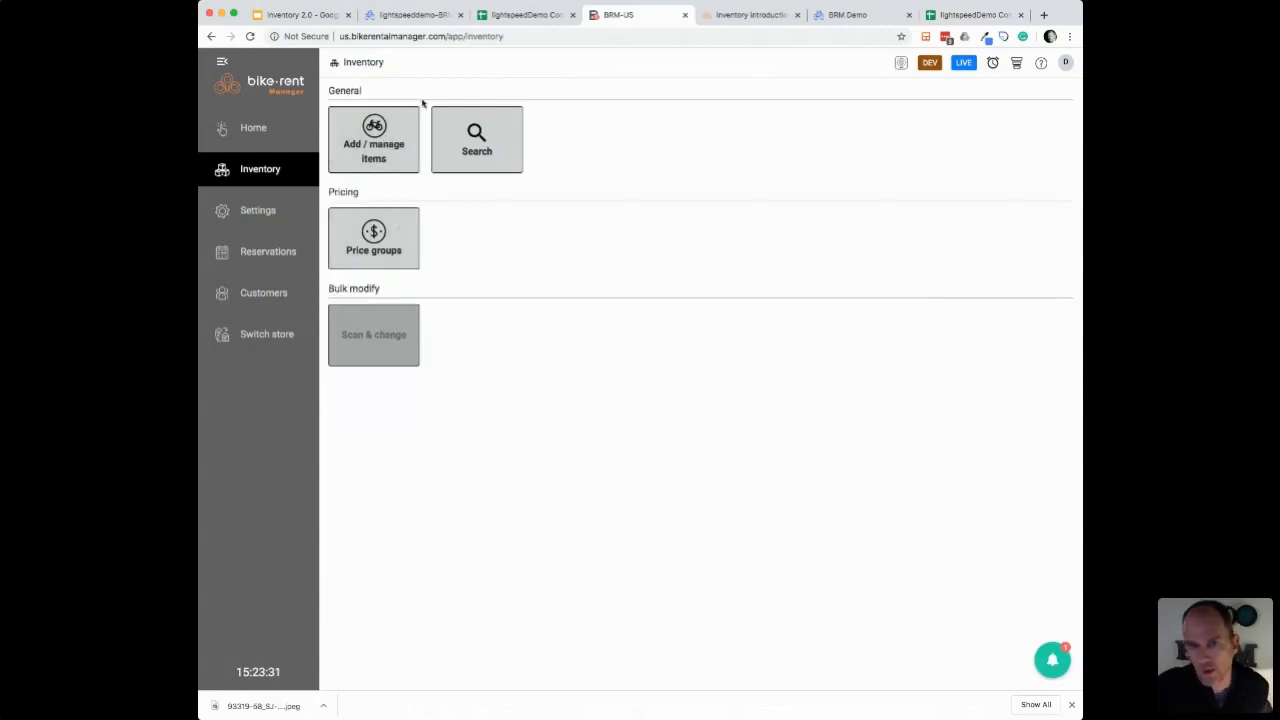
# Step: Open the price groups and look through the price table from the first group to the last
pyautogui.click(401, 216)
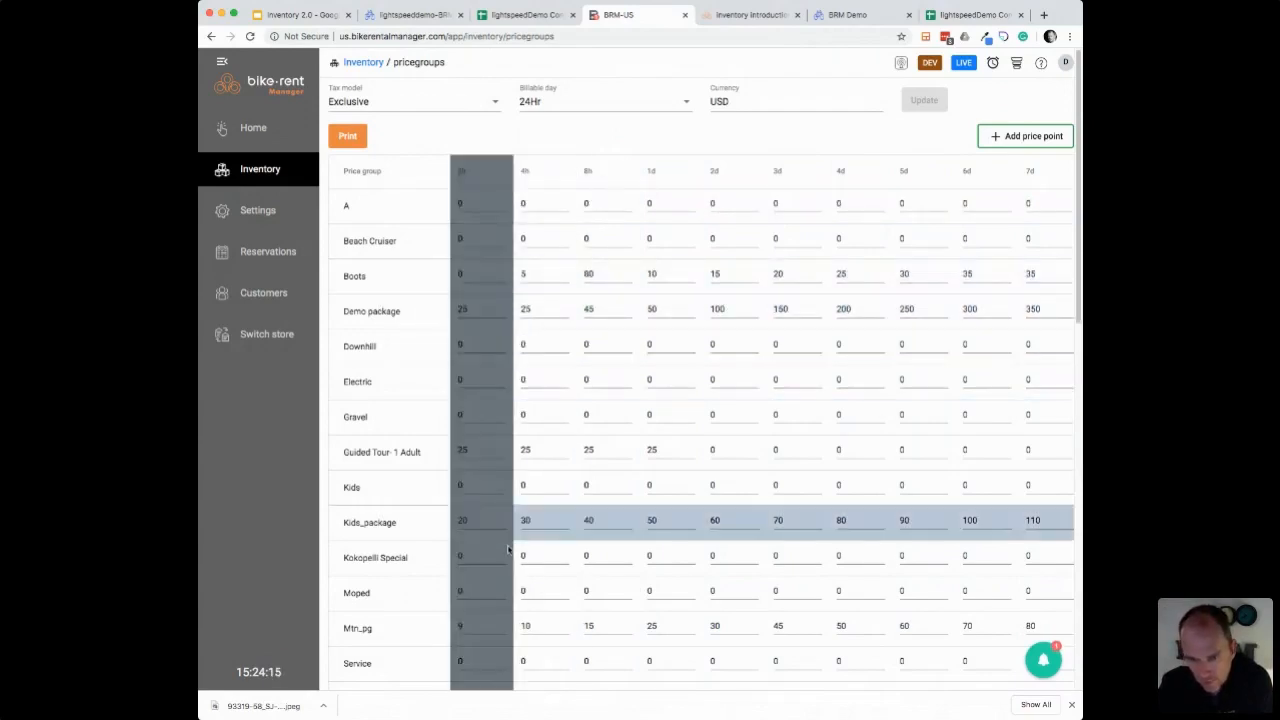
pyautogui.scroll(-10, 515, 545)
pyautogui.scroll(10, 527, 553)
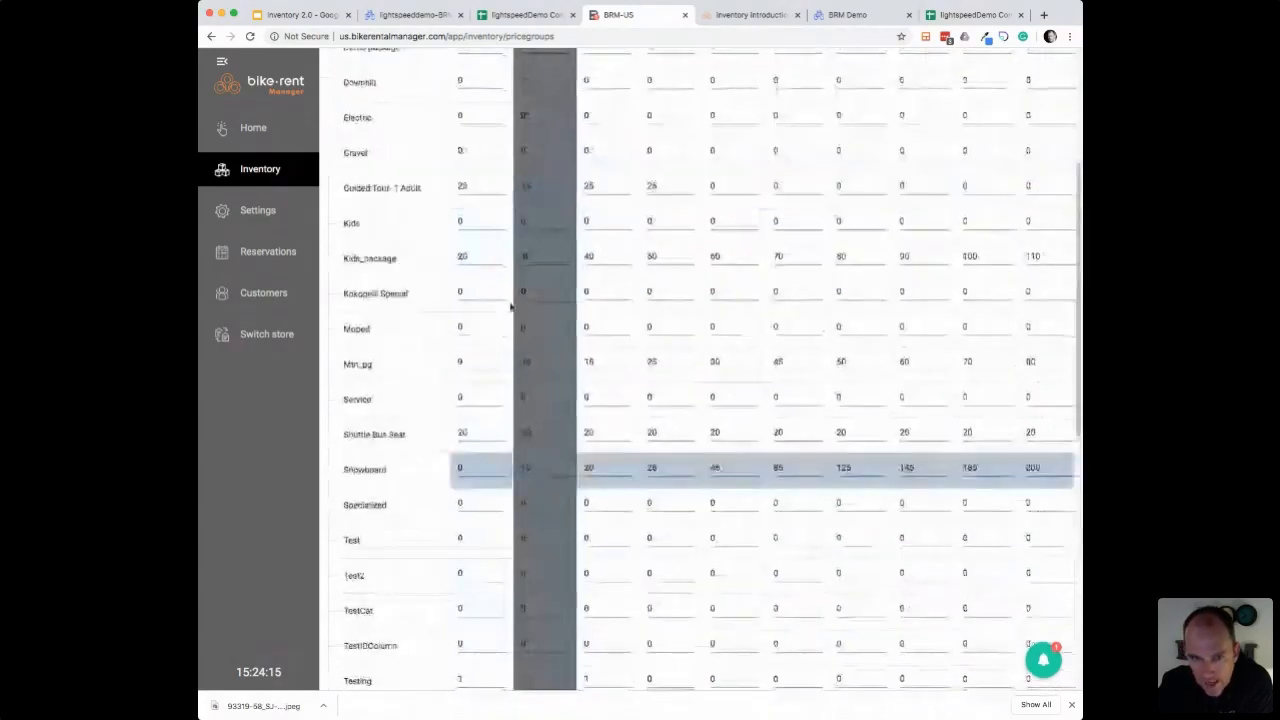
# Step: Open the Mtn product family under the Mountain category for editing and review its fields down to the price group
pyautogui.click(262, 174)
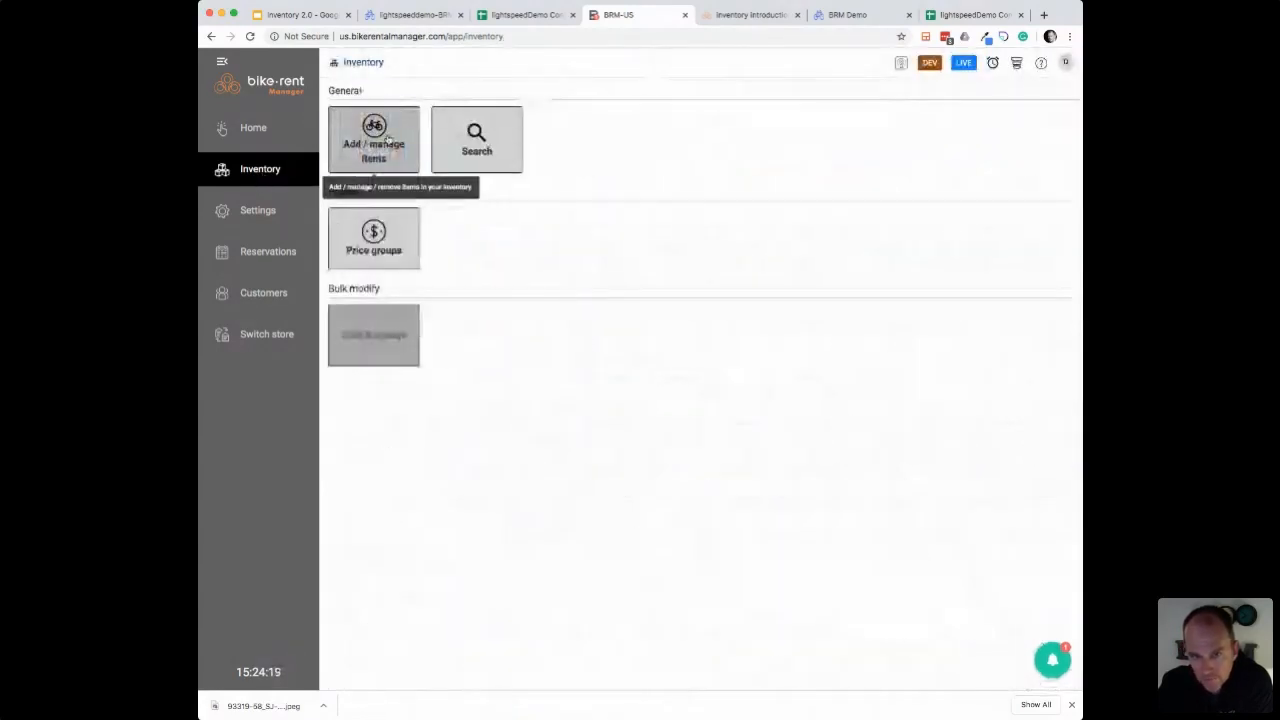
pyautogui.click(380, 140)
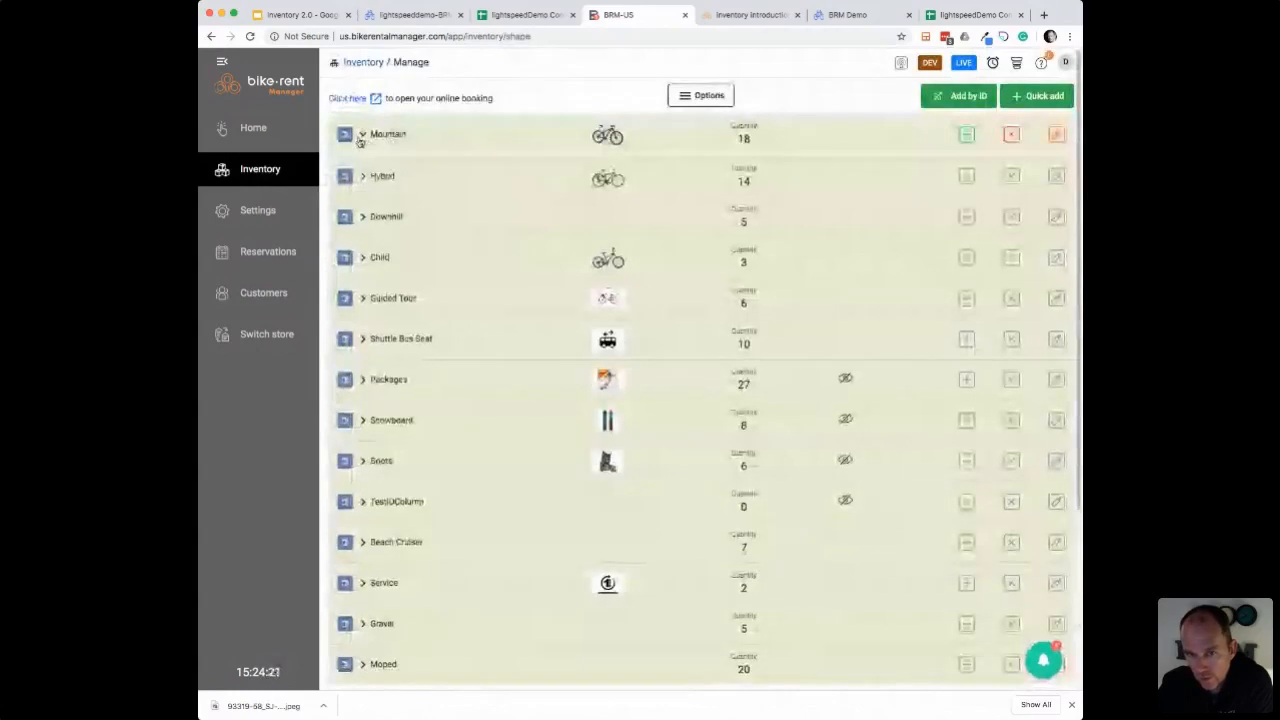
pyautogui.click(361, 137)
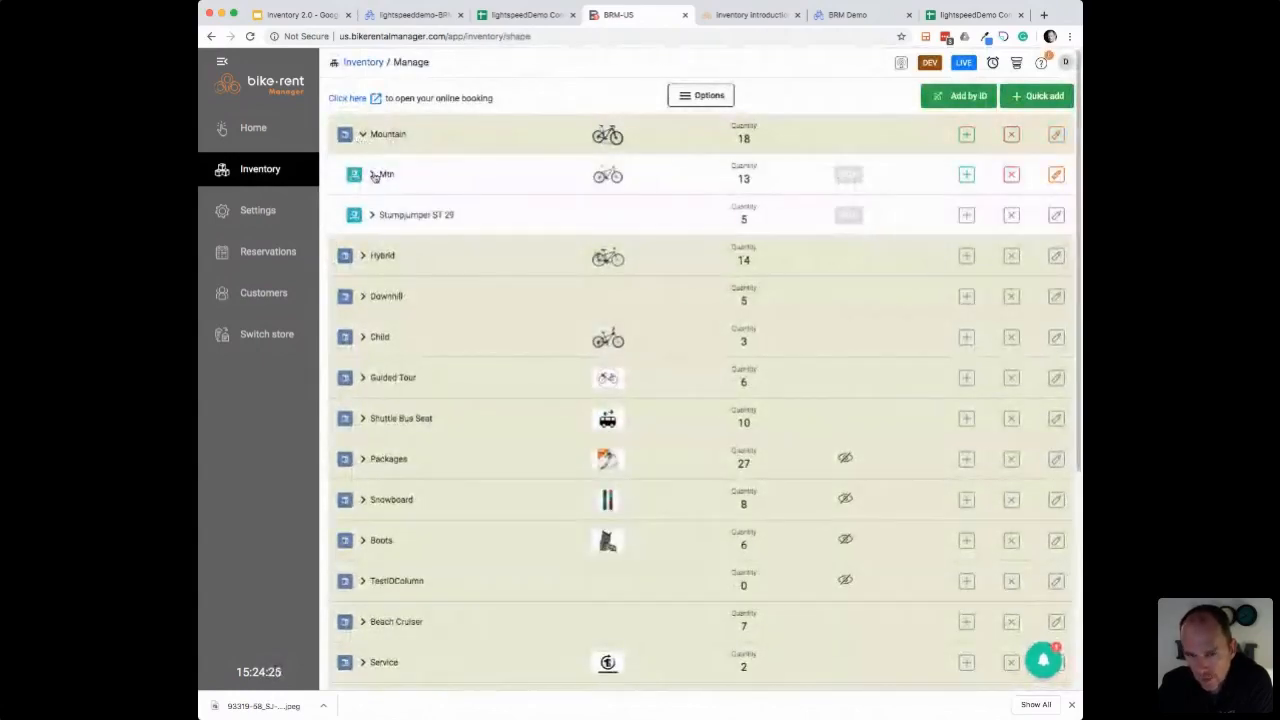
pyautogui.click(1055, 174)
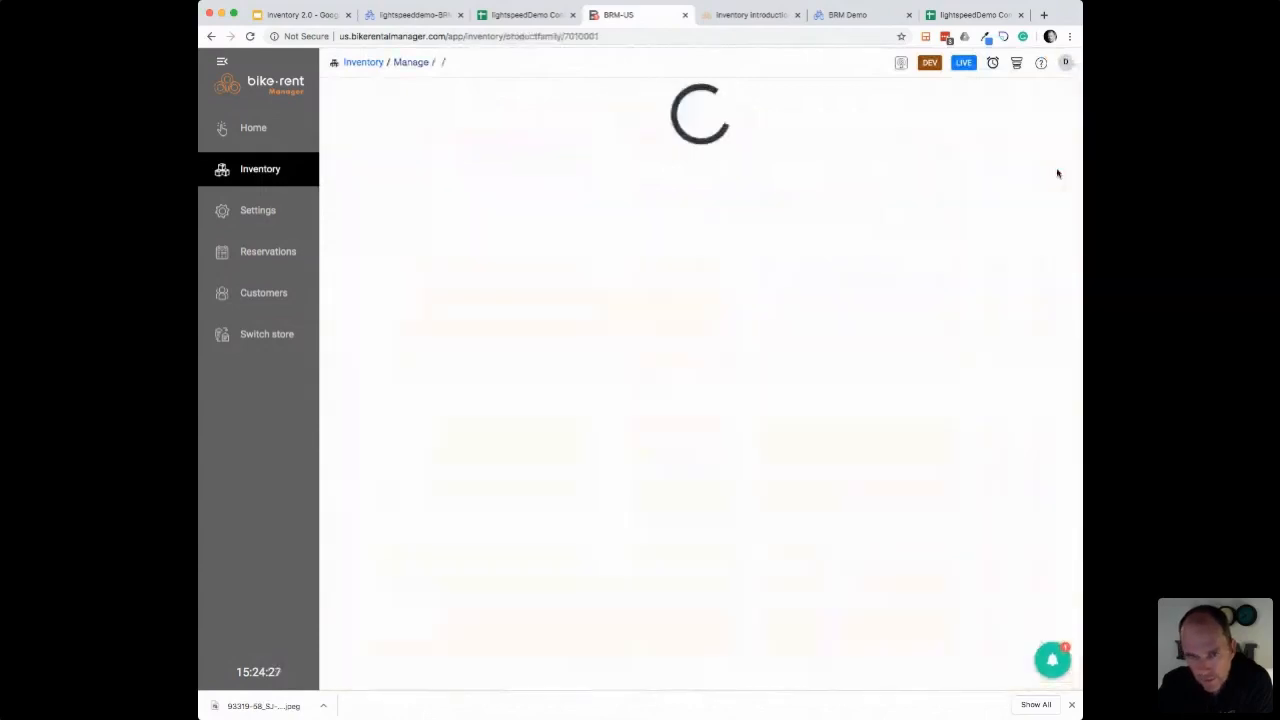
pyautogui.scroll(-5, 570, 355)
pyautogui.scroll(5, 570, 355)
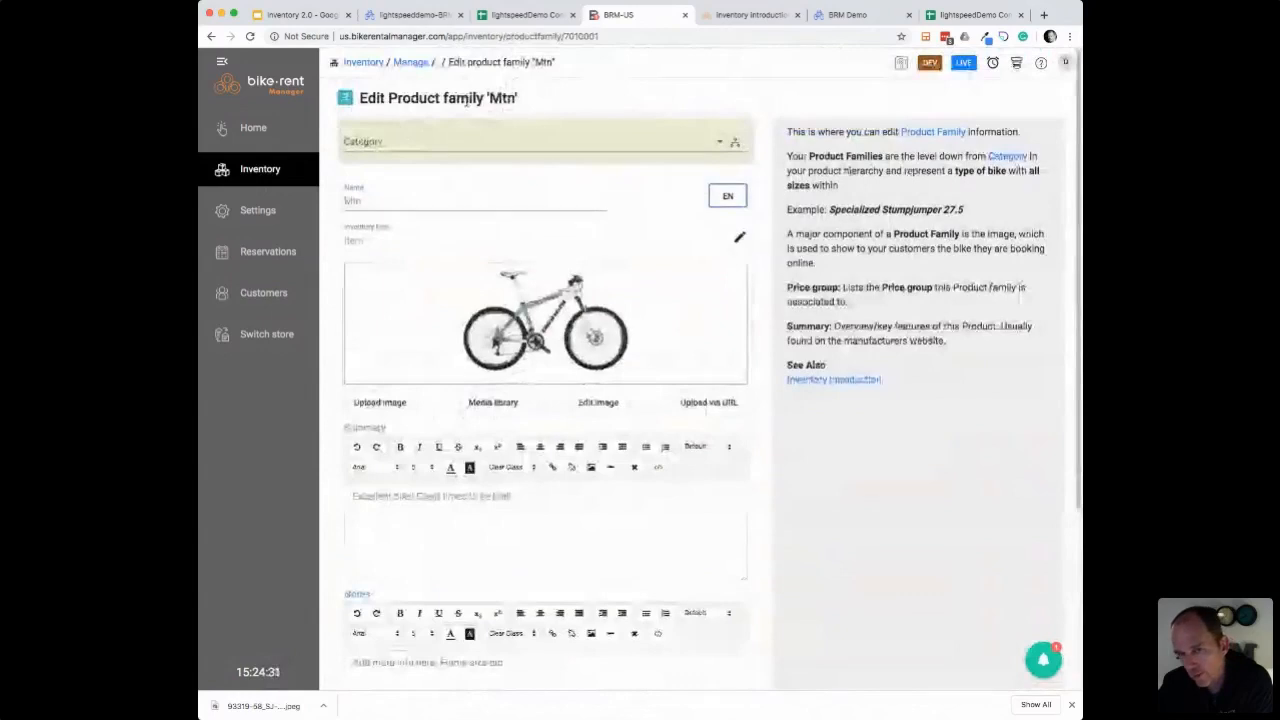
pyautogui.scroll(-5, 563, 309)
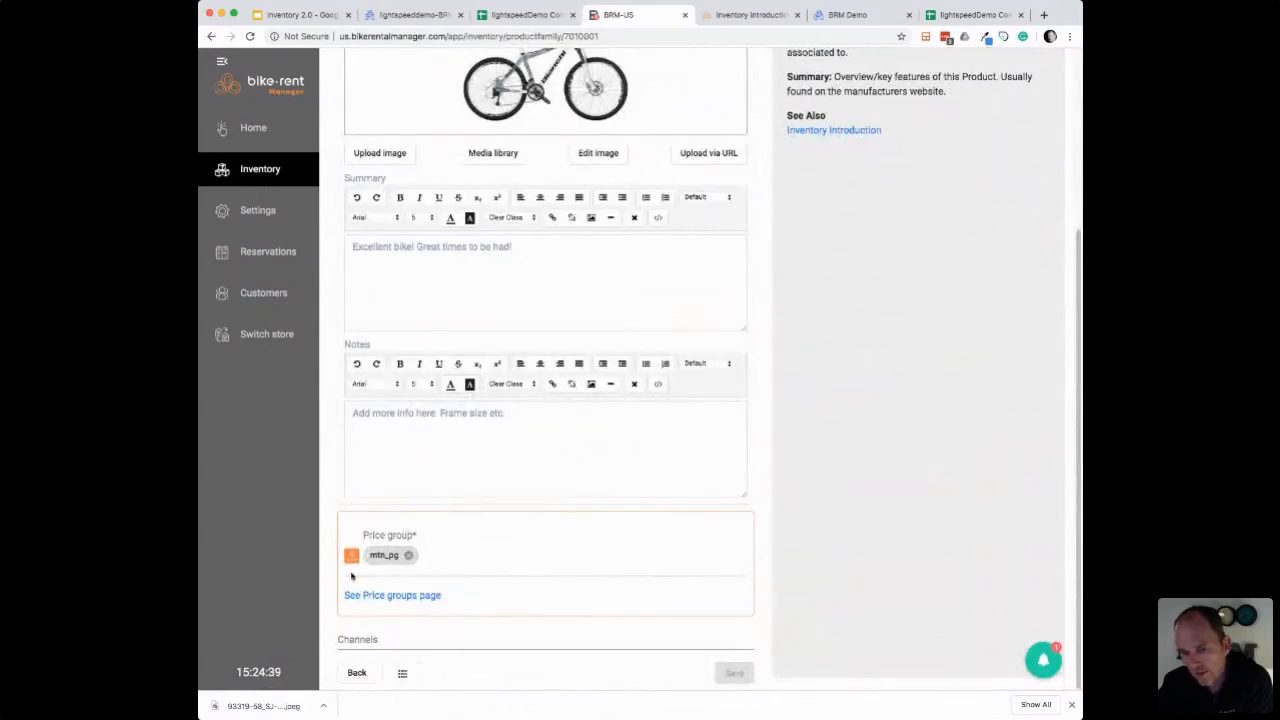
pyautogui.scroll(5, 444, 560)
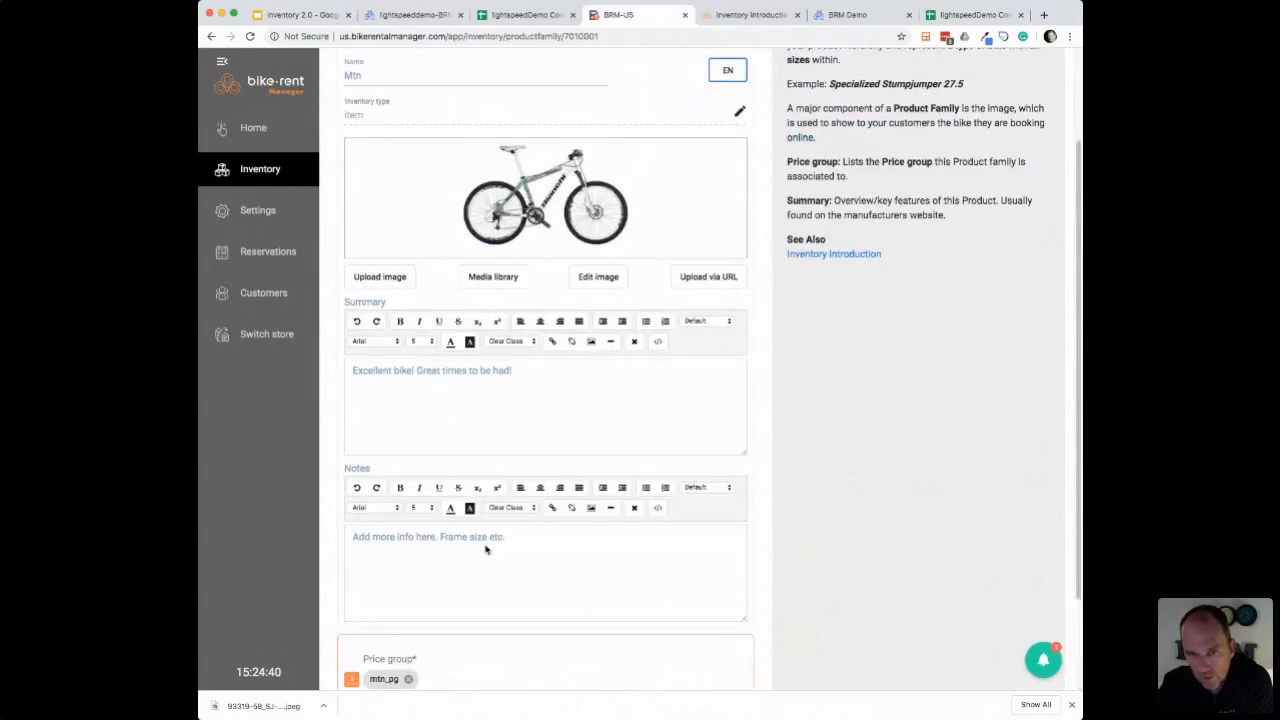
# Step: Open the Mtn product line in size L, check its price group's source and return to the inventory overview
pyautogui.click(405, 61)
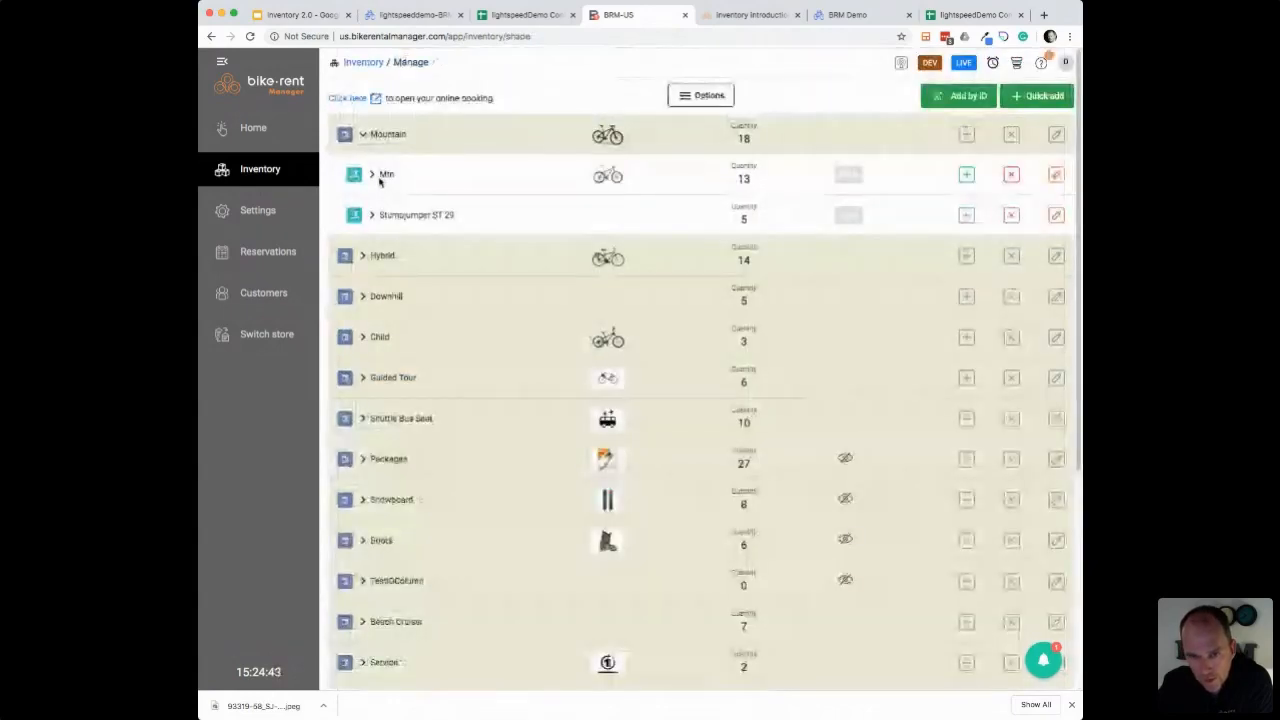
pyautogui.click(383, 176)
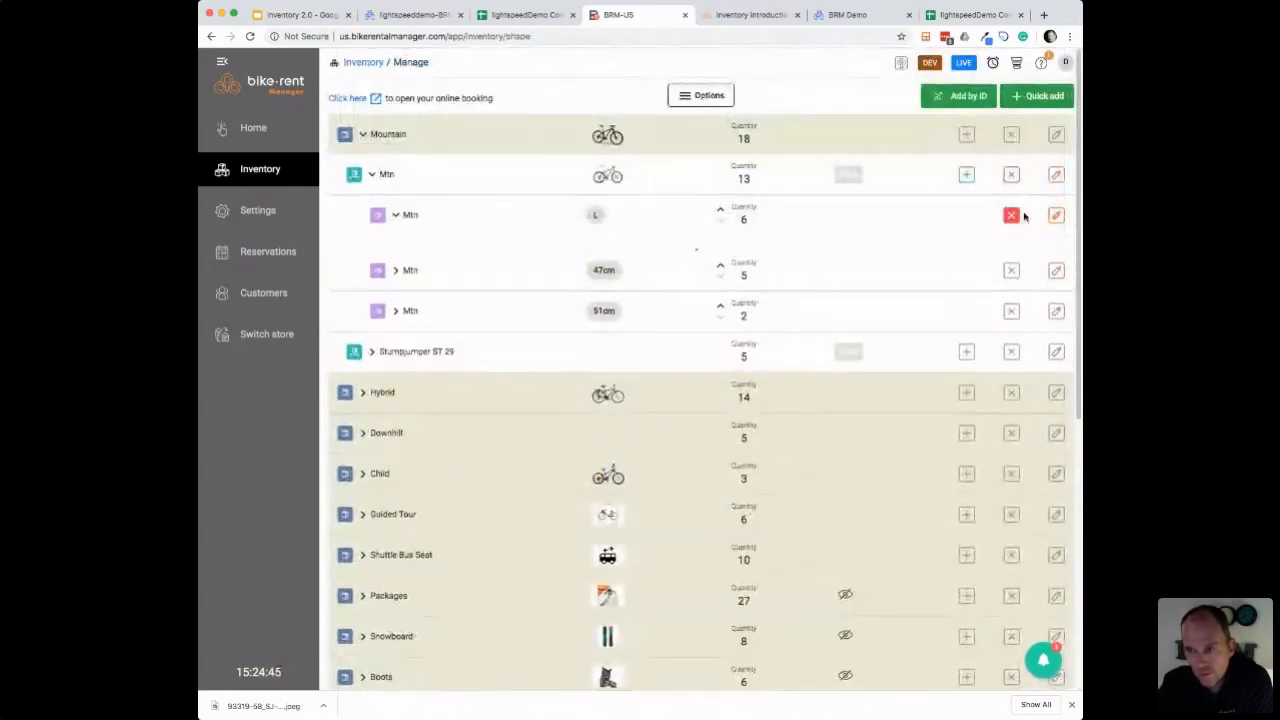
pyautogui.click(1055, 215)
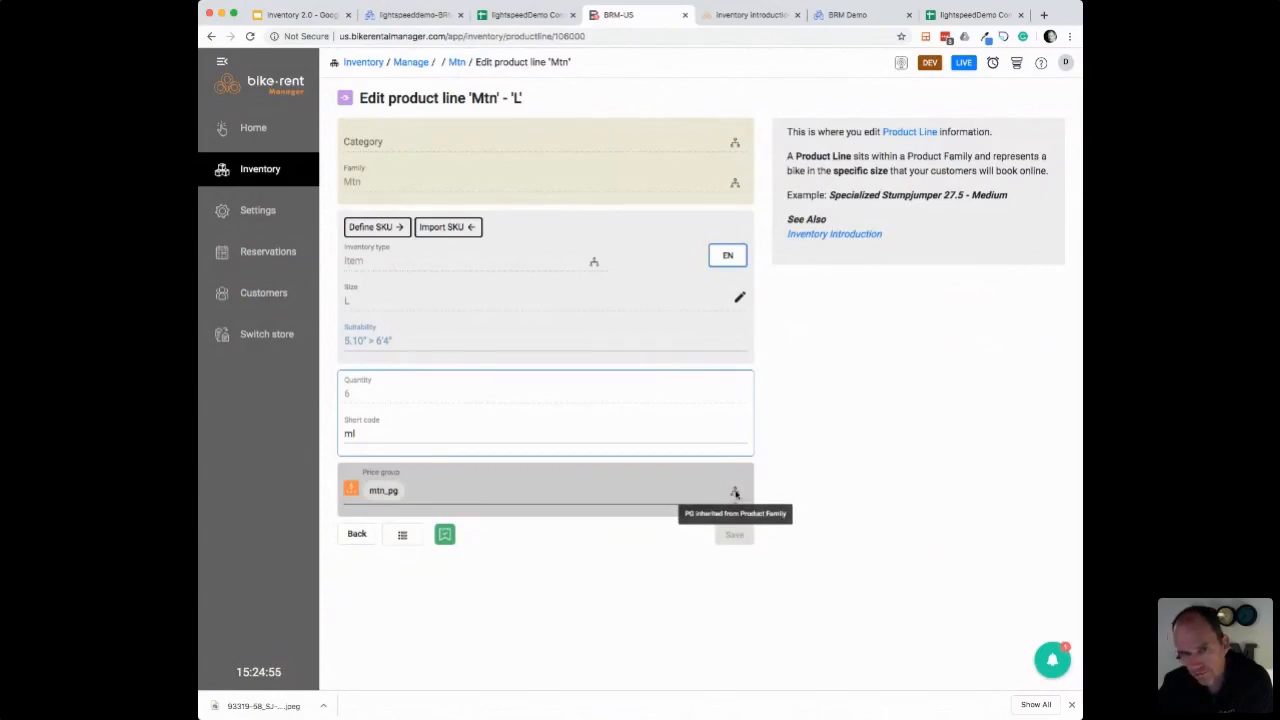
pyautogui.click(408, 63)
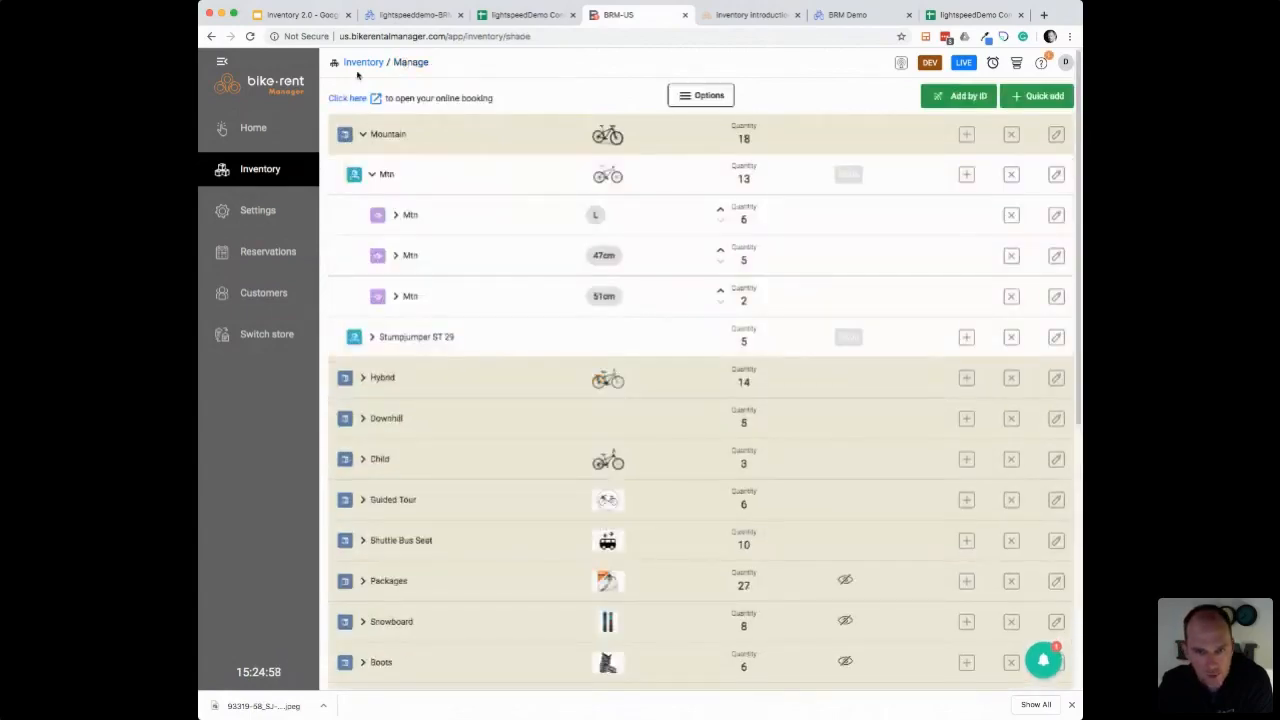
pyautogui.click(362, 60)
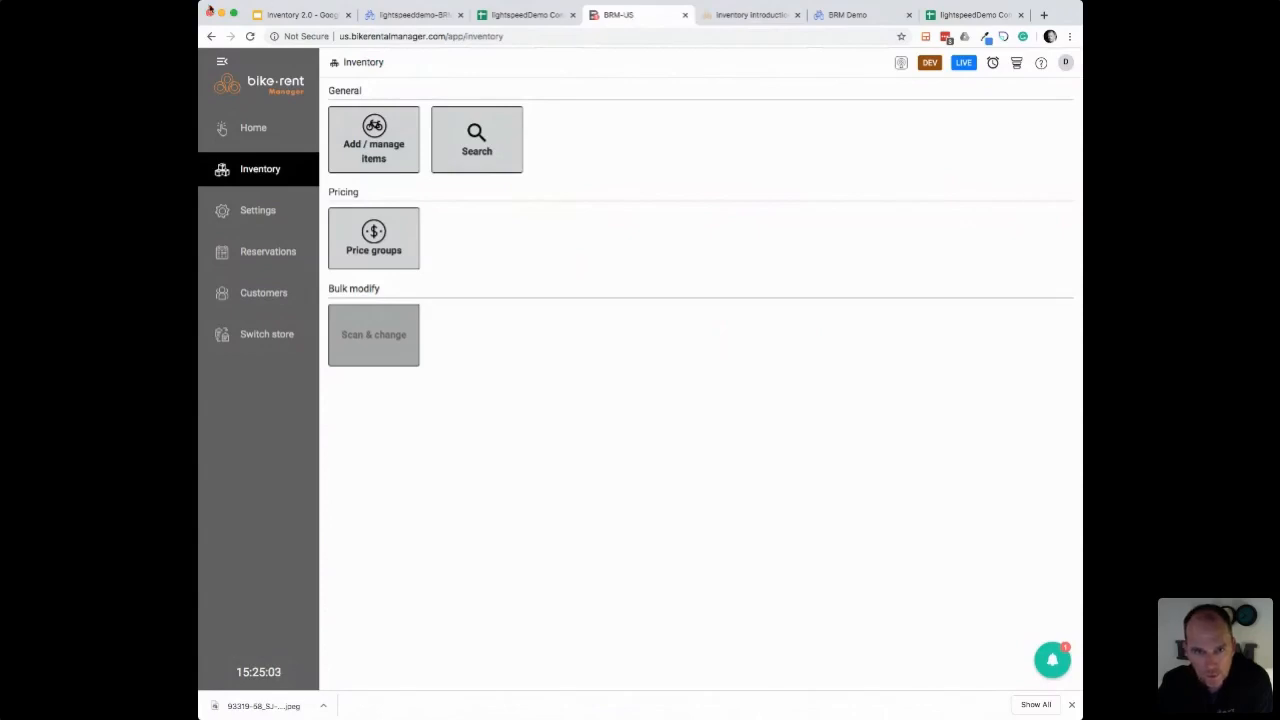
pyautogui.moveTo(200, 3); pyautogui.dragTo(303, 3)
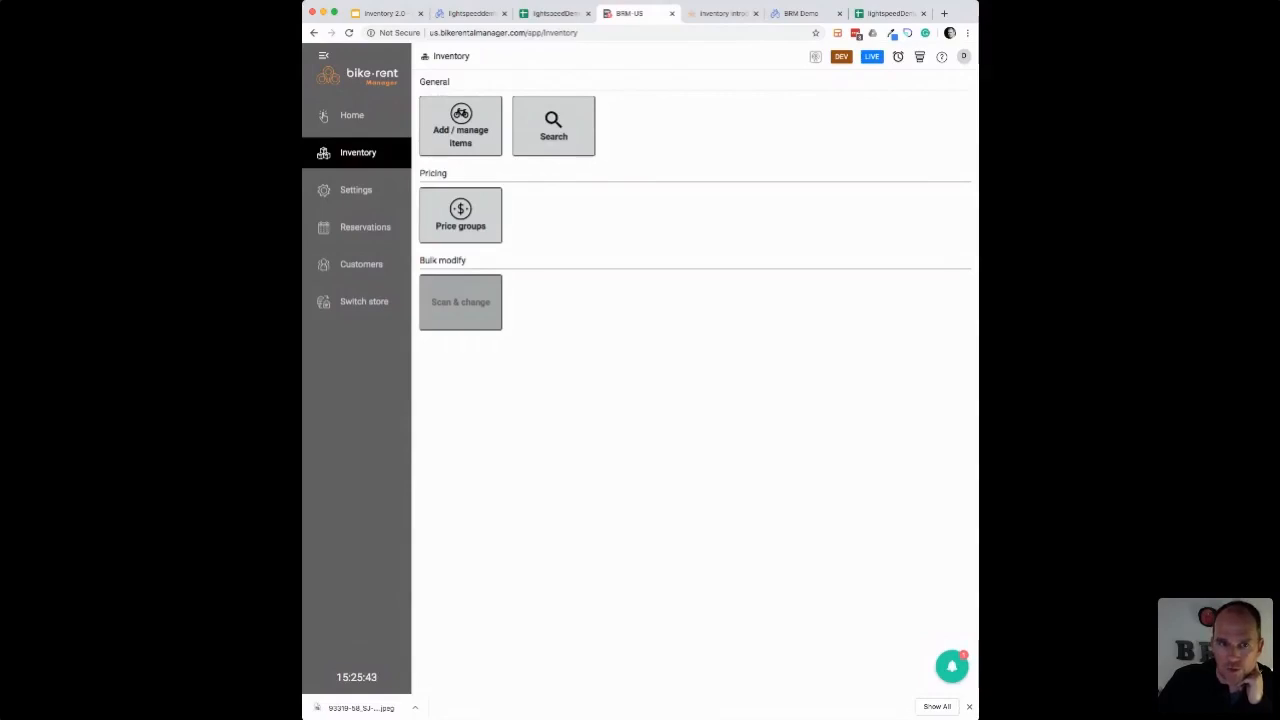
# Step: Open the item management list and collapse the Mtn family and the Mountain category
pyautogui.moveTo(303, 2); pyautogui.dragTo(302, 4)
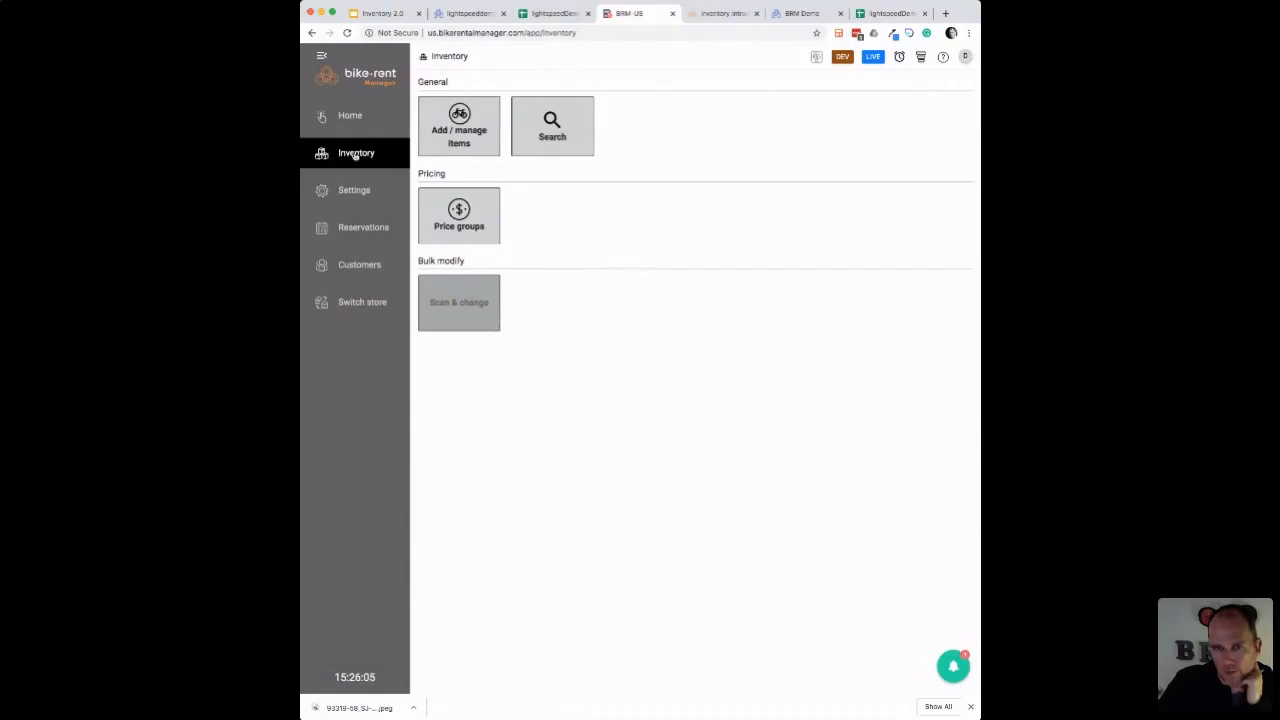
pyautogui.click(472, 148)
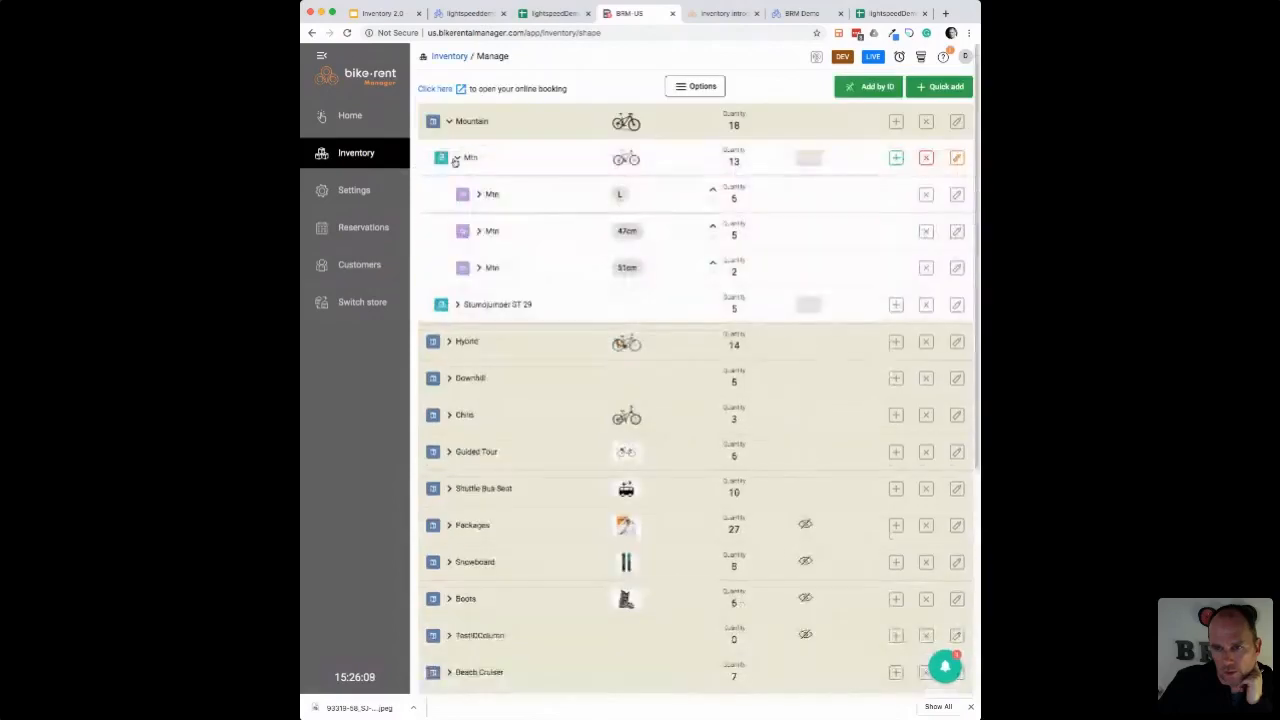
pyautogui.click(456, 158)
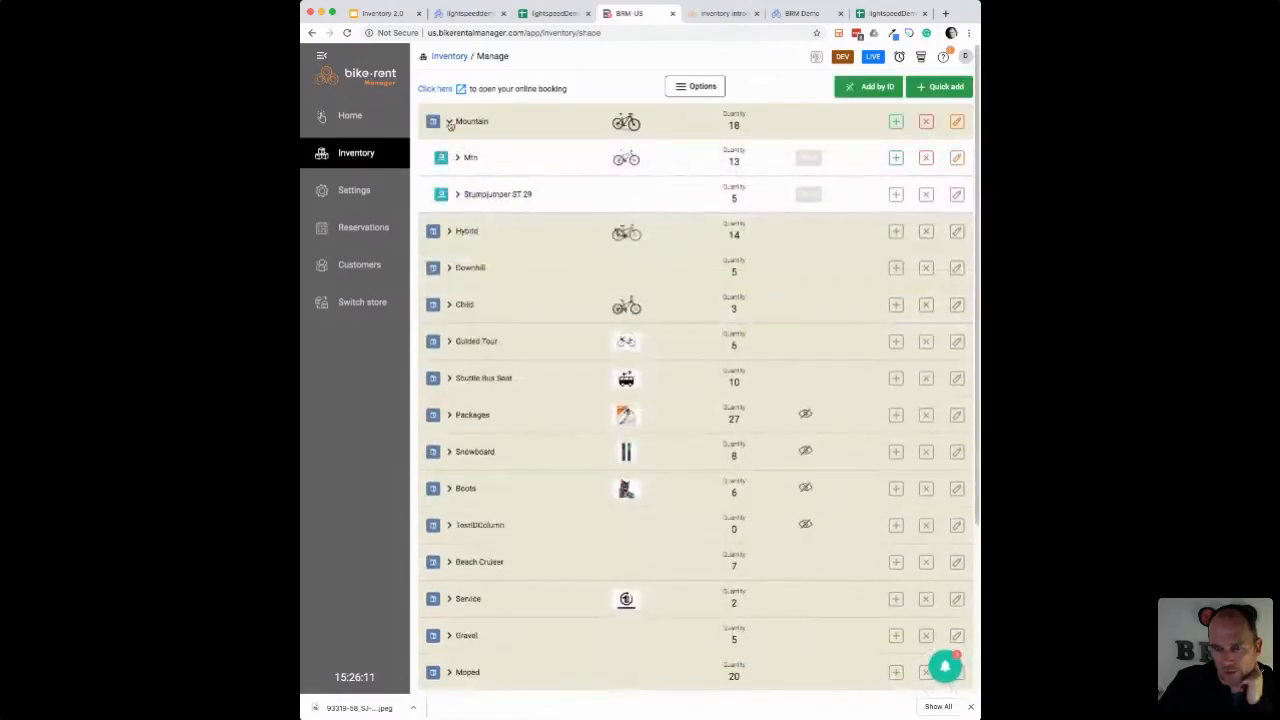
pyautogui.click(450, 122)
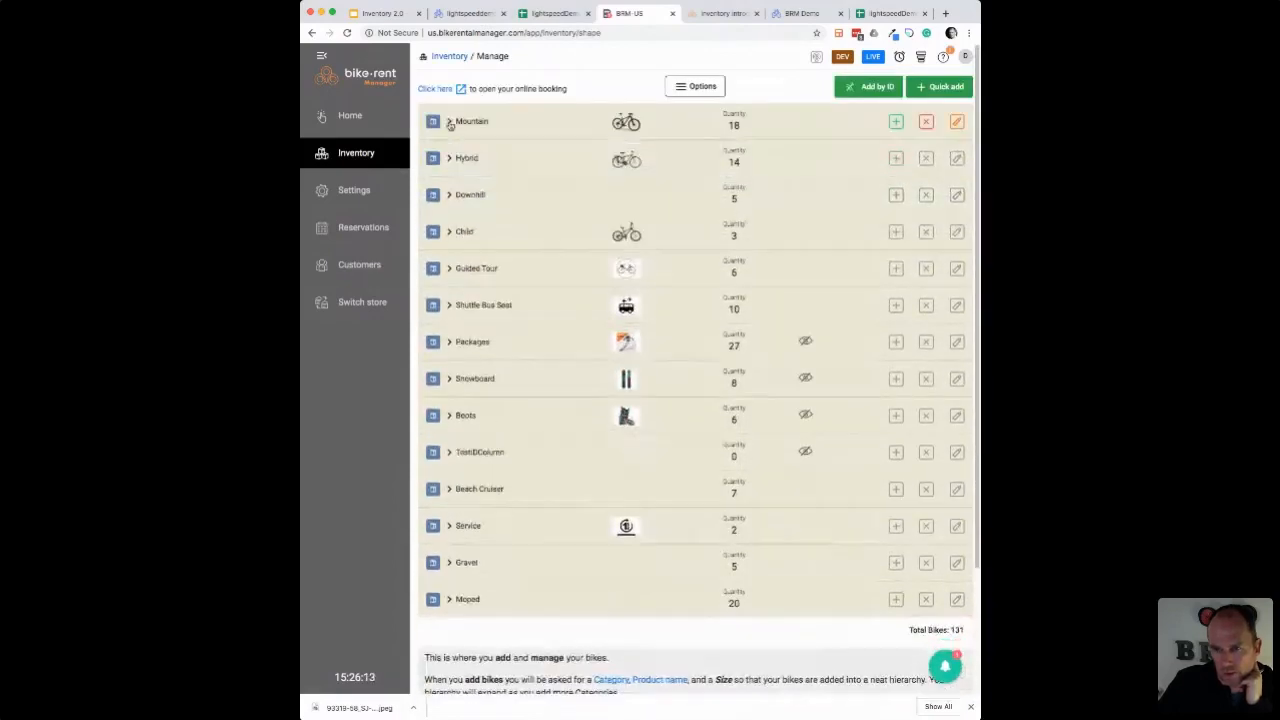
pyautogui.click(450, 122)
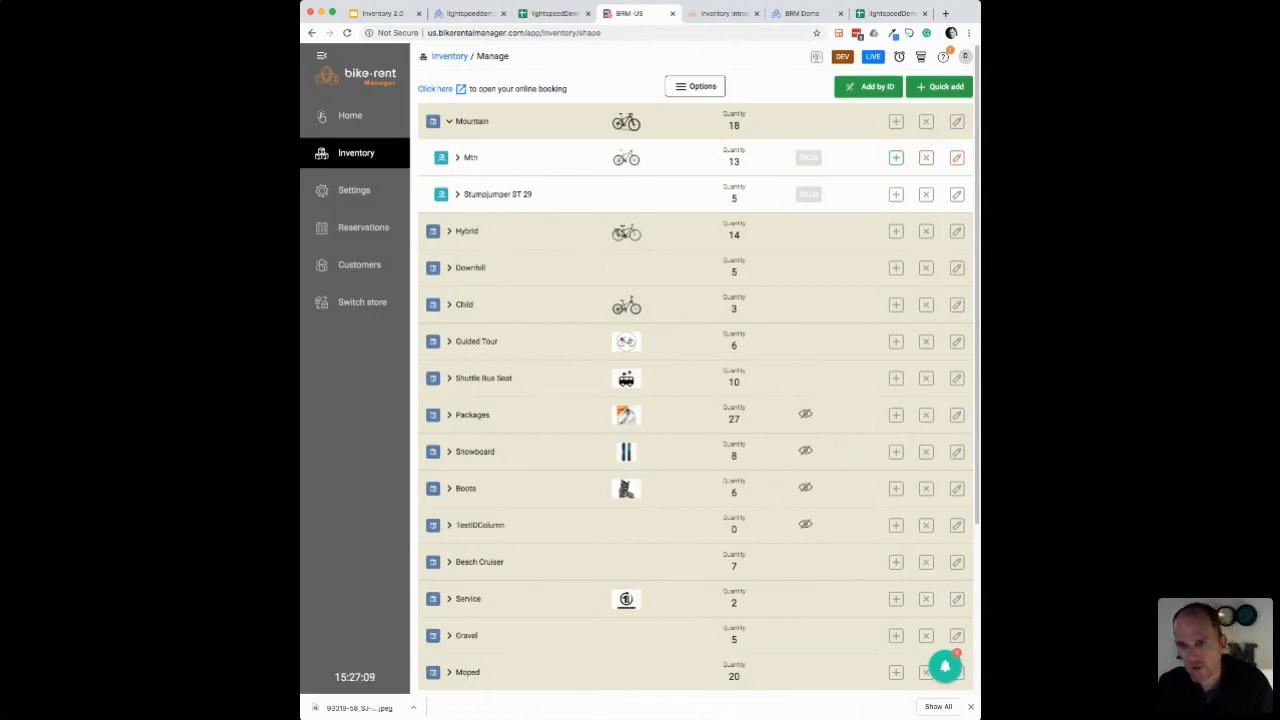
pyautogui.click(450, 121)
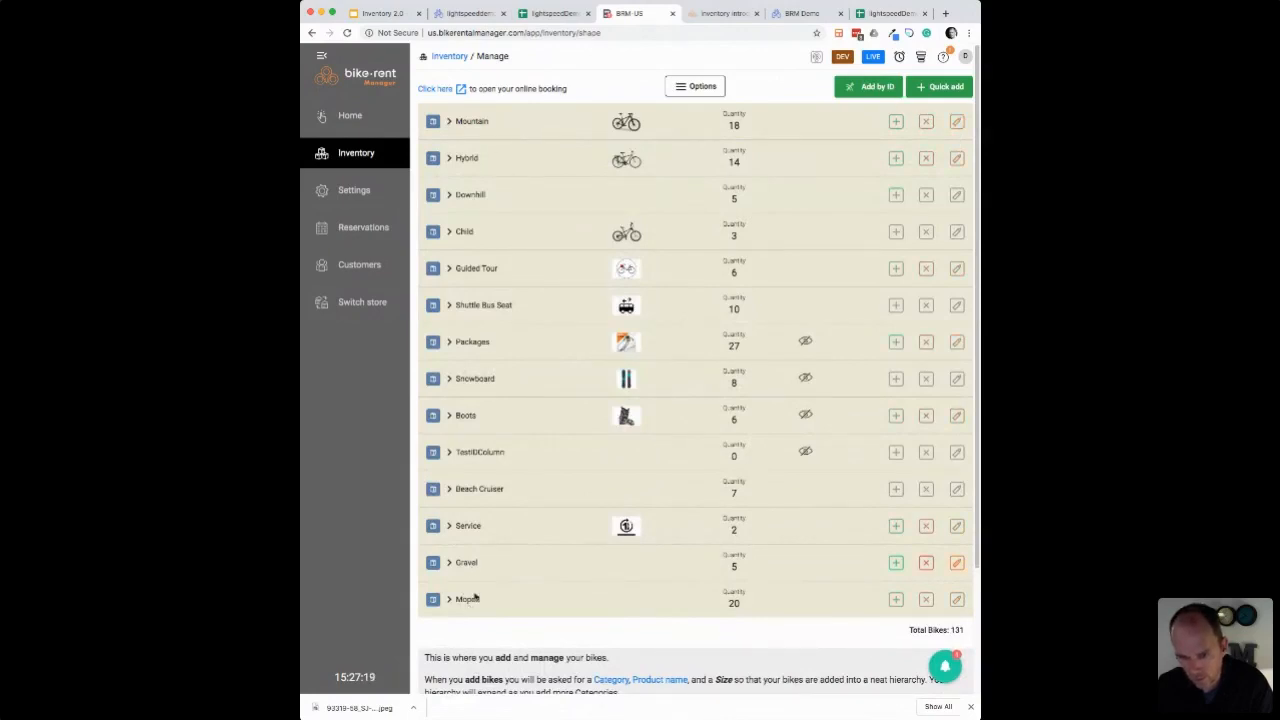
# Step: Open the Gravel category for editing, rename it Gravel Bike and save it
pyautogui.click(448, 564)
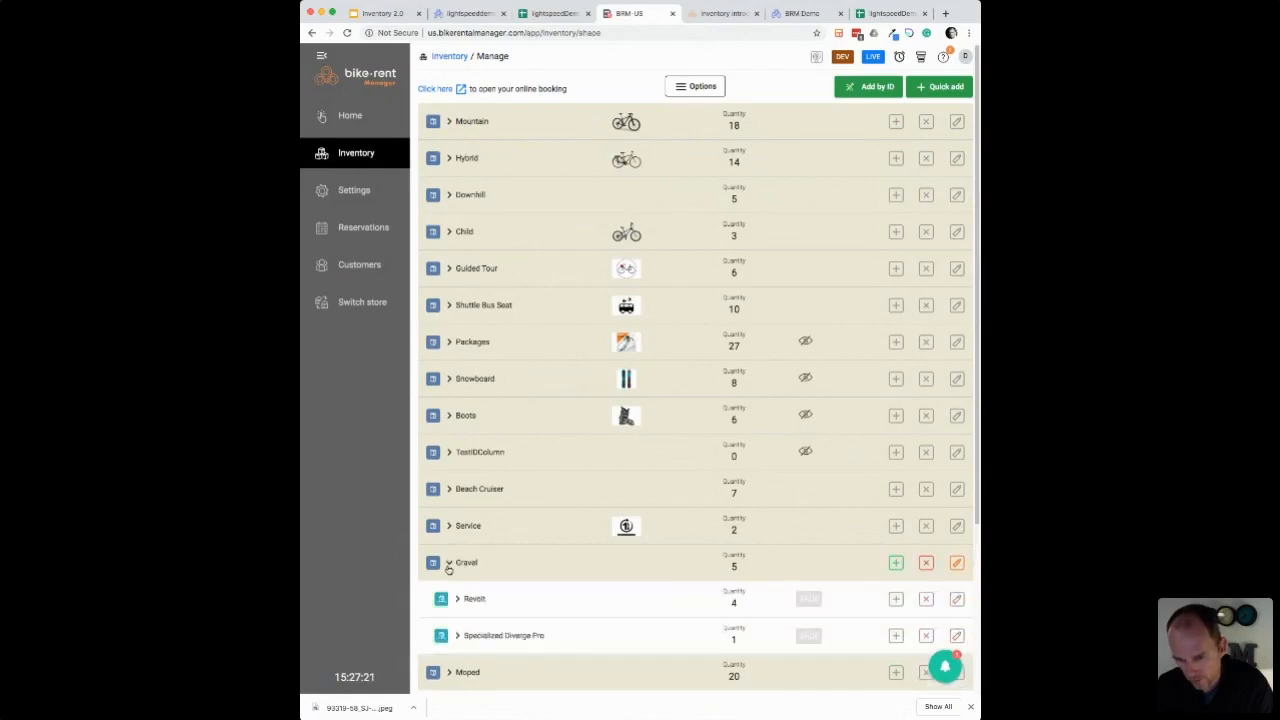
pyautogui.click(957, 563)
pyautogui.click(476, 121)
pyautogui.write('B')
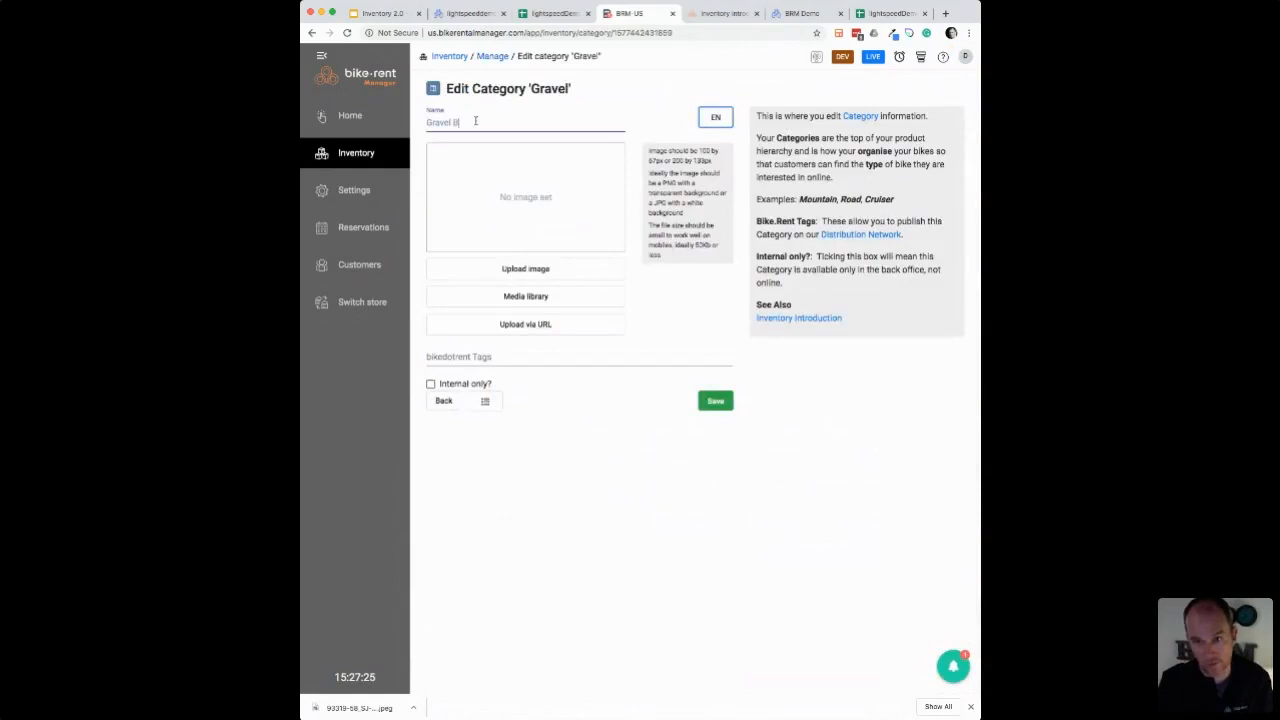
pyautogui.write('ikes')
pyautogui.press('Return')
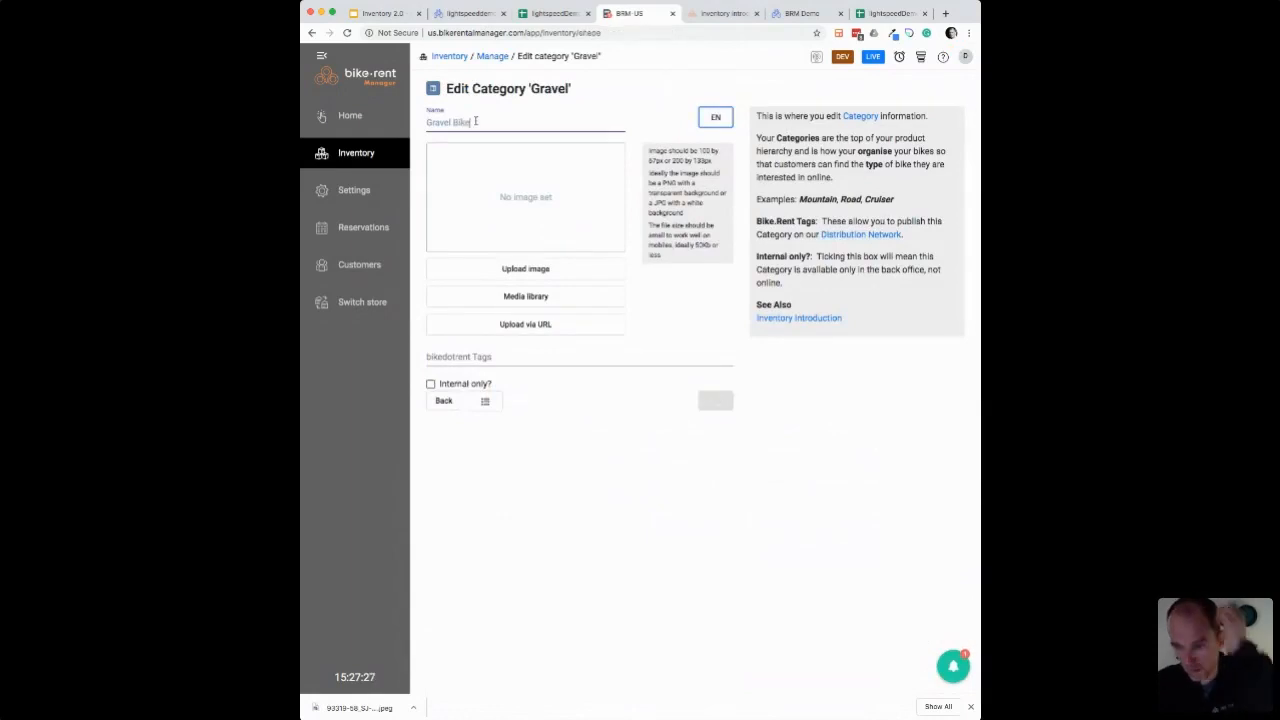
# Step: Collapse the Gravel Bike category, reopen it for editing, enter VTC as its French name and save
pyautogui.click(449, 563)
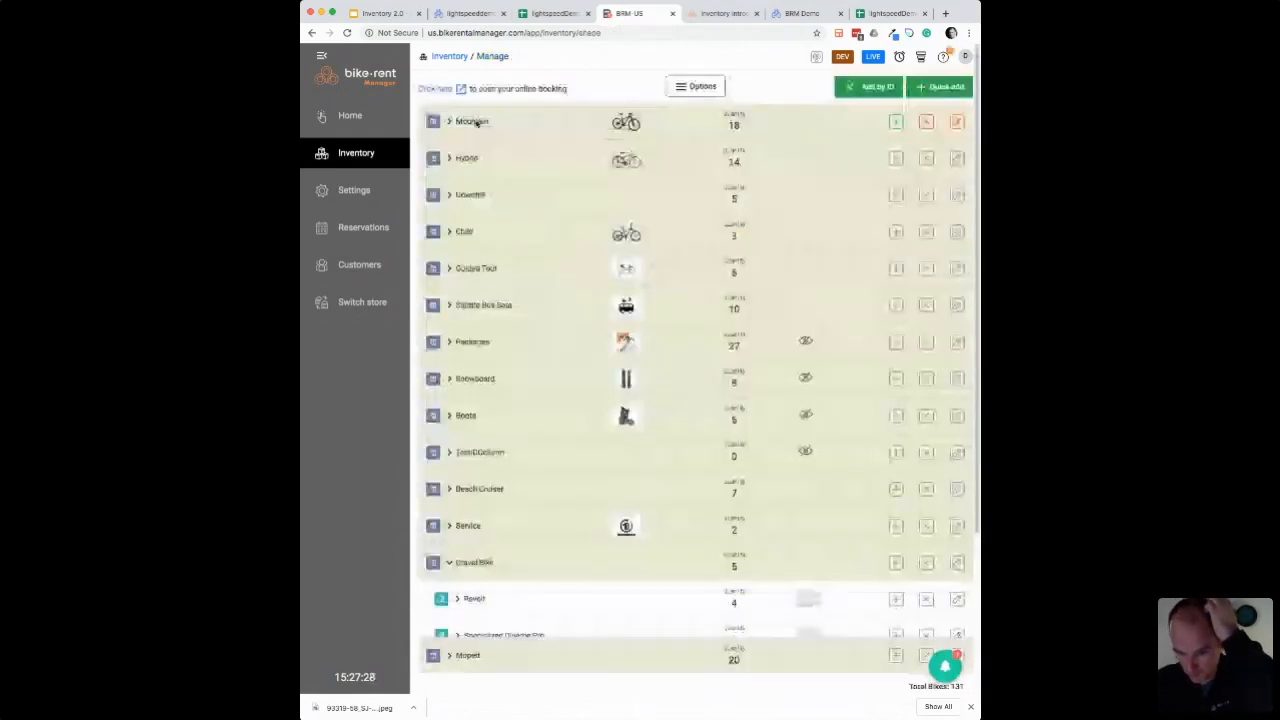
pyautogui.click(449, 563)
pyautogui.click(952, 561)
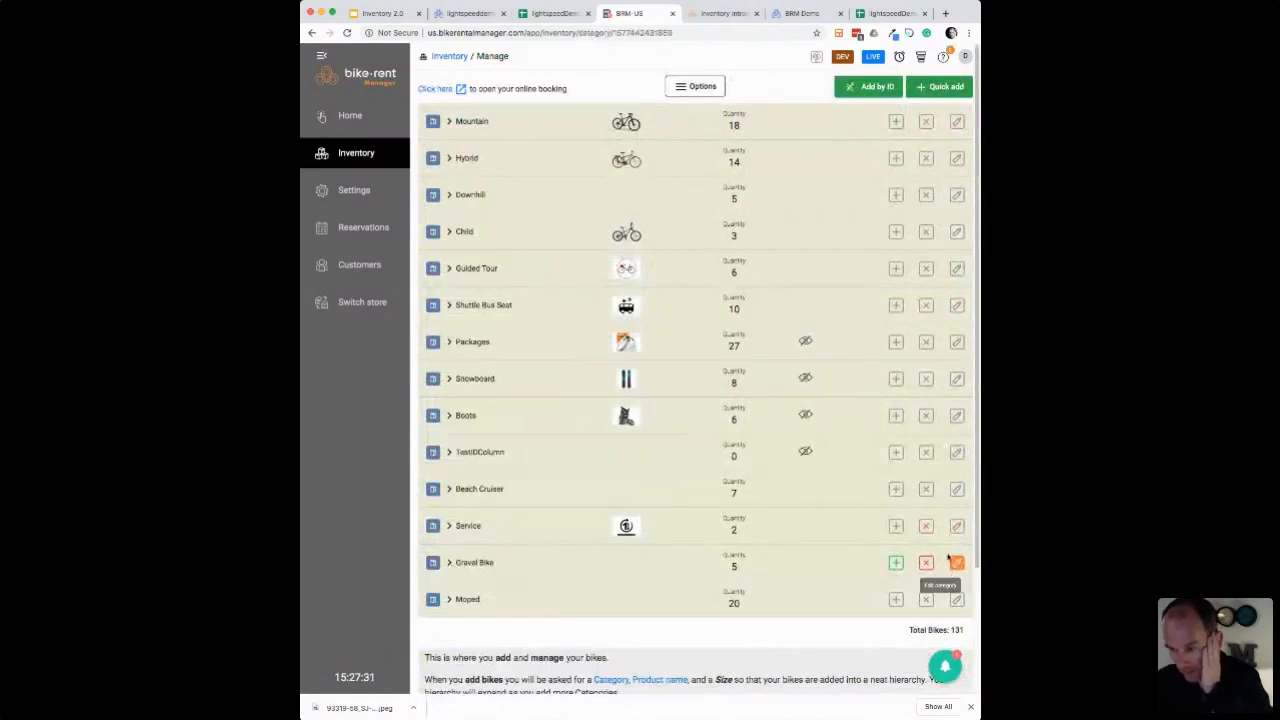
pyautogui.click(715, 117)
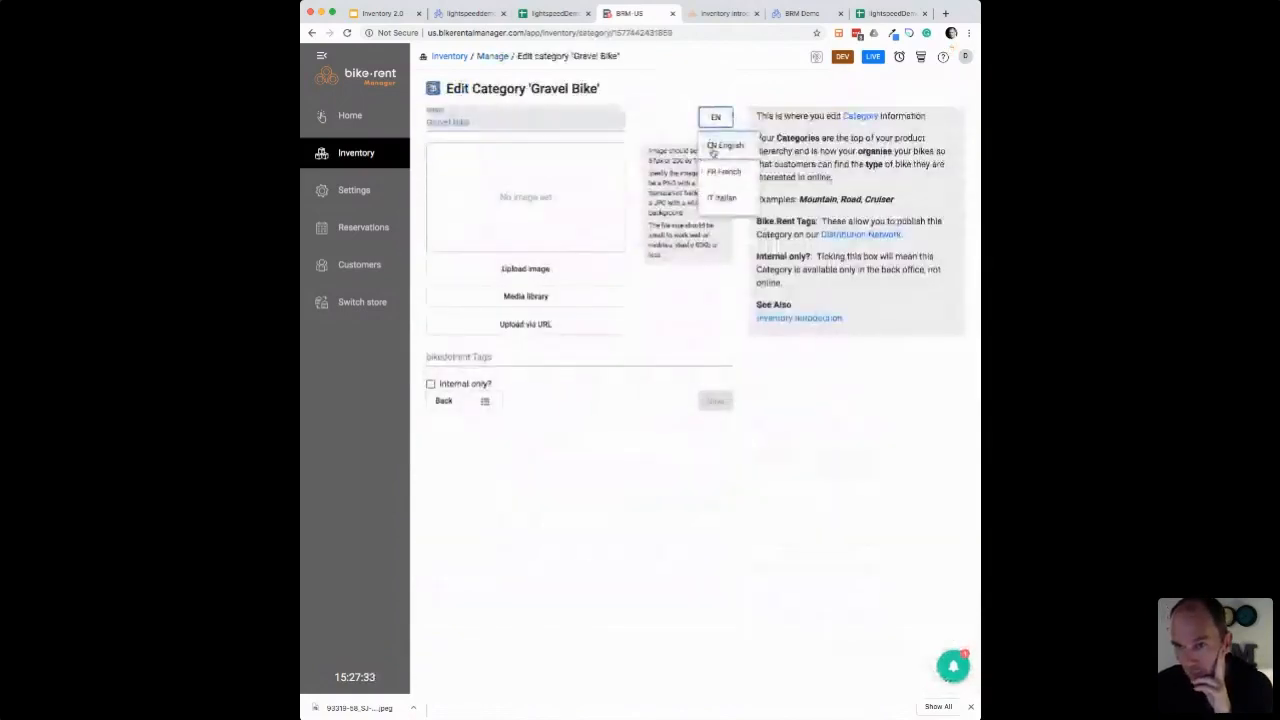
pyautogui.click(724, 171)
pyautogui.click(451, 123)
pyautogui.write('VTC')
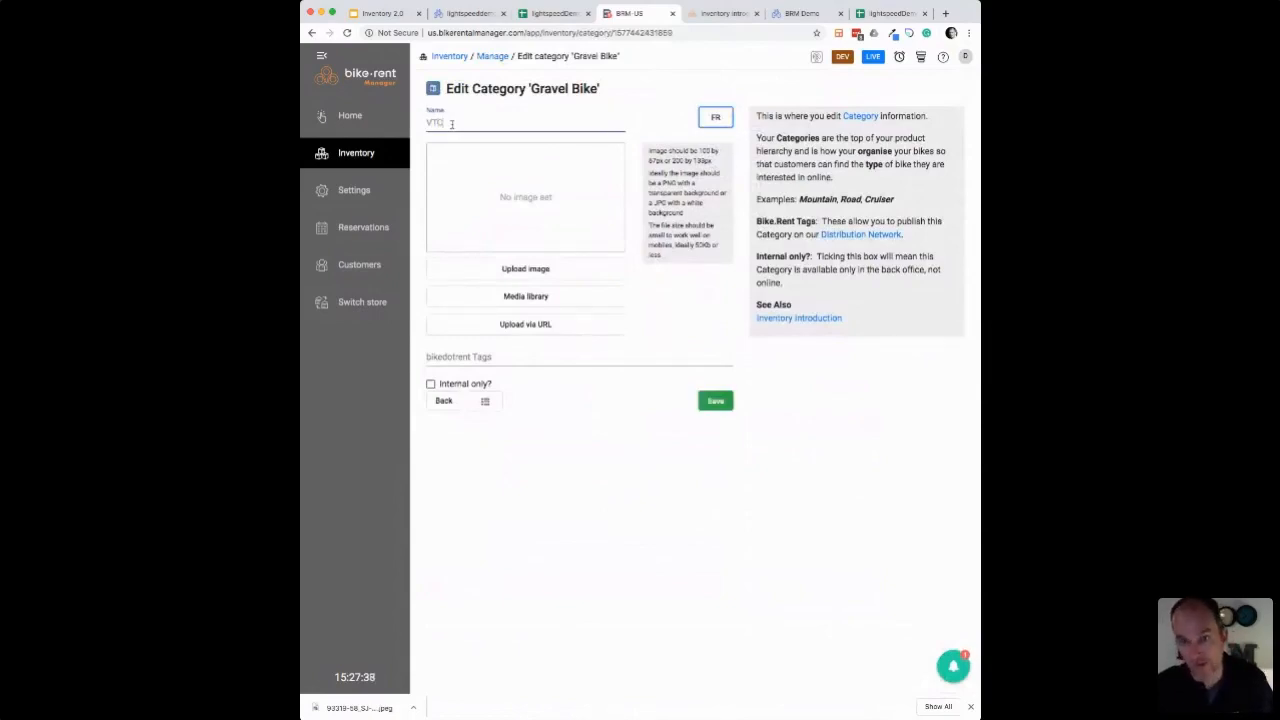
pyautogui.press('Return')
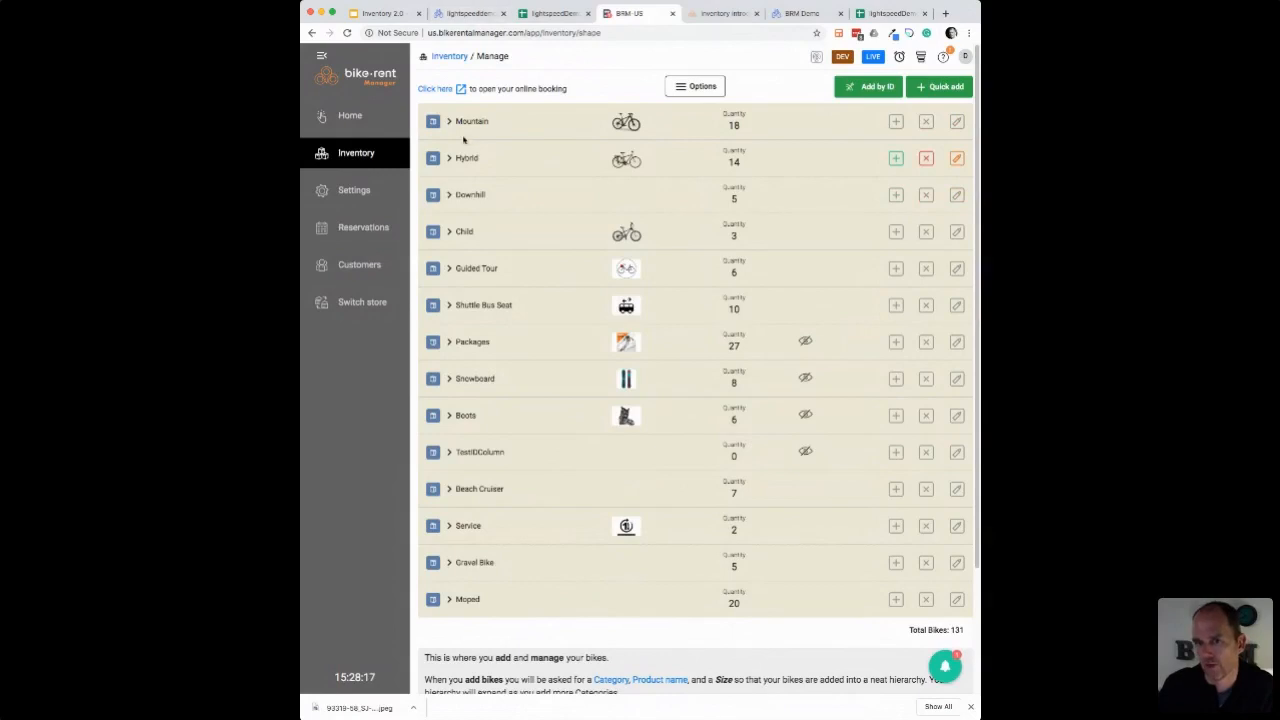
# Step: Switch to the older BRM Demo 2.0 page, view its fleet management and Inventory 2.0 sections, and return to the new app
pyautogui.click(487, 13)
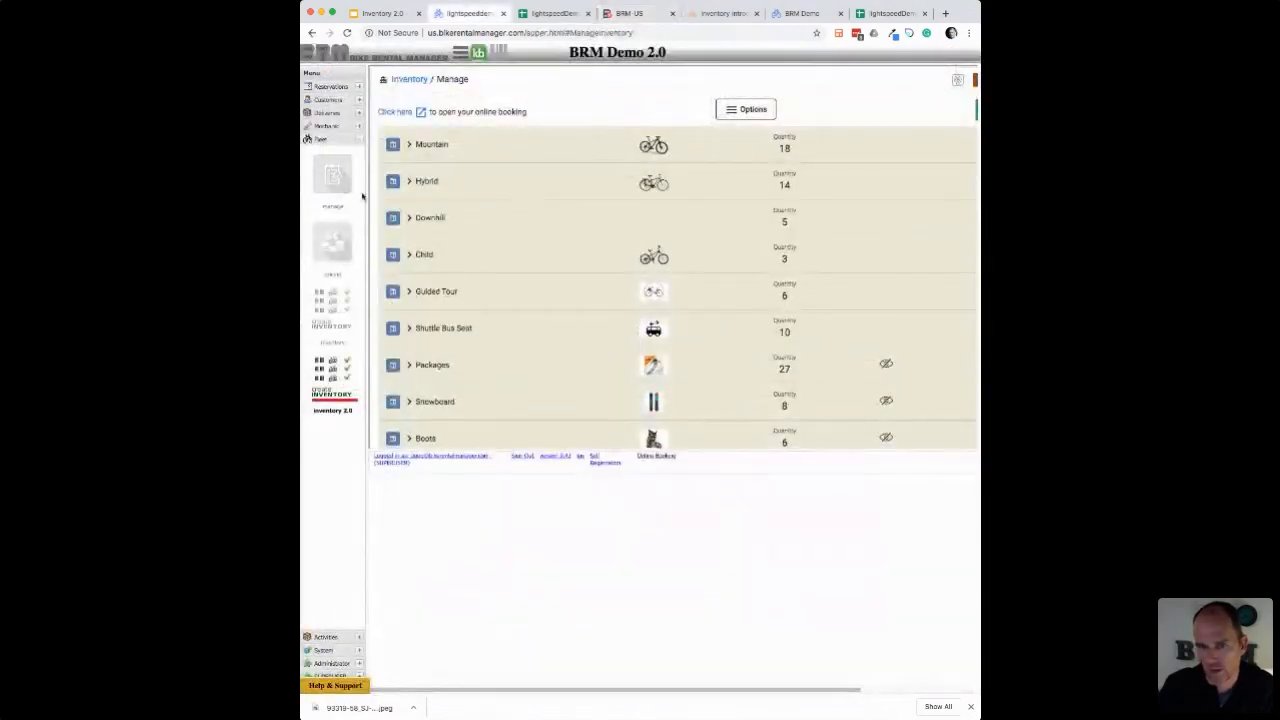
pyautogui.click(359, 193)
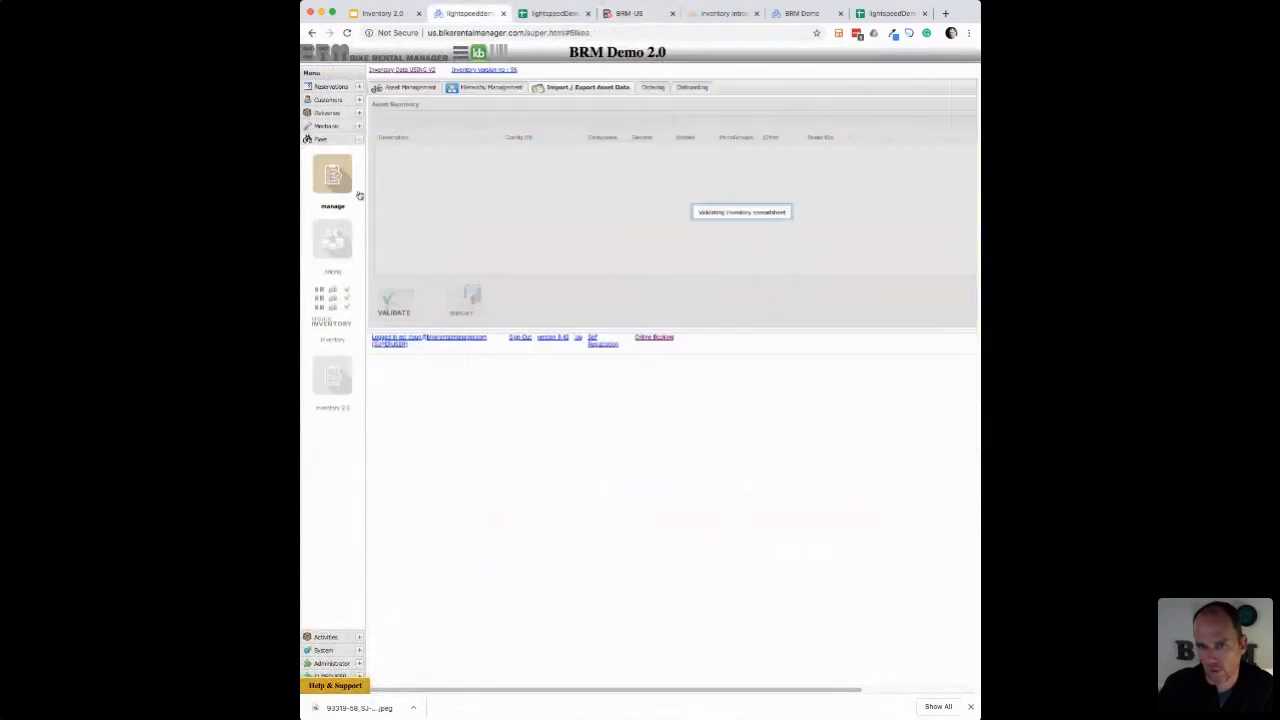
pyautogui.click(420, 88)
pyautogui.click(330, 375)
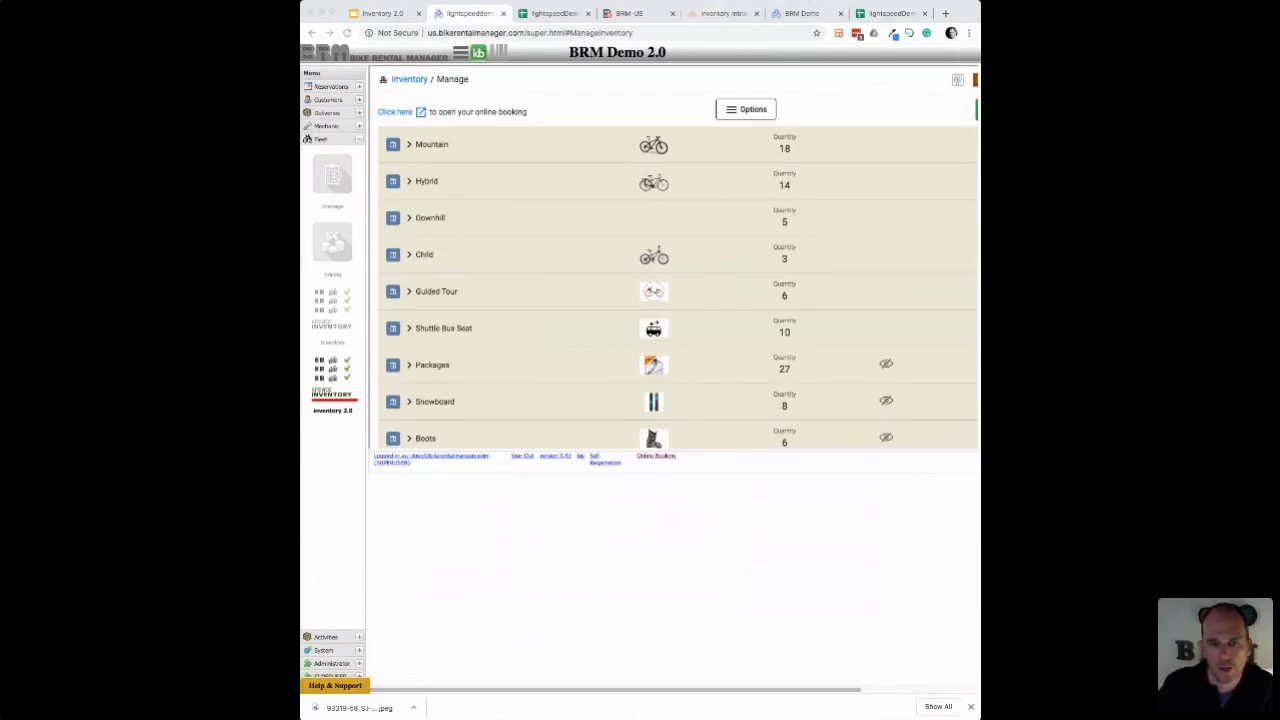
pyautogui.click(630, 13)
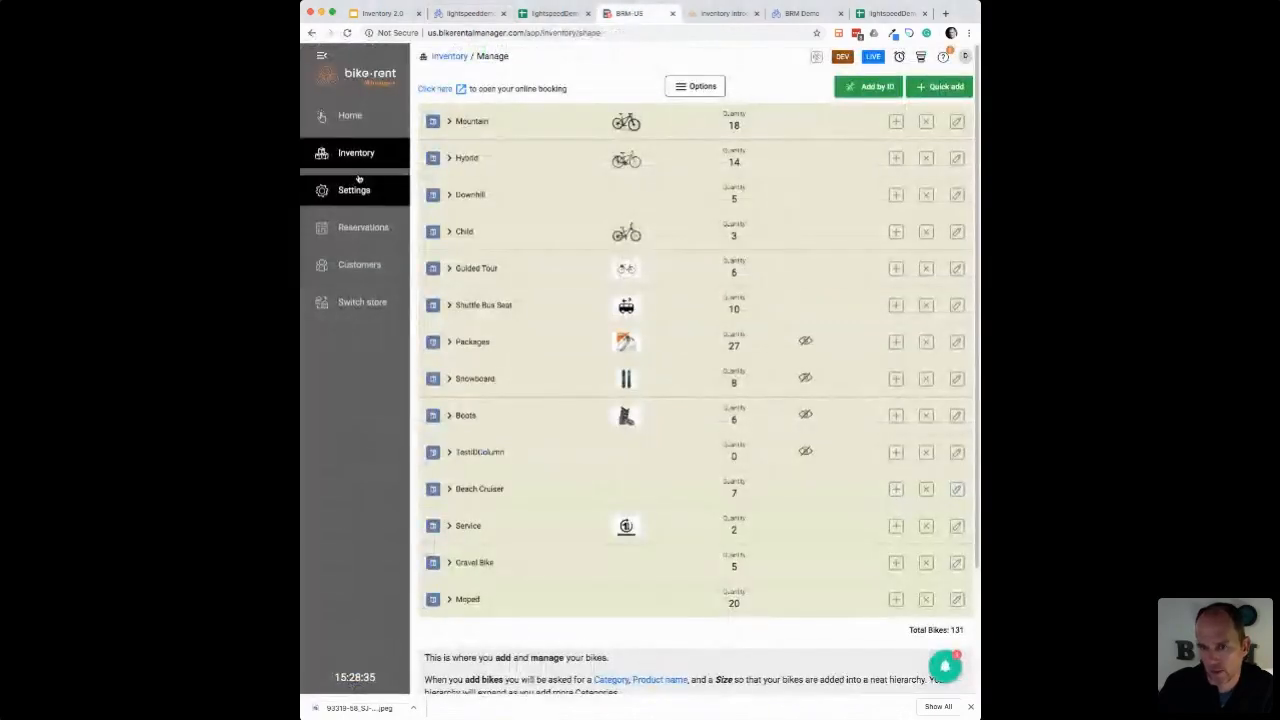
# Step: Open the reservations in search mode, run the New quick search and open the second listed reservation's details
pyautogui.click(371, 222)
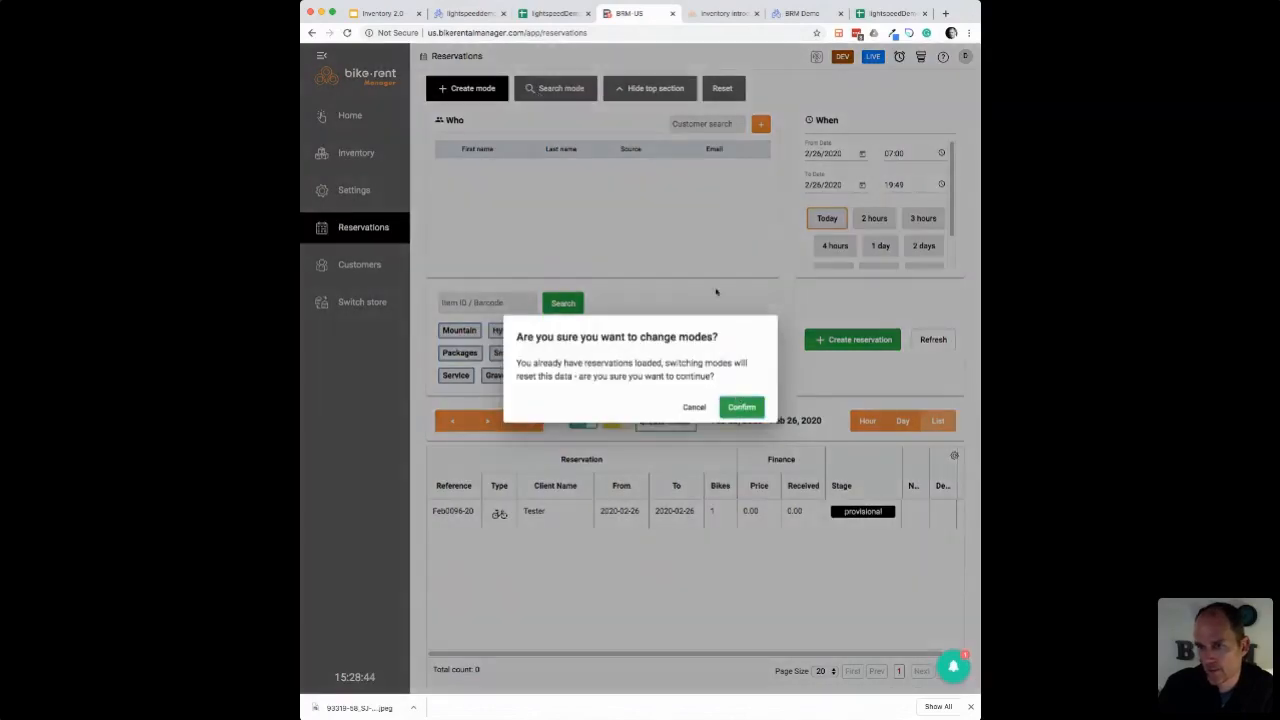
pyautogui.click(741, 407)
pyautogui.click(648, 150)
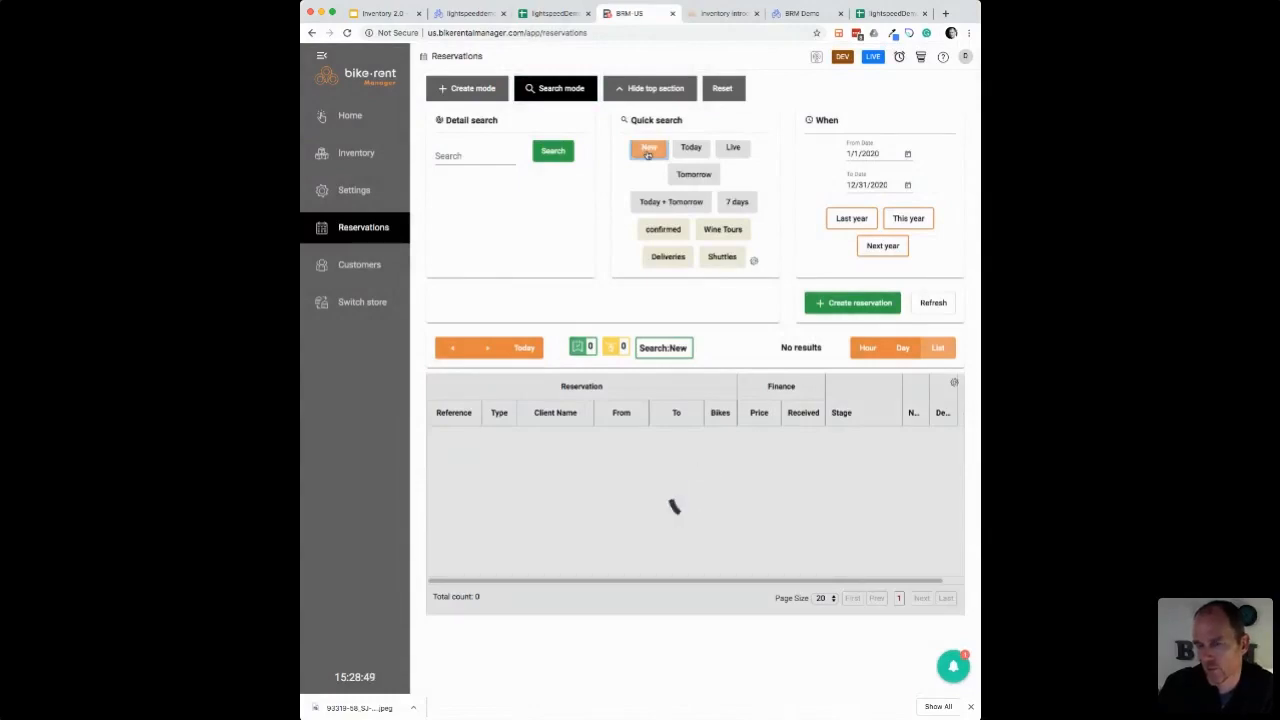
pyautogui.click(605, 468)
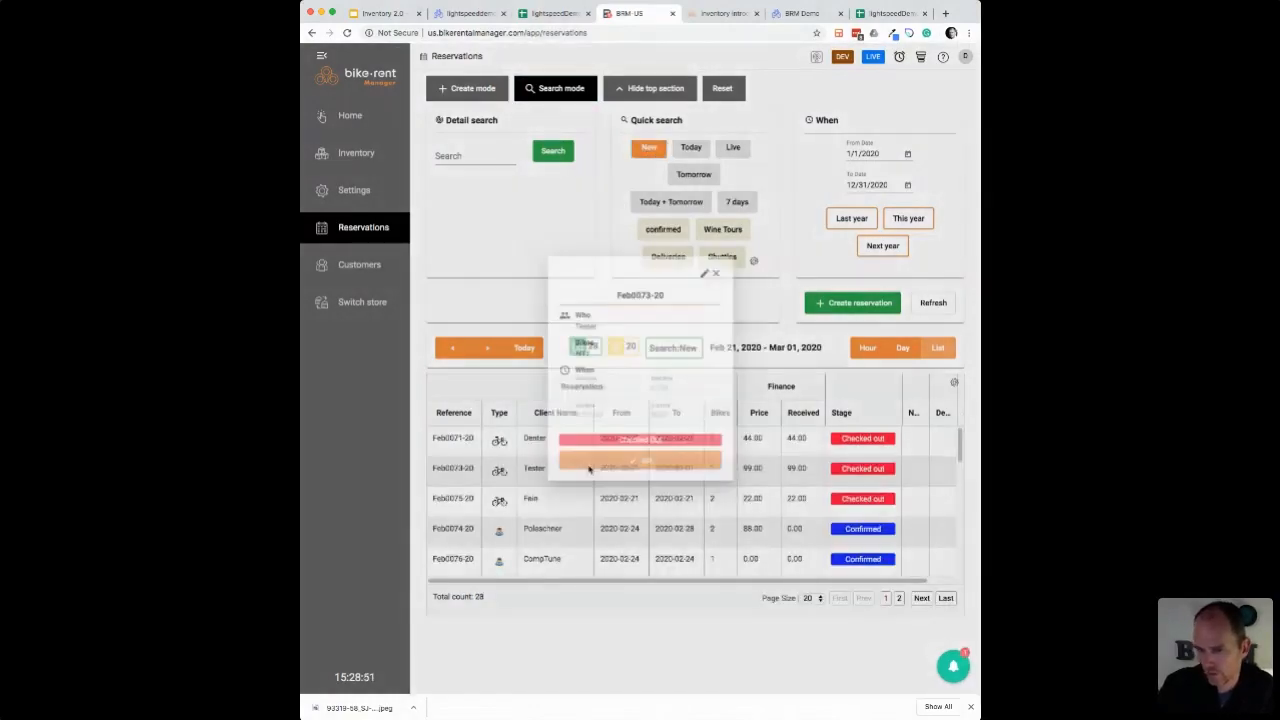
pyautogui.click(603, 472)
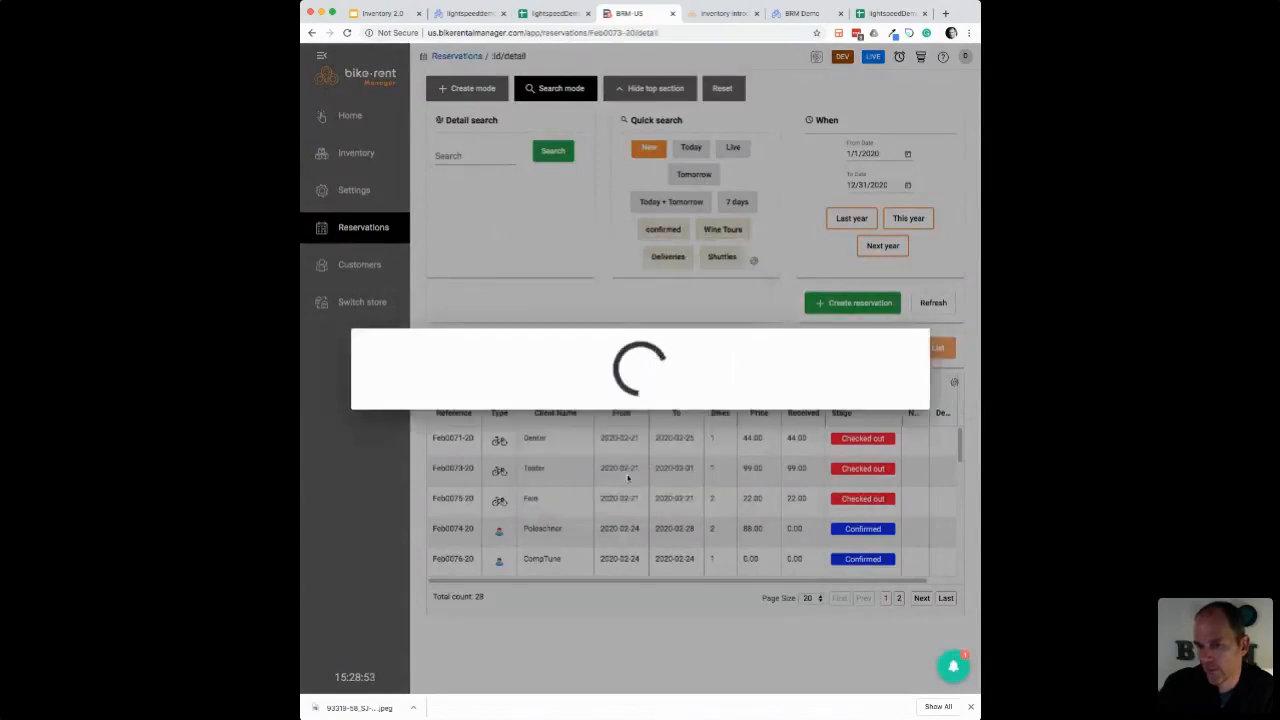
# Step: View the reservation's Stripe card form and payment summary, close the reservation and return to inventory management
pyautogui.click(707, 370)
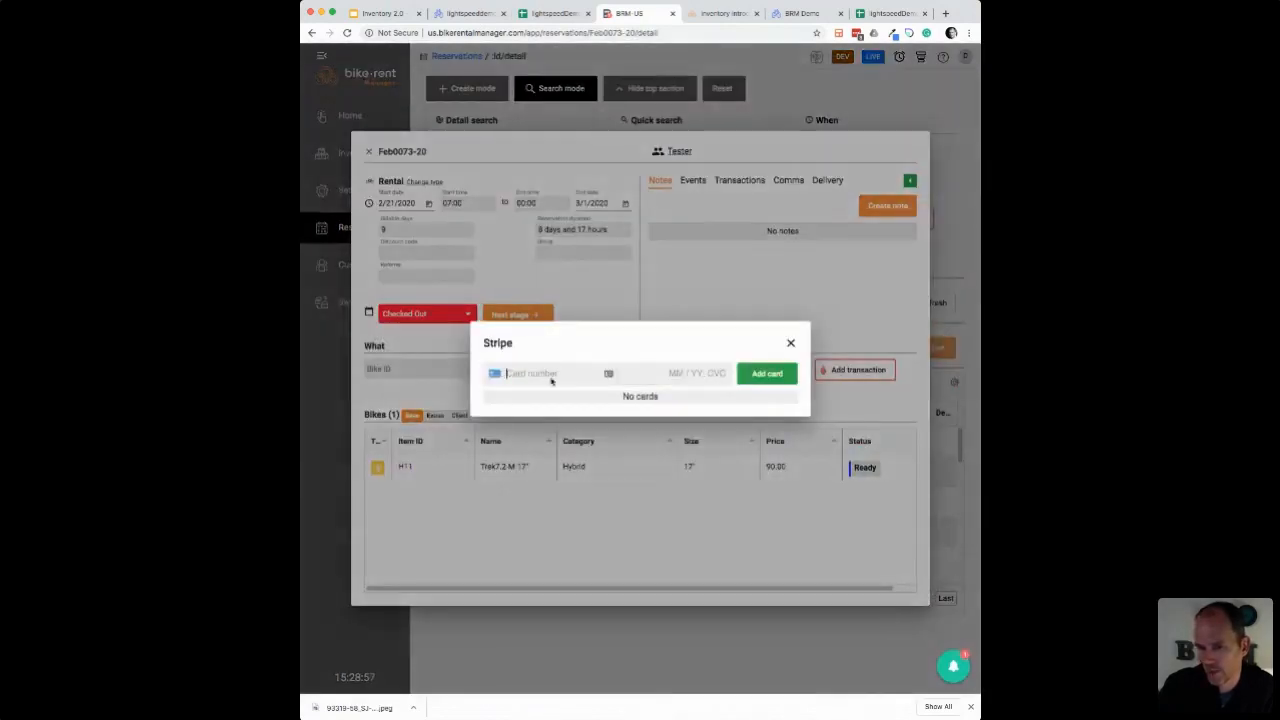
pyautogui.click(790, 344)
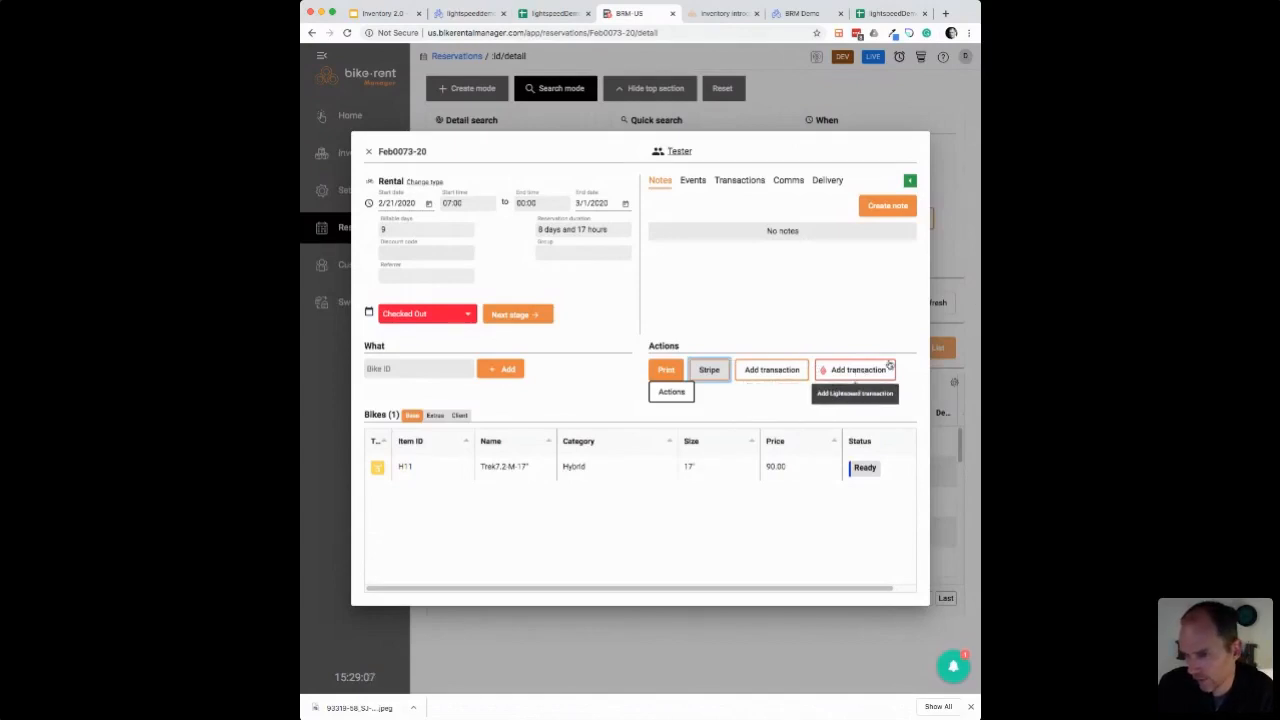
pyautogui.click(909, 180)
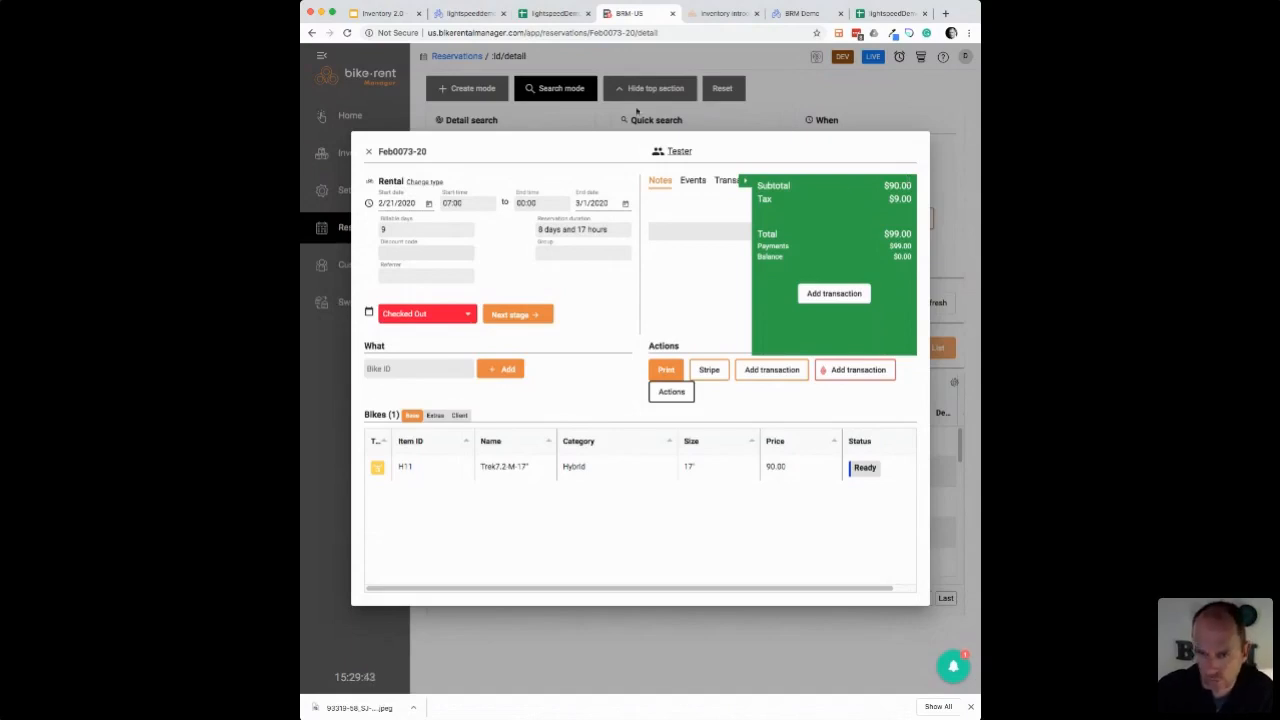
pyautogui.click(368, 151)
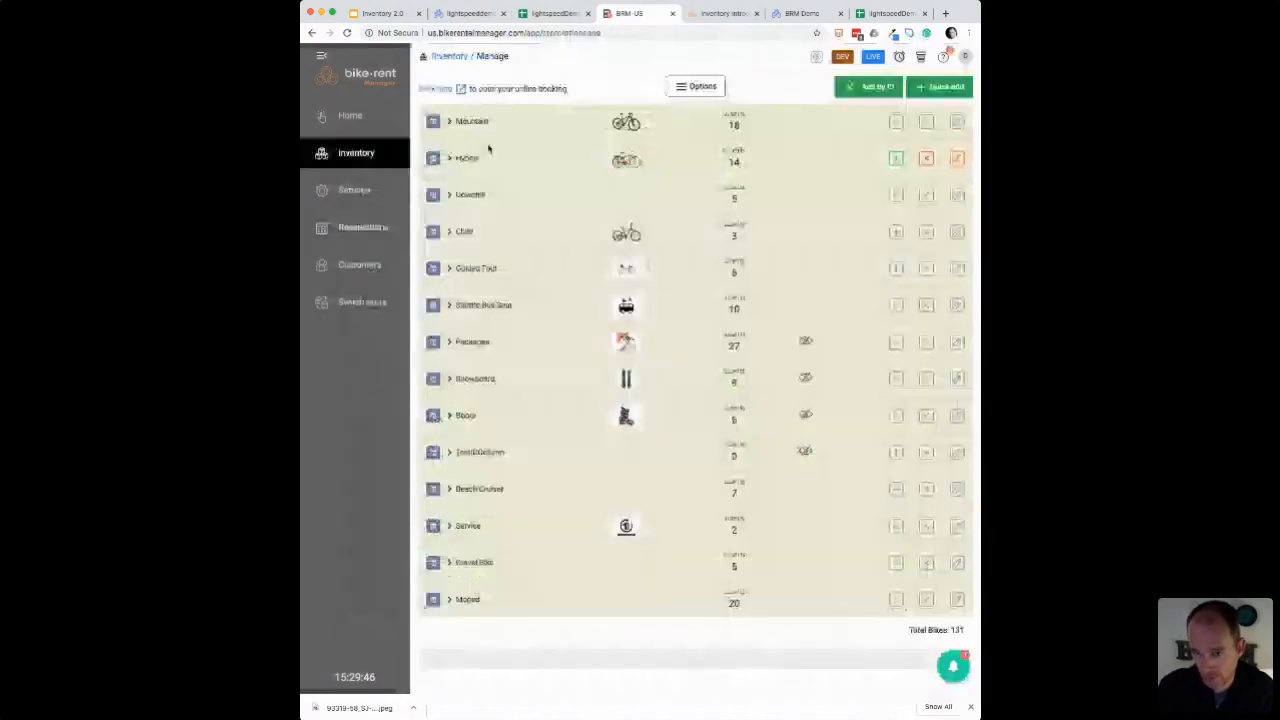
# Step: Expand the Hybrid category, the Trek7.2 family and its 19" product line, and open item H3CS for editing
pyautogui.click(489, 150)
pyautogui.click(457, 230)
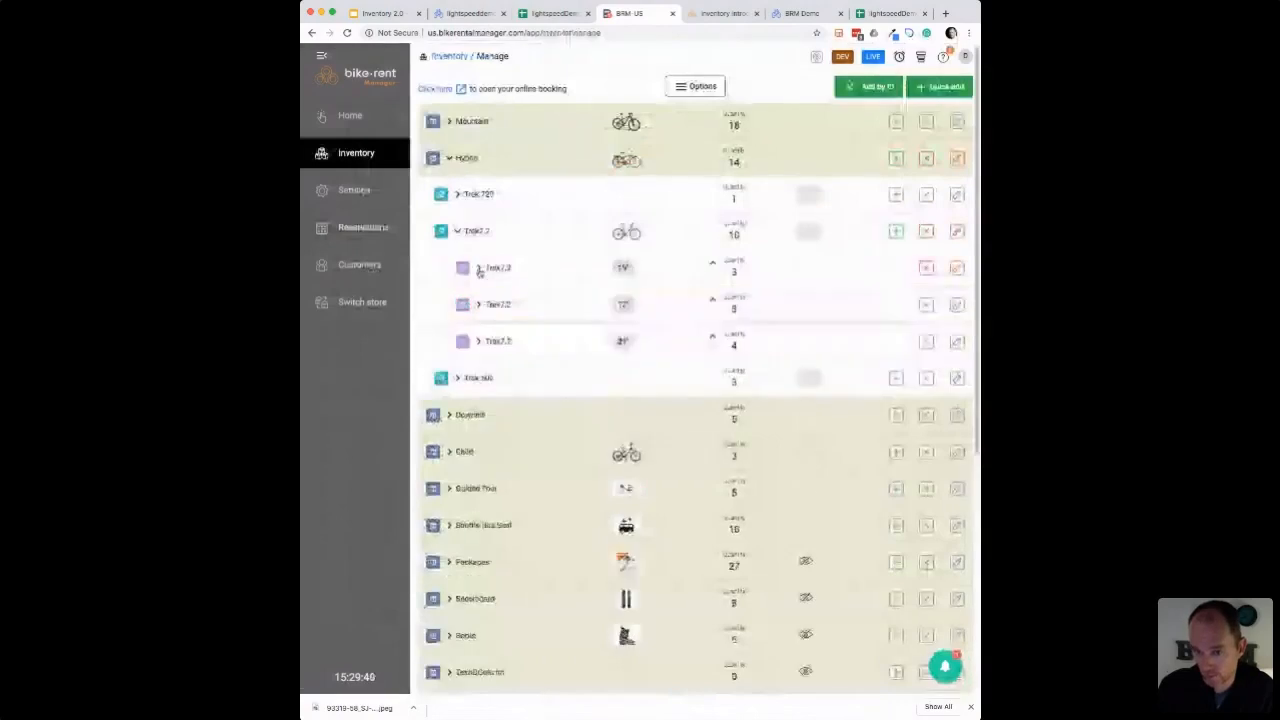
pyautogui.click(479, 270)
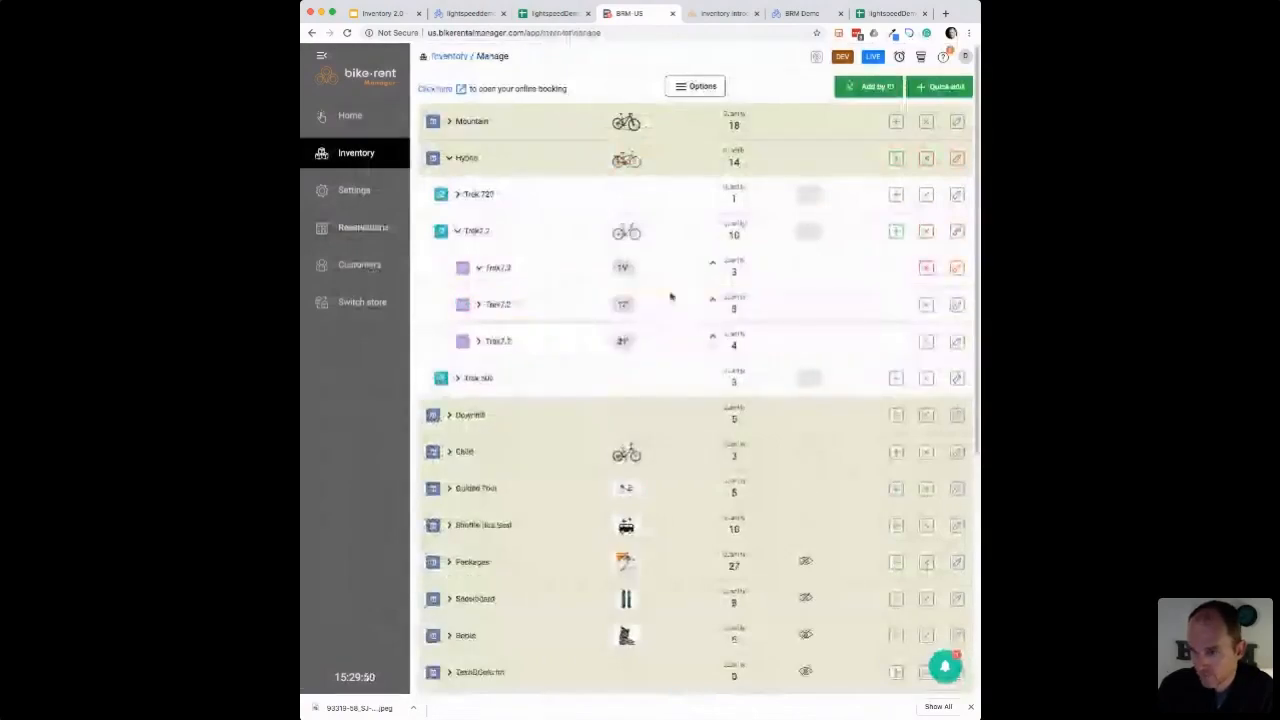
pyautogui.click(954, 305)
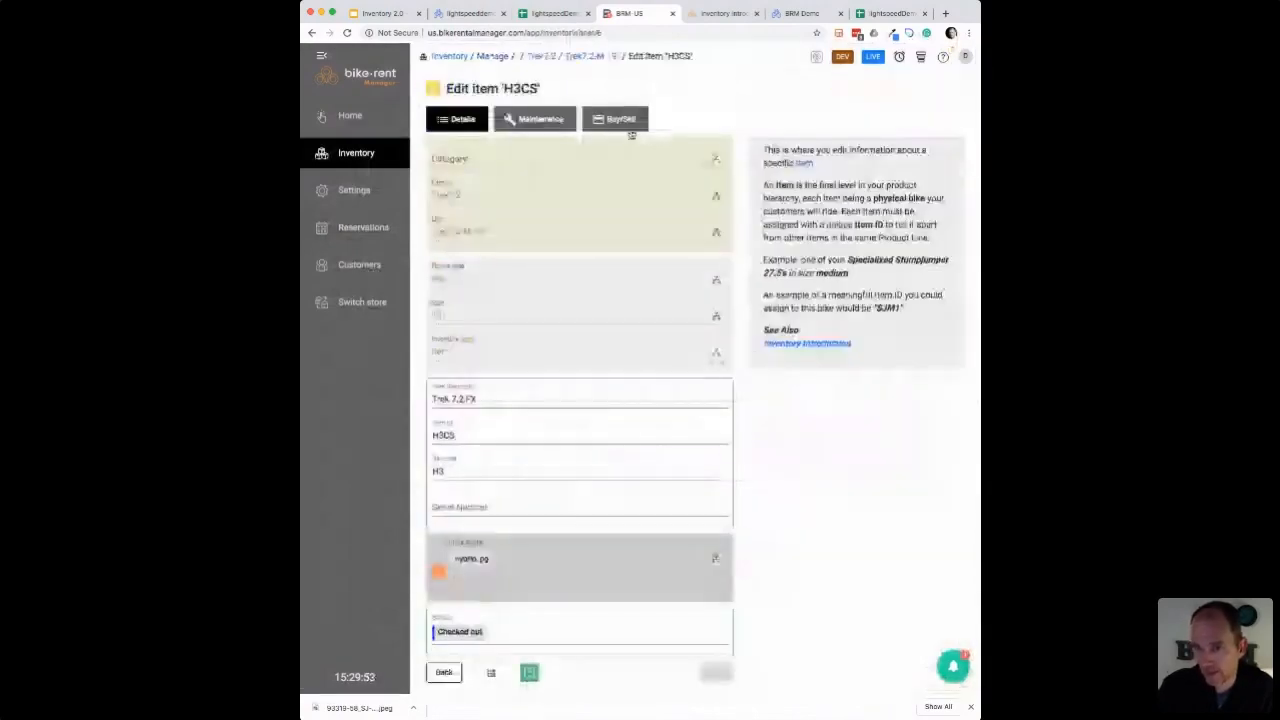
# Step: Set the for-sale price in item H3CS's buy and sell details to 300
pyautogui.scroll(-5, 652, 306)
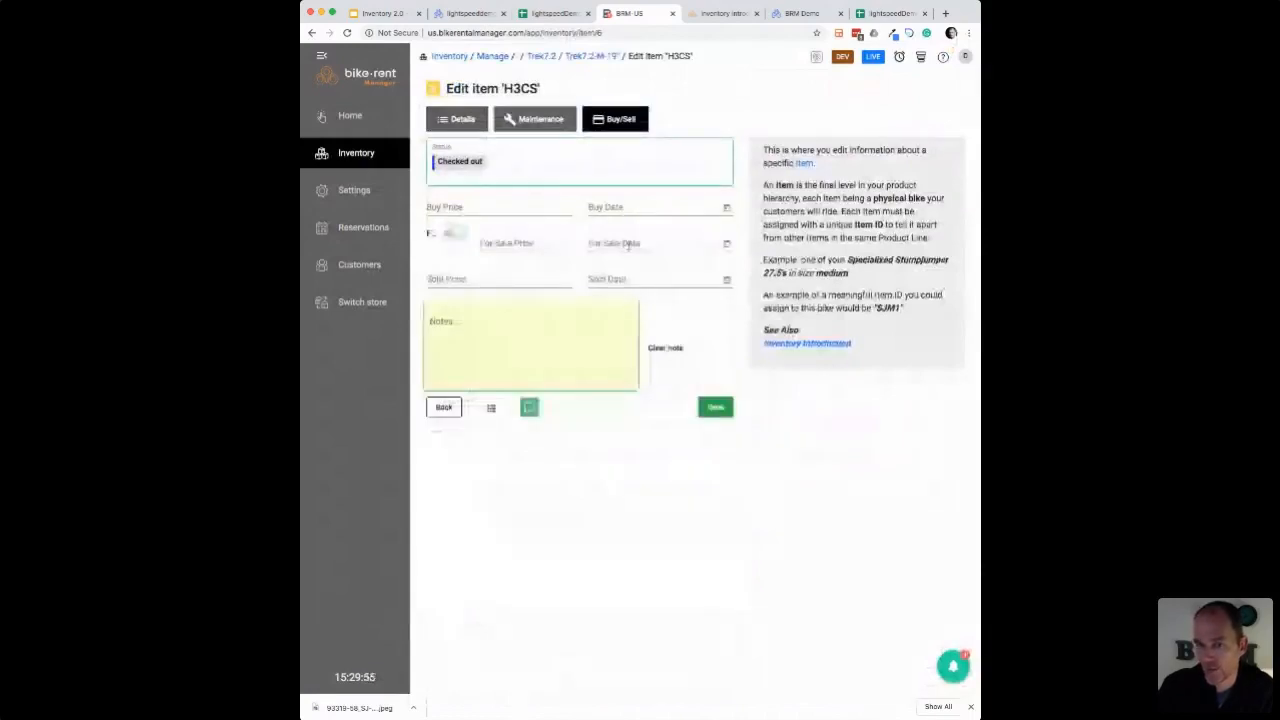
pyautogui.click(535, 246)
pyautogui.write('300')
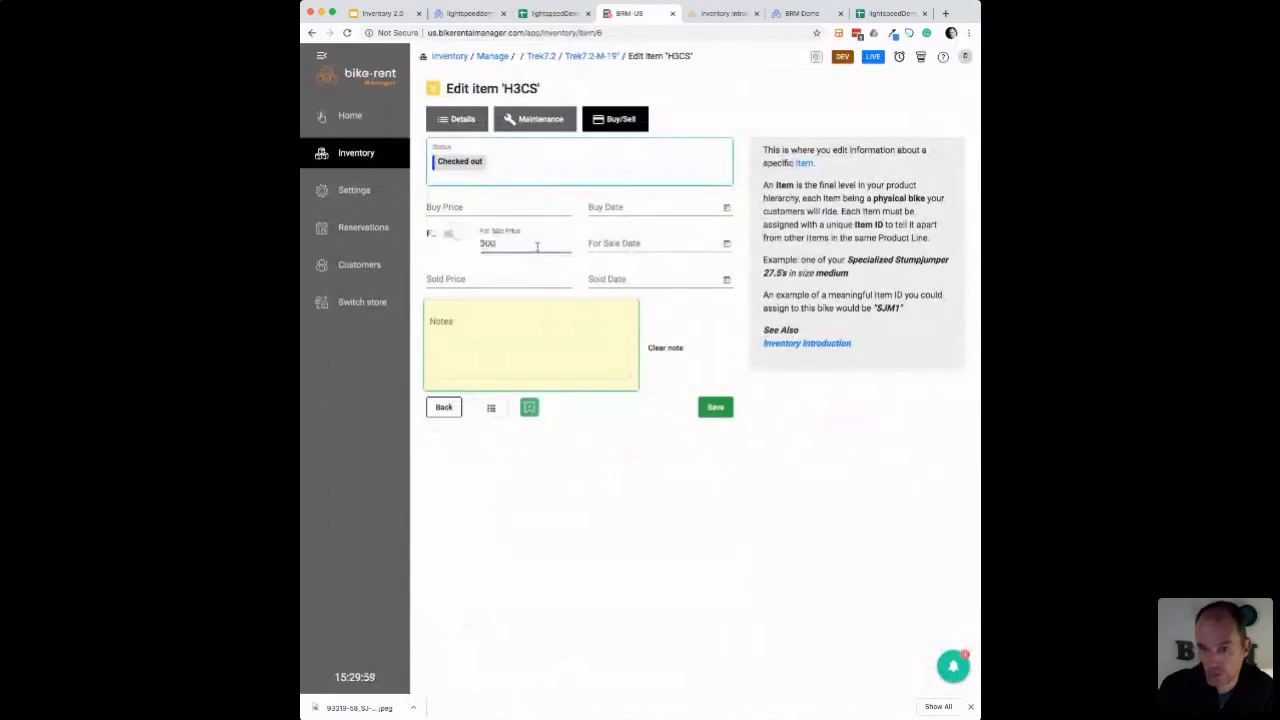
# Step: Set item H3CS's for-sale date to 8/1/2020, save the item and leave its edit page
pyautogui.click(726, 243)
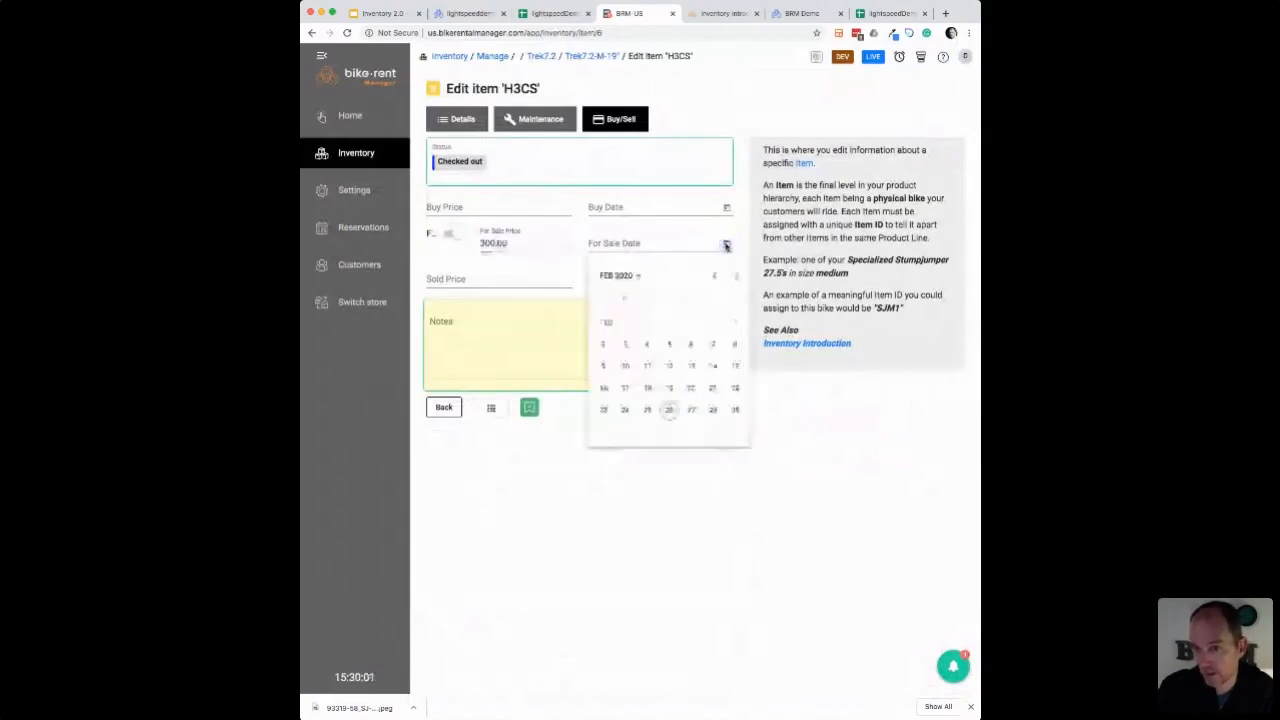
pyautogui.click(737, 276)
pyautogui.click(737, 276)
pyautogui.click(737, 276)
pyautogui.click(737, 276)
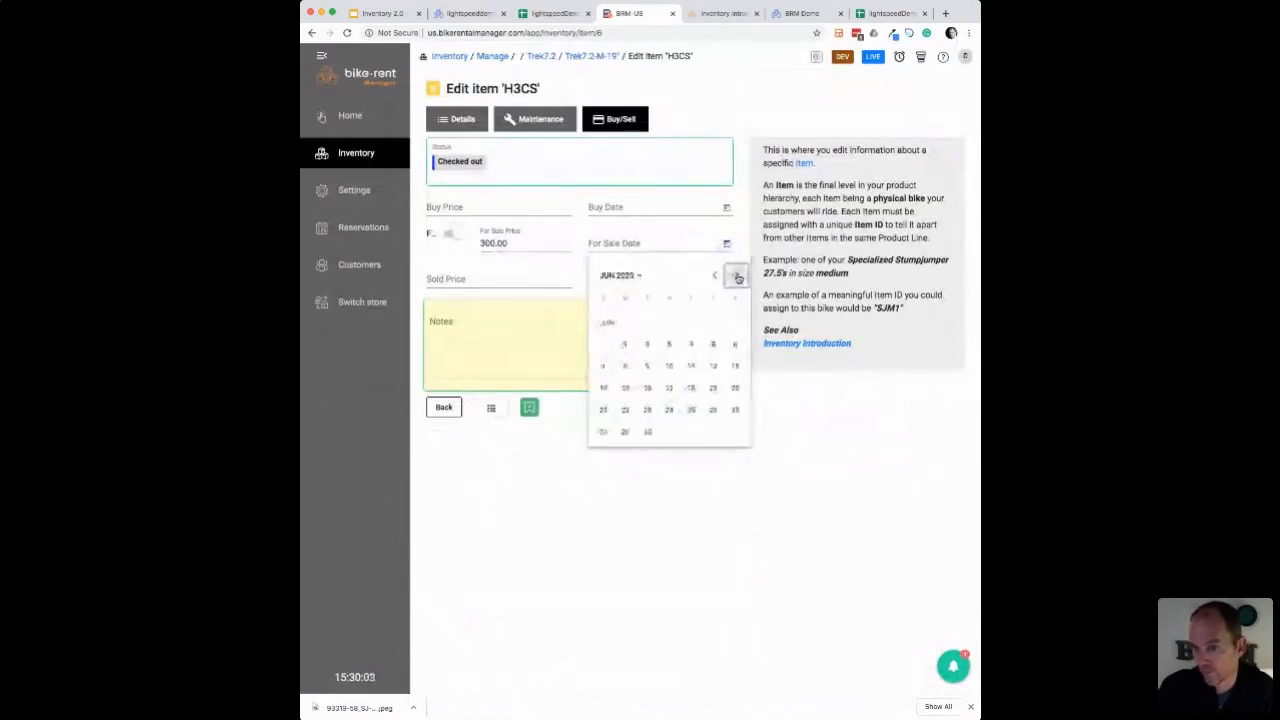
pyautogui.click(737, 276)
pyautogui.click(737, 276)
pyautogui.click(735, 322)
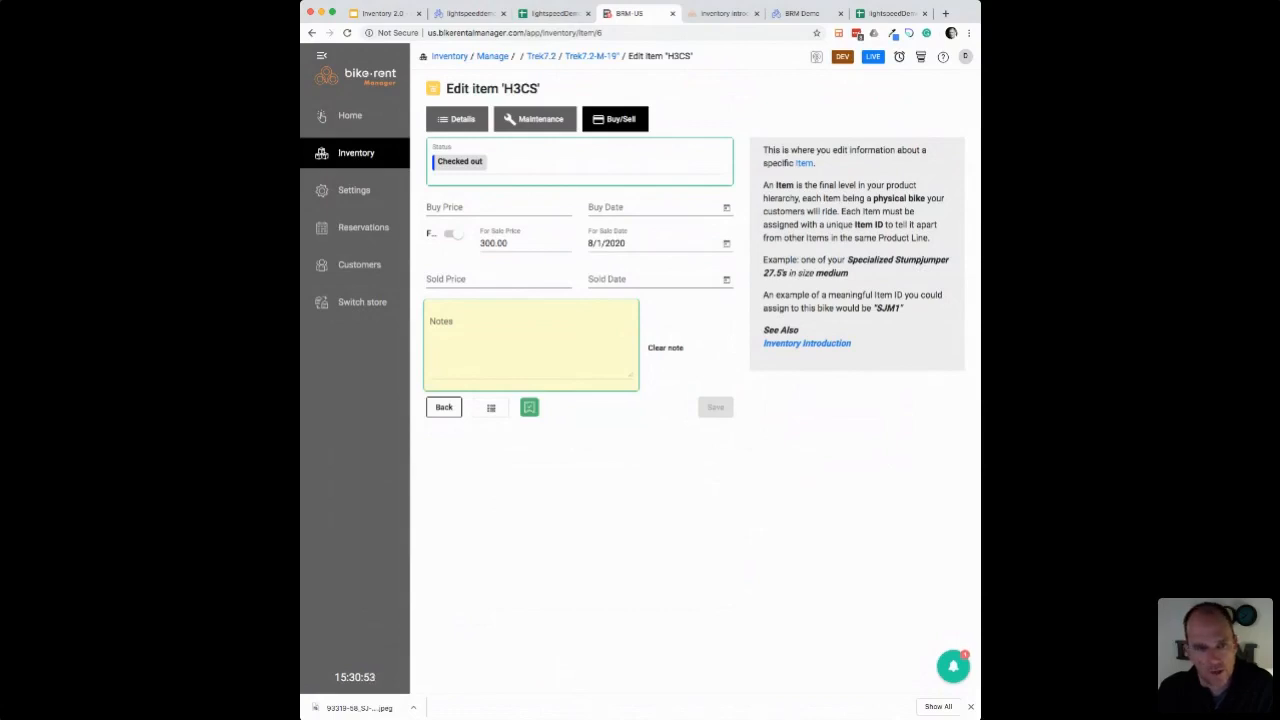
pyautogui.click(443, 407)
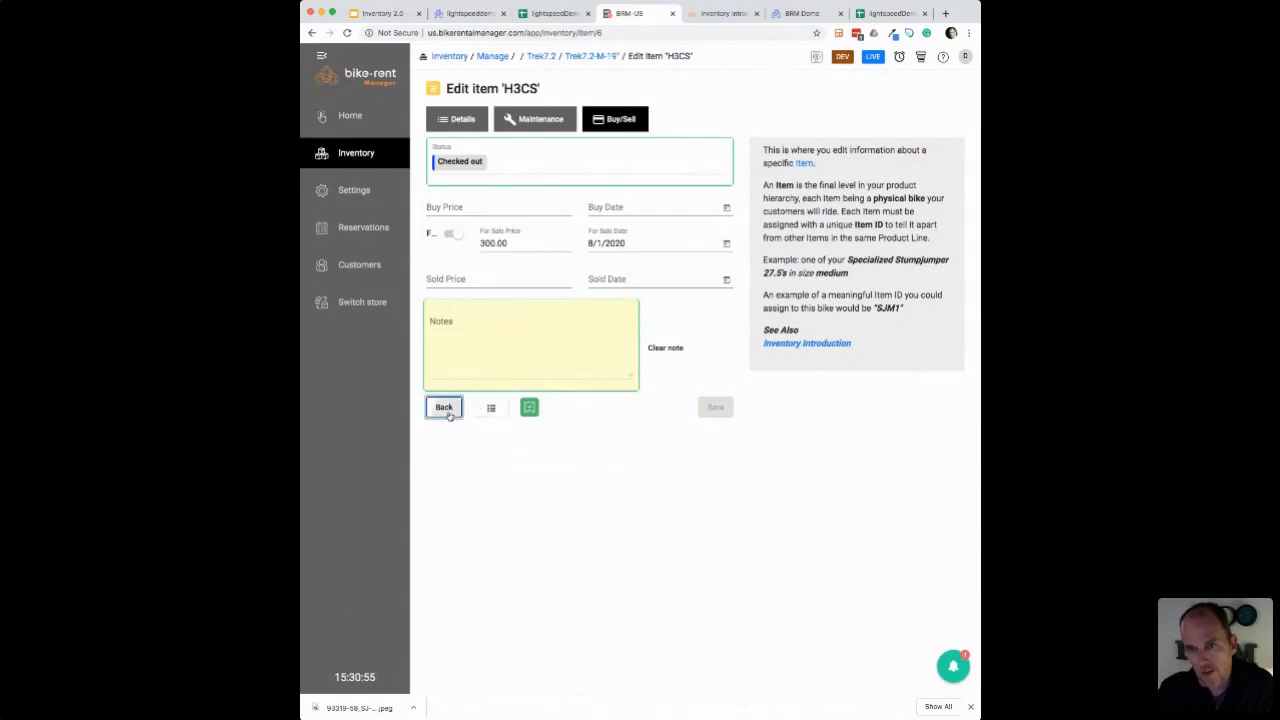
# Step: Expand the Hybrid category in the inventory list and look at its Trek7.2 family
pyautogui.click(462, 158)
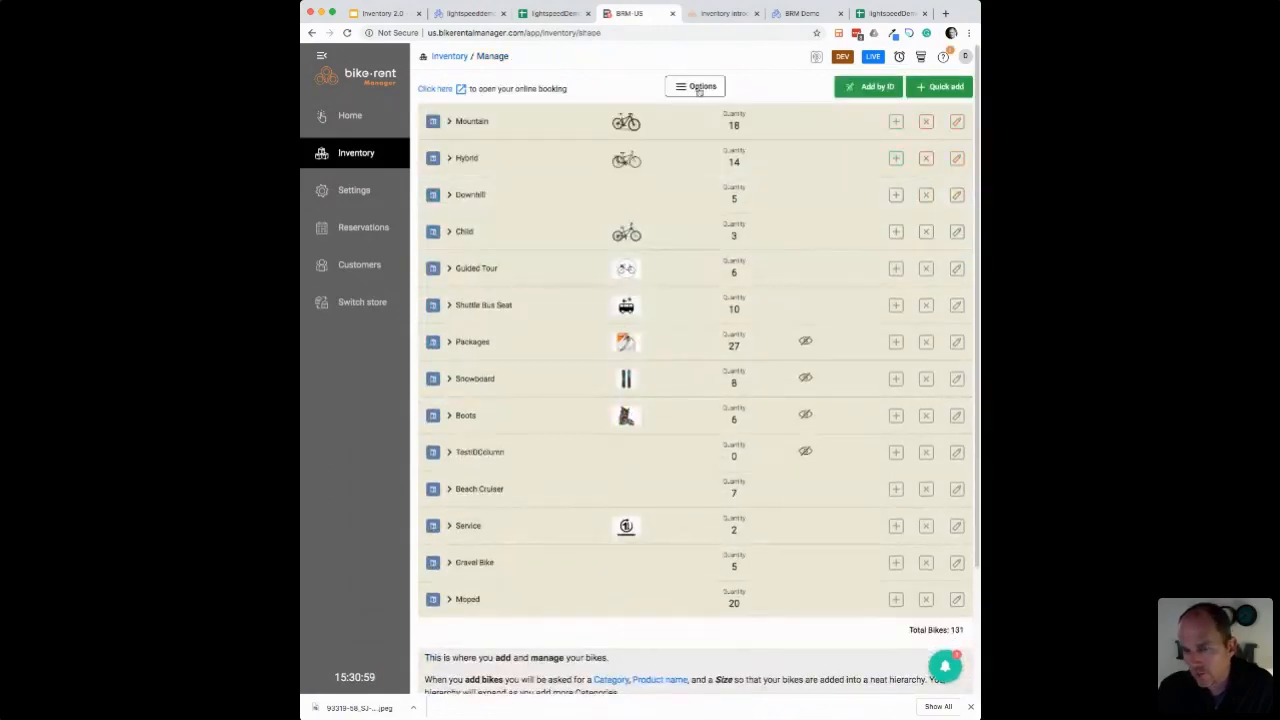
pyautogui.click(449, 158)
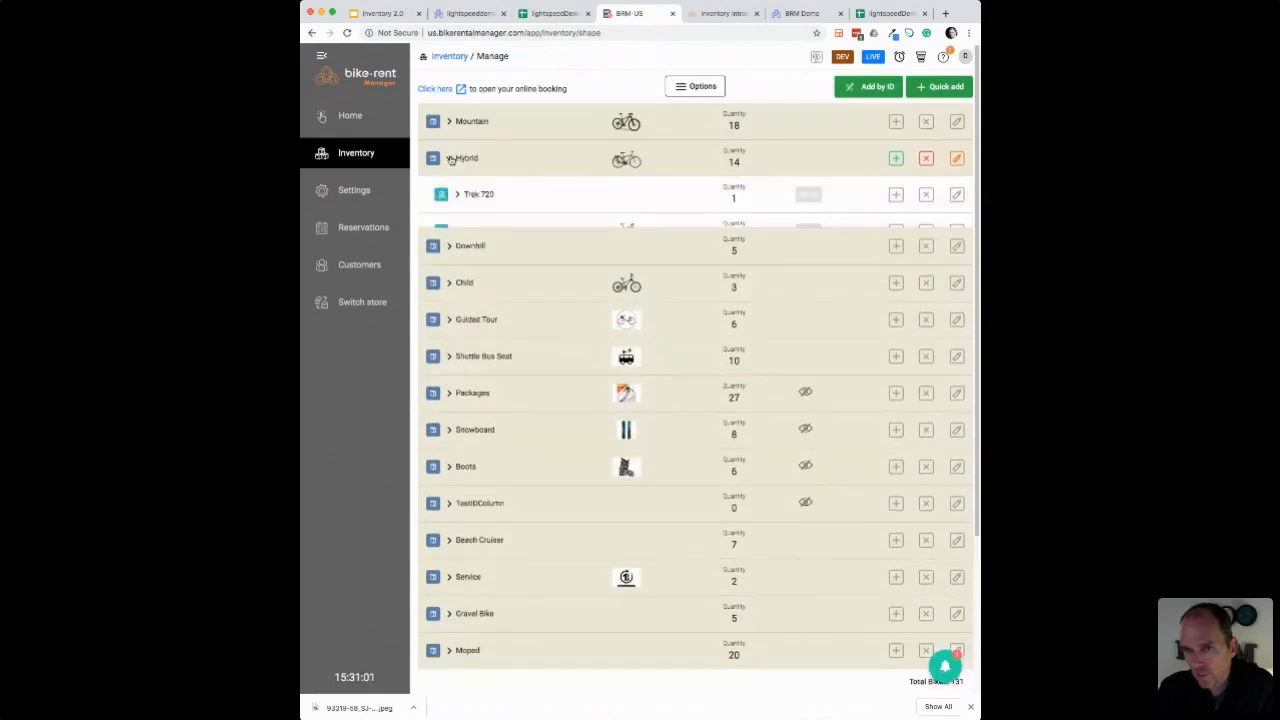
pyautogui.click(457, 231)
pyautogui.click(457, 231)
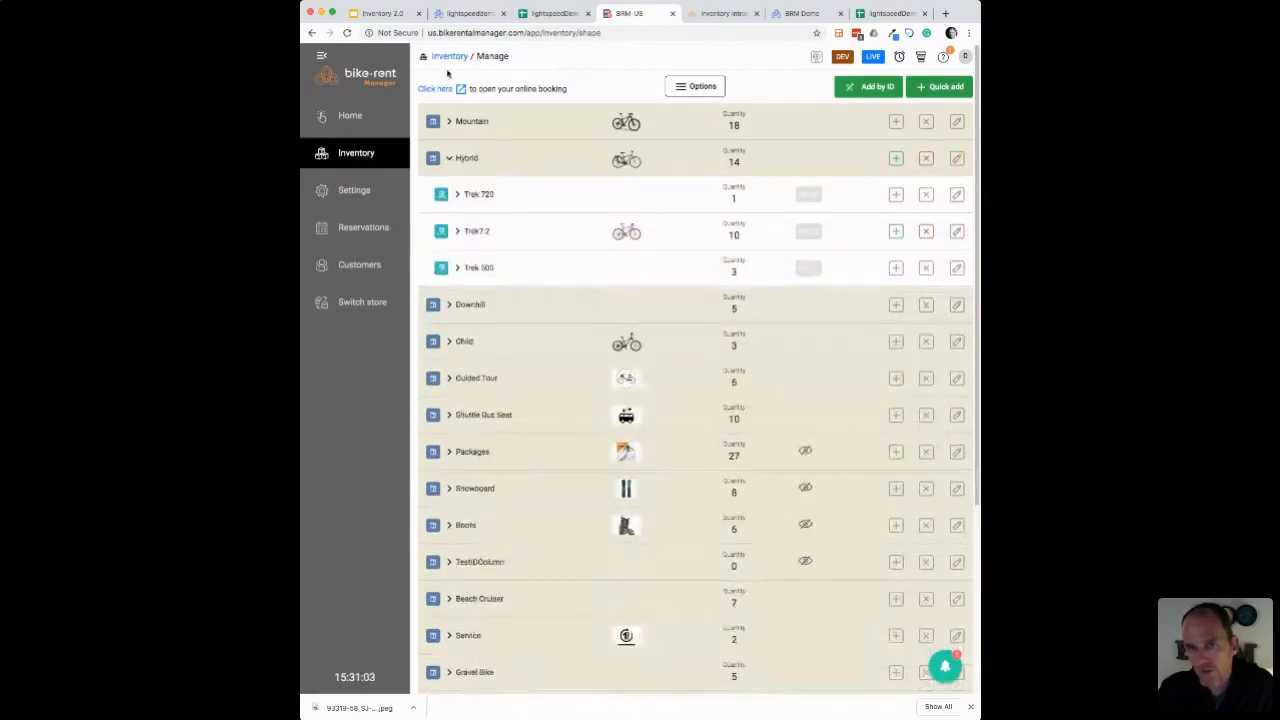
# Step: Open the inventory item search, list the items in the Downhill category and reset the search
pyautogui.click(449, 56)
pyautogui.click(555, 128)
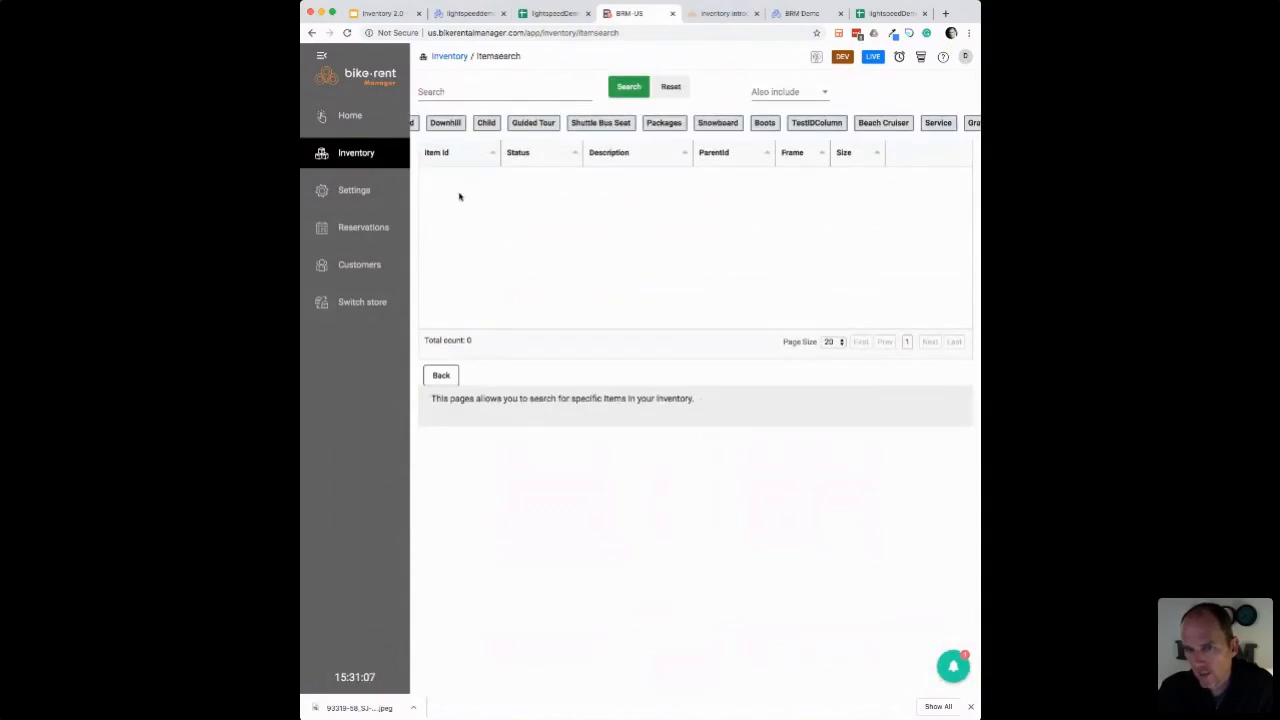
pyautogui.click(455, 122)
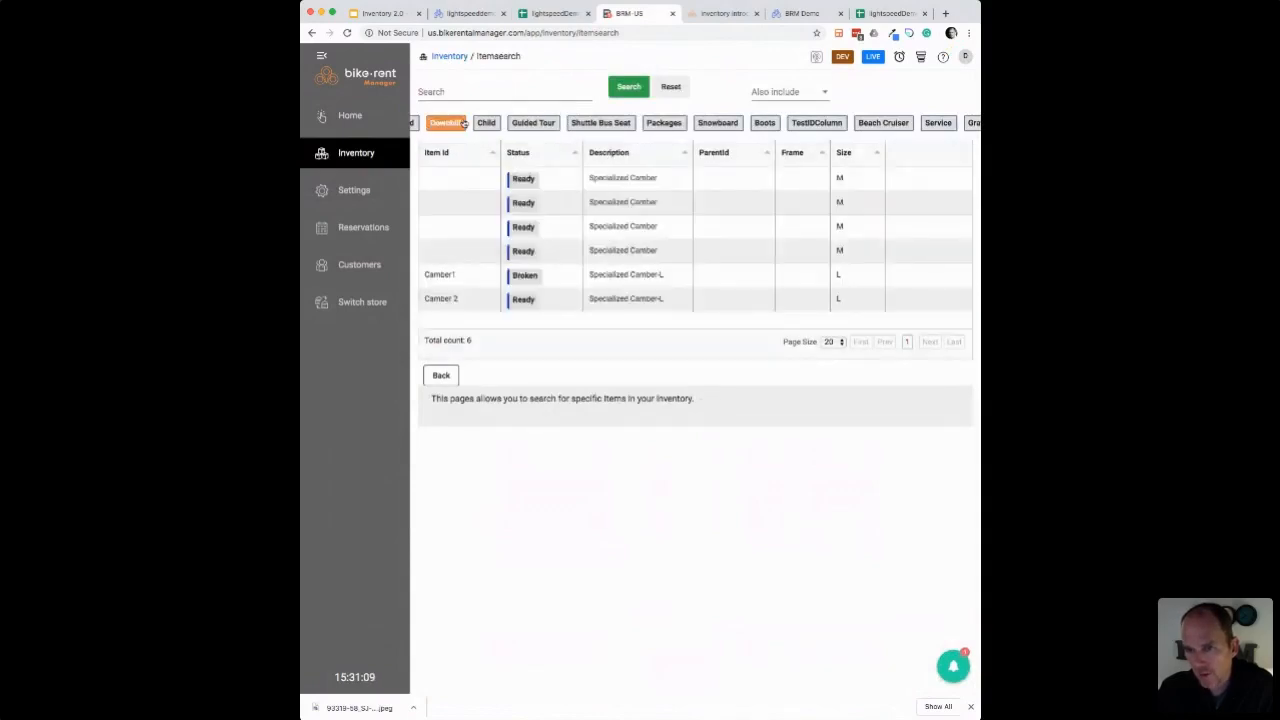
pyautogui.click(670, 87)
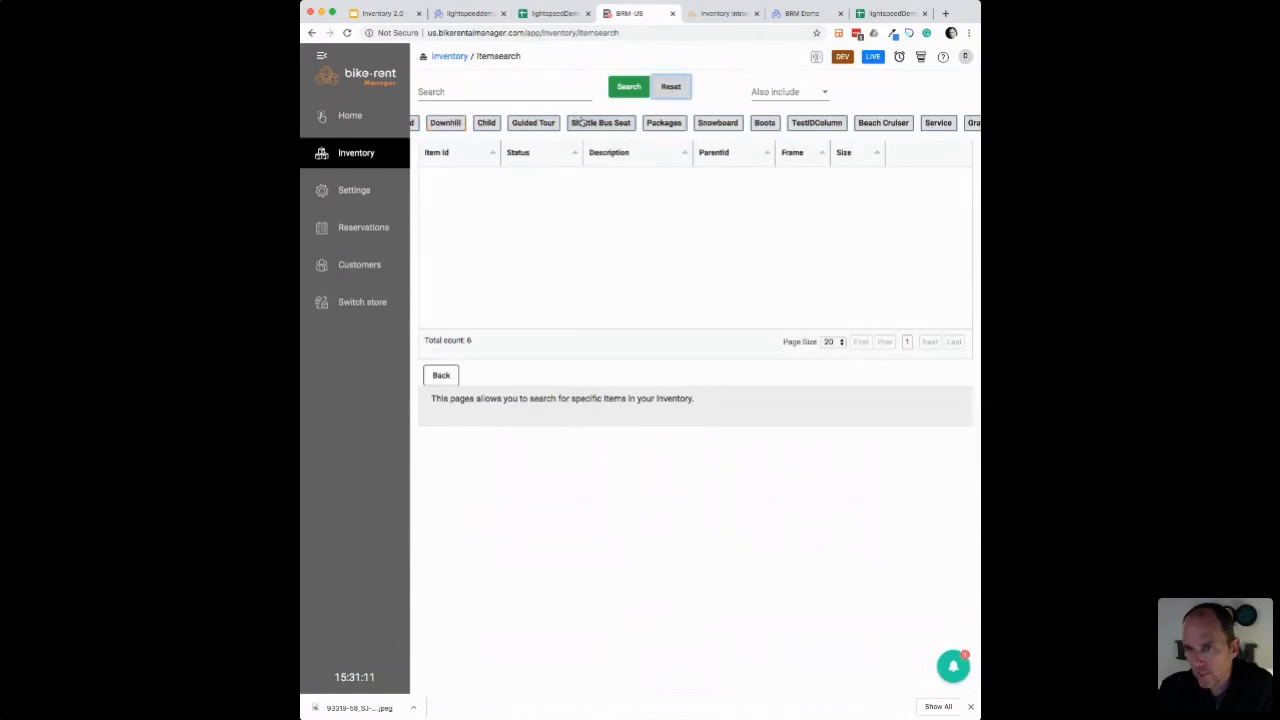
# Step: Set the item search to also include archived items and list the items in the Guided Tour category
pyautogui.click(812, 92)
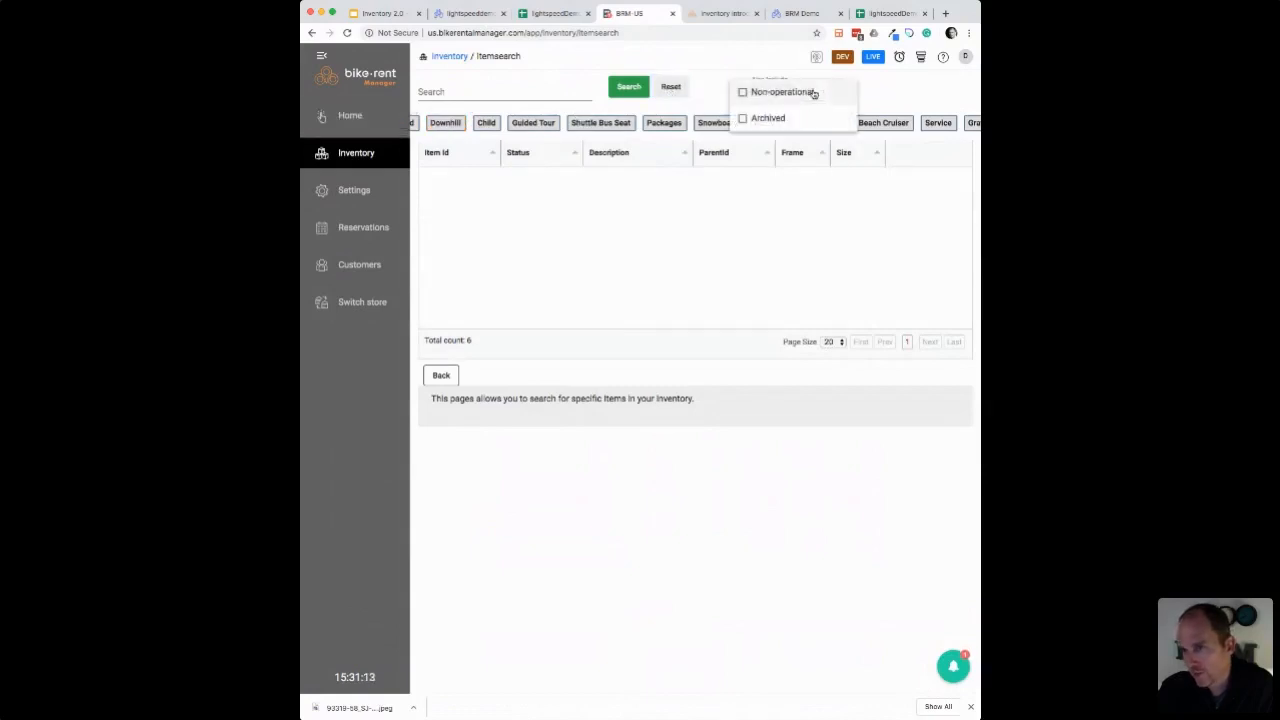
pyautogui.click(925, 91)
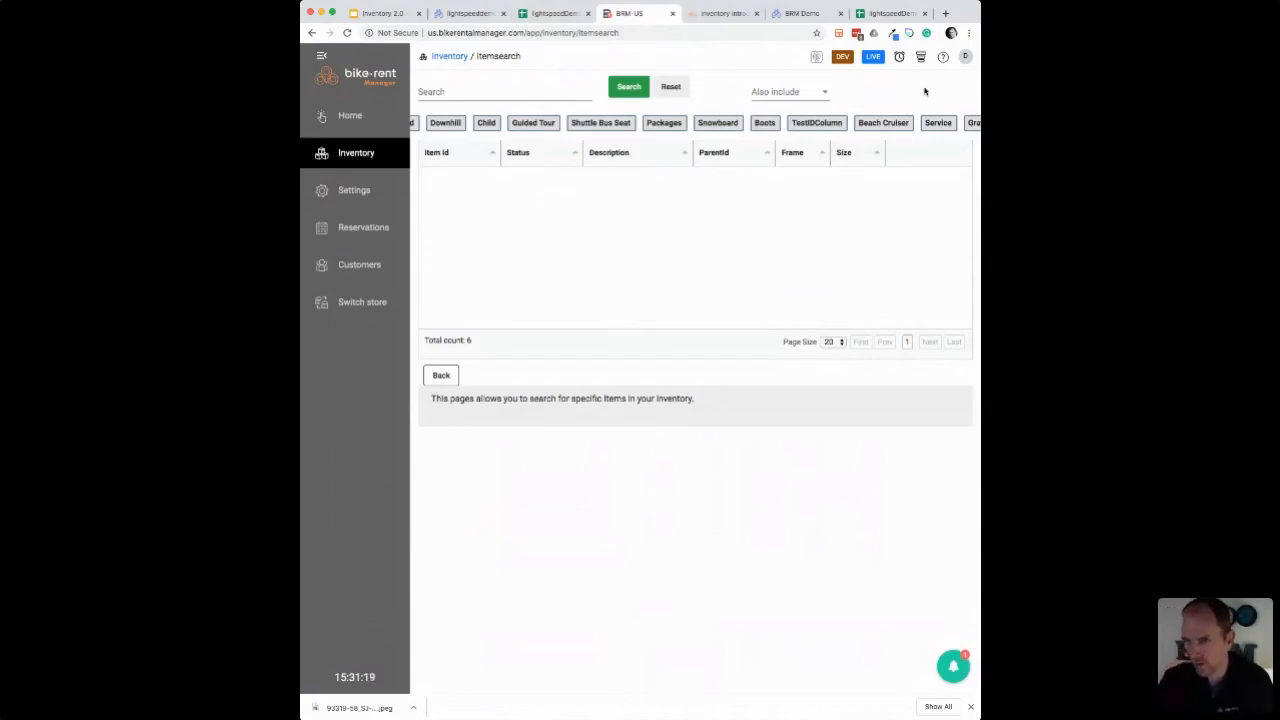
pyautogui.click(819, 91)
pyautogui.click(794, 116)
pyautogui.click(791, 117)
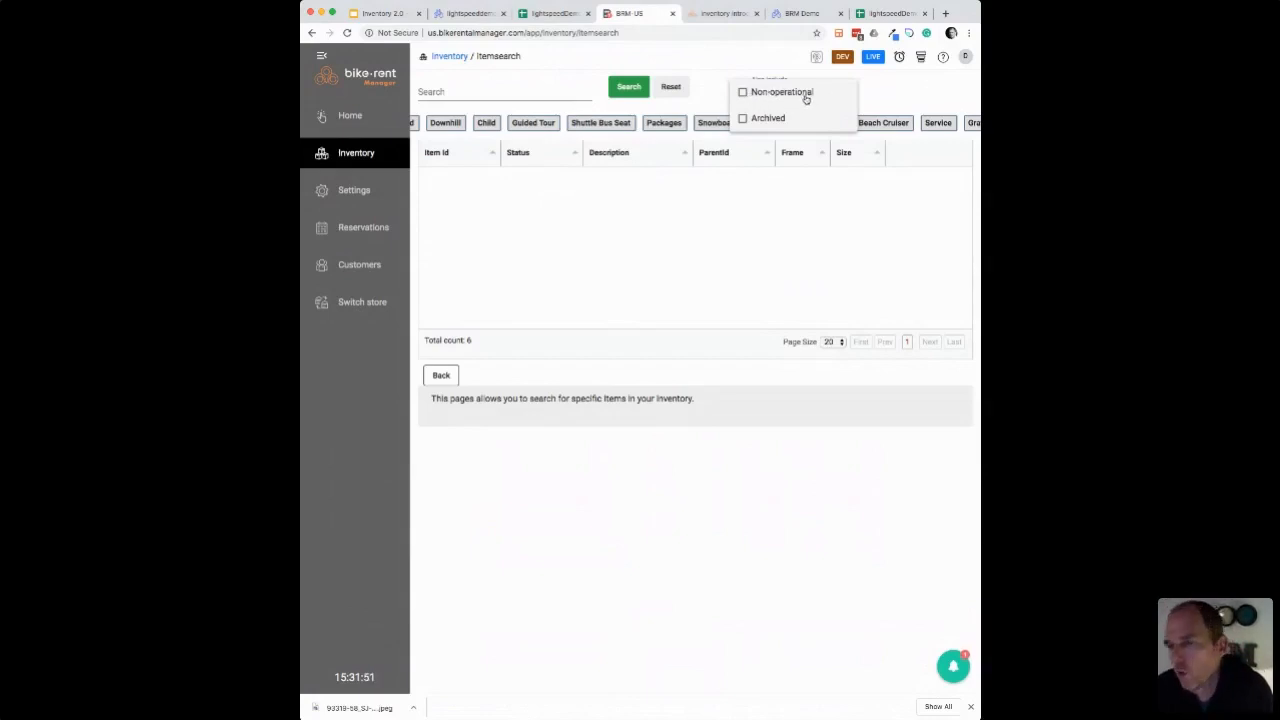
pyautogui.click(743, 119)
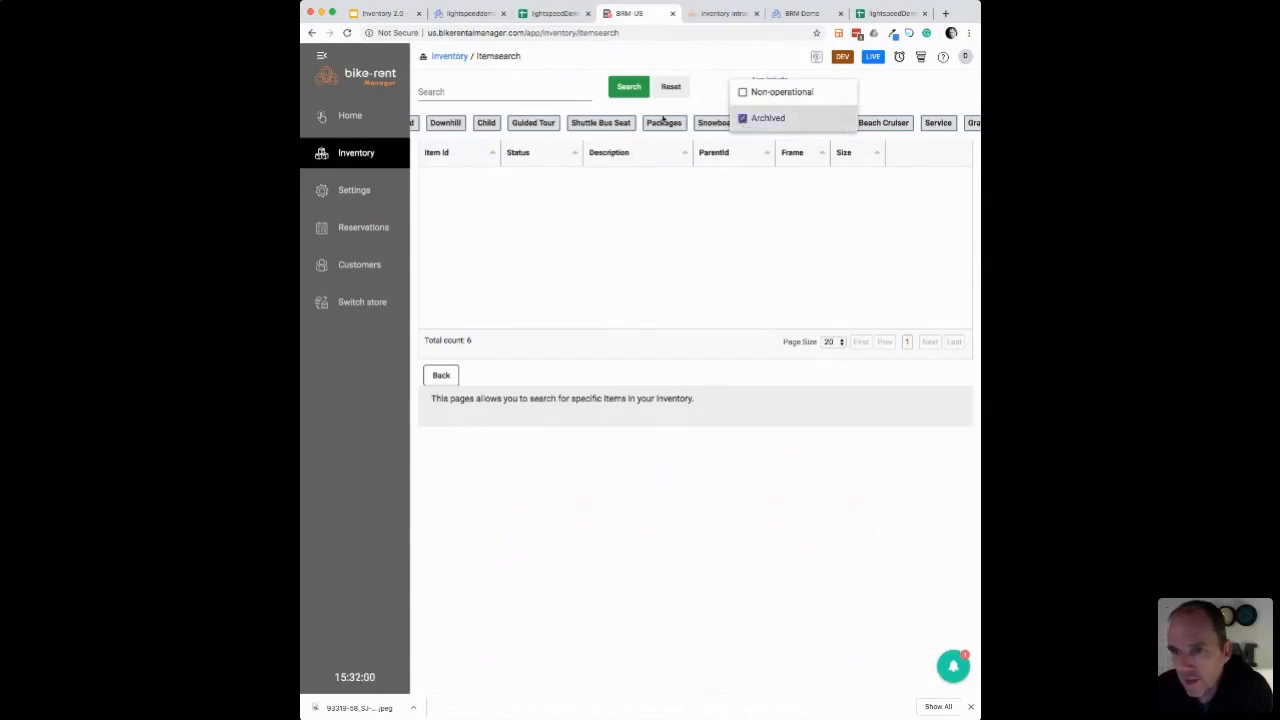
pyautogui.click(542, 126)
pyautogui.click(544, 128)
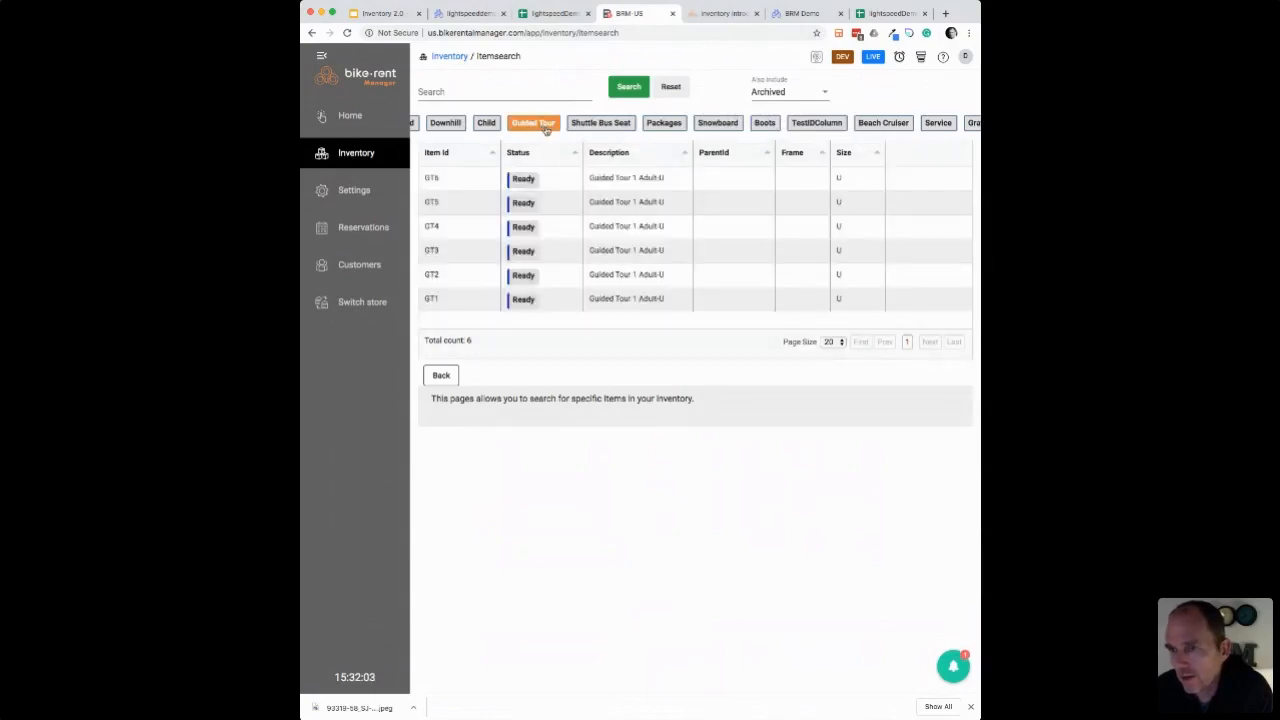
# Step: Return from the item search to inventory management and view the options available for the category list
pyautogui.click(455, 57)
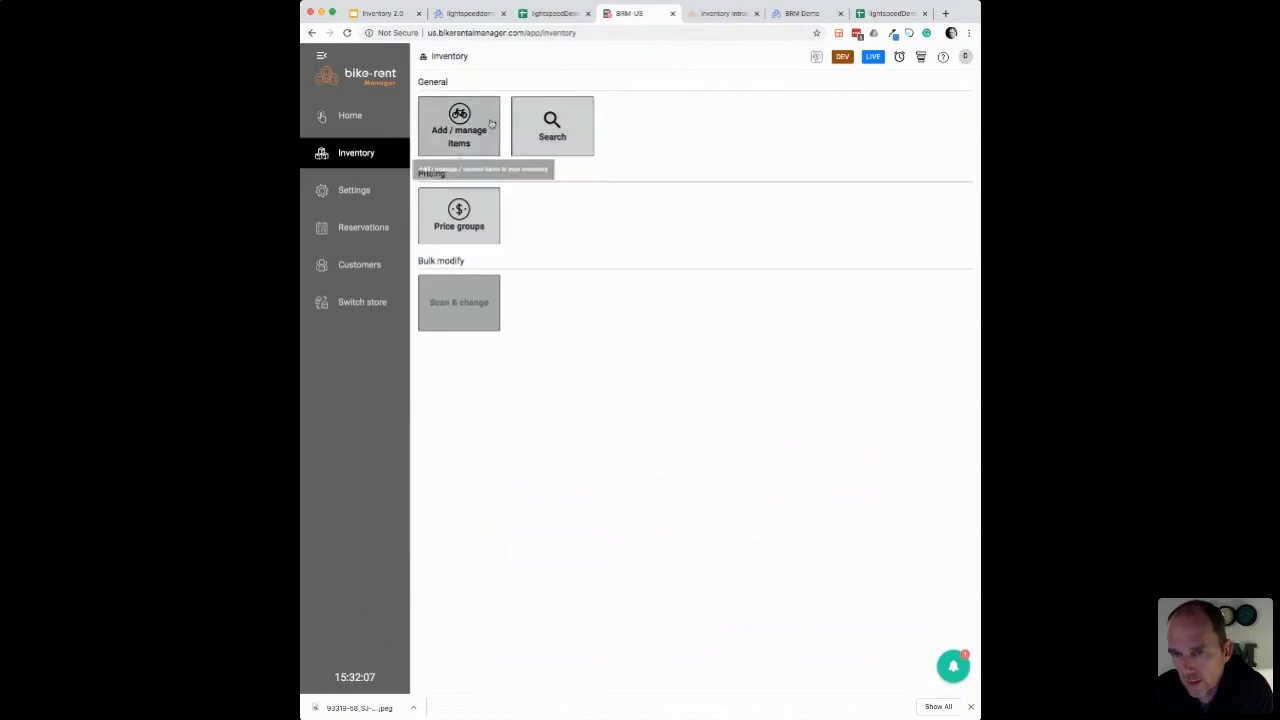
pyautogui.click(458, 118)
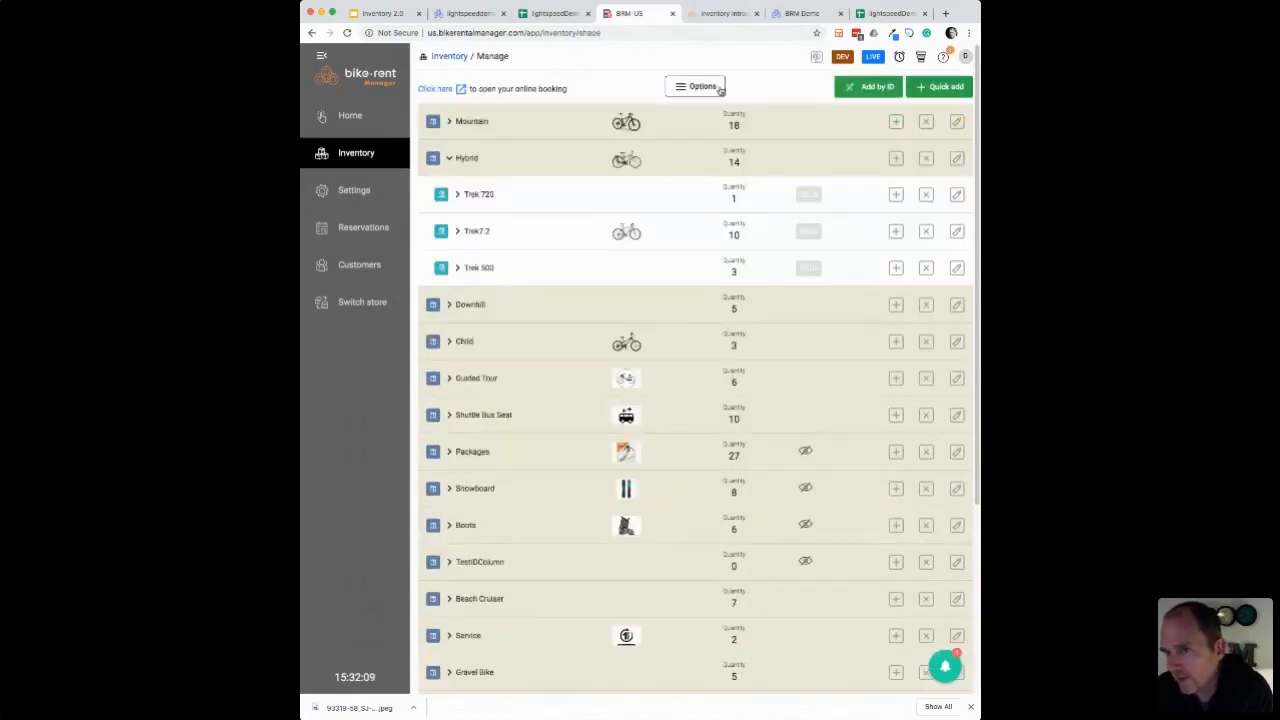
pyautogui.click(706, 87)
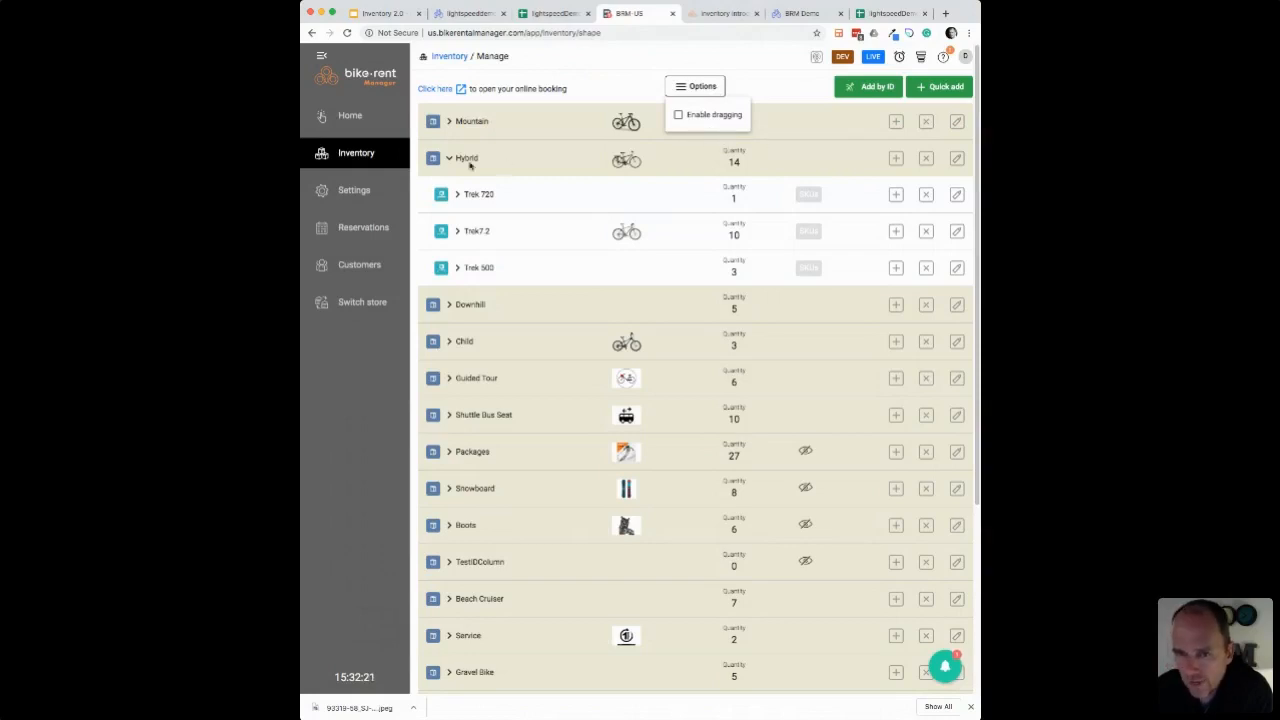
pyautogui.press('Escape')
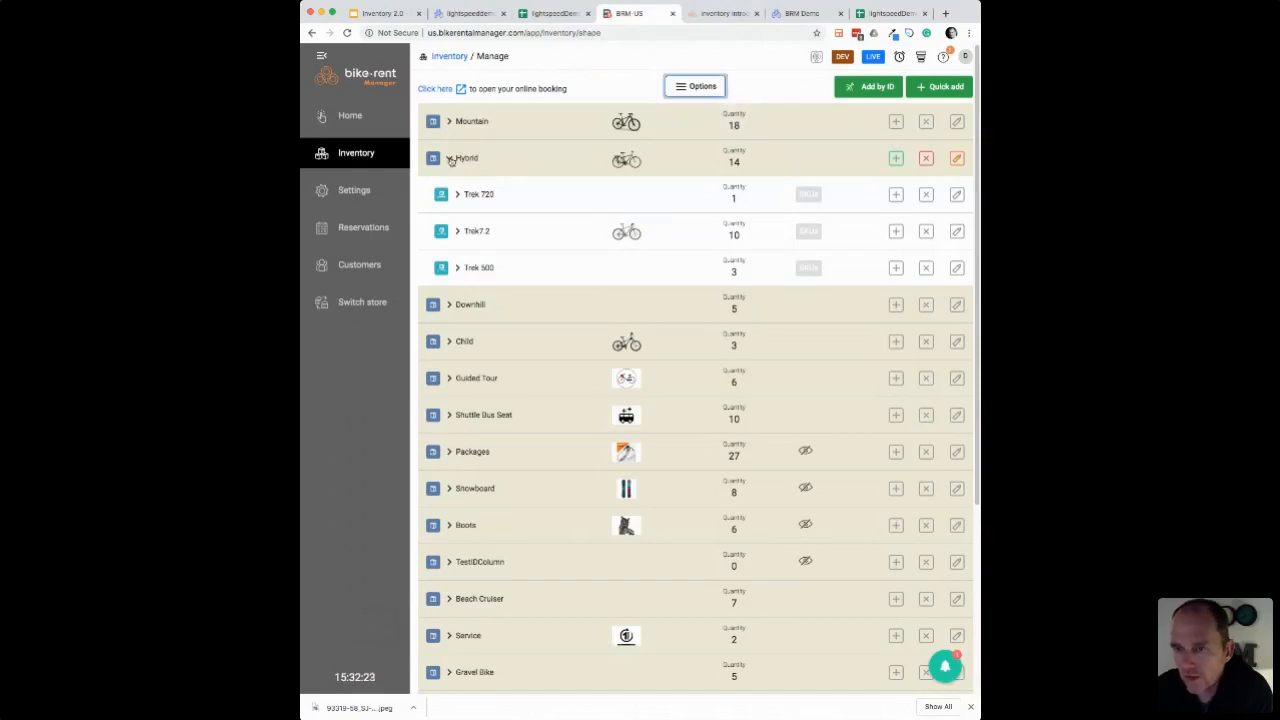
# Step: Collapse the Hybrid category and switch to the Inventory 2.0 presentation in Google Slides
pyautogui.click(451, 161)
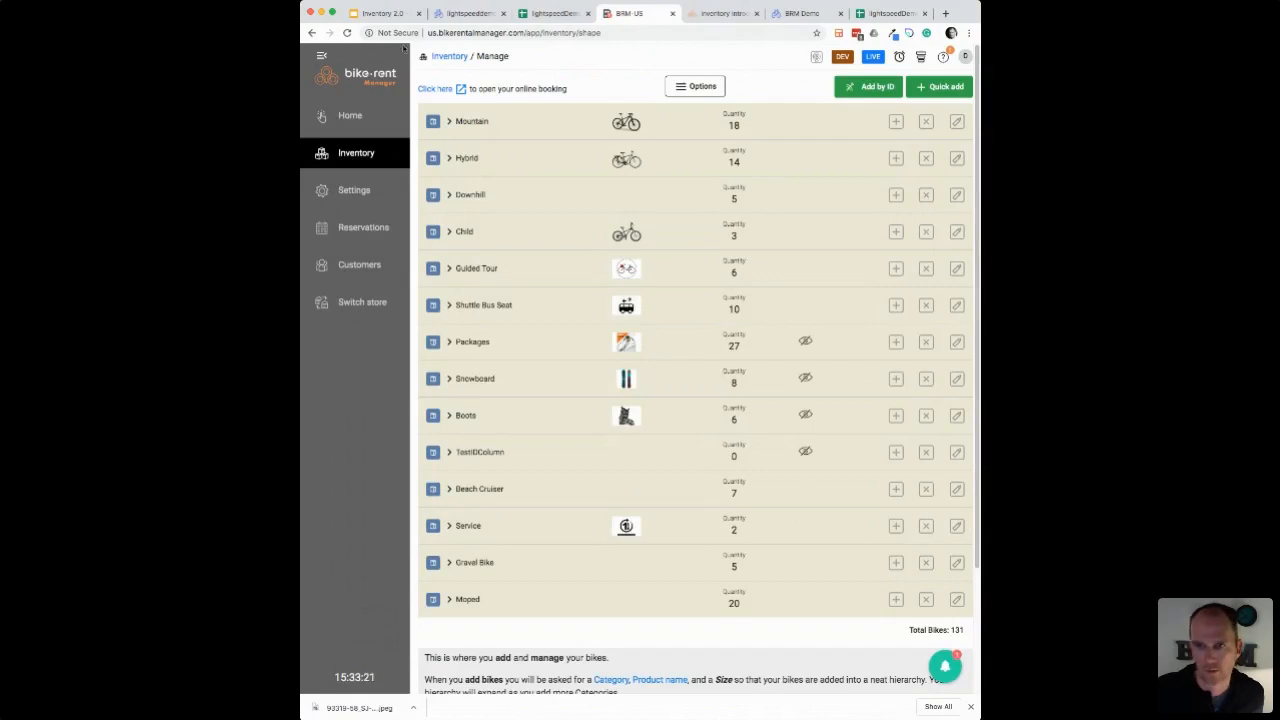
pyautogui.click(390, 14)
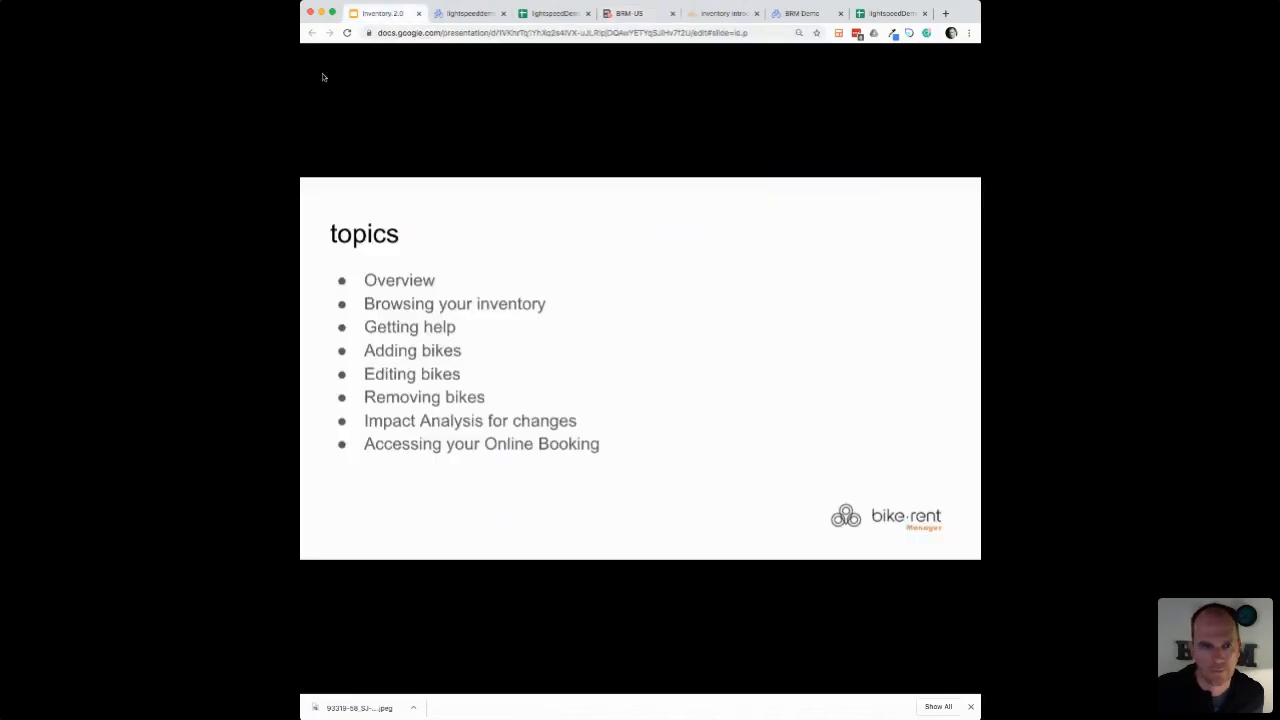